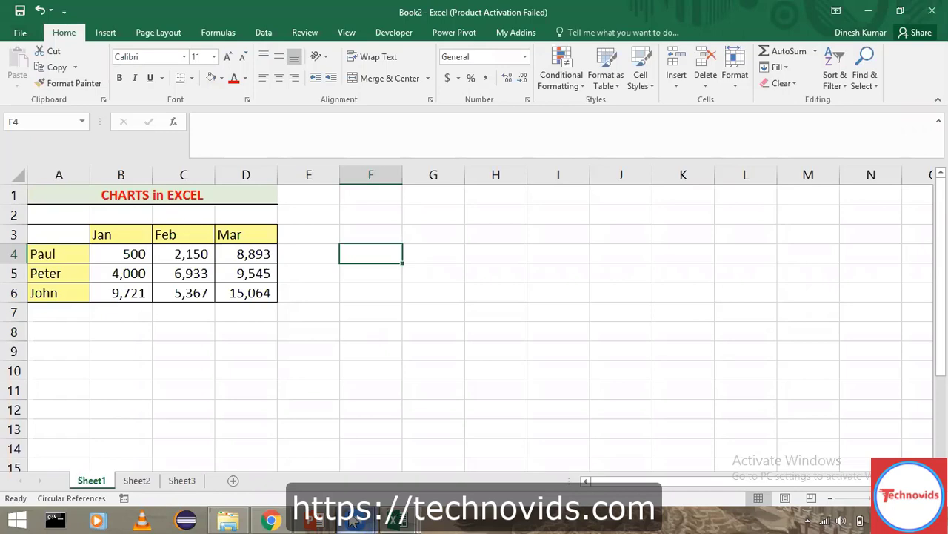
Switch to PowerPoint to review the Charts topic slide, and return to the Book2 workbook in Excel
mouse_move(315, 519)
left_click(344, 479)
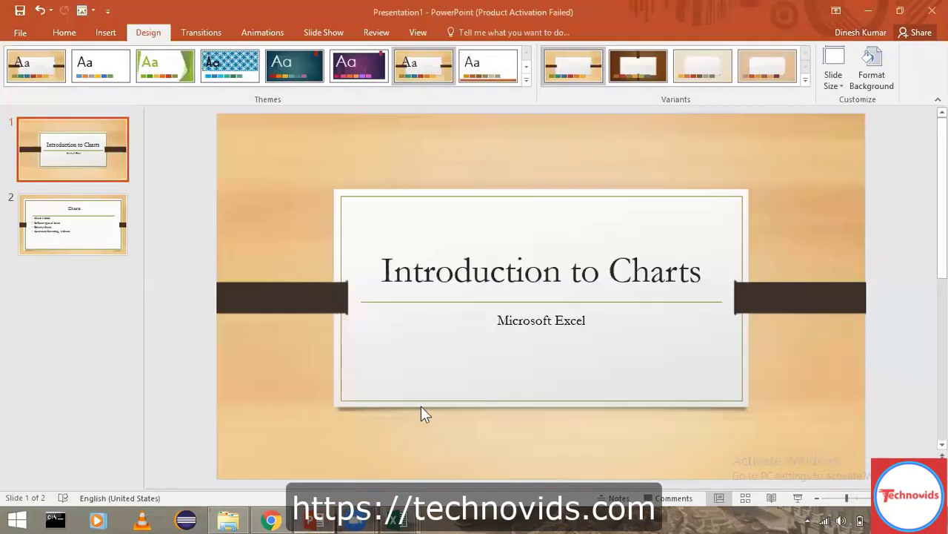
scroll(508, 369, "down", 1)
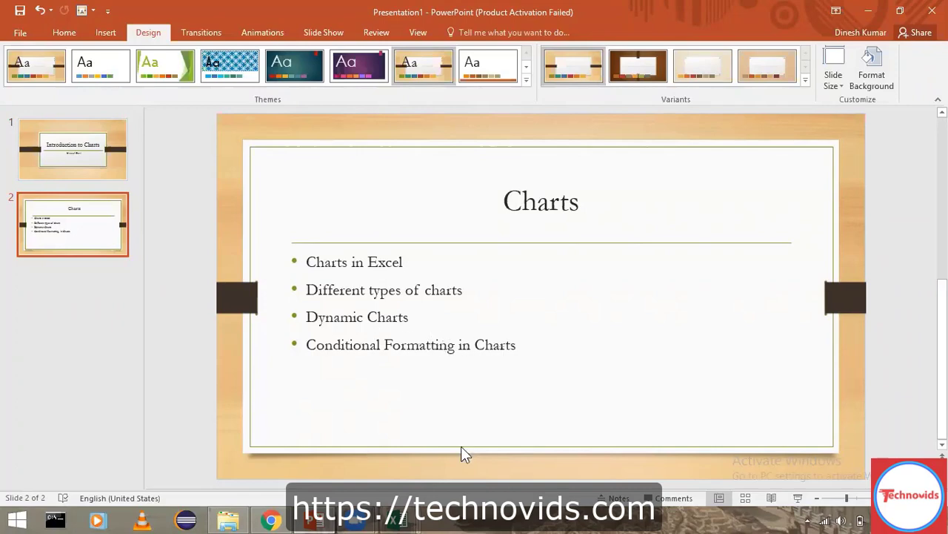
mouse_move(400, 520)
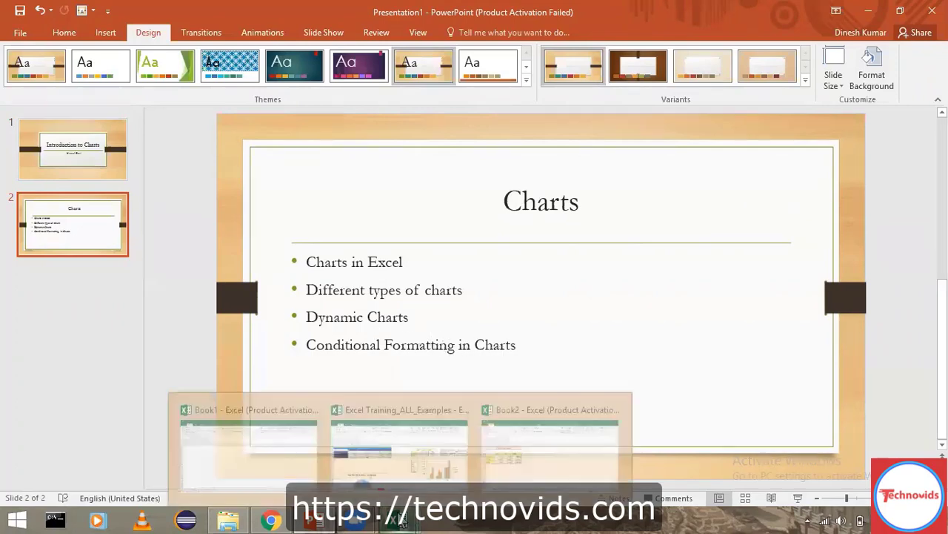
left_click(539, 464)
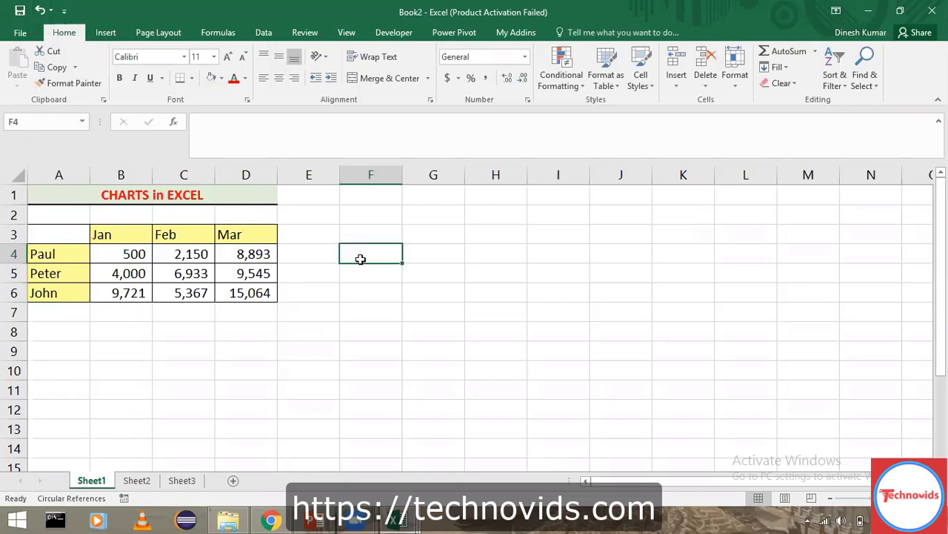
Insert a 2-D Clustered Column chart from the monthly data in A3:D6
left_click(108, 33)
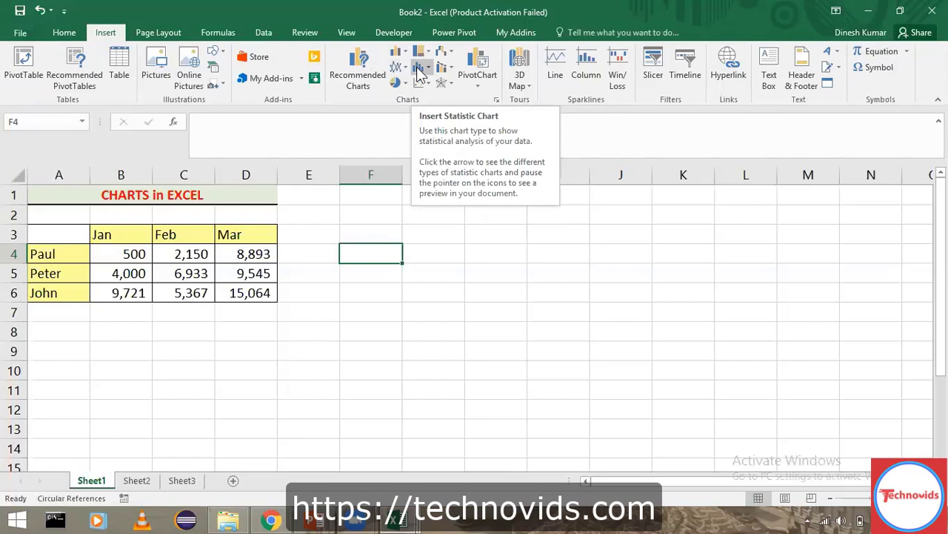
left_click(80, 234)
key("shift+Right")
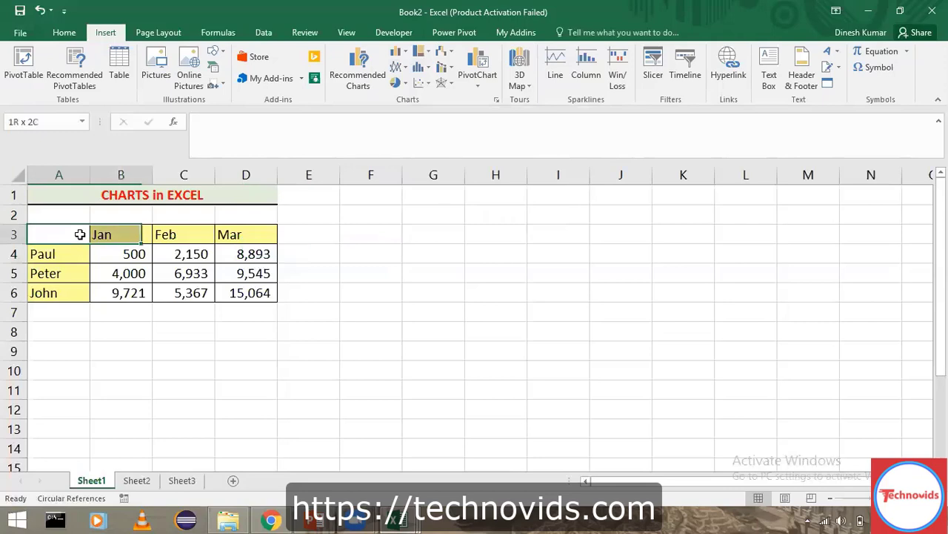
key("shift+Right")
key("shift+Right")
key("shift+Down")
key("shift+Down")
key("shift+Down")
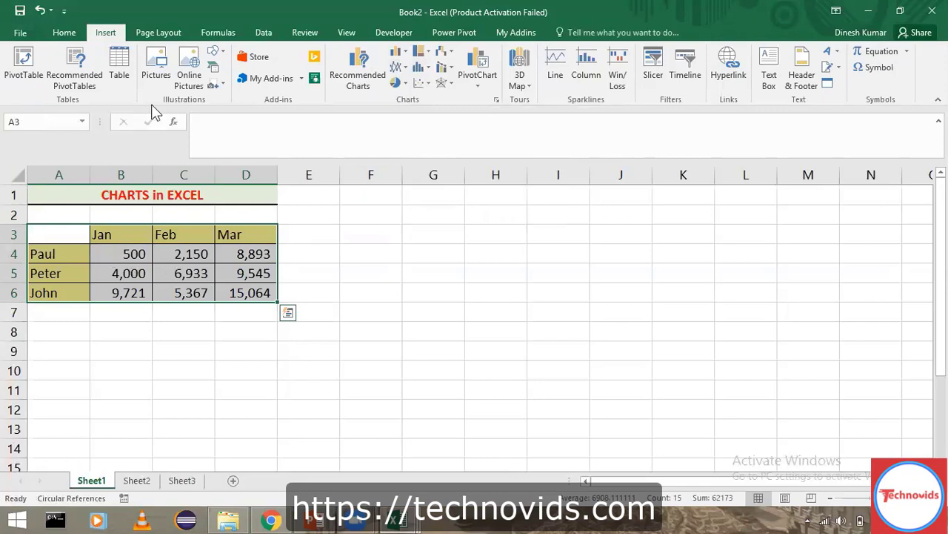
left_click(407, 57)
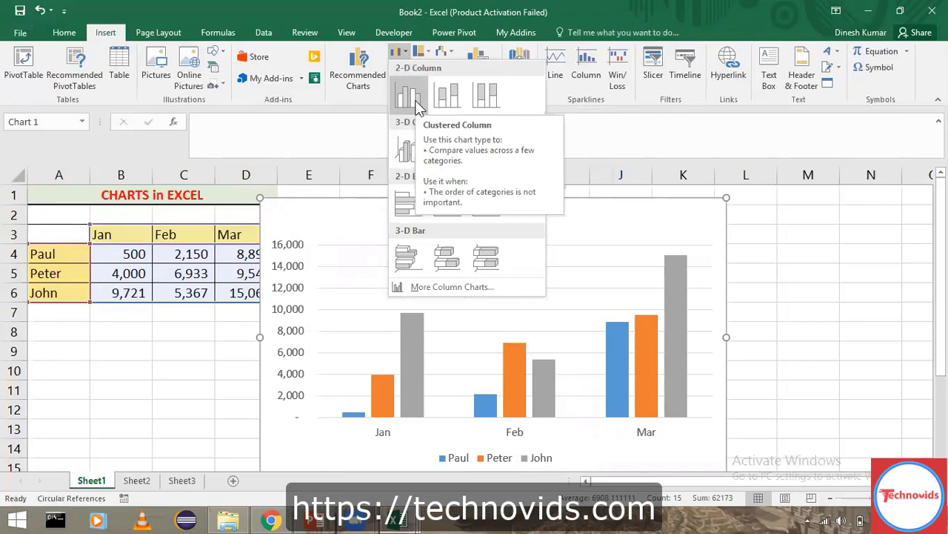
left_click(417, 106)
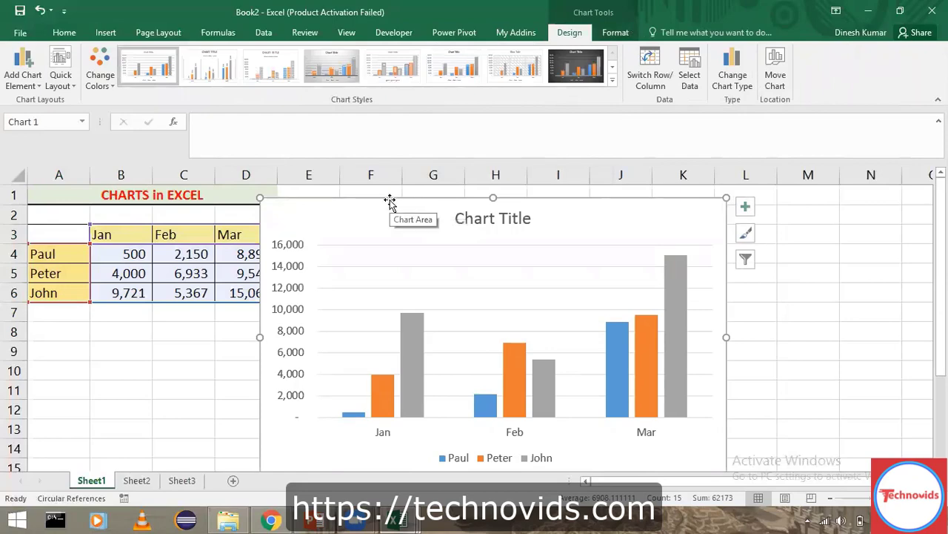
Shrink the chart and place it beside the data table, spanning about columns F to K and rows 2 to 13
left_click_drag(390, 200, 431, 199)
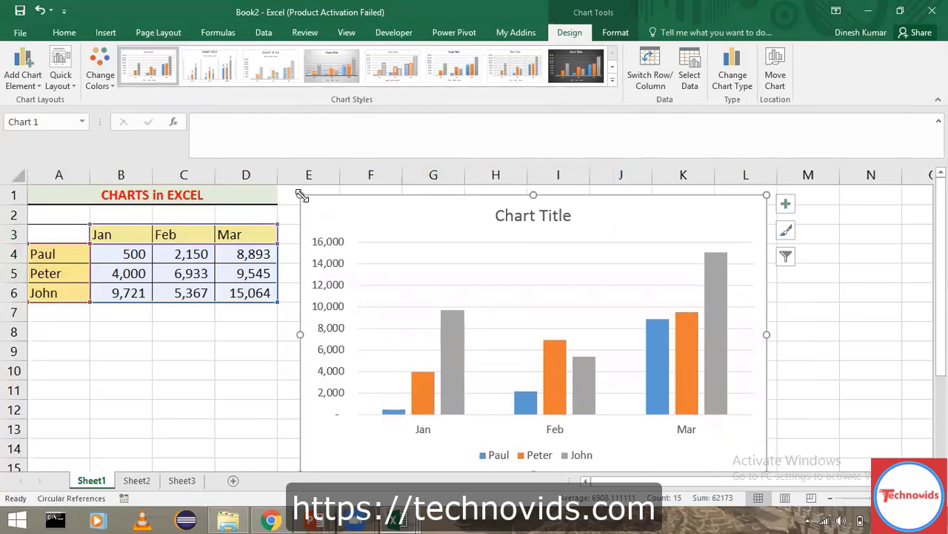
left_click_drag(301, 194, 381, 245)
left_click_drag(462, 248, 409, 202)
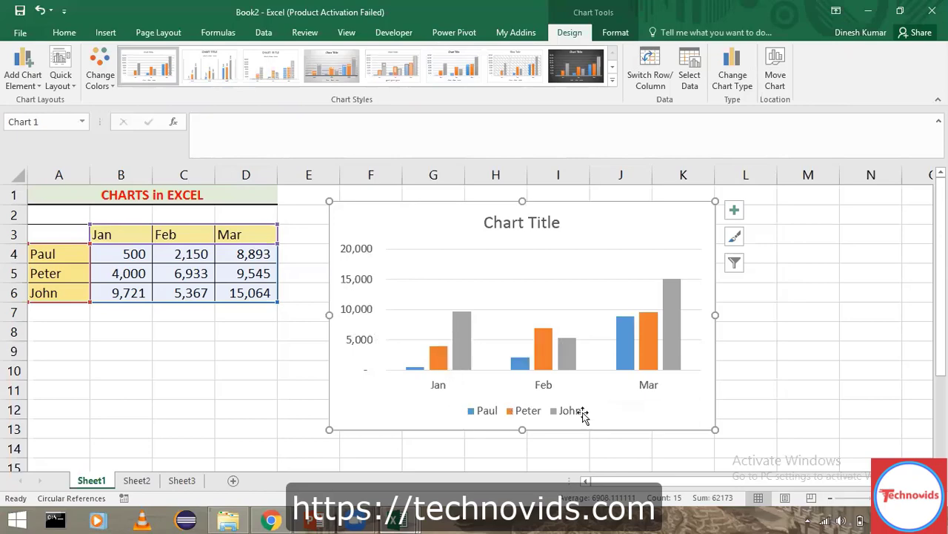
Examine the chart's legend and the available chart elements, including the placement options for the chart title
left_click(520, 416)
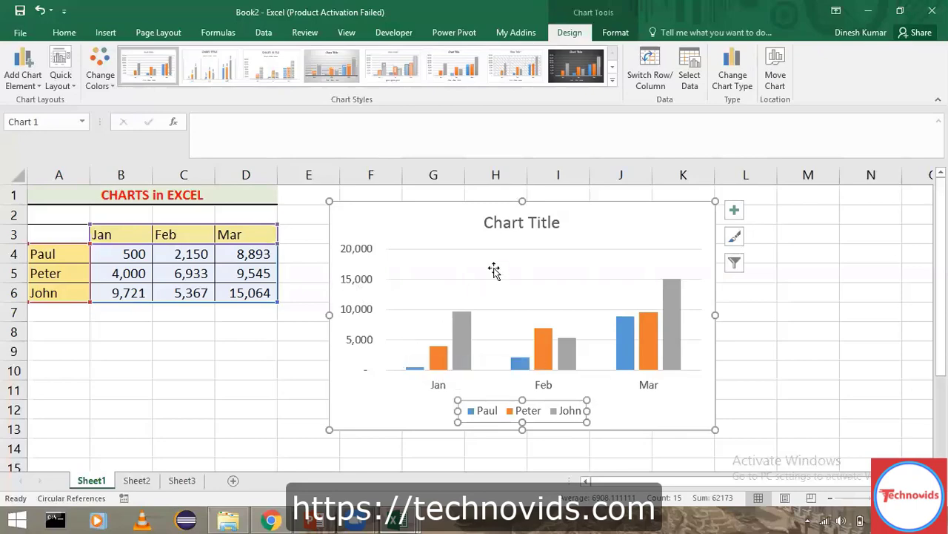
left_click(566, 202)
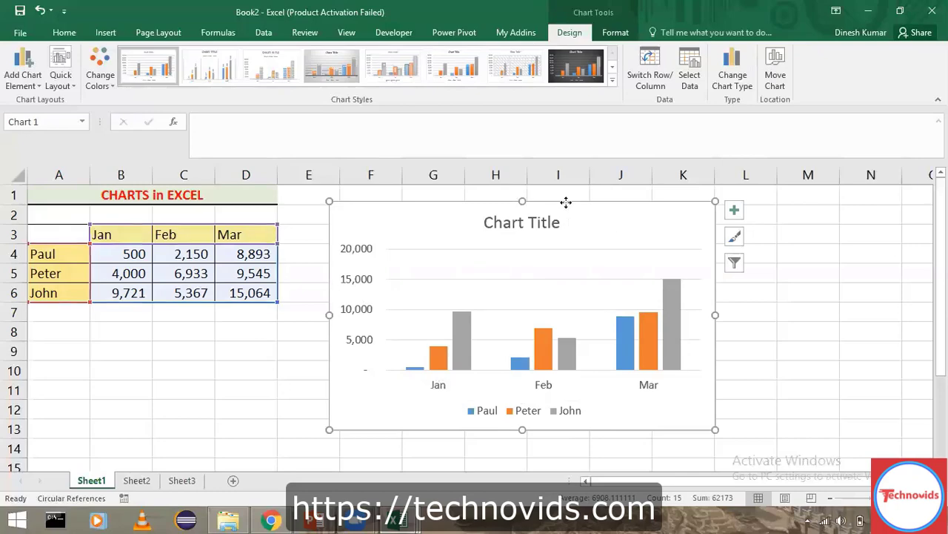
left_click(612, 34)
left_click(581, 33)
left_click(39, 87)
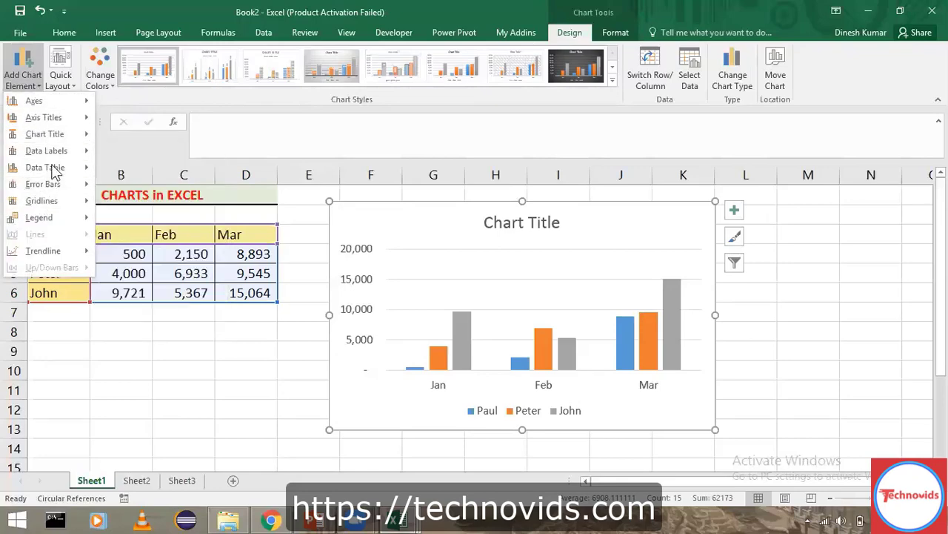
key("Escape")
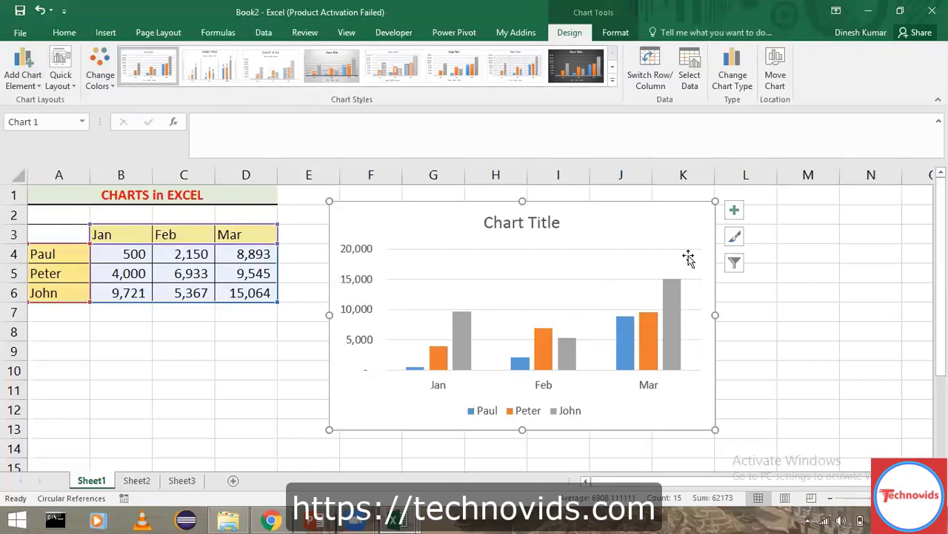
left_click(734, 211)
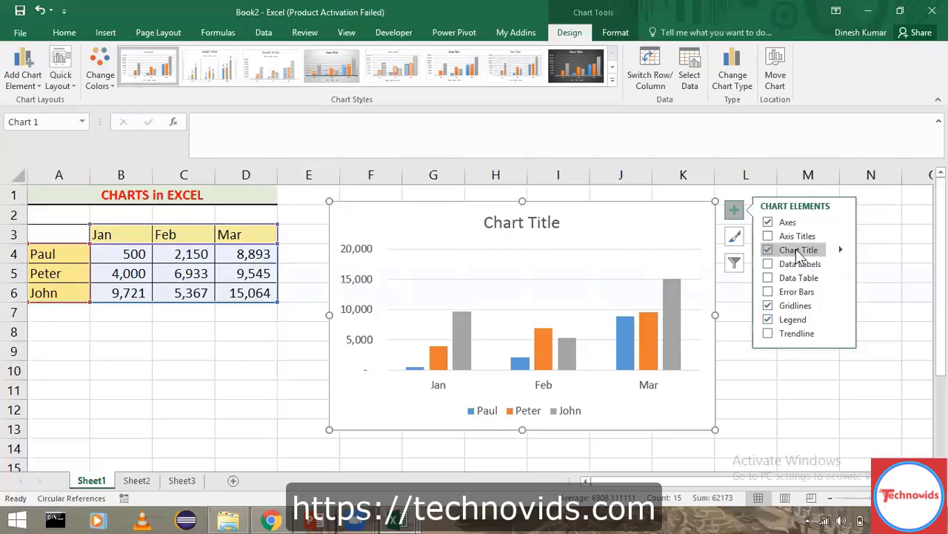
left_click(842, 252)
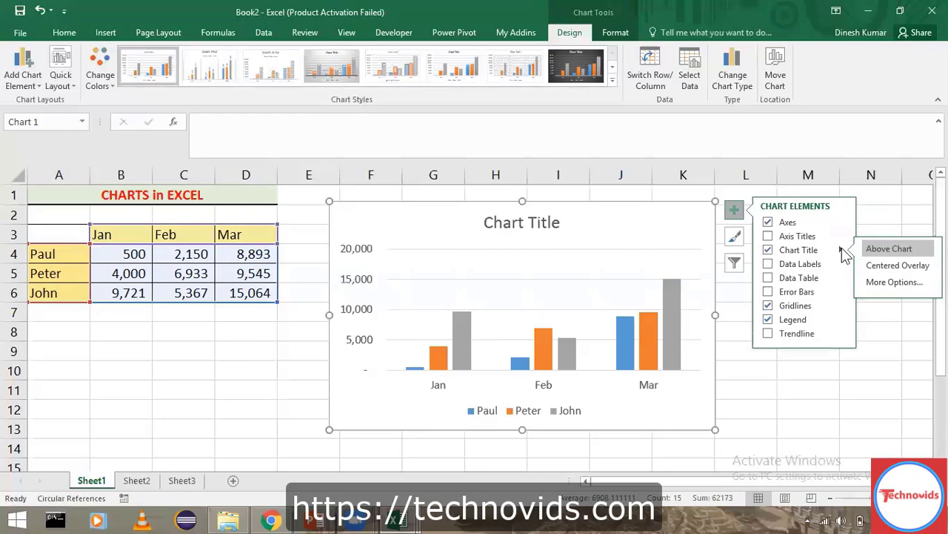
key("Escape")
key("Escape")
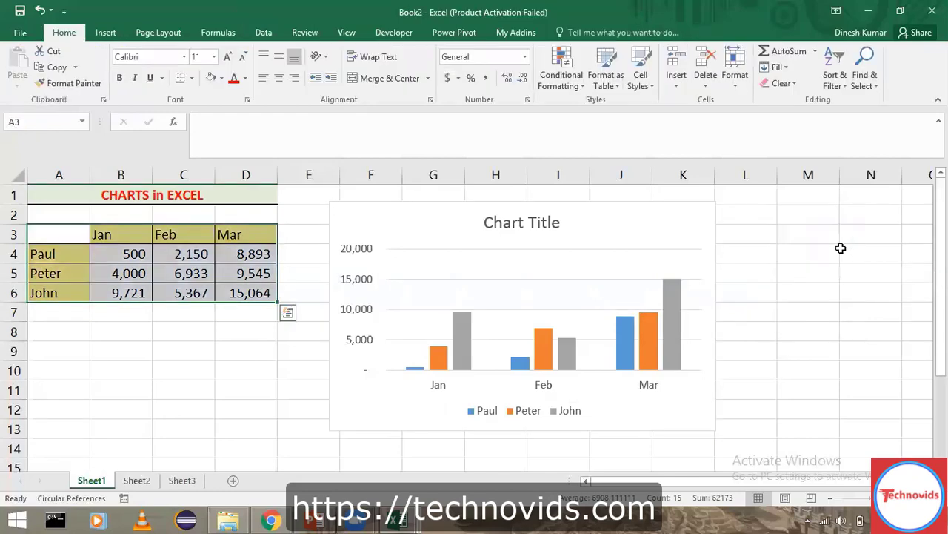
Replace the chart title text with "Monthly Sales- Jan to Mar"
left_click(517, 223)
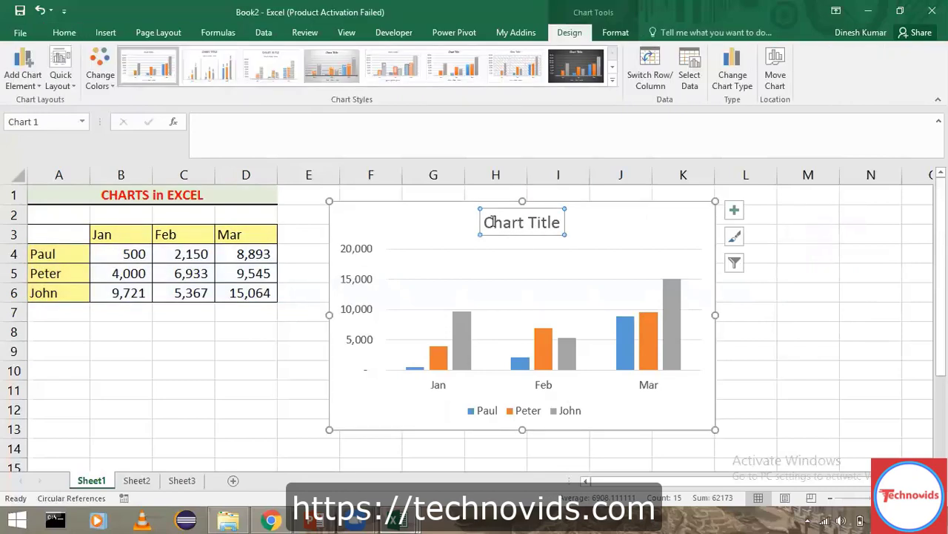
left_click(491, 222)
triple_click(491, 222)
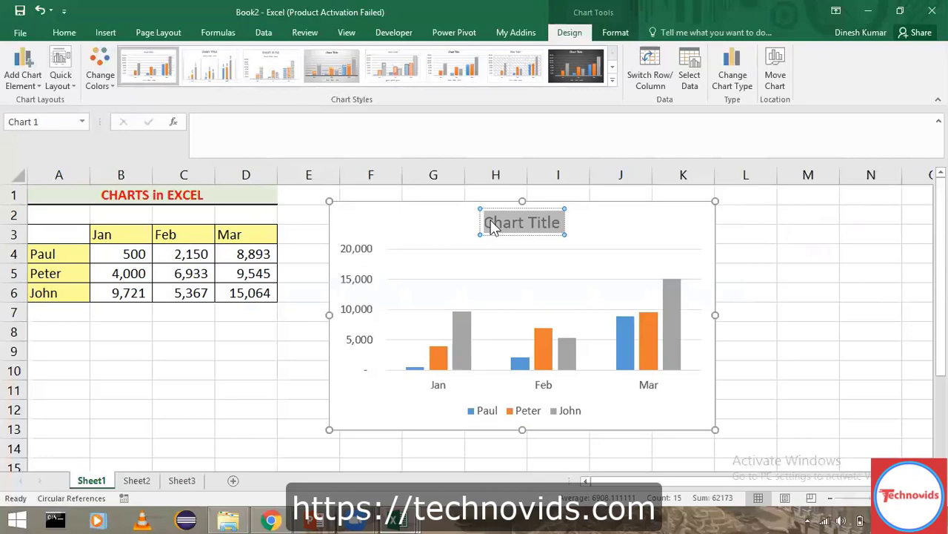
type("Monthly")
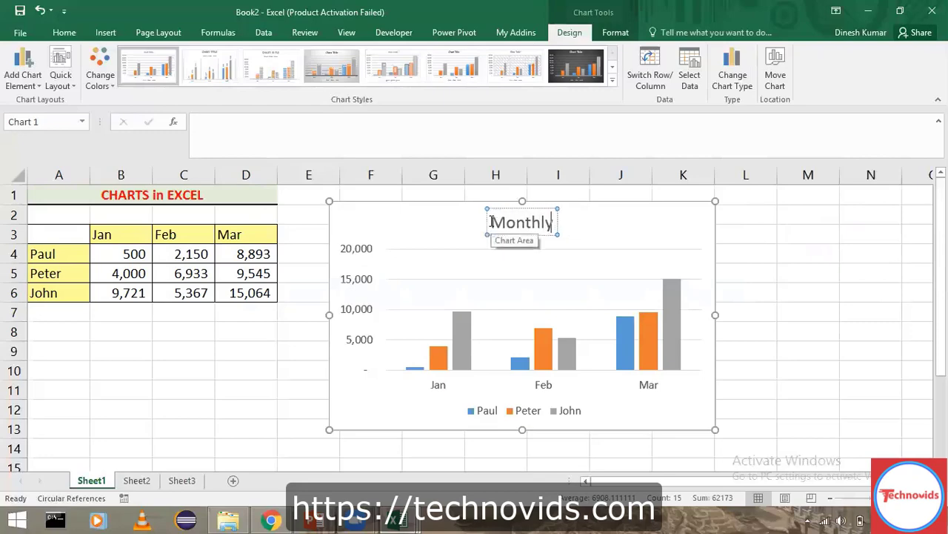
type(" Sales")
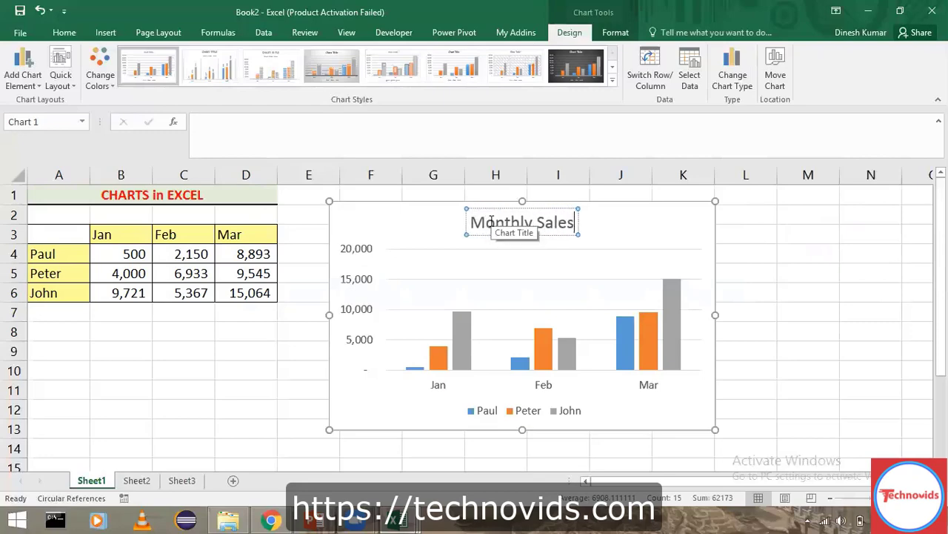
type("-")
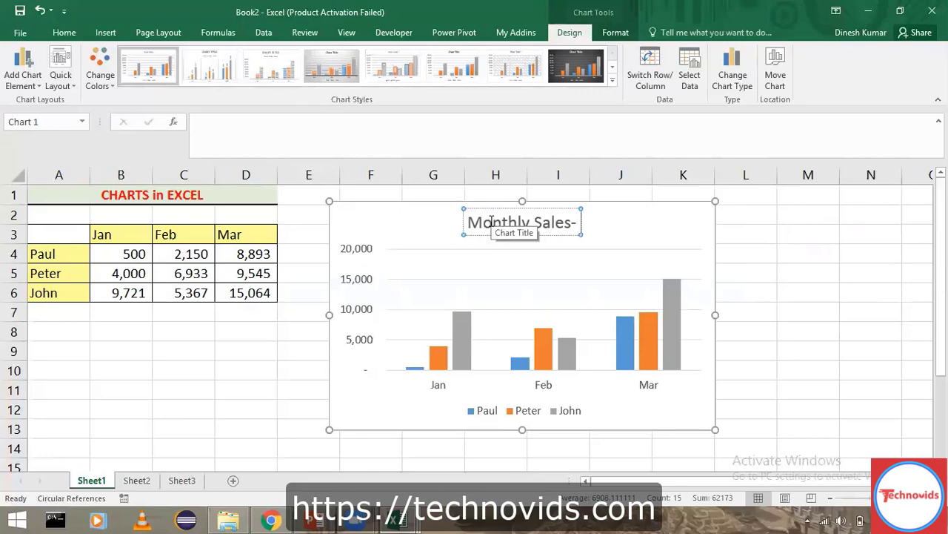
type(" Jan to Mar")
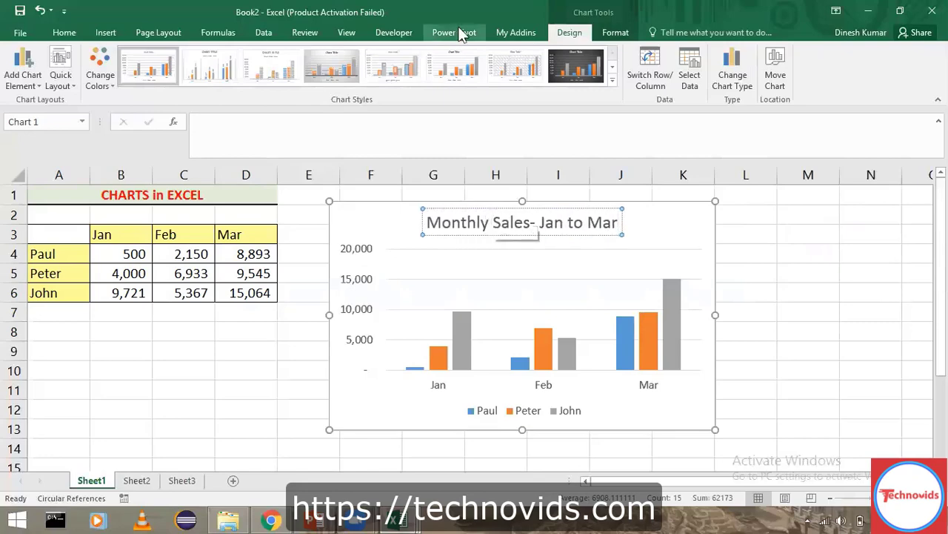
left_click(308, 252)
left_click(482, 231)
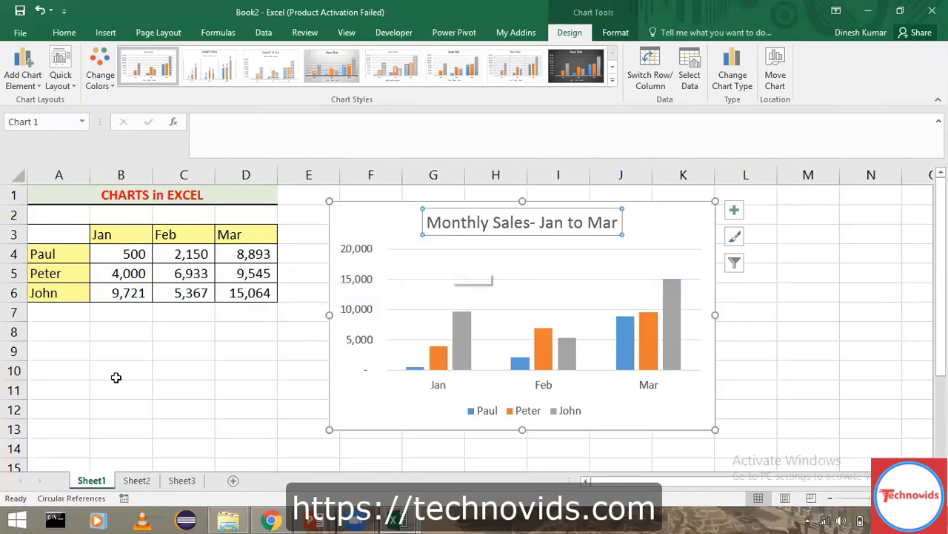
Enter the text "Monthly Sales- Jan to Mar" in cell A9
left_click(59, 359)
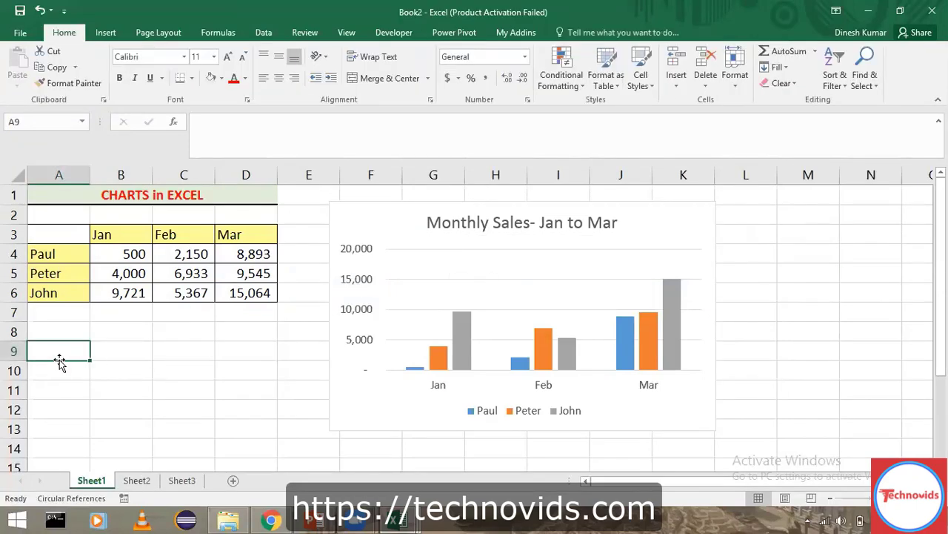
type("Monthl")
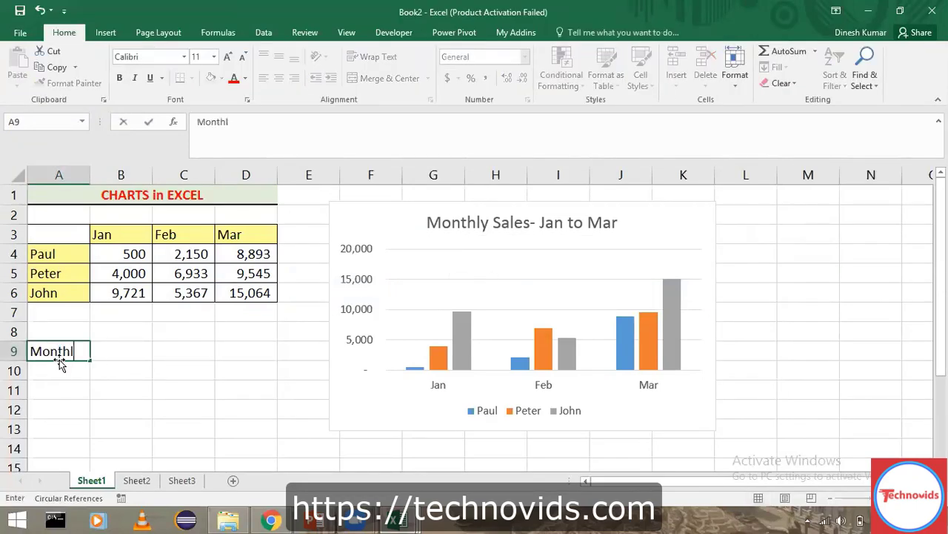
type("y Sales- Jan ")
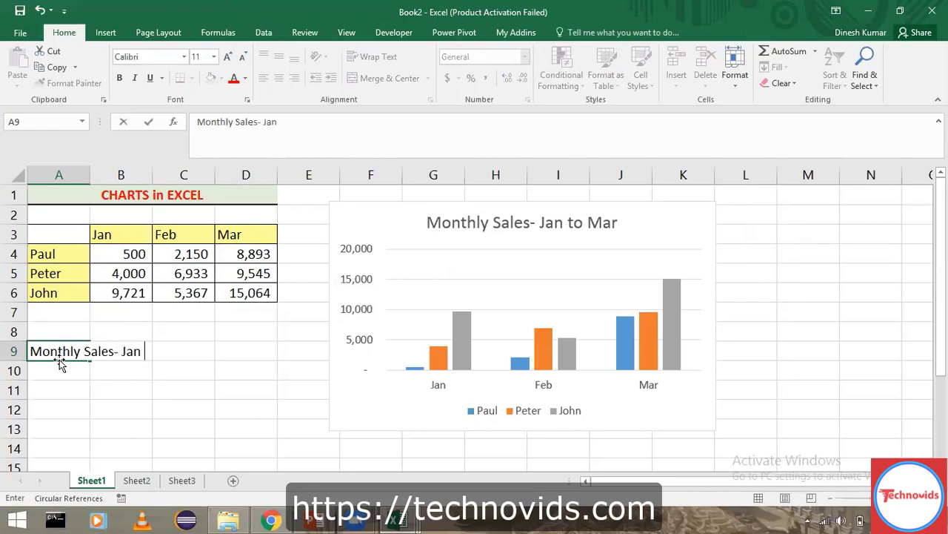
type("to Mar")
key("Return")
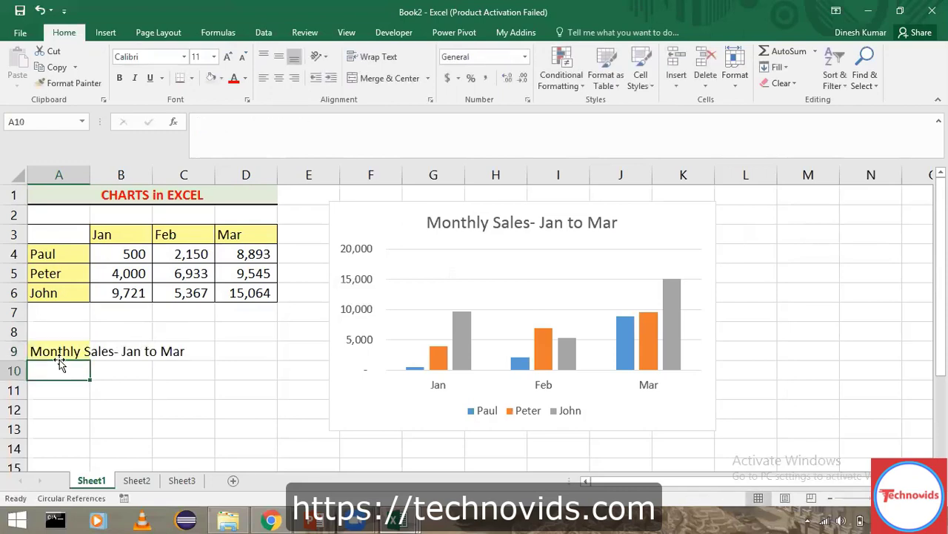
Link the chart title to cell A9 with the formula =Sheet1!$A$9, and select that cell
left_click(487, 224)
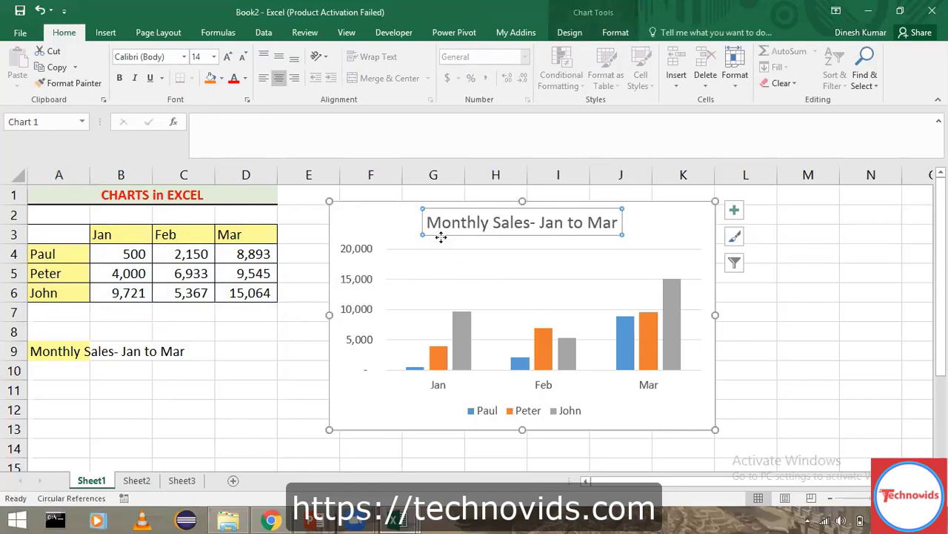
left_click(236, 137)
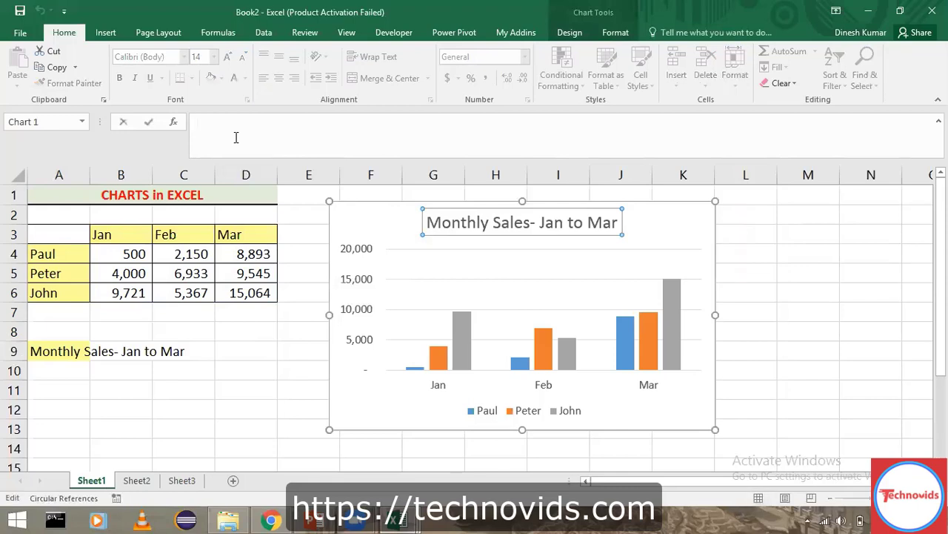
type("=")
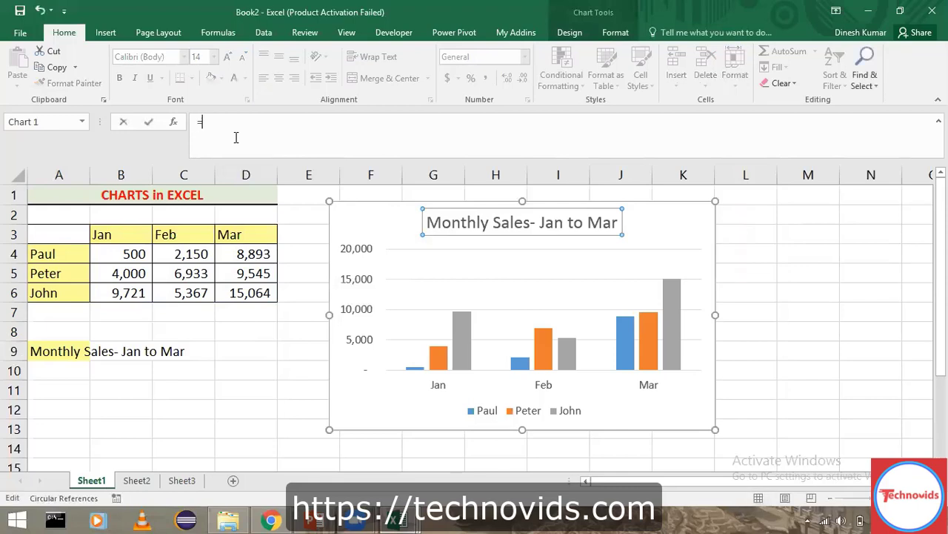
left_click(55, 351)
key("Return")
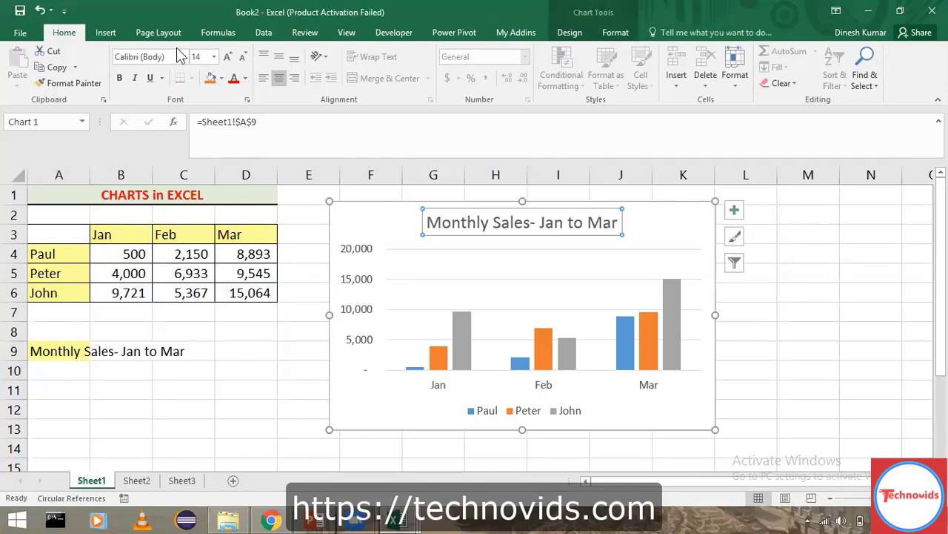
left_click(457, 238)
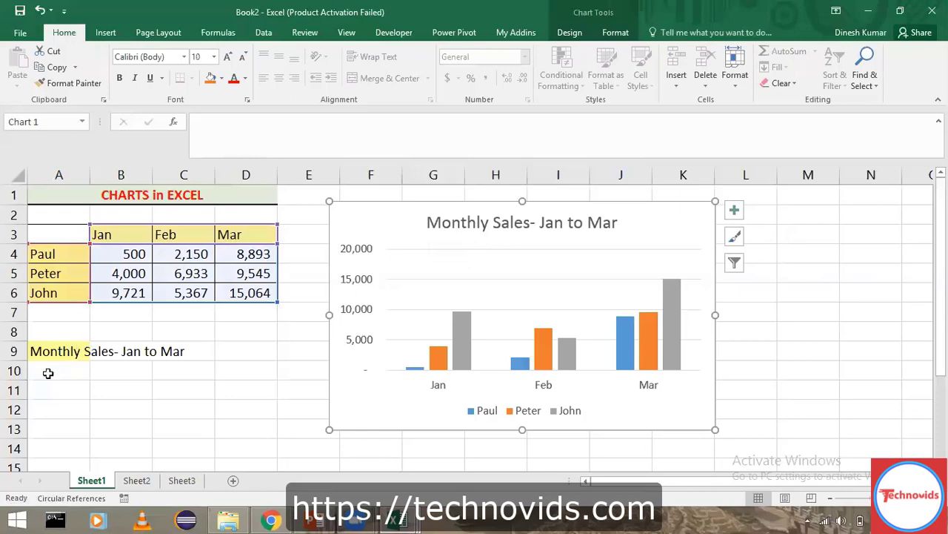
left_click(62, 351)
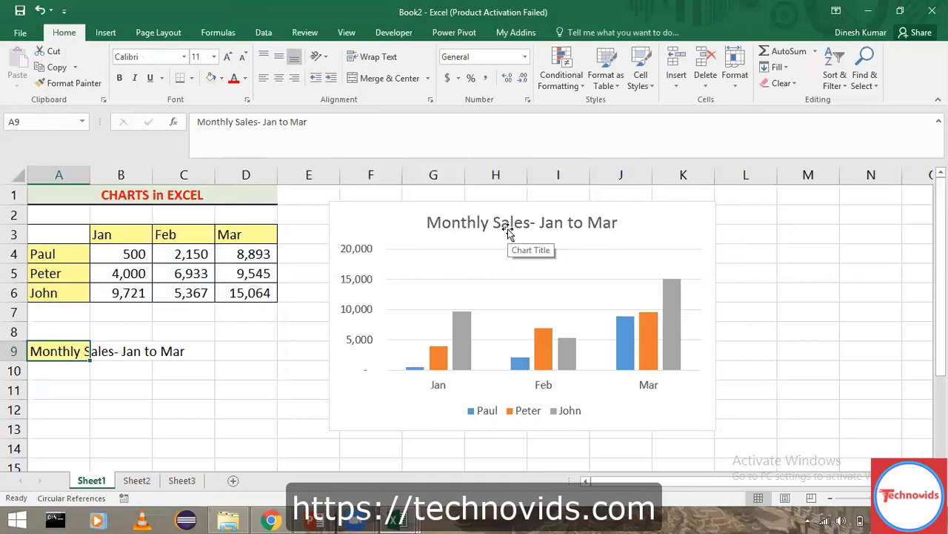
Add data labels to the clustered column chart and delete its vertical value axis
left_click(659, 249)
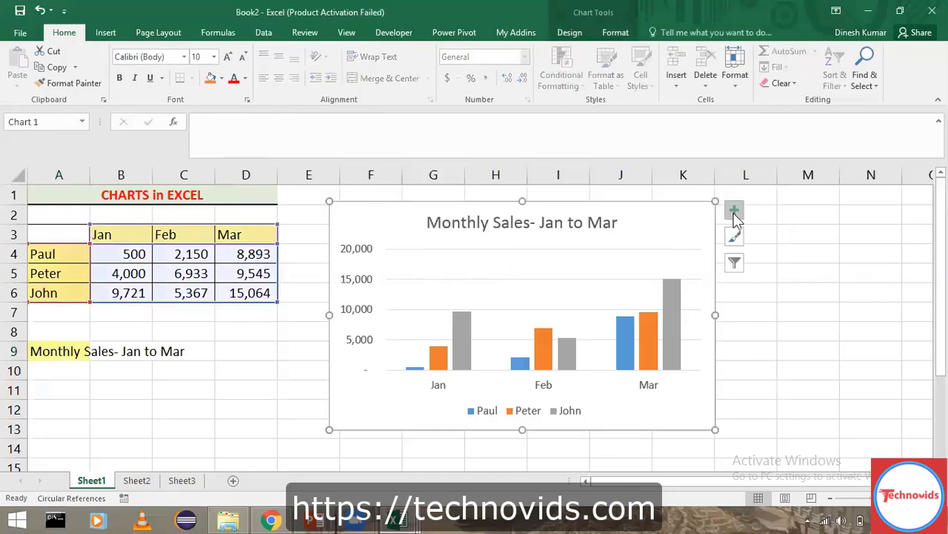
left_click(735, 212)
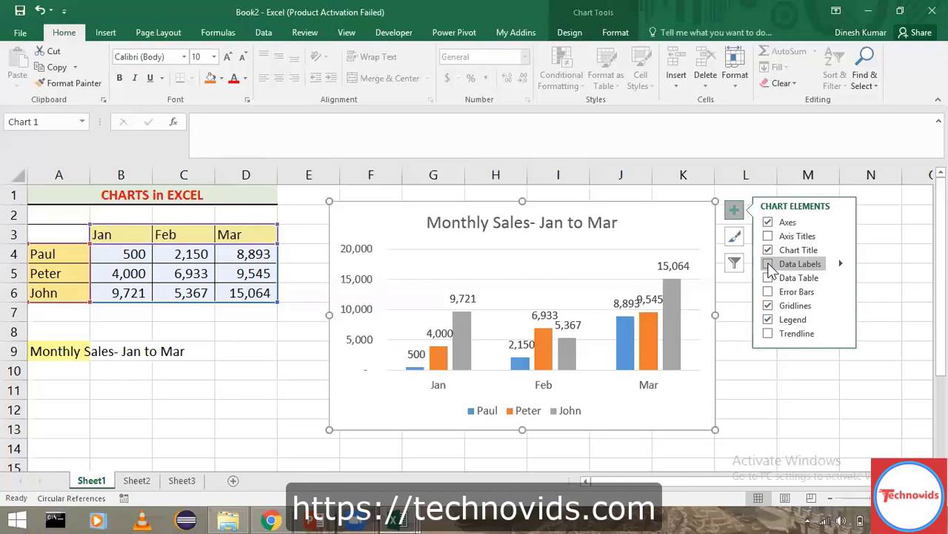
left_click(769, 265)
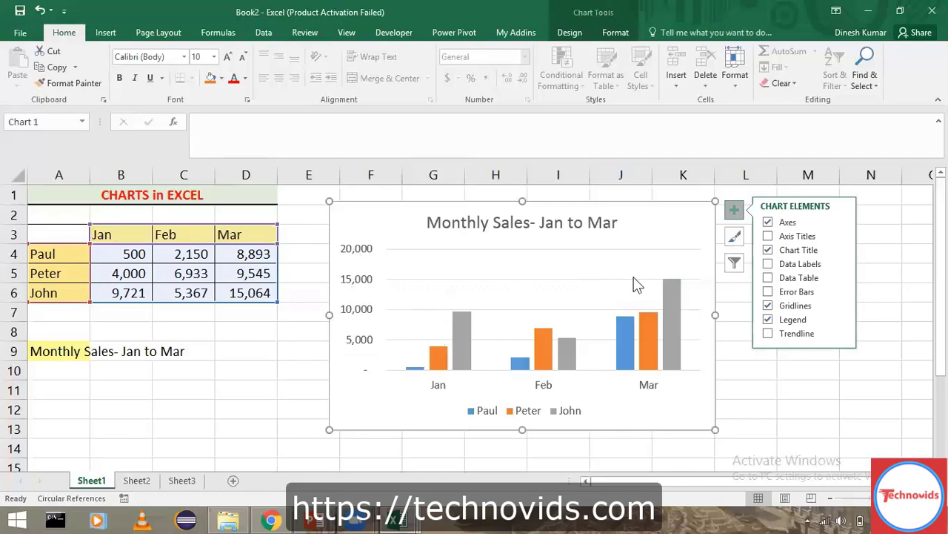
left_click(768, 264)
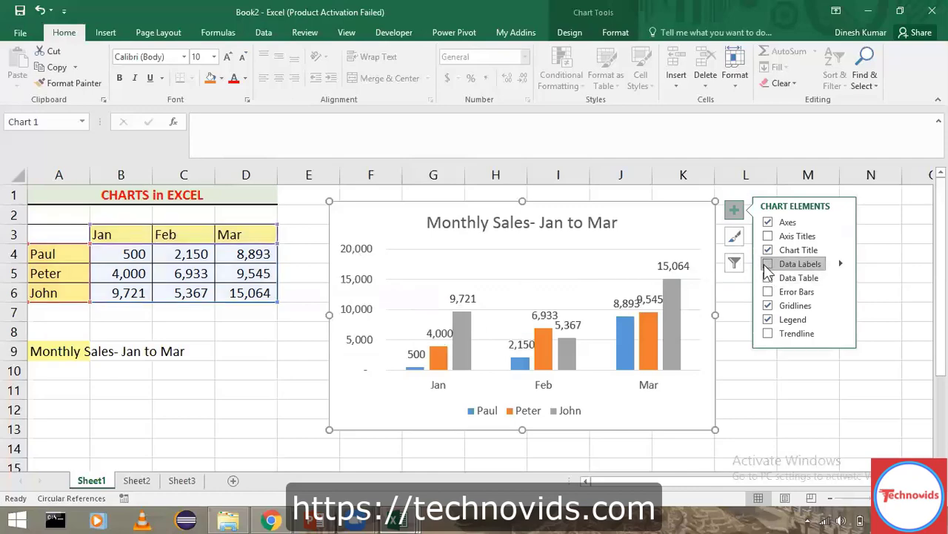
left_click(349, 307)
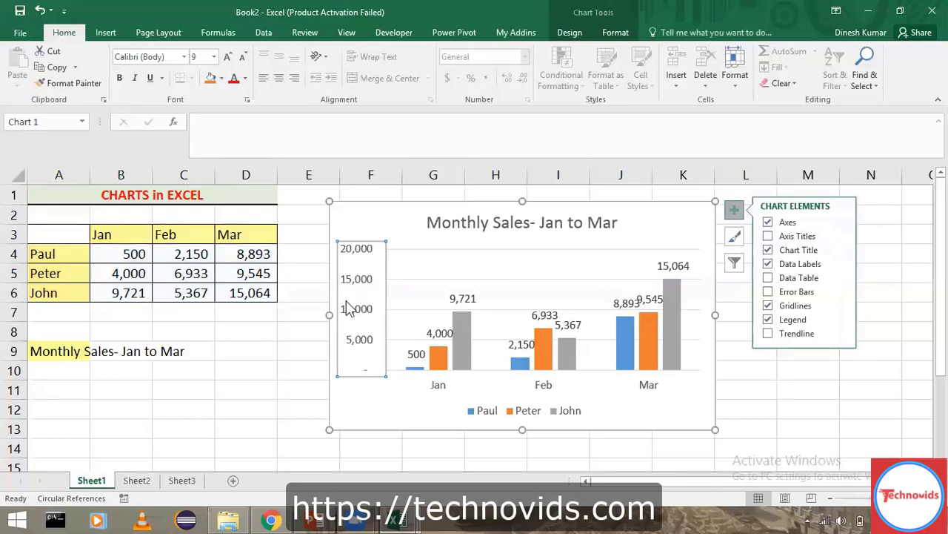
key("Delete")
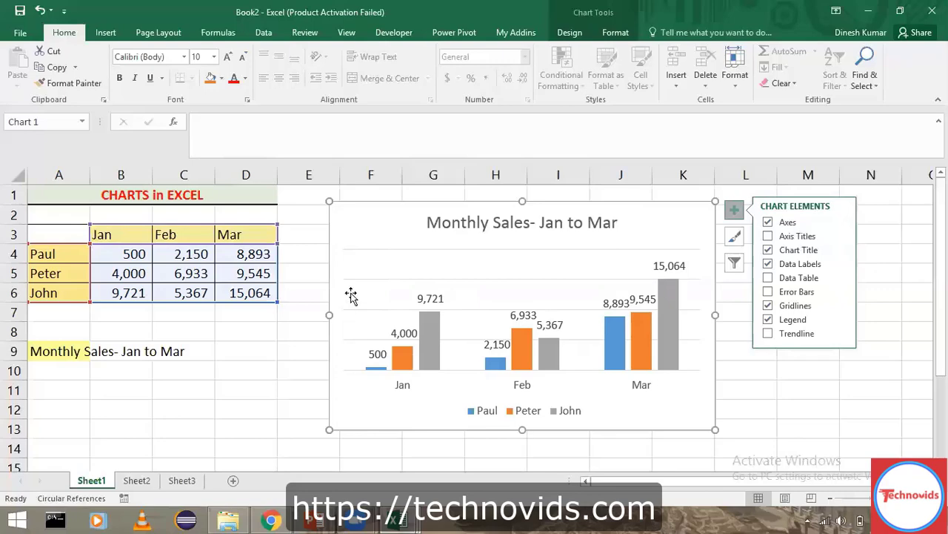
Preview a data table beneath the chart's columns without keeping it
left_click(768, 278)
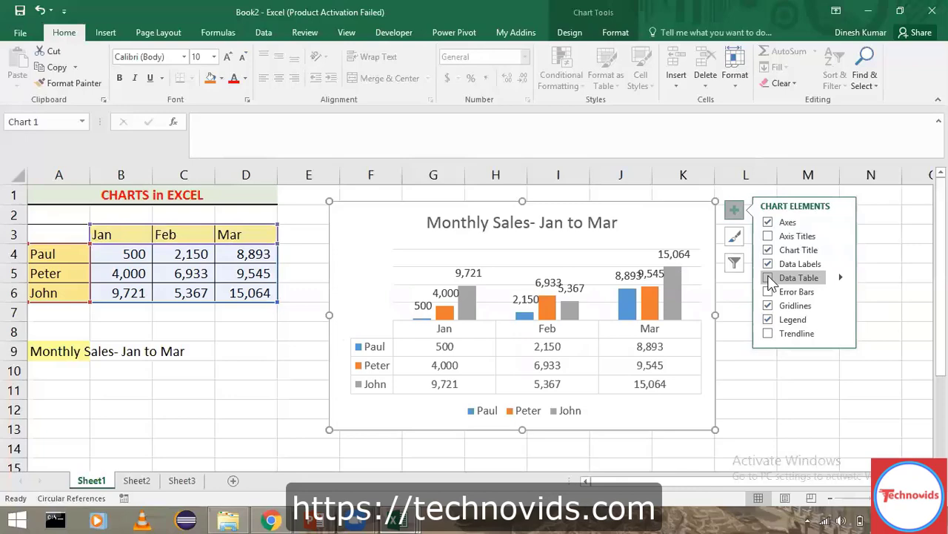
left_click(601, 249)
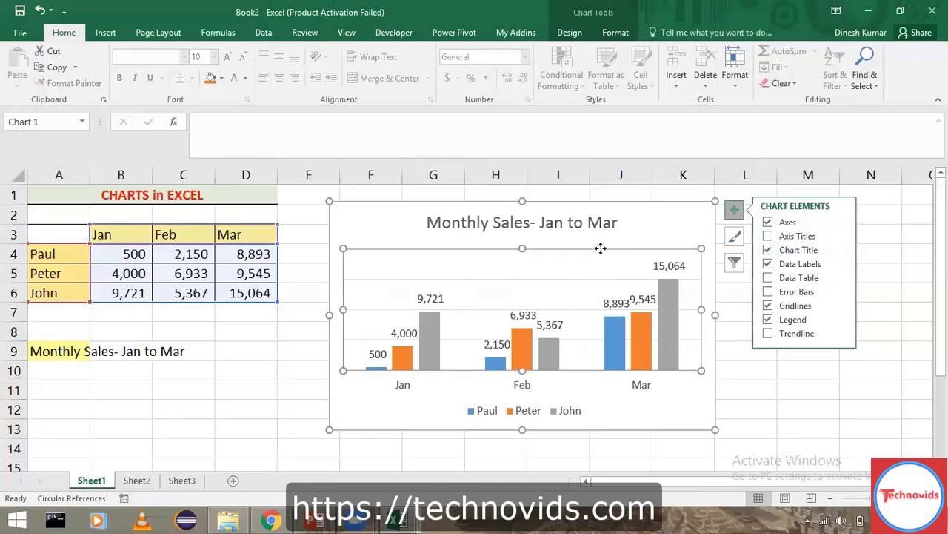
left_click(576, 279)
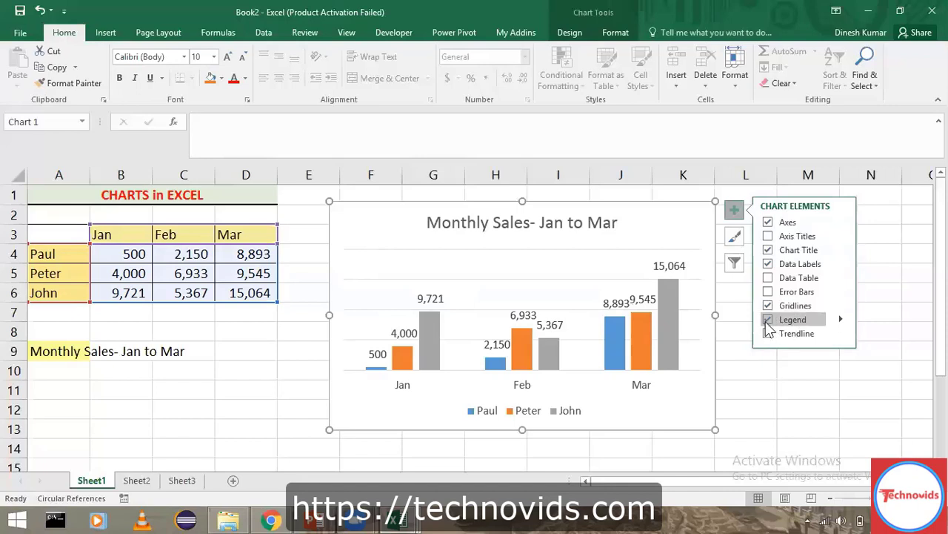
Remove the chart's legend and add it back so that it sits to the right of the columns
left_click(767, 325)
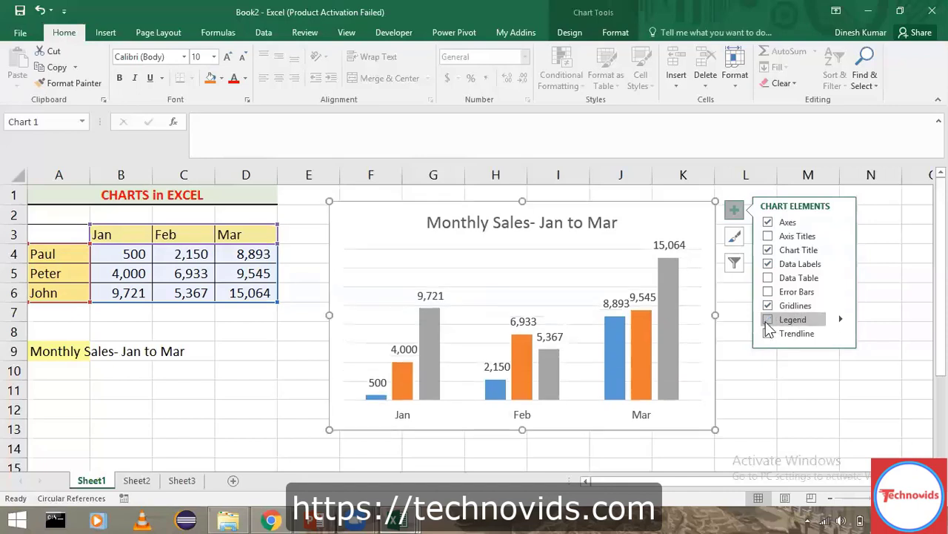
left_click(767, 324)
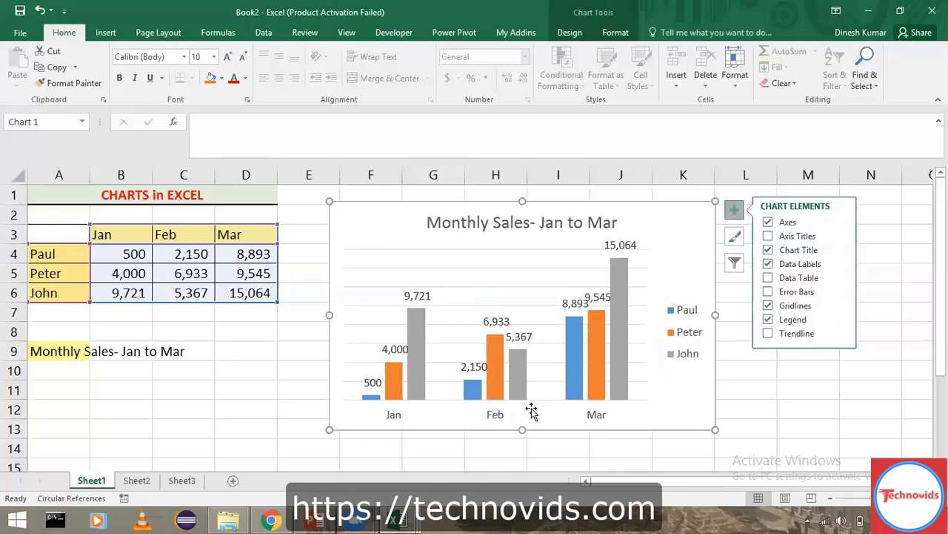
left_click(692, 329)
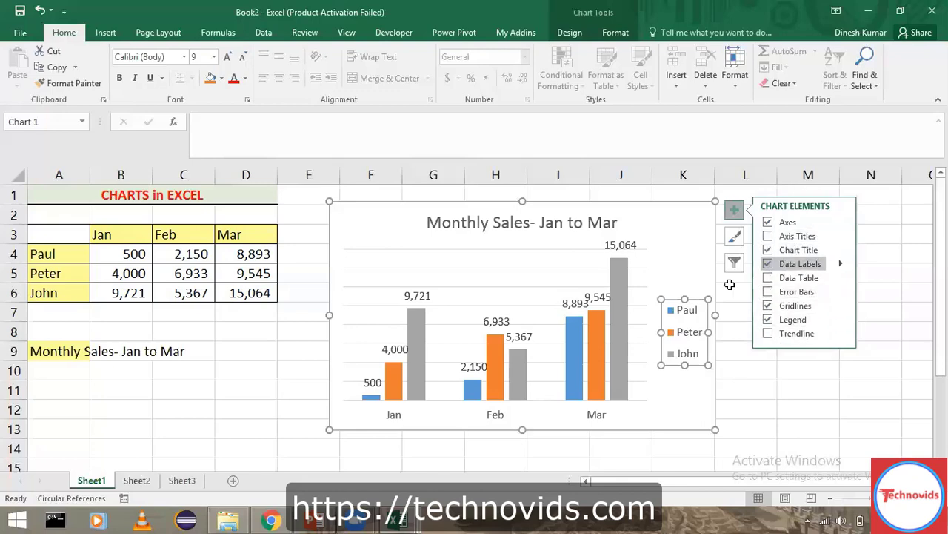
mouse_move(624, 324)
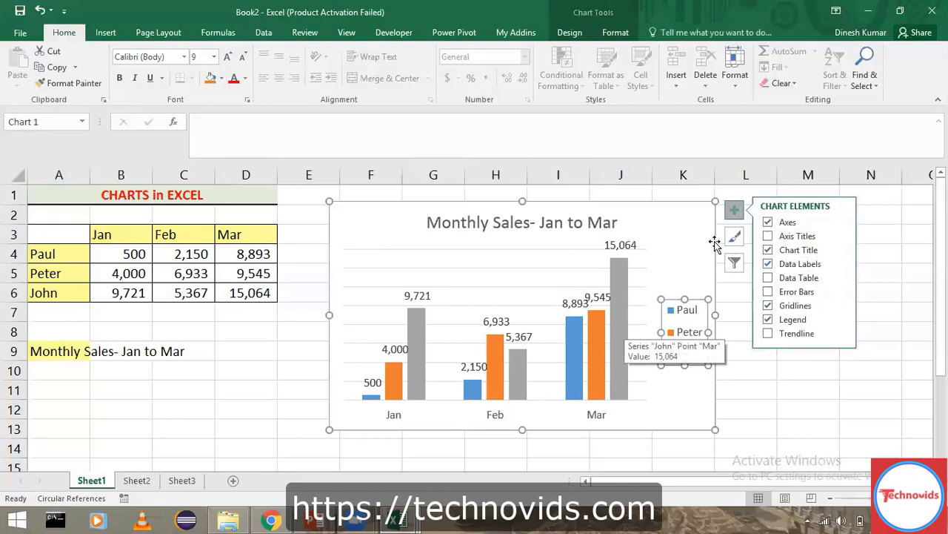
left_click(736, 212)
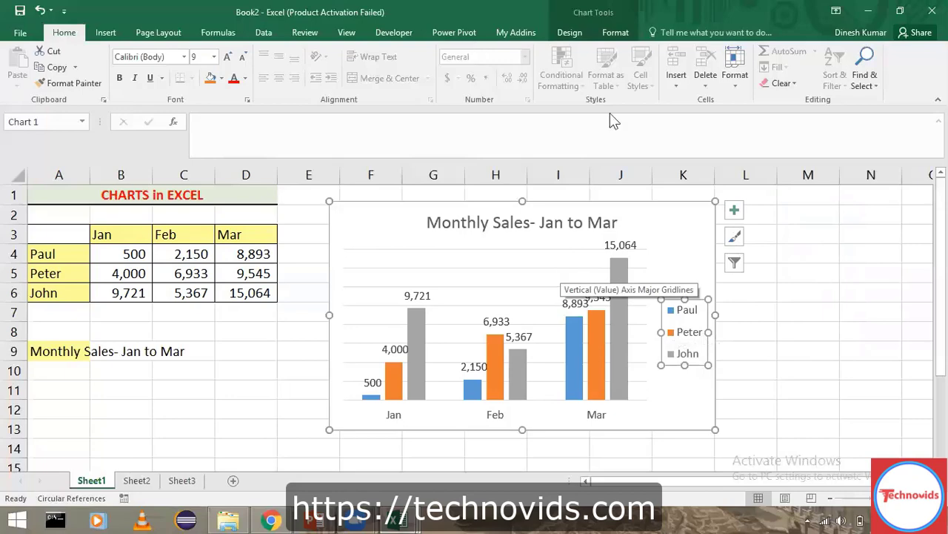
Preview the quick layouts for the chart, including Layout 11, without applying one
left_click(582, 206)
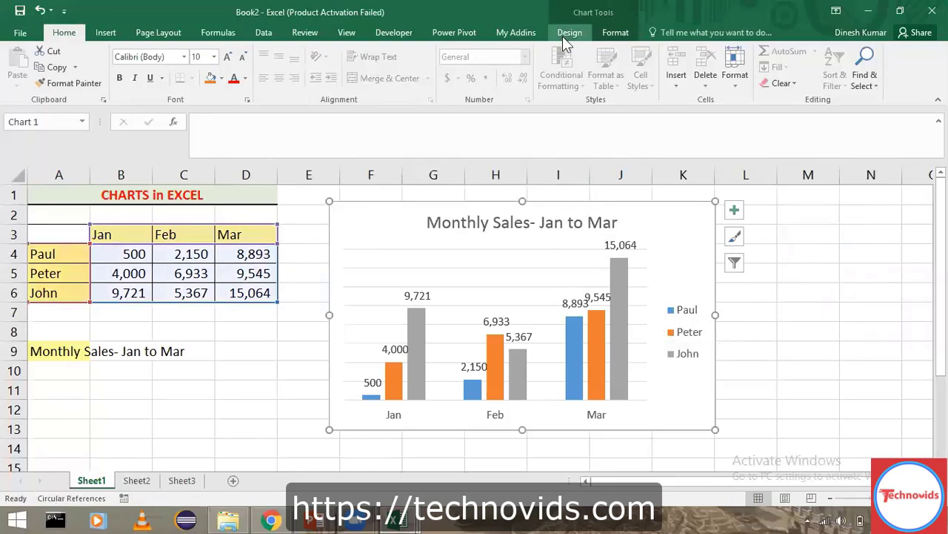
left_click(567, 33)
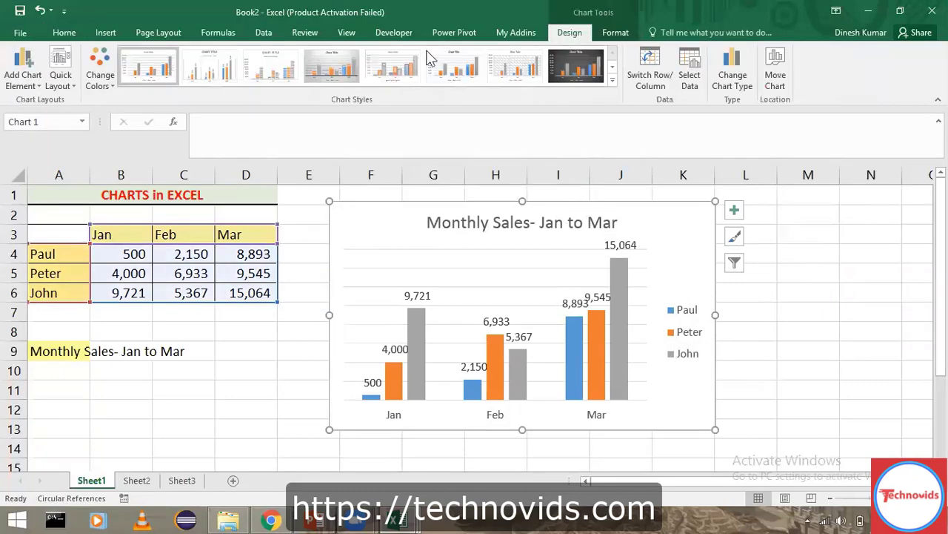
left_click(61, 80)
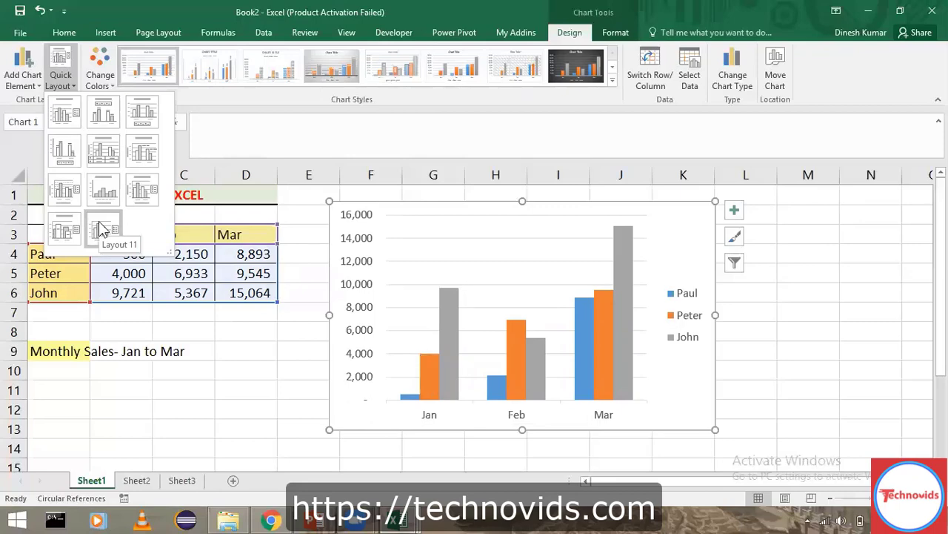
key("Escape")
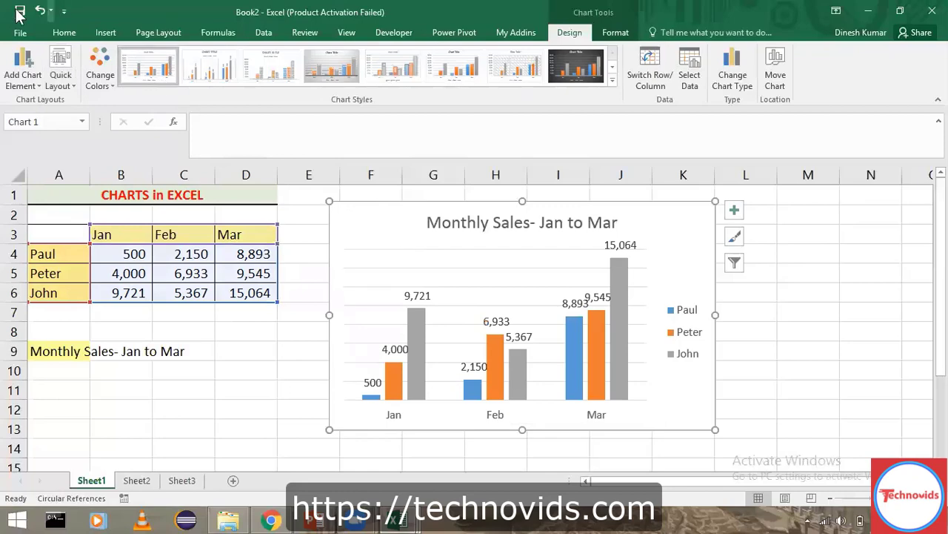
Recolour the chart with the orange, yellow and green Colorful palette and remove its data labels
left_click(112, 85)
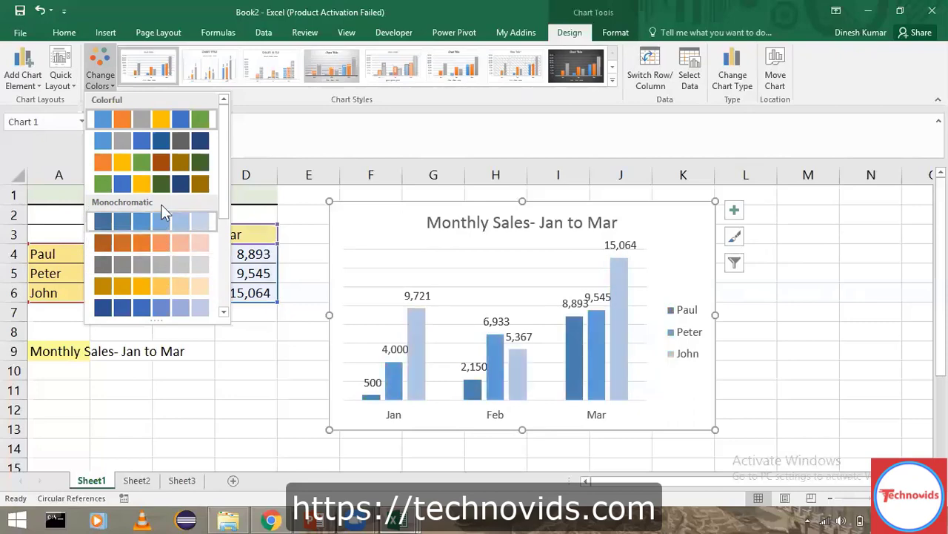
left_click(181, 161)
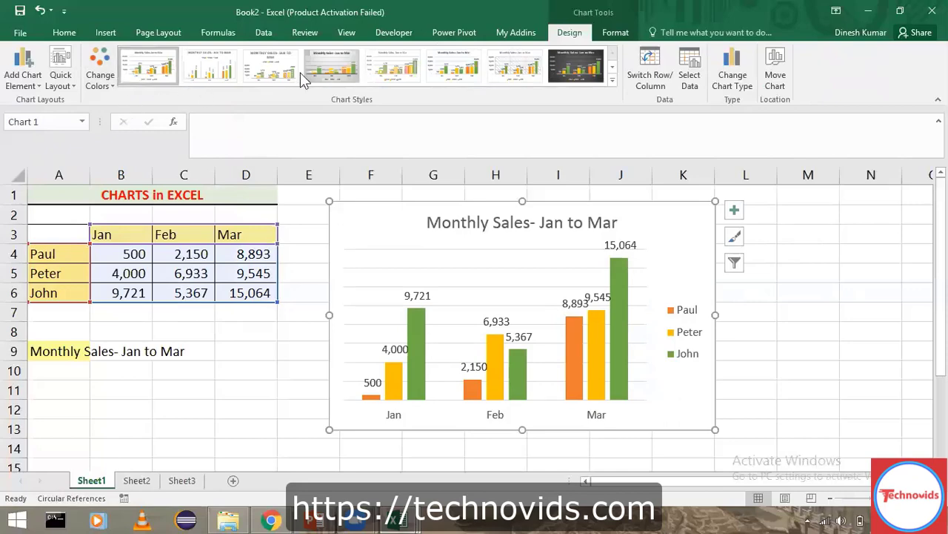
left_click(612, 87)
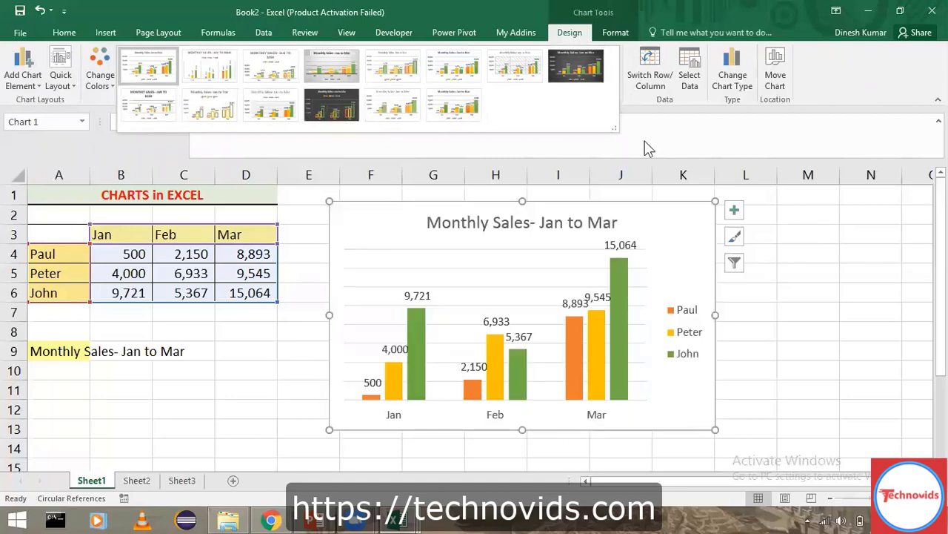
left_click(646, 142)
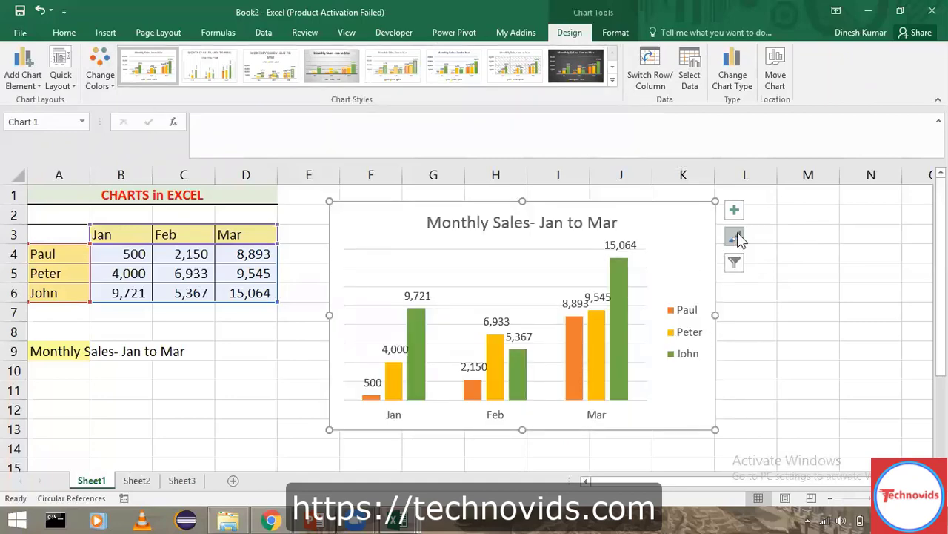
left_click(735, 213)
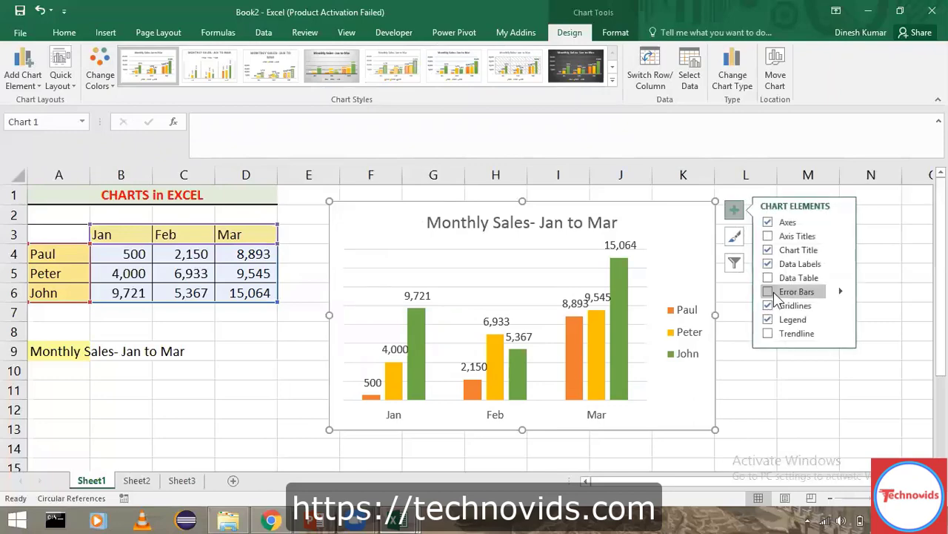
left_click(769, 267)
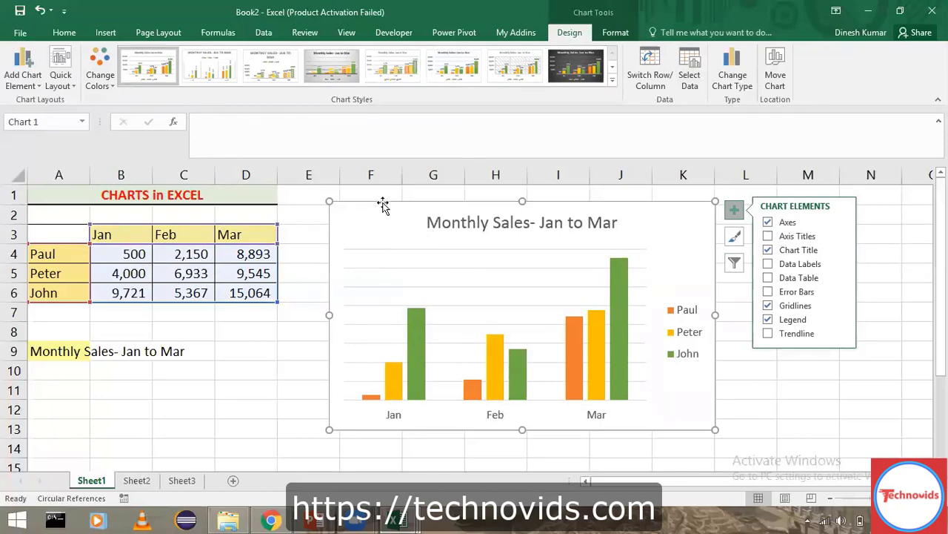
Add an Apr column to the sales table in E3:E6 with the values 4588, 5877 and 12445
left_click(296, 243)
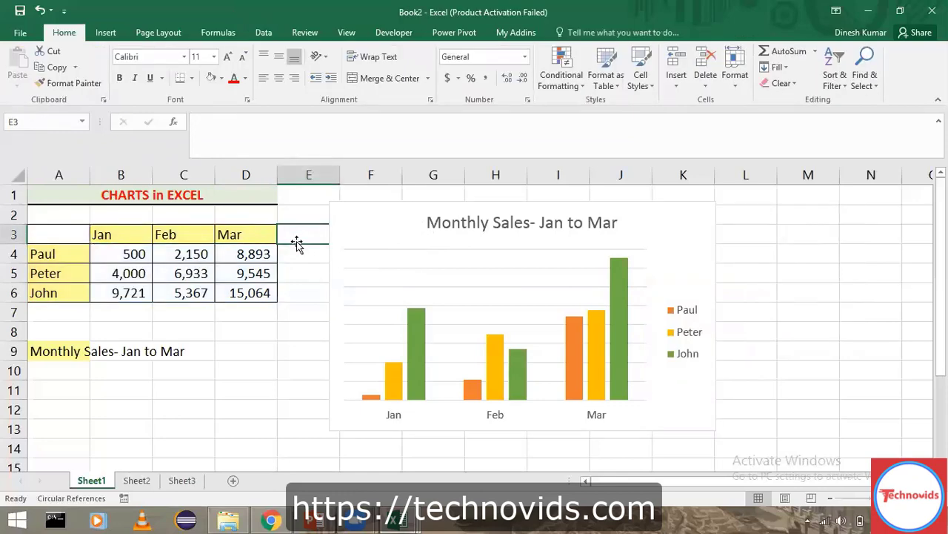
type("Apr")
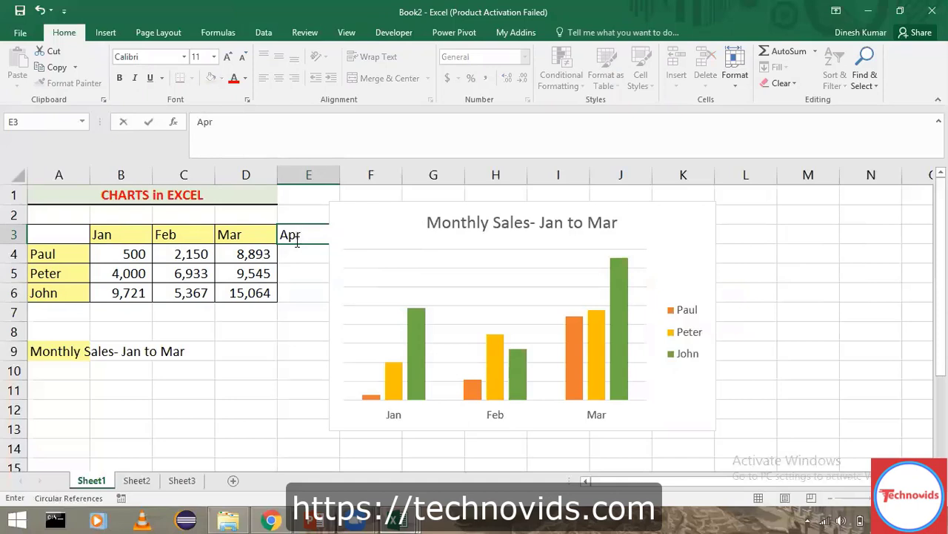
key("Return")
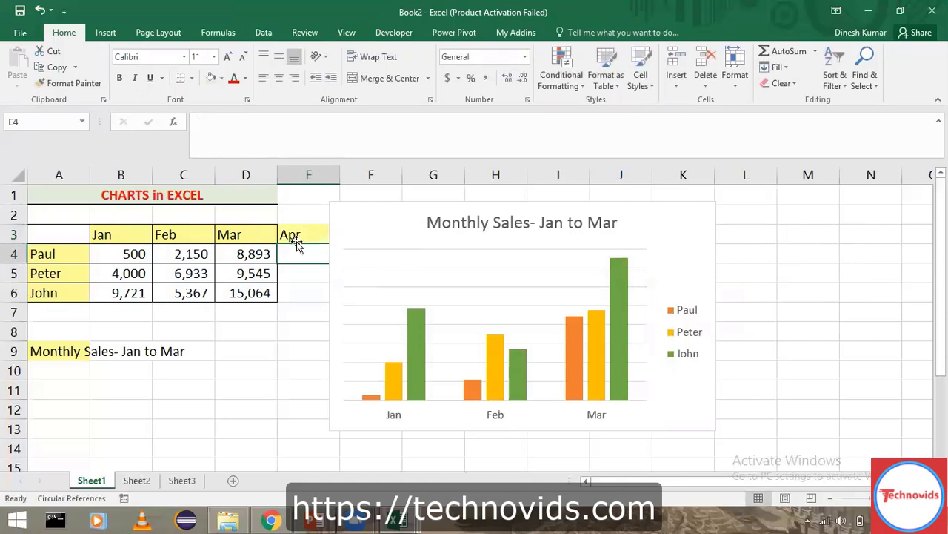
key("shift+Down")
key("shift+Down")
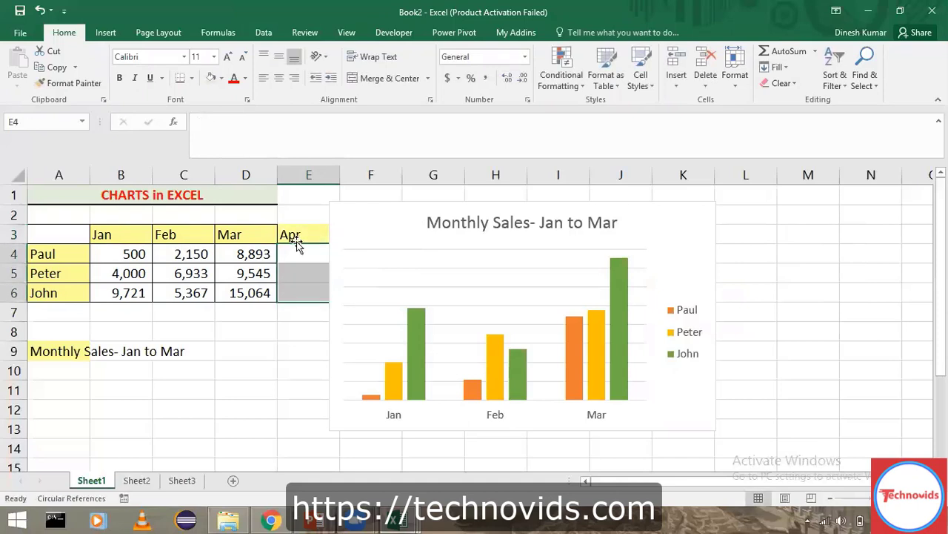
type("4588")
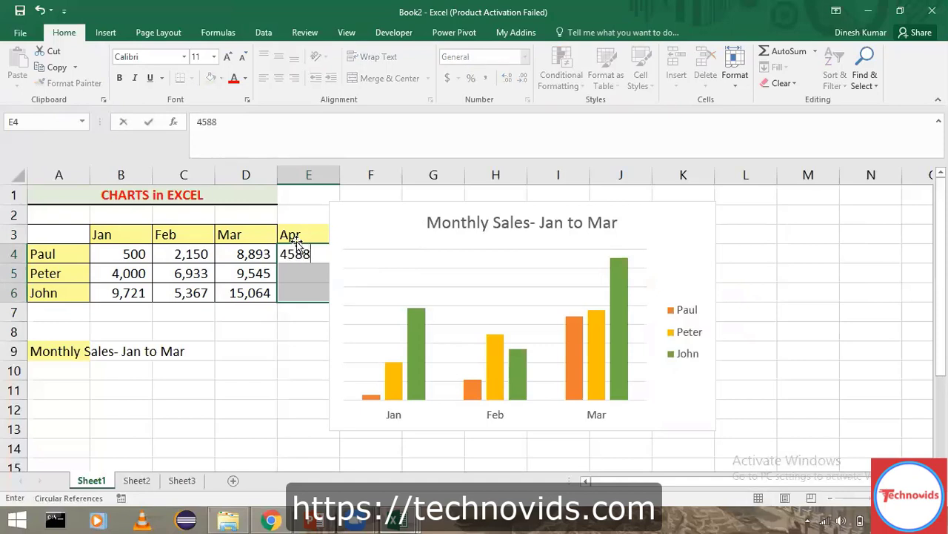
key("Return")
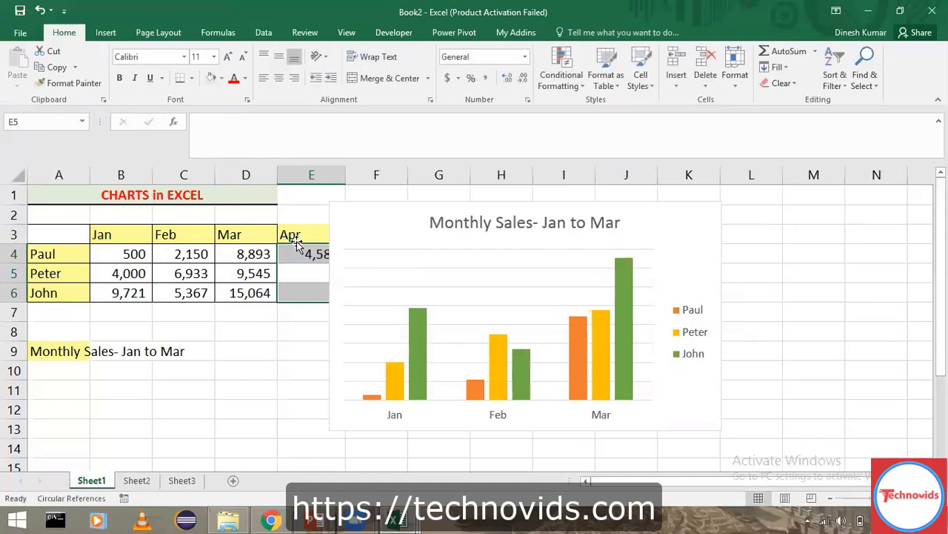
type("5877")
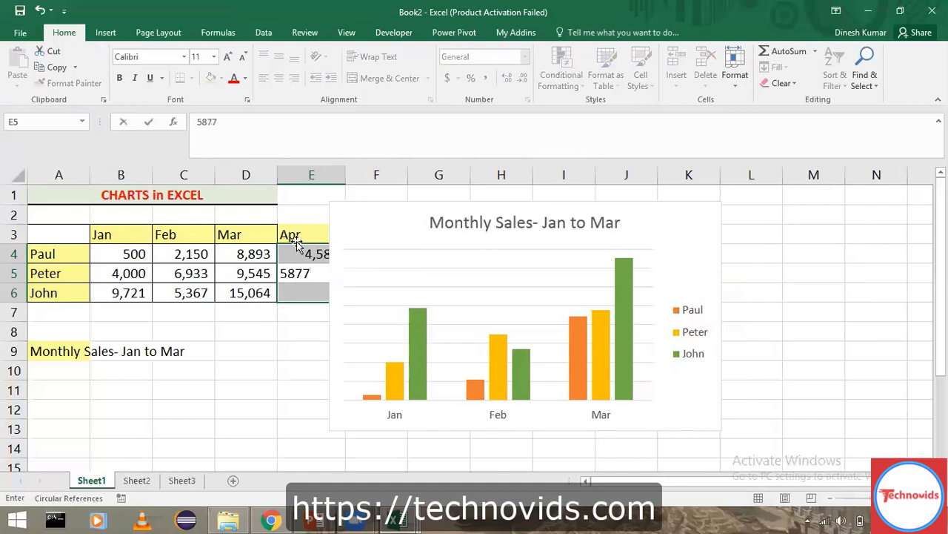
key("Return")
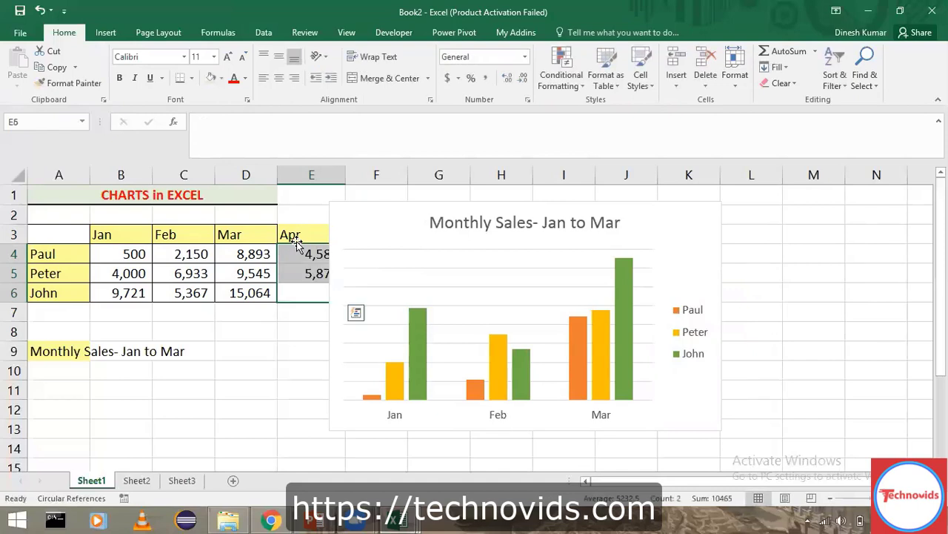
type("12445")
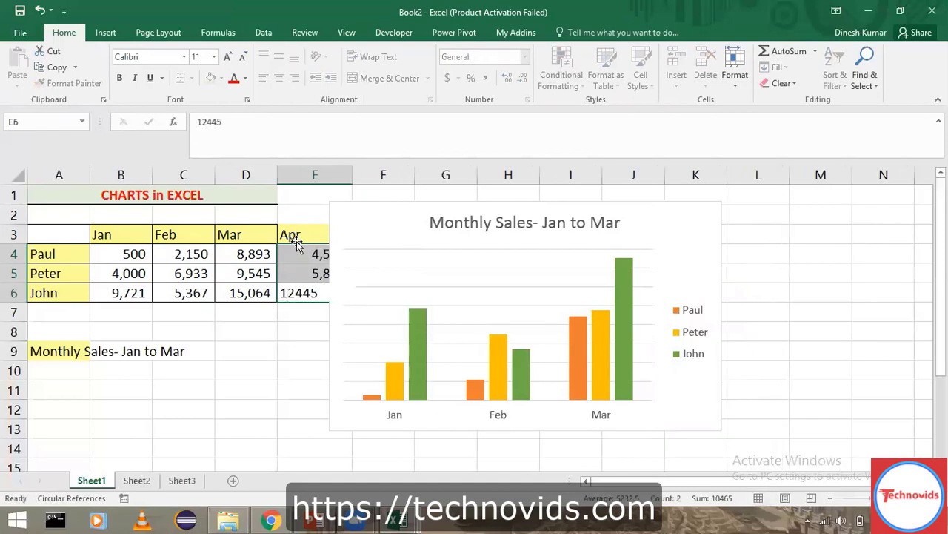
key("Return")
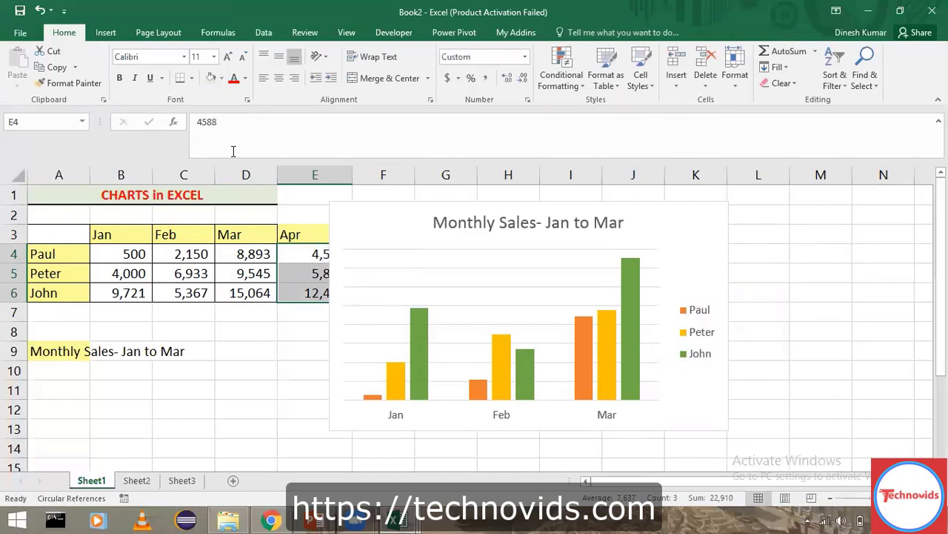
Move the chart to the right so that it no longer covers column E
left_click(363, 201)
left_click_drag(364, 201, 406, 202)
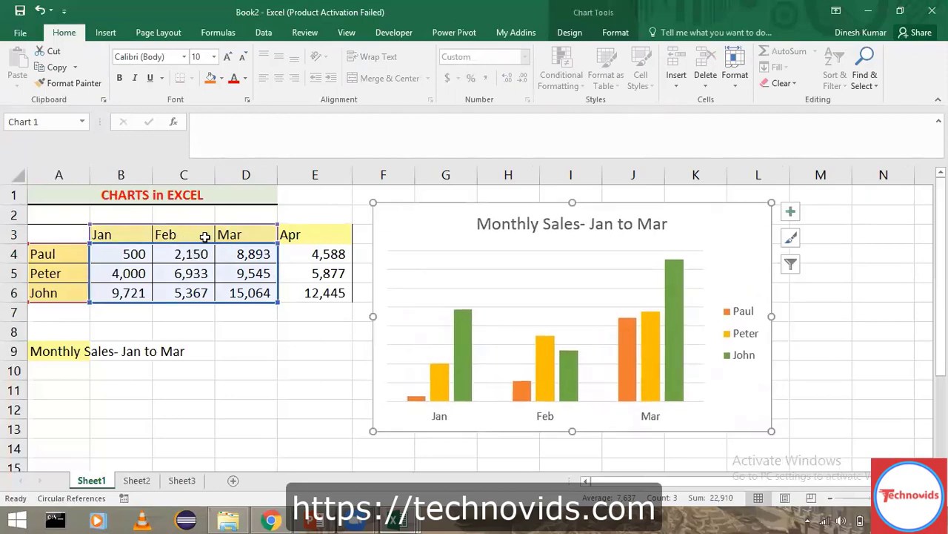
Copy the formatting of the Feb column (C3:C6) onto the Apr column in E3:E6 with Format Painter
left_click_drag(205, 236, 185, 295)
left_click(74, 82)
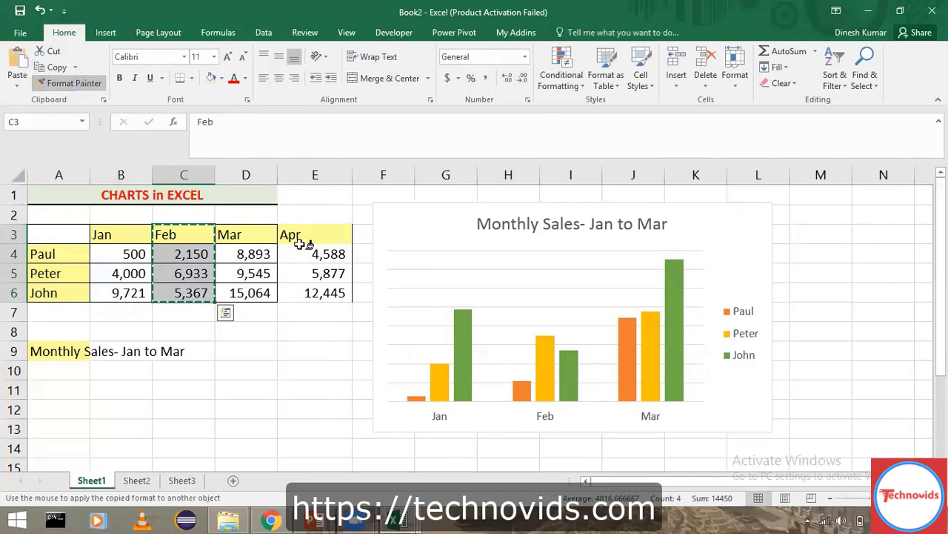
left_click_drag(313, 235, 315, 294)
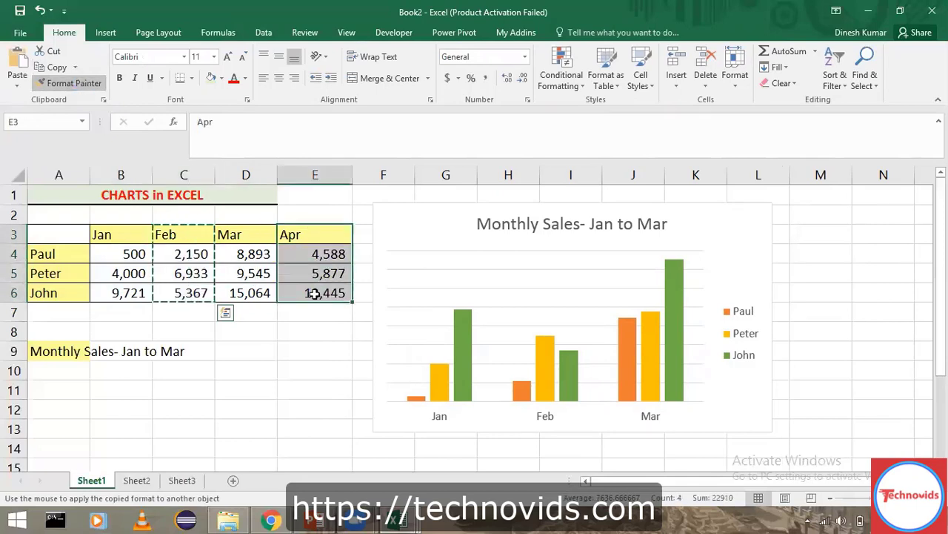
left_click(269, 328)
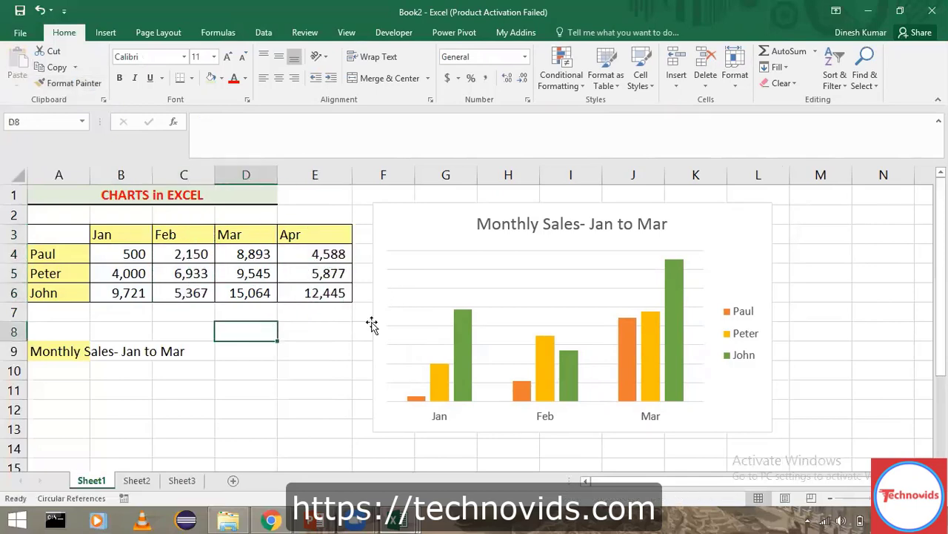
Extend the chart's data range to =Sheet1!$A$3:$E$6 so that it includes the Apr column
left_click(400, 275)
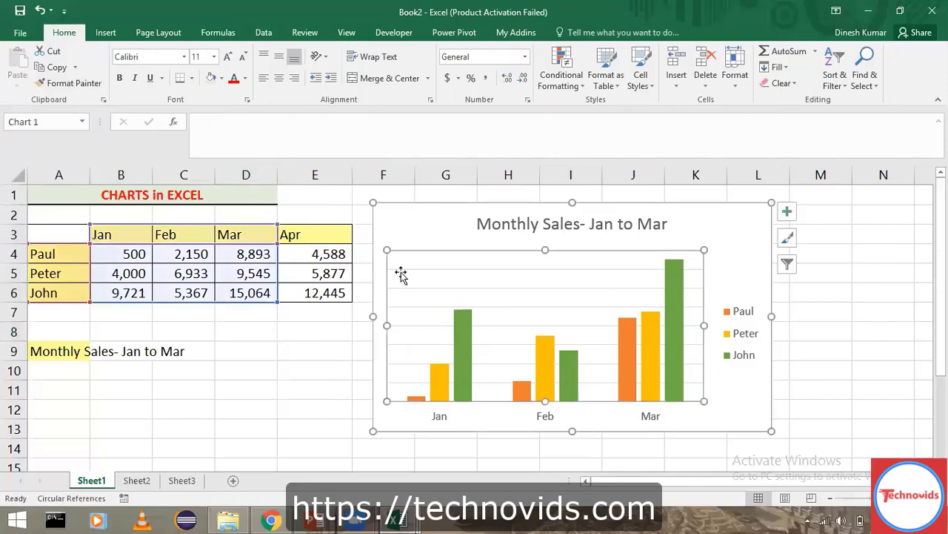
left_click(449, 239)
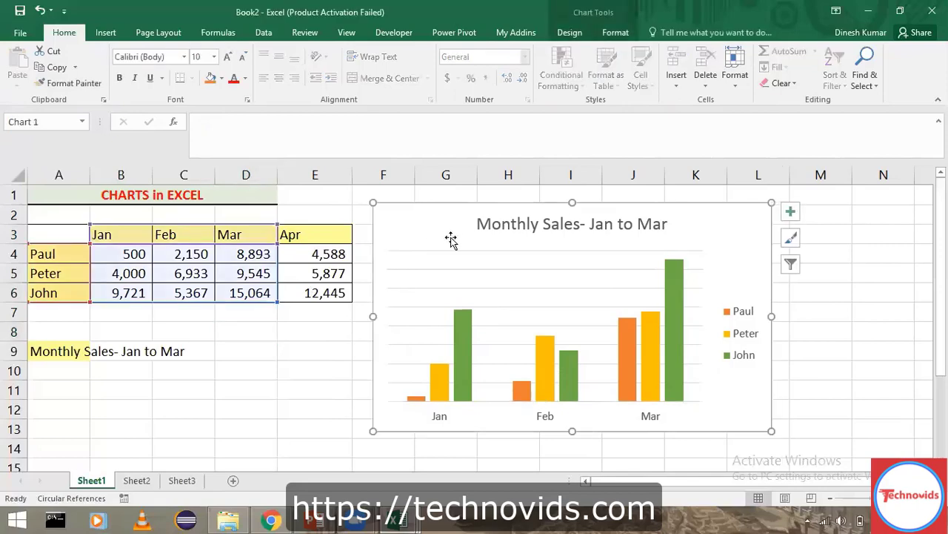
right_click(452, 242)
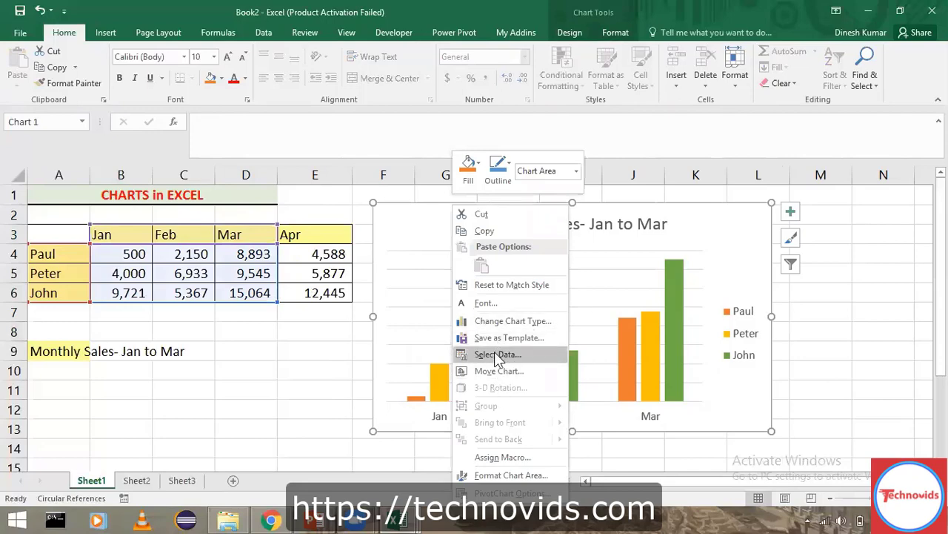
left_click(410, 204)
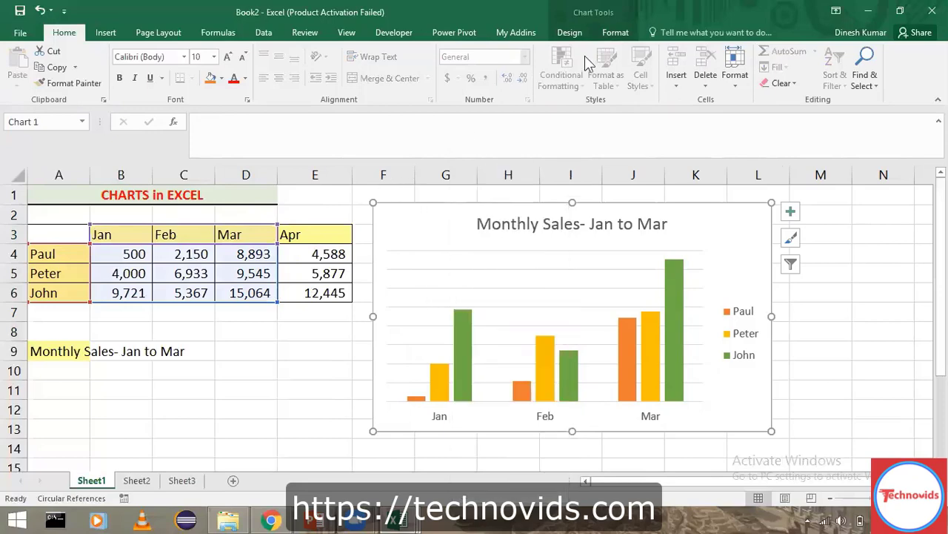
left_click(569, 32)
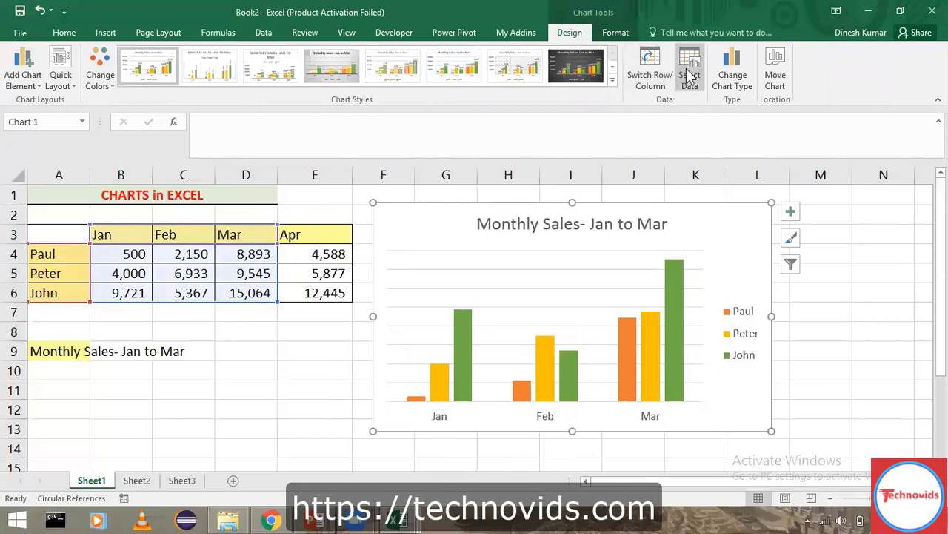
right_click(445, 254)
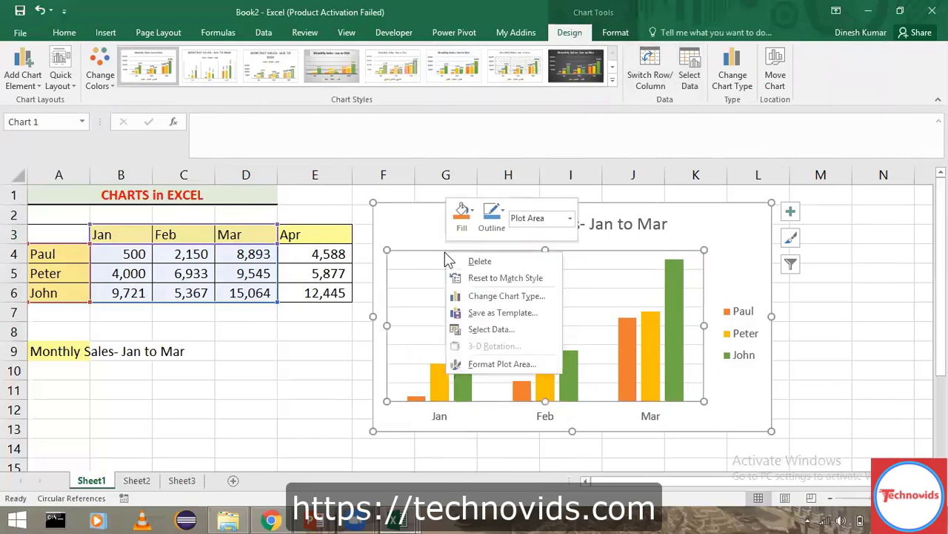
left_click(481, 331)
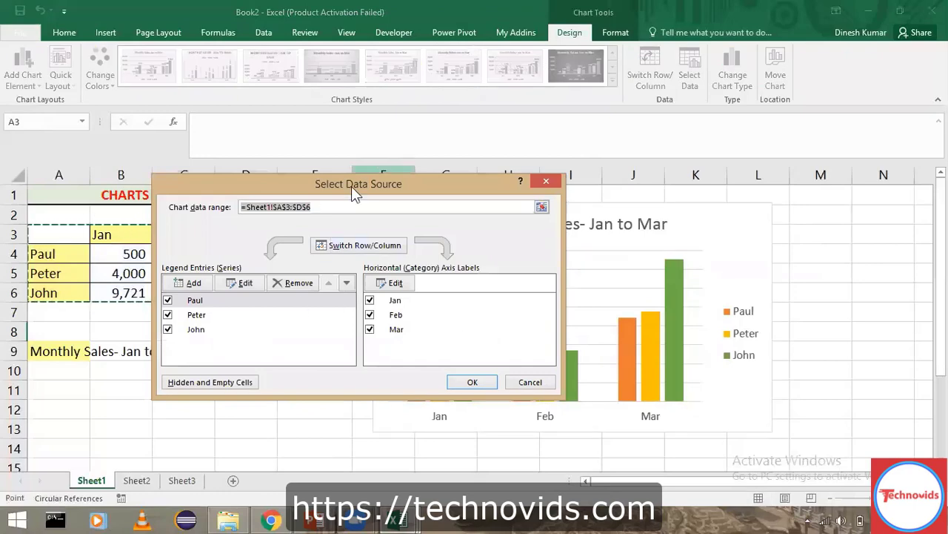
left_click_drag(398, 188, 580, 160)
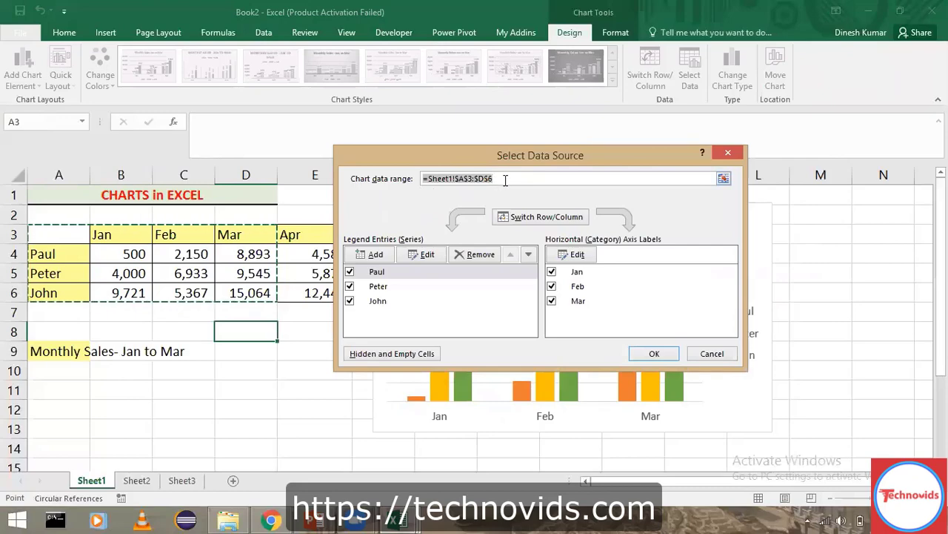
left_click(505, 180)
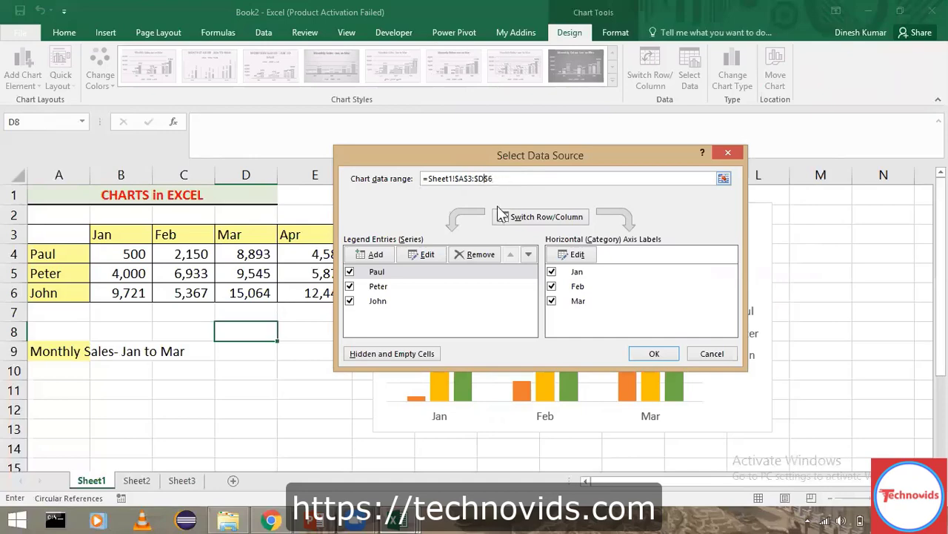
key("BackSpace")
type("E")
Check the category axis label range, accept it, and apply the new data source to the chart
left_click(582, 254)
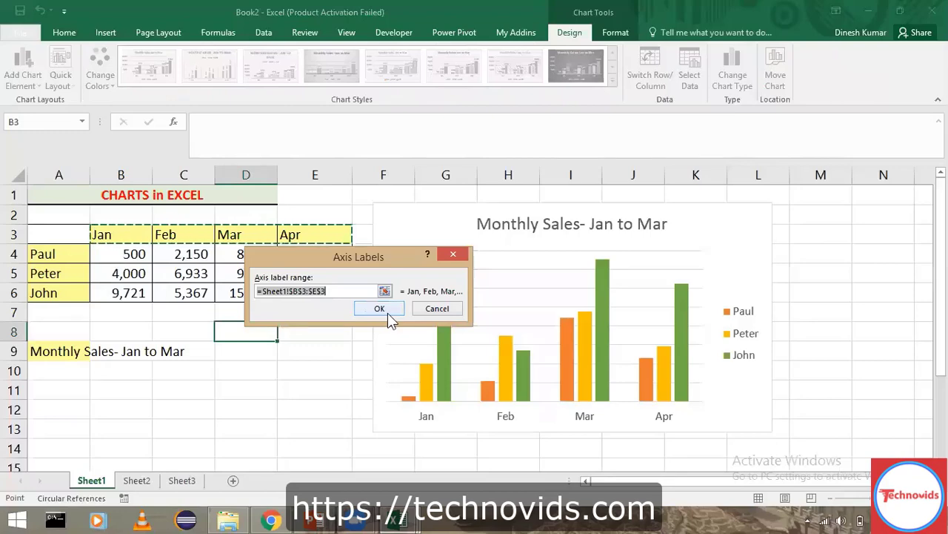
left_click(387, 312)
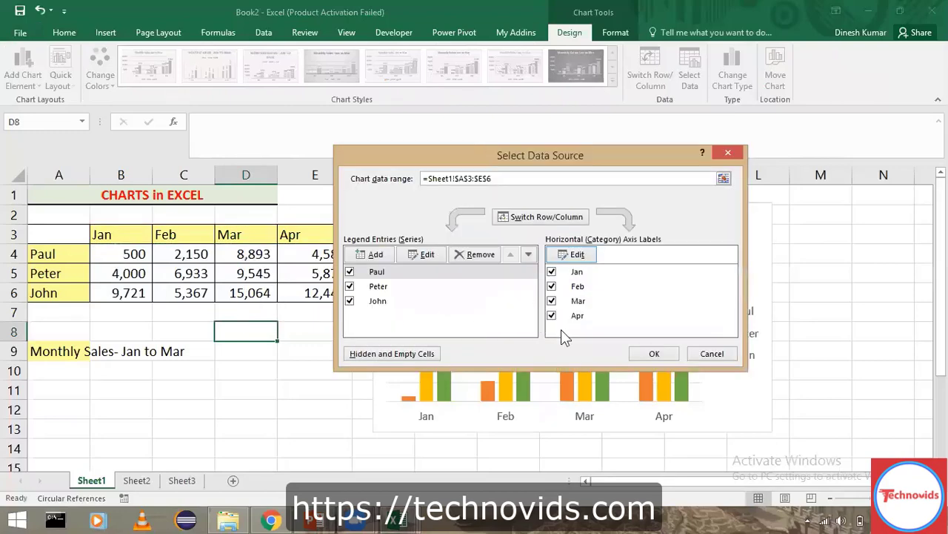
left_click(658, 353)
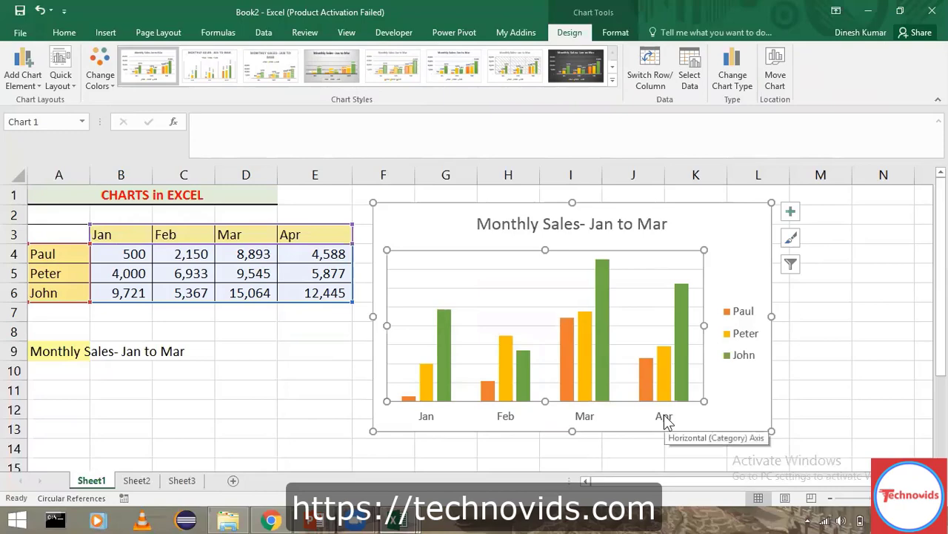
left_click(444, 242)
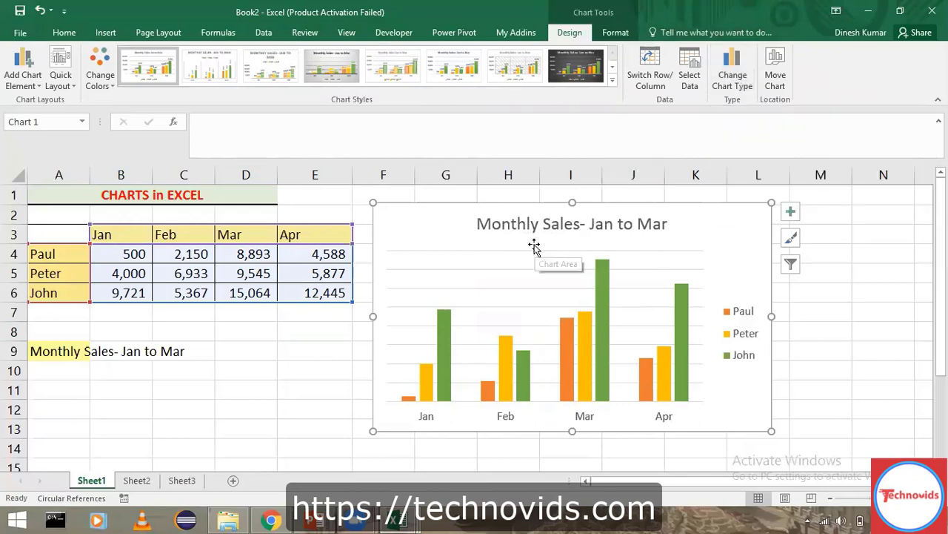
left_click(615, 33)
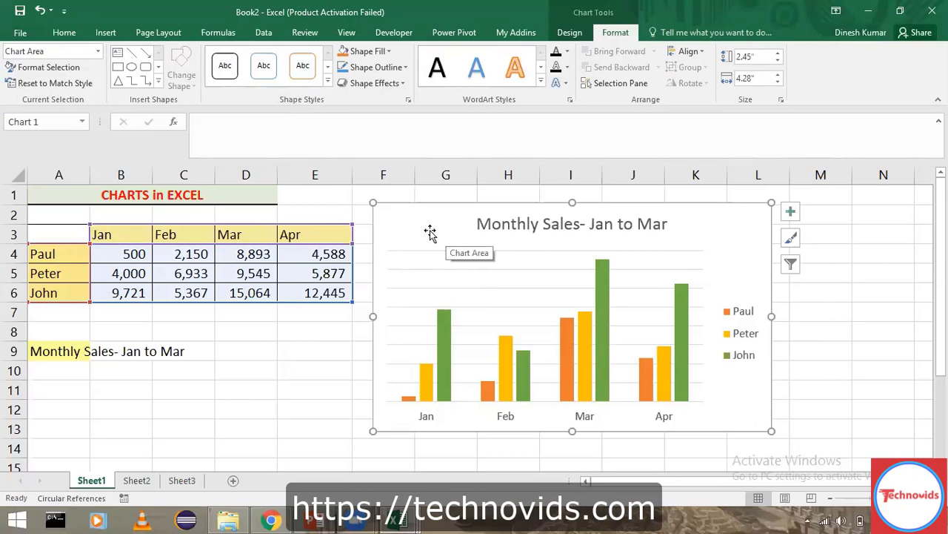
left_click(256, 371)
right_click(259, 374)
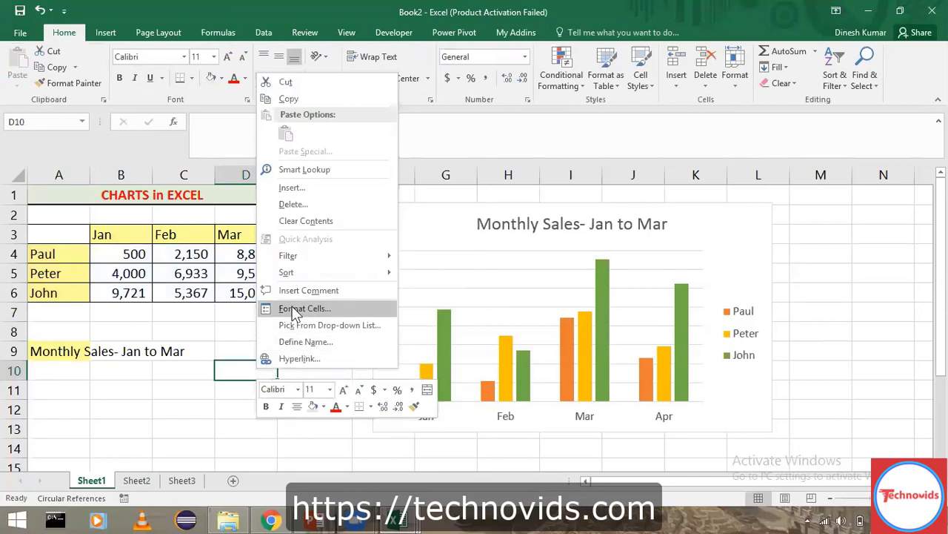
key("Escape")
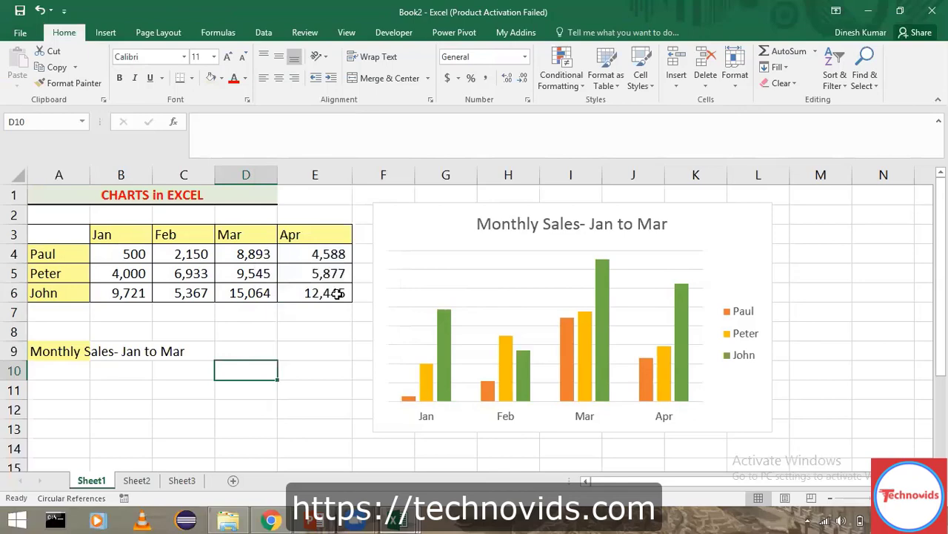
Open the Format Chart Area settings and look through the Fill and Border, Effects, and Size and Properties options
left_click(412, 231)
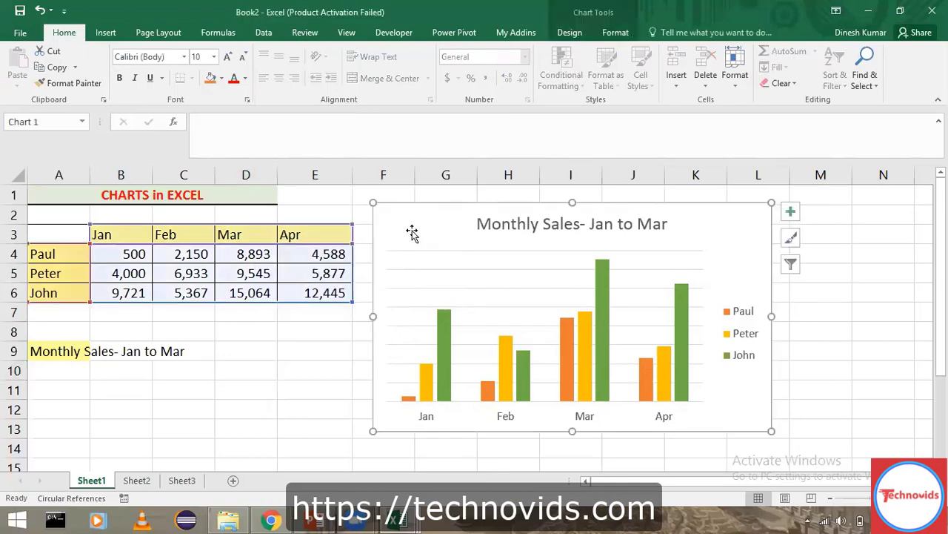
right_click(412, 233)
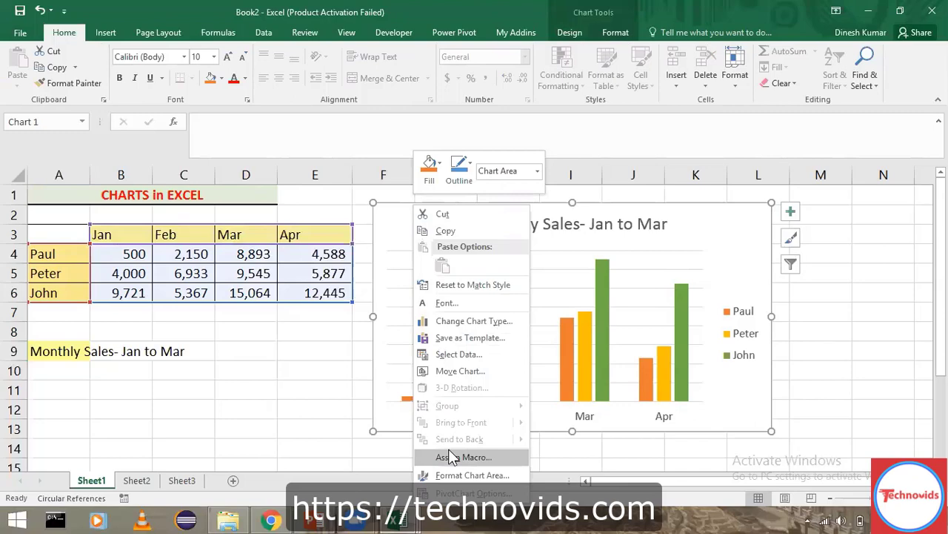
left_click(465, 477)
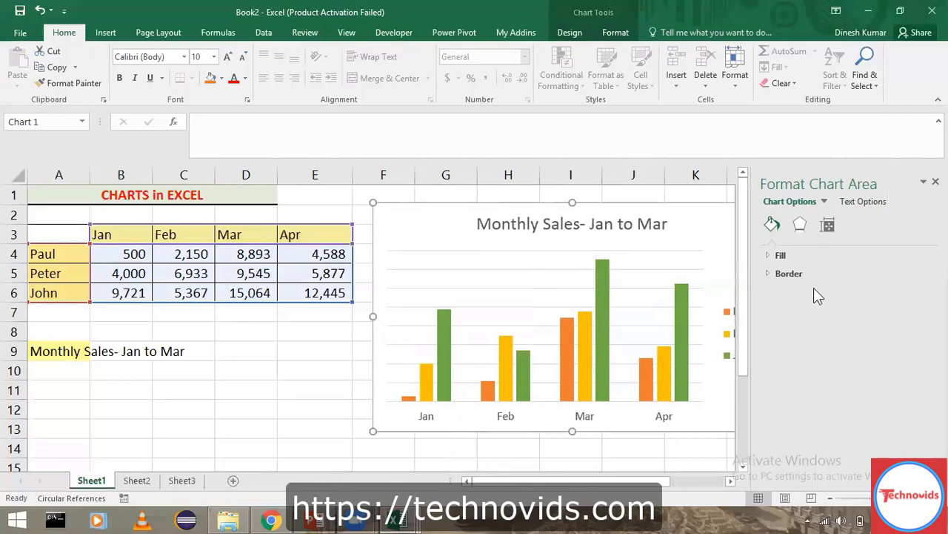
left_click(800, 229)
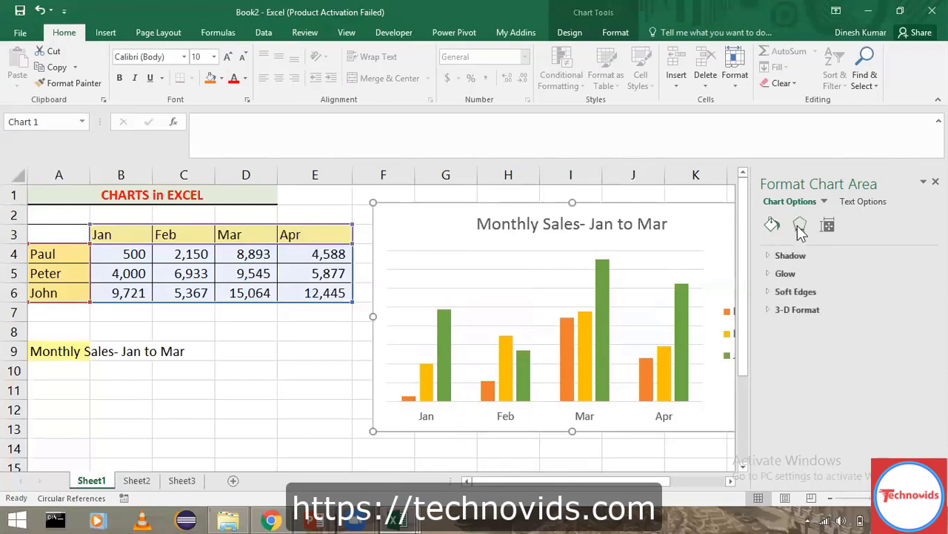
left_click(772, 226)
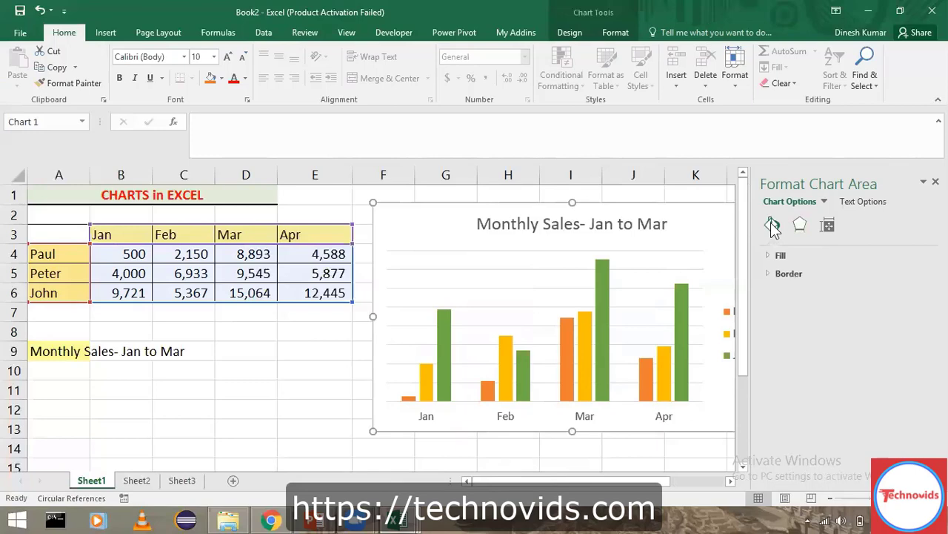
left_click(832, 230)
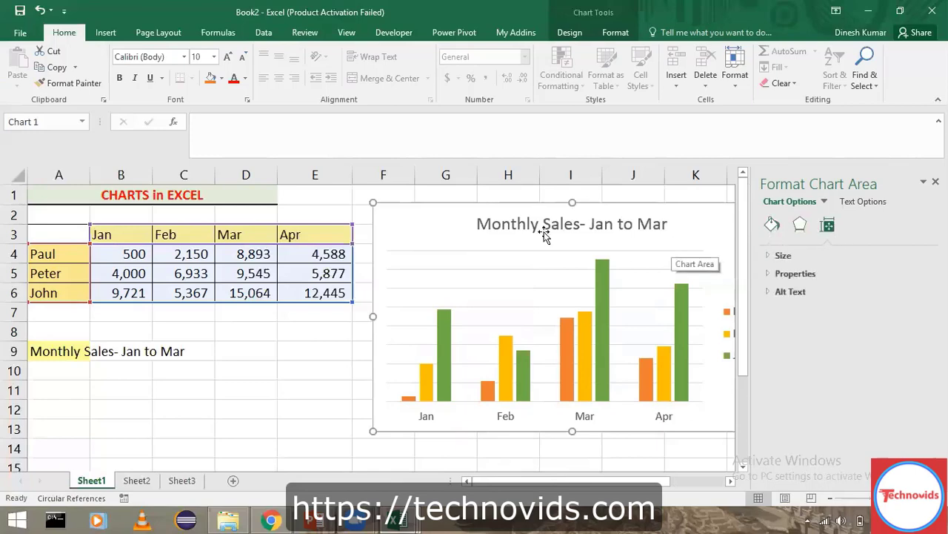
Preview theme colours for the chart area's fill and outline without changing the fill
right_click(441, 231)
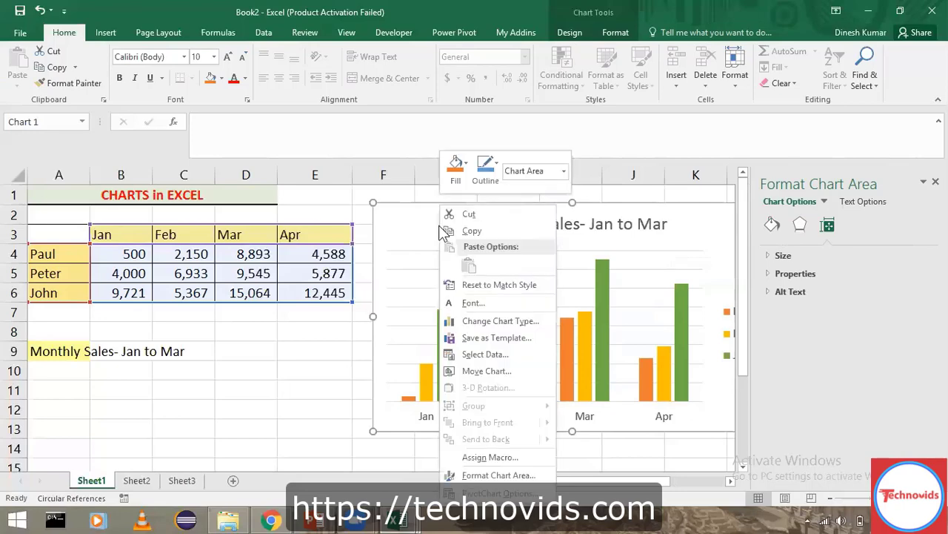
left_click(459, 169)
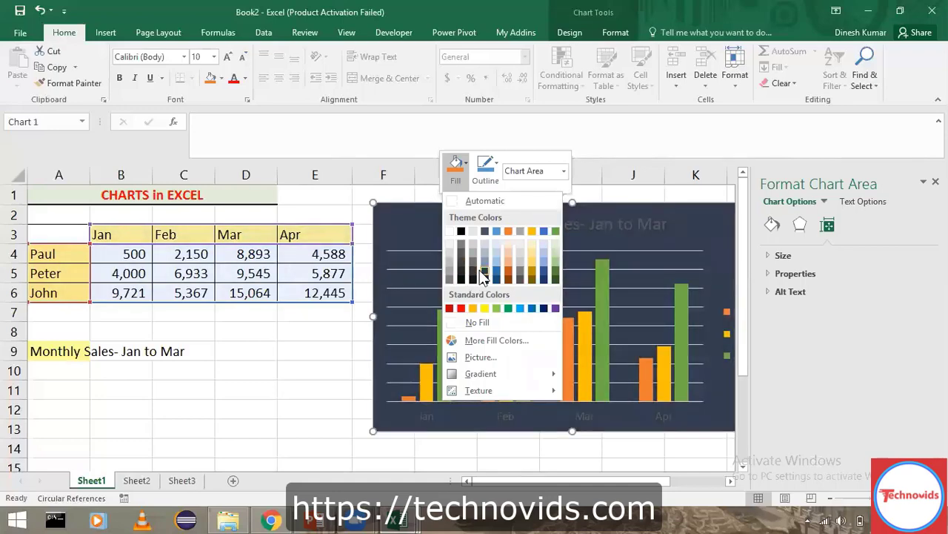
left_click(495, 169)
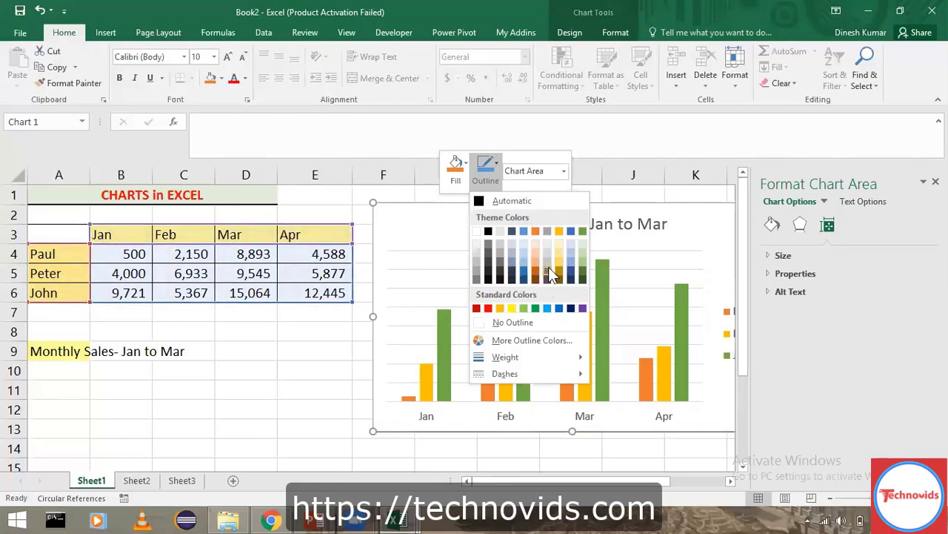
left_click(541, 261)
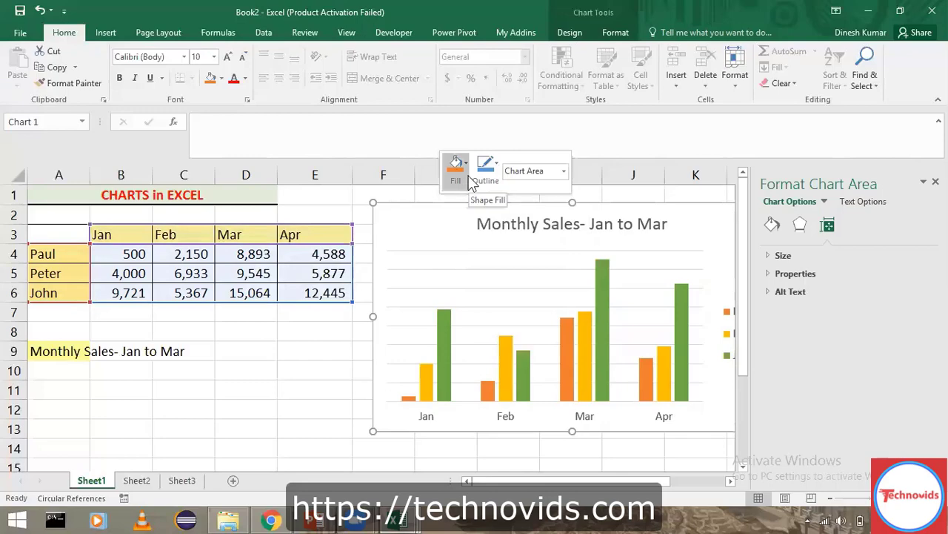
key("Escape")
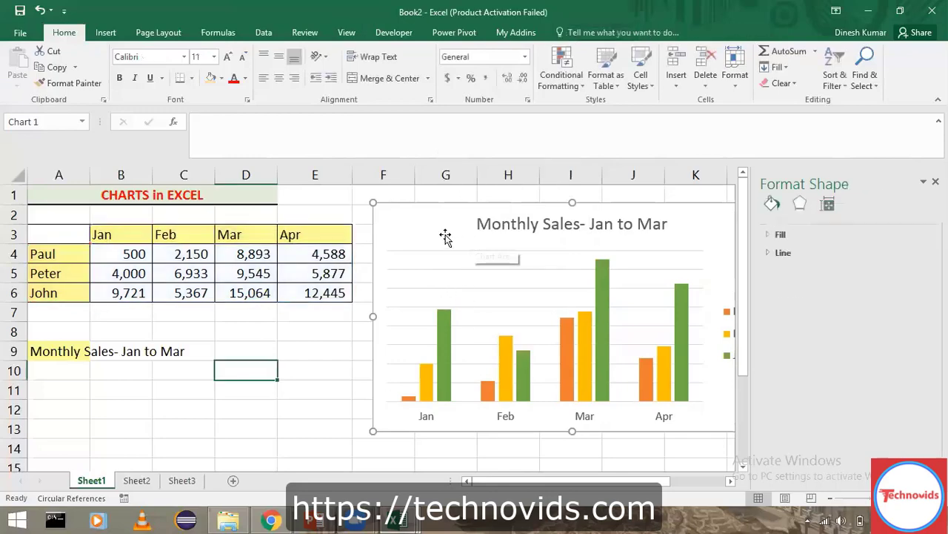
Try Solid fill and No fill on the chart area's background, and settle on Gradient fill
left_click(429, 207)
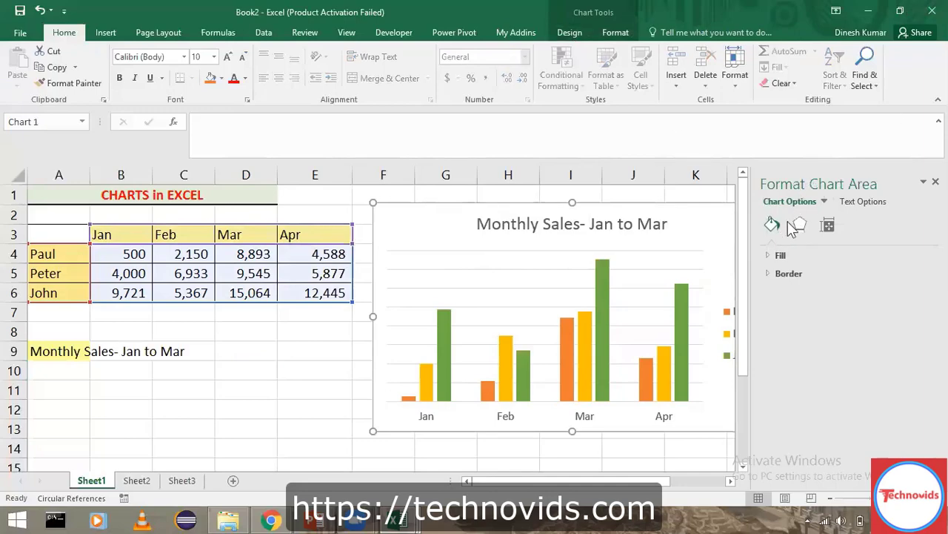
left_click(767, 256)
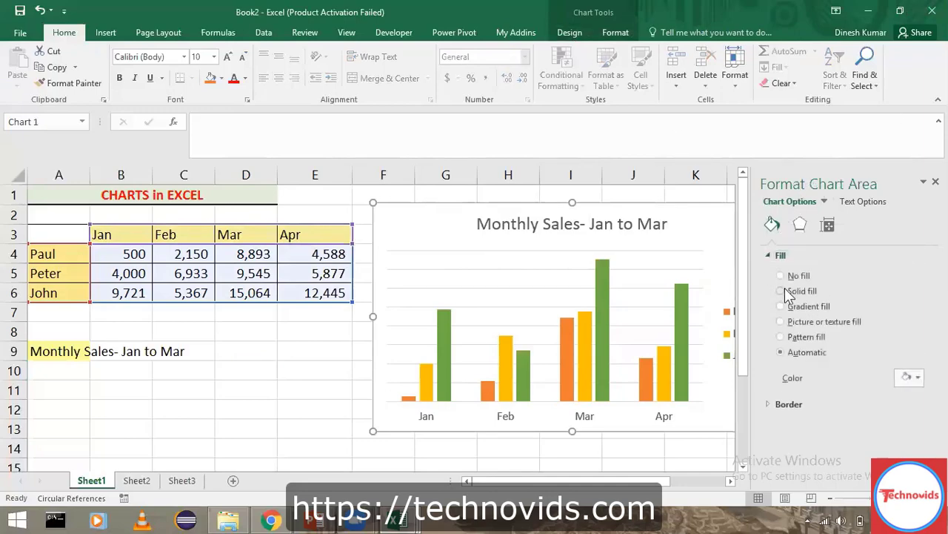
left_click(782, 292)
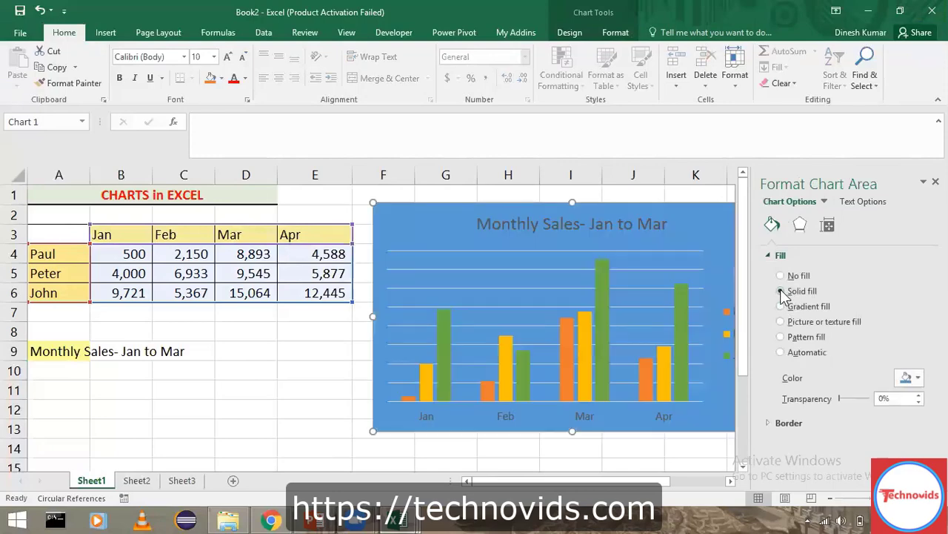
left_click(781, 276)
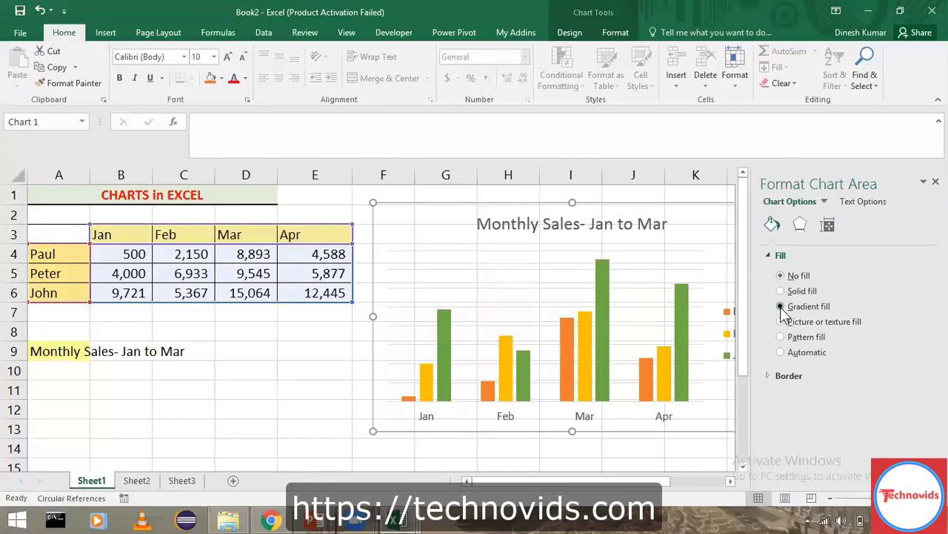
left_click(782, 307)
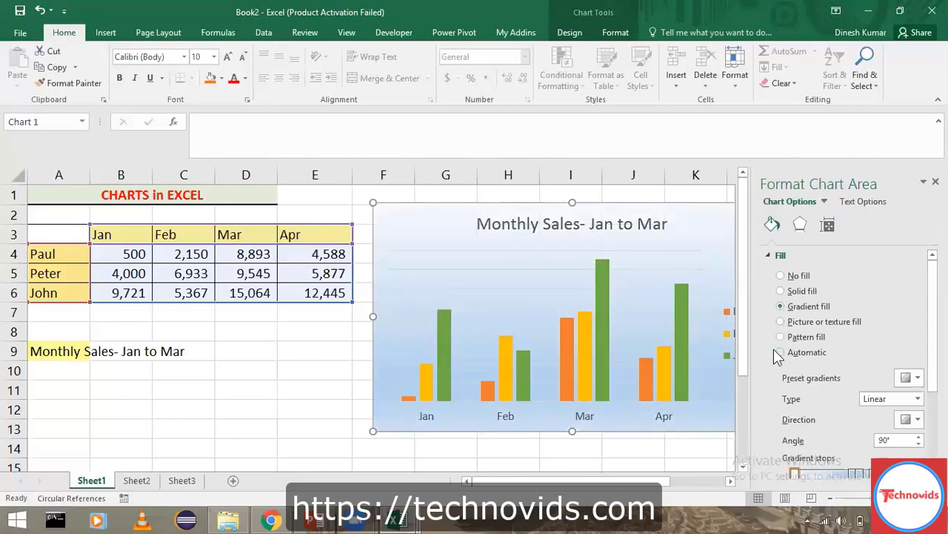
Try a Pattern fill with wide diagonal stripes on the chart area, set the fill back to Automatic, and look through its colours
left_click(781, 337)
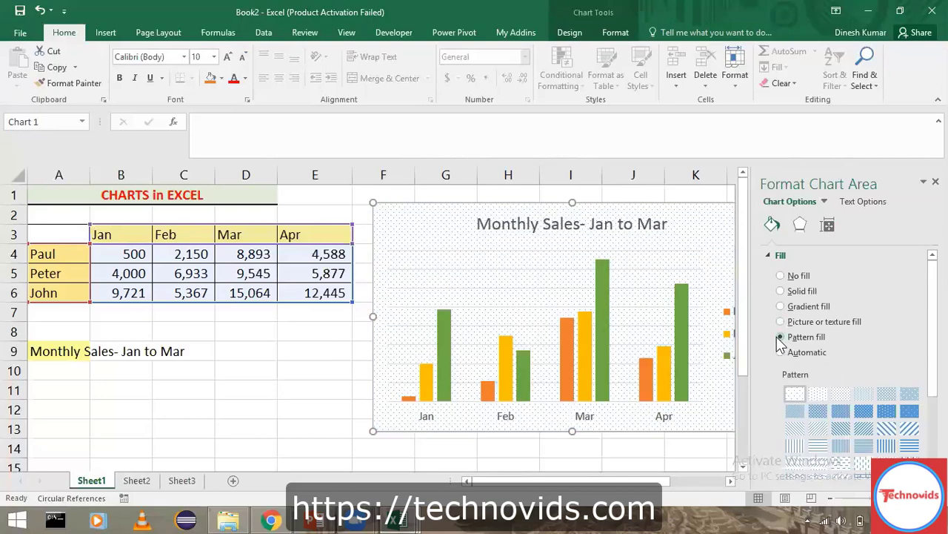
left_click(887, 428)
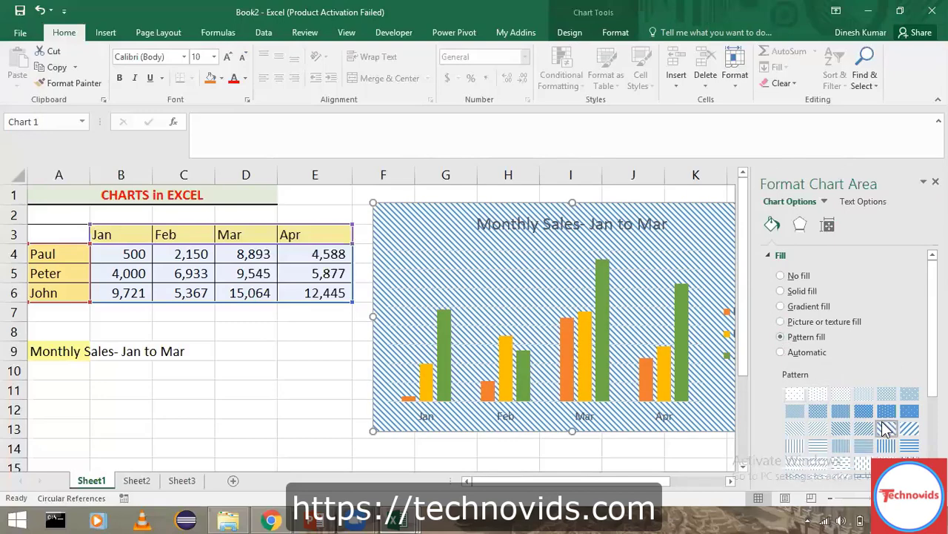
left_click(780, 353)
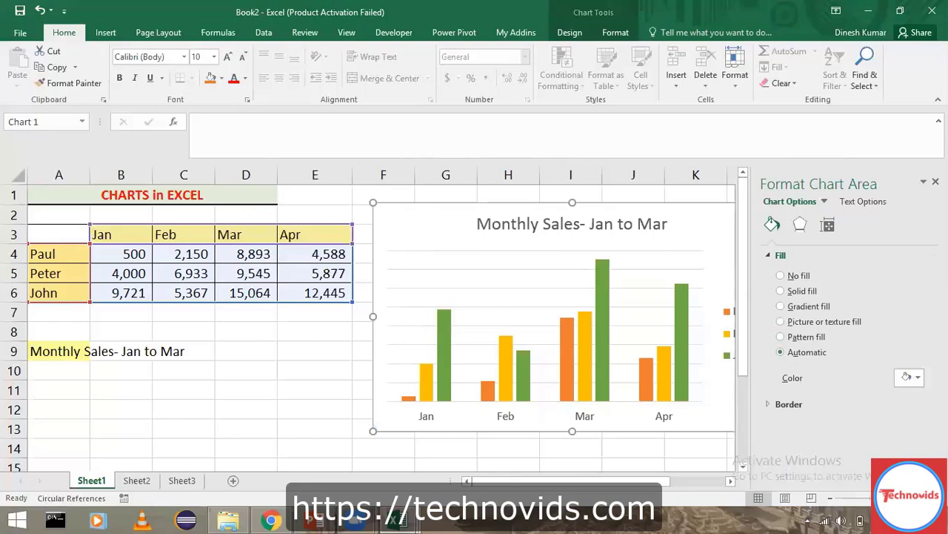
left_click(907, 377)
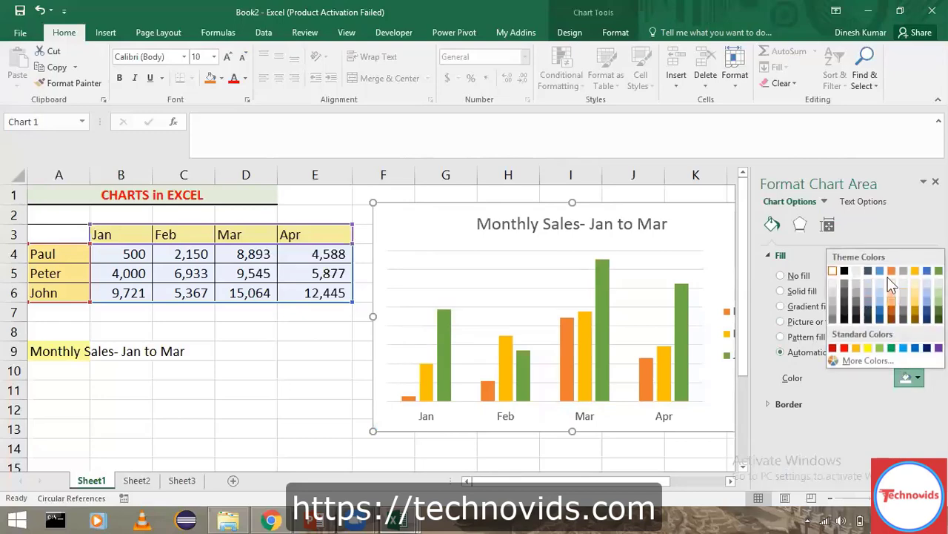
left_click(841, 300)
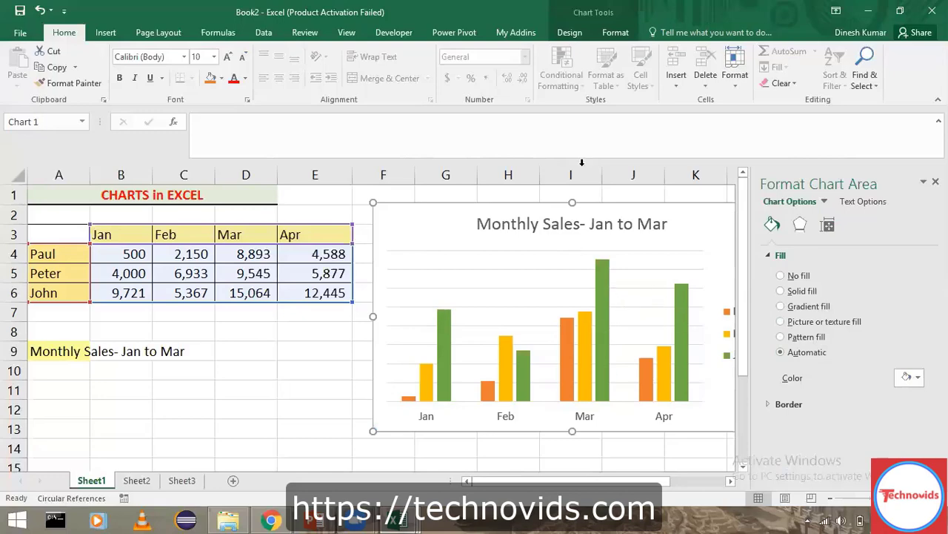
Apply a Preset shape effect with raised, bevelled edges from the first row of presets to the chart area
left_click(616, 34)
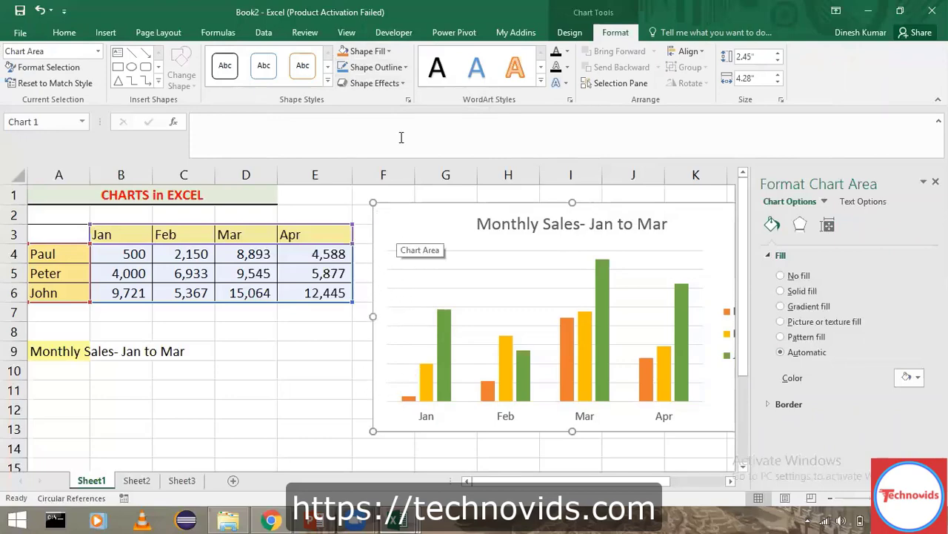
left_click(405, 83)
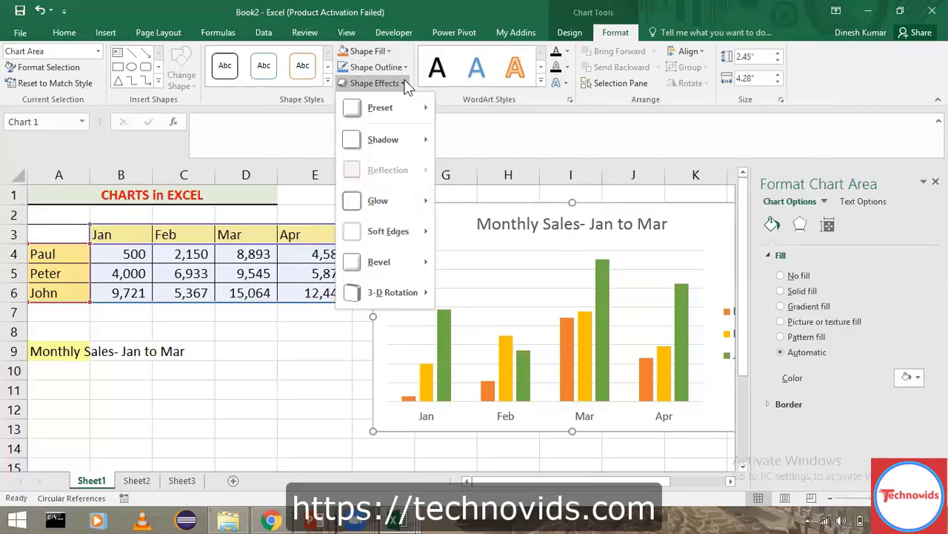
mouse_move(400, 107)
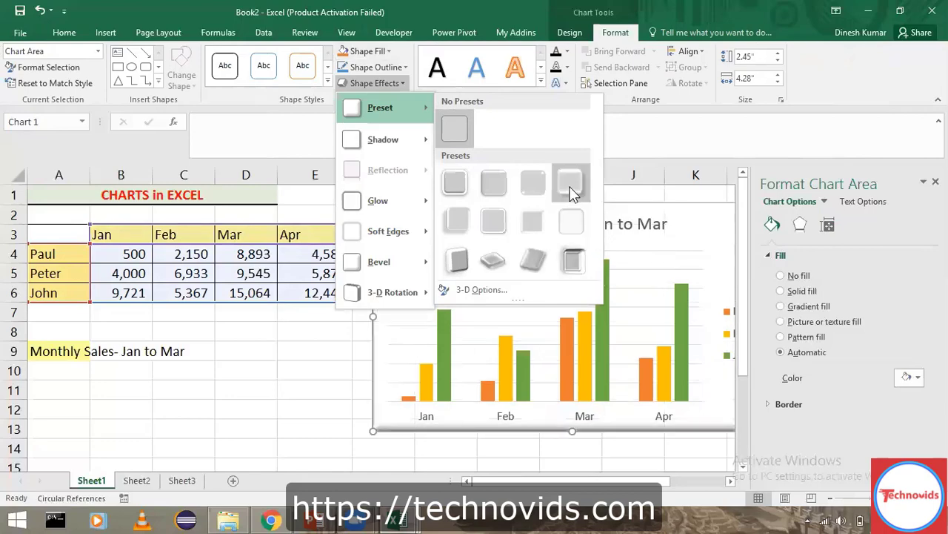
left_click(531, 180)
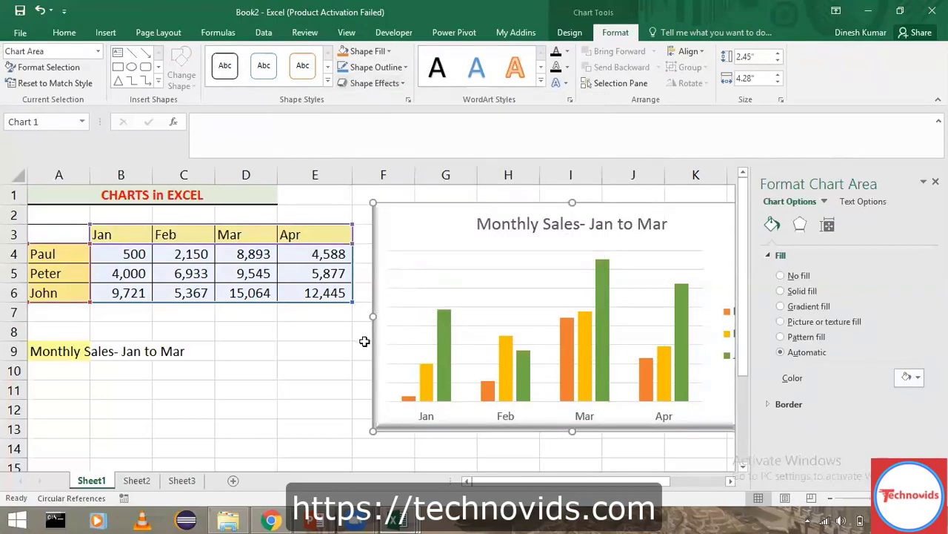
left_click(352, 375)
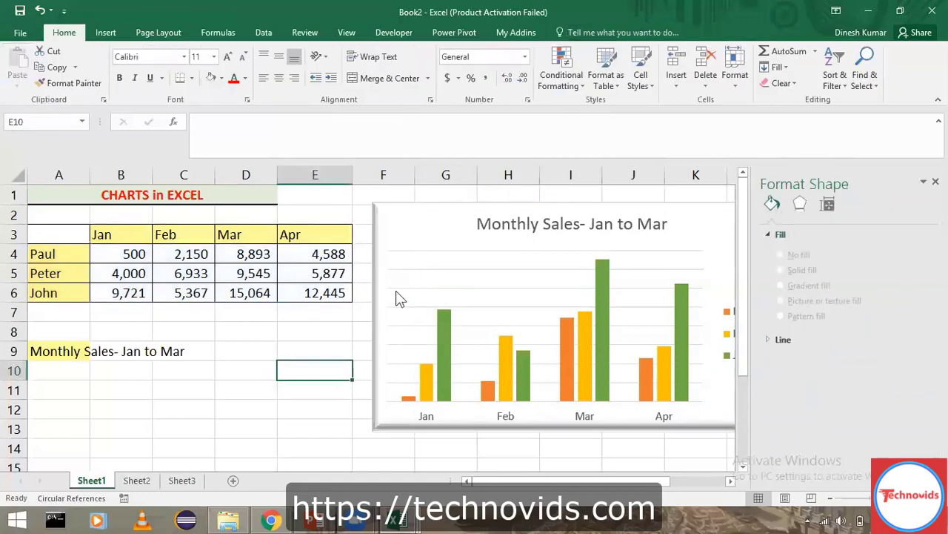
Add the second Outer shadow from the first row of shadow effects to the chart area
left_click(434, 207)
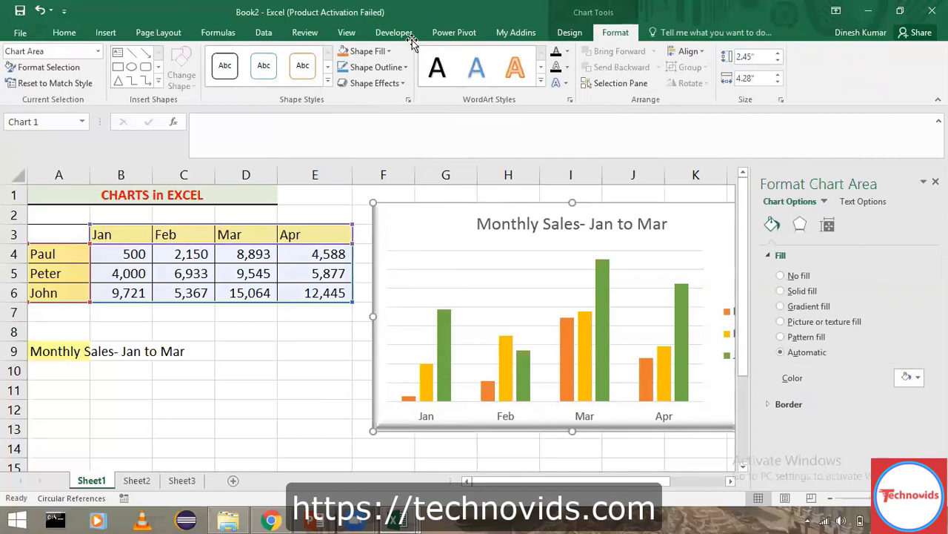
left_click(399, 84)
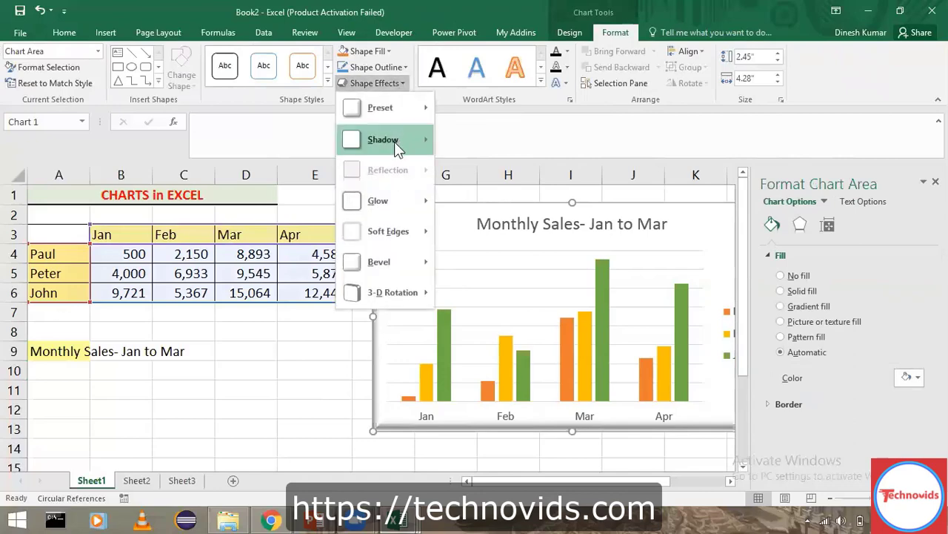
mouse_move(395, 141)
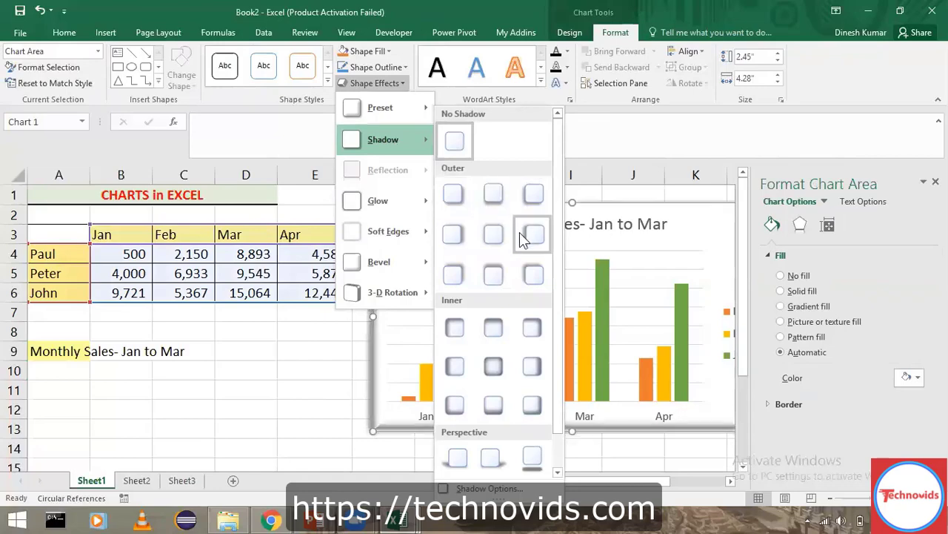
left_click(498, 201)
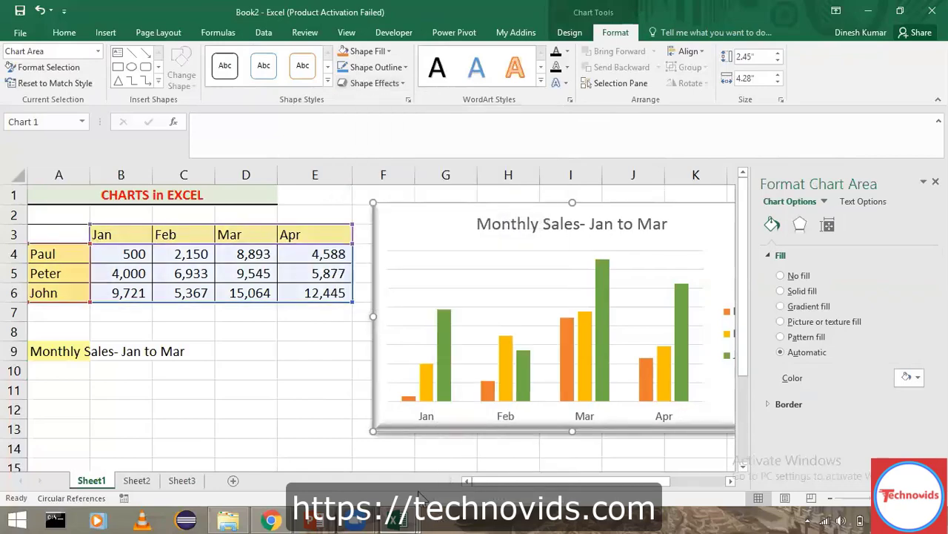
Apply 2.5 Point soft edges to the chart area and enlarge the chart slightly to about 2.47" high by 4.34" wide
left_click(404, 83)
mouse_move(396, 206)
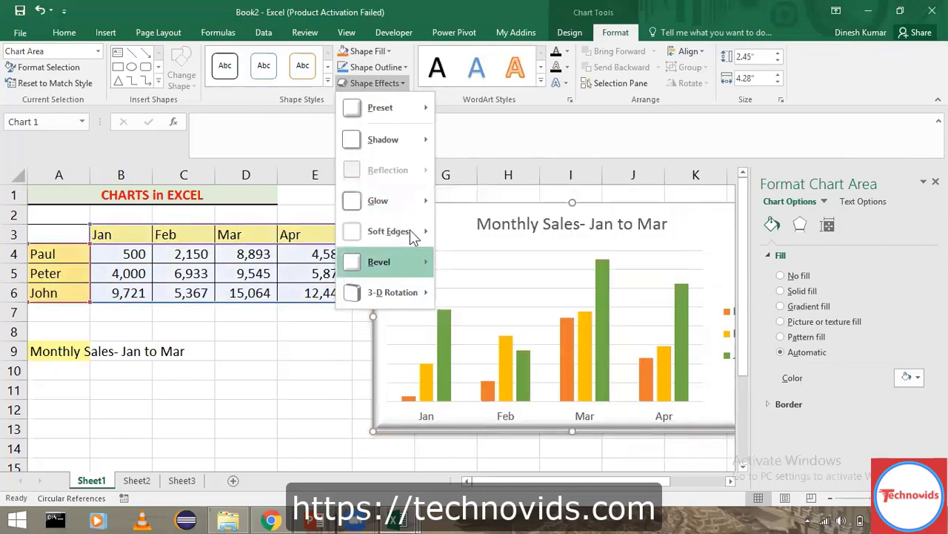
mouse_move(389, 233)
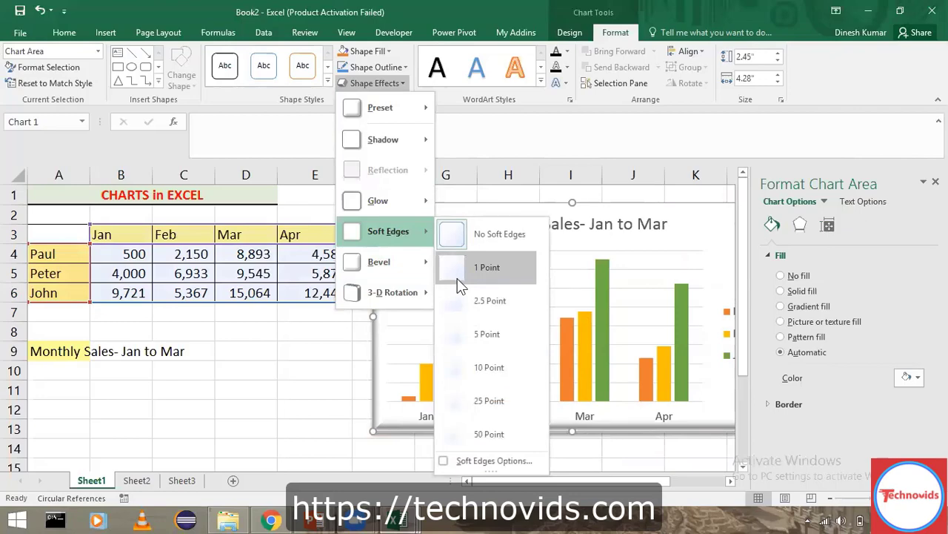
left_click(494, 302)
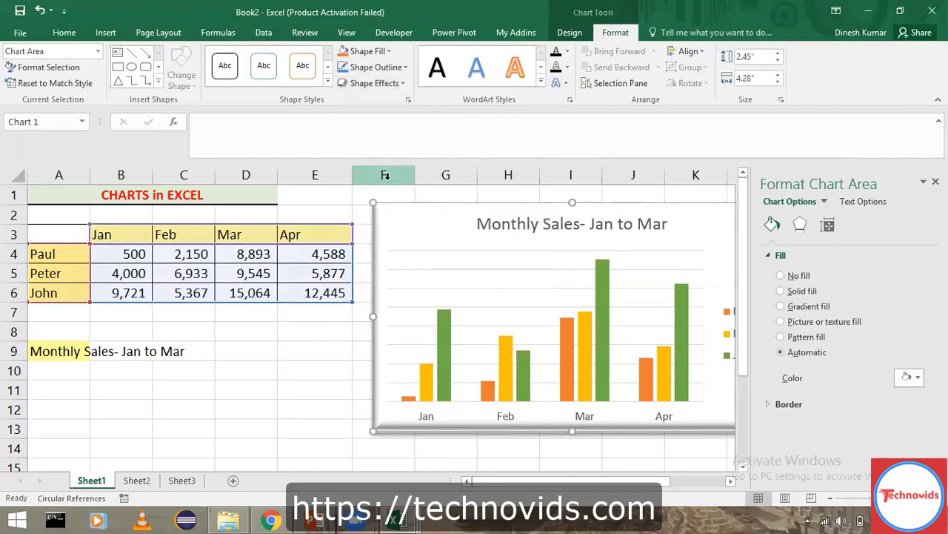
left_click(332, 375)
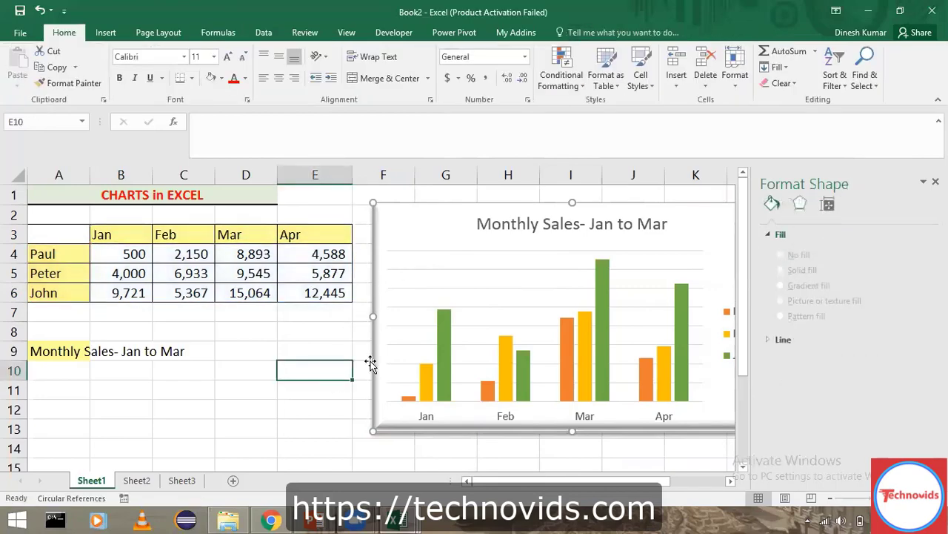
left_click(394, 214)
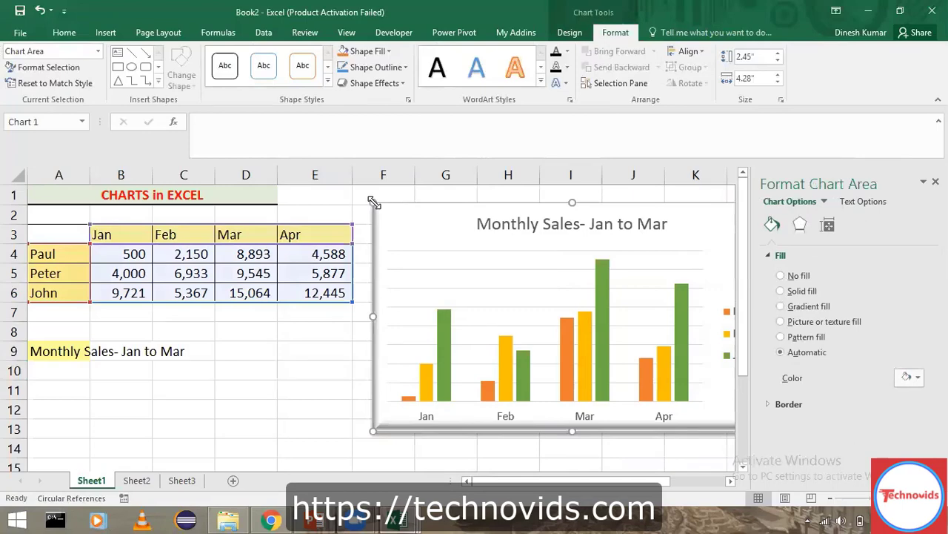
mouse_move(371, 201)
left_mouse_down()
mouse_move(358, 199)
mouse_move(366, 200)
left_mouse_up()
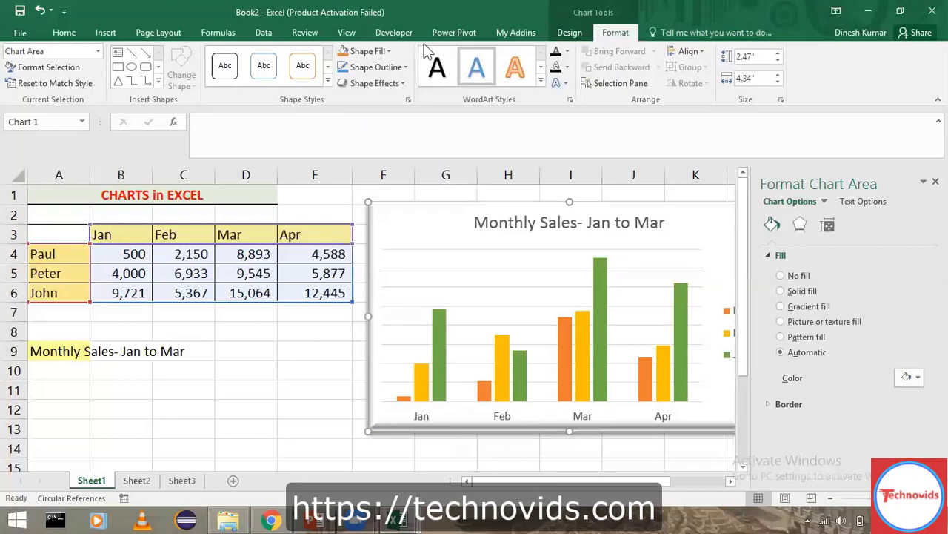
Give the chart area the third Bevel style in the second row, and close the formatting pane
left_click(374, 83)
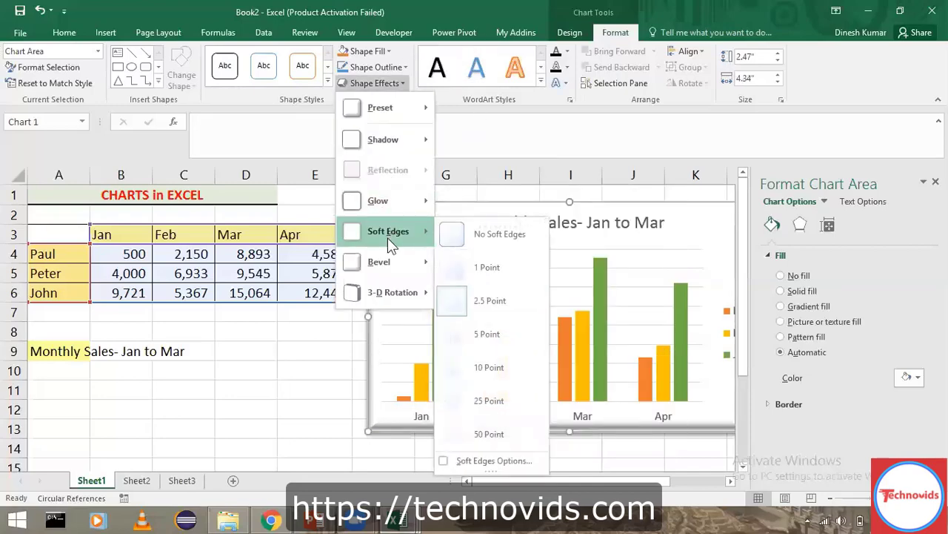
mouse_move(389, 263)
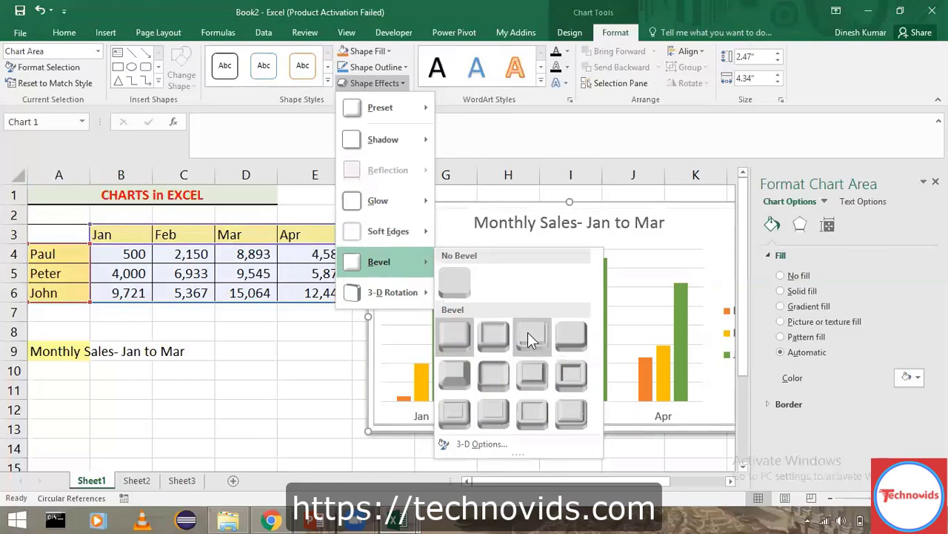
left_click(534, 372)
left_click(313, 388)
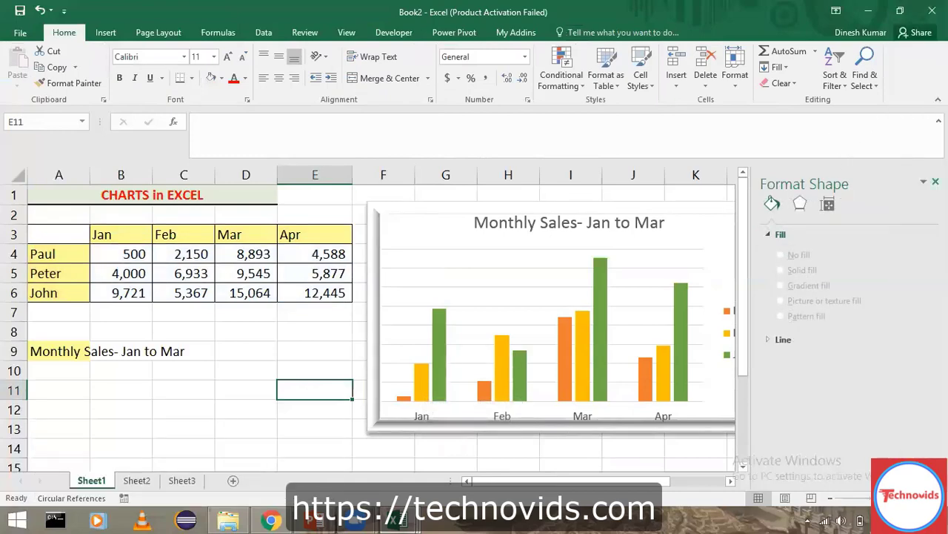
left_click(935, 182)
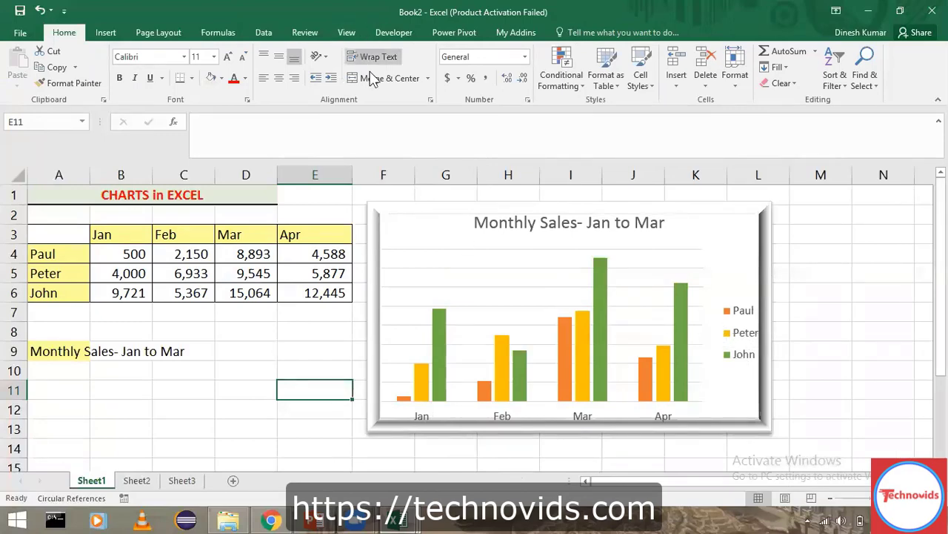
Apply the second Perspective 3-D Rotation style in the second row to the chart area
left_click(436, 215)
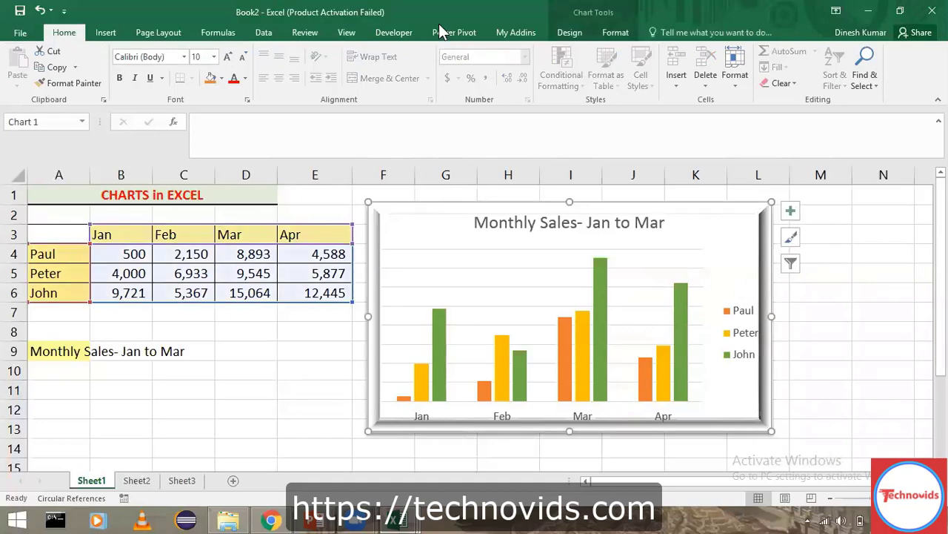
left_click(620, 32)
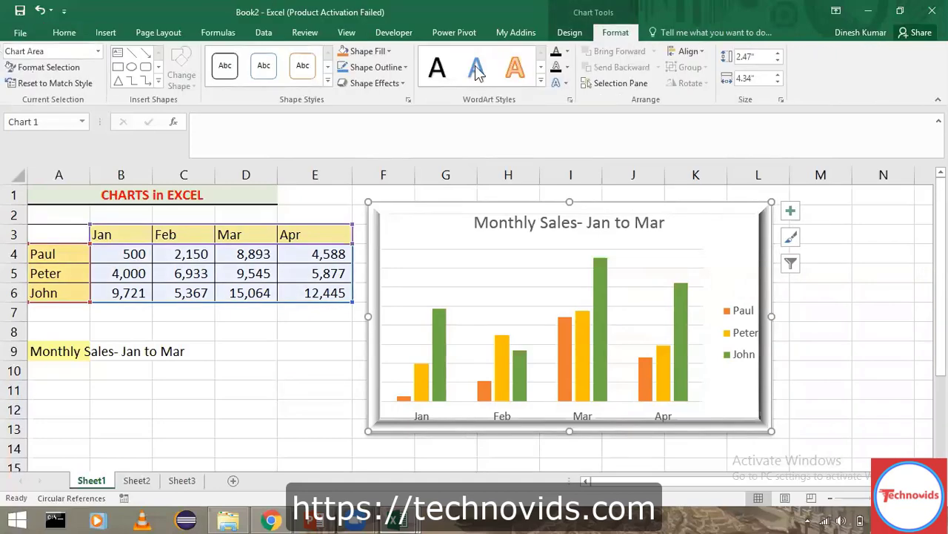
left_click(405, 86)
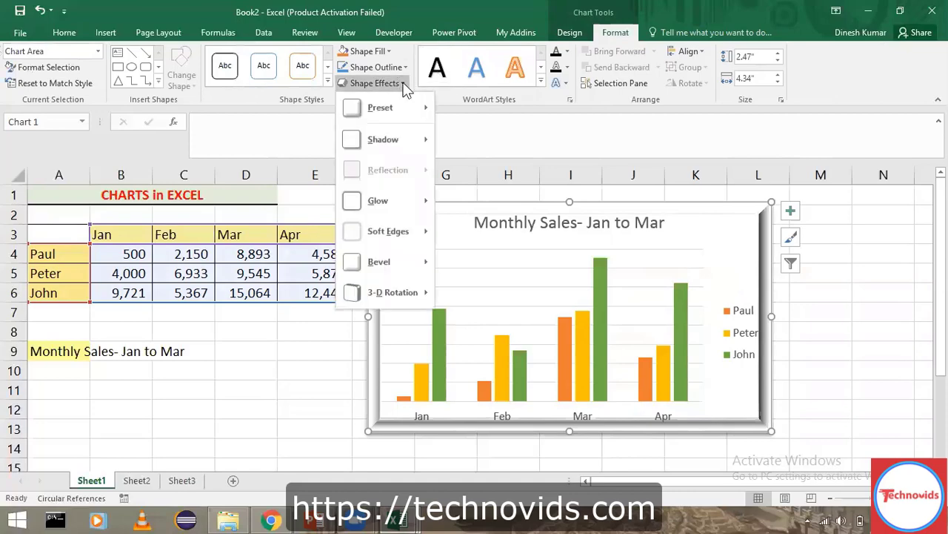
mouse_move(403, 291)
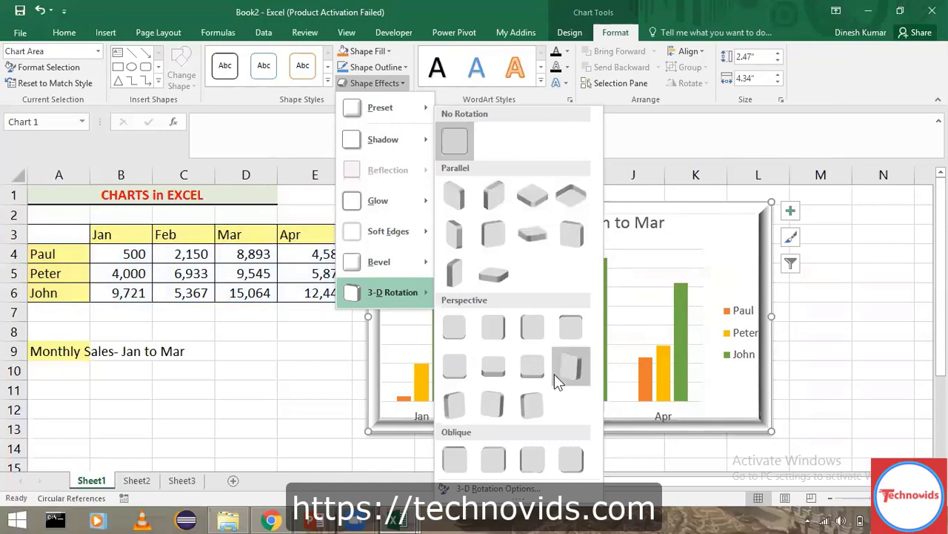
left_click(502, 370)
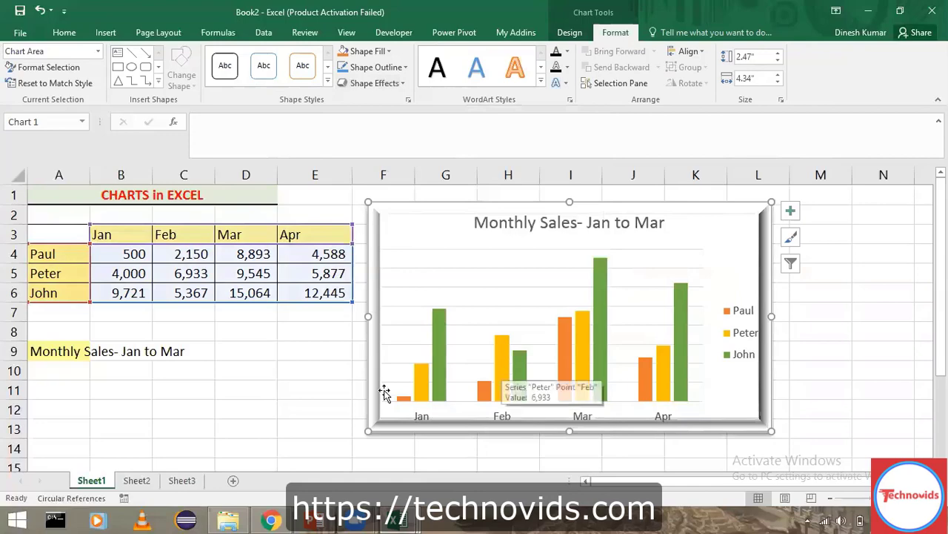
left_click(333, 403)
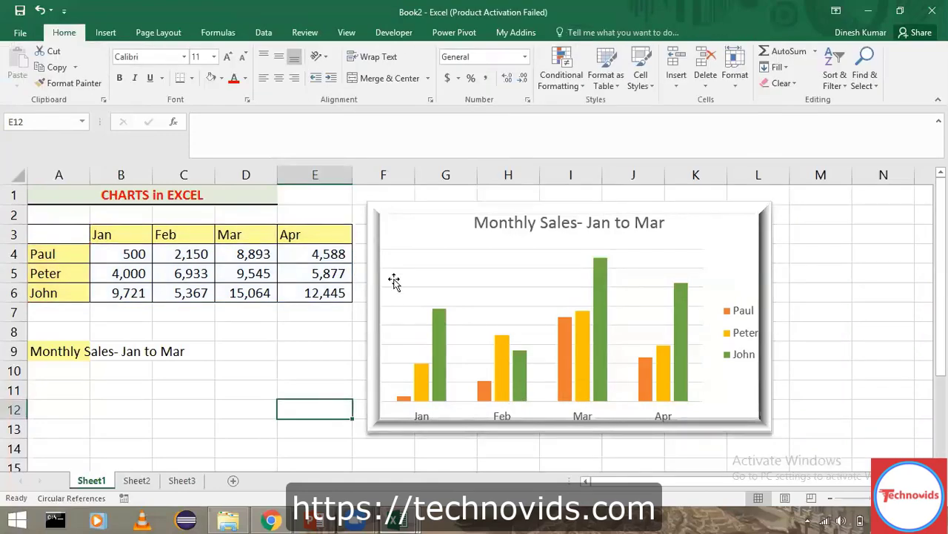
Delete the chart's major horizontal gridlines and fill the chart area with a light blue theme colour
left_click(421, 255)
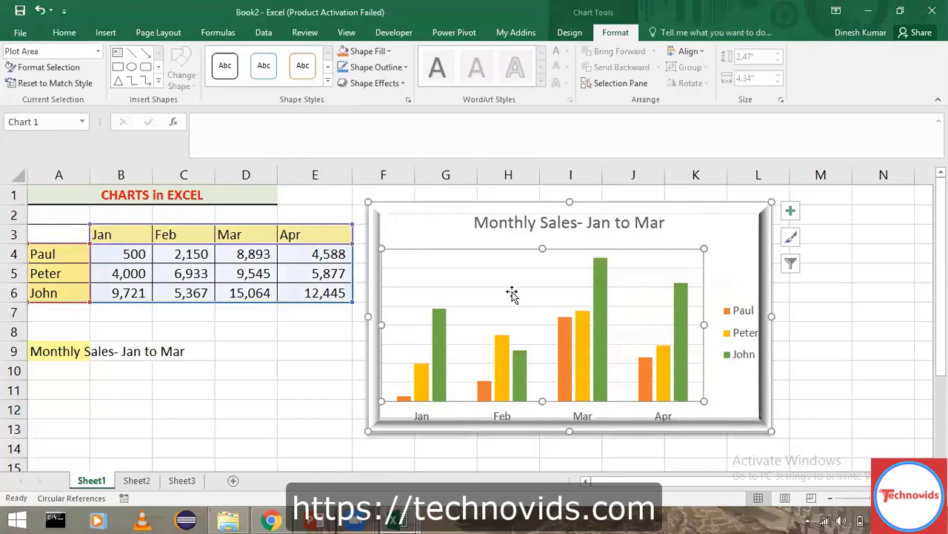
left_click(635, 269)
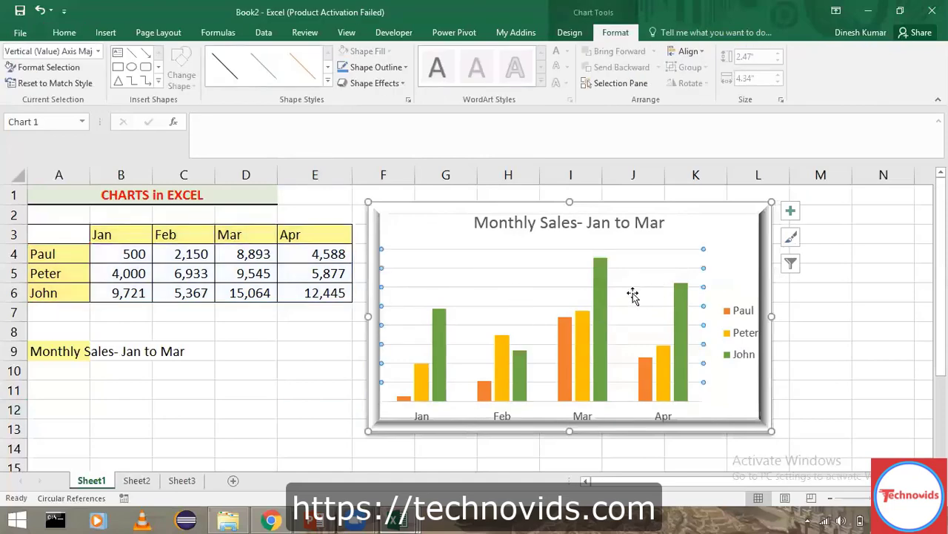
key("Delete")
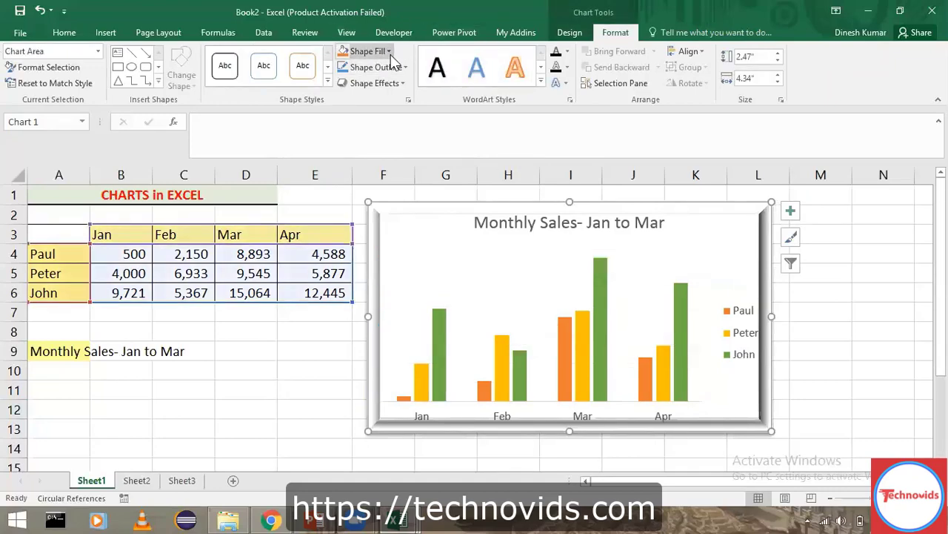
left_click(389, 51)
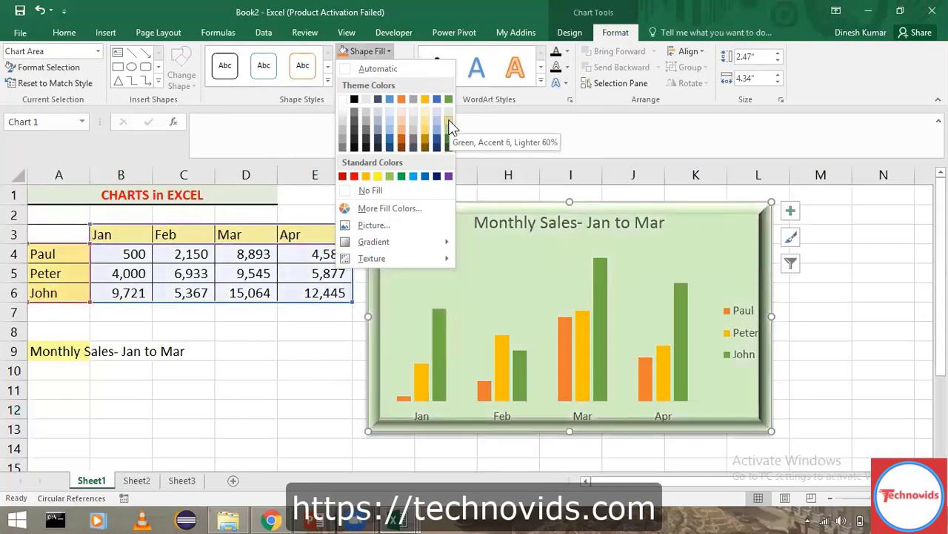
left_click(387, 116)
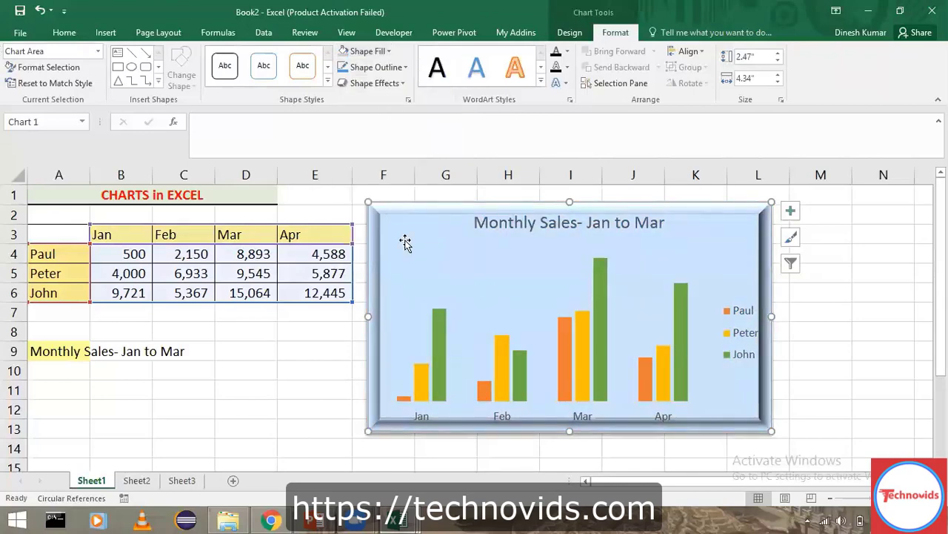
Undo the chart area's light blue fill and enlarge the chart to about 2.65" high by 4.63" wide
left_click(338, 389)
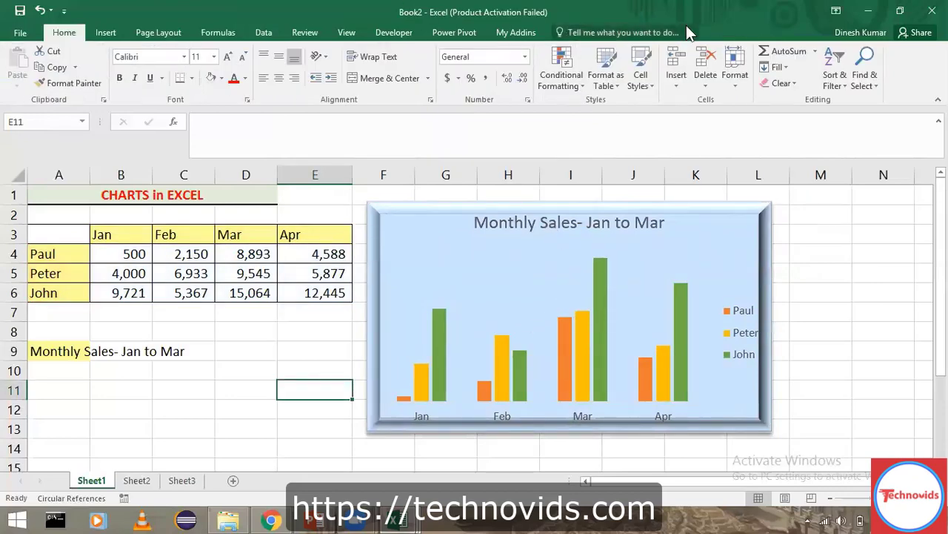
left_click(738, 429)
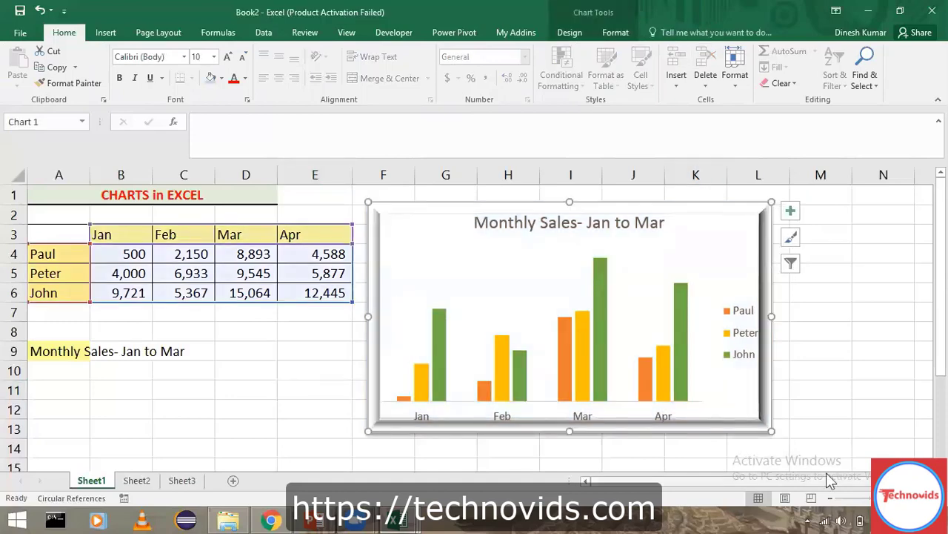
left_click_drag(771, 431, 799, 449)
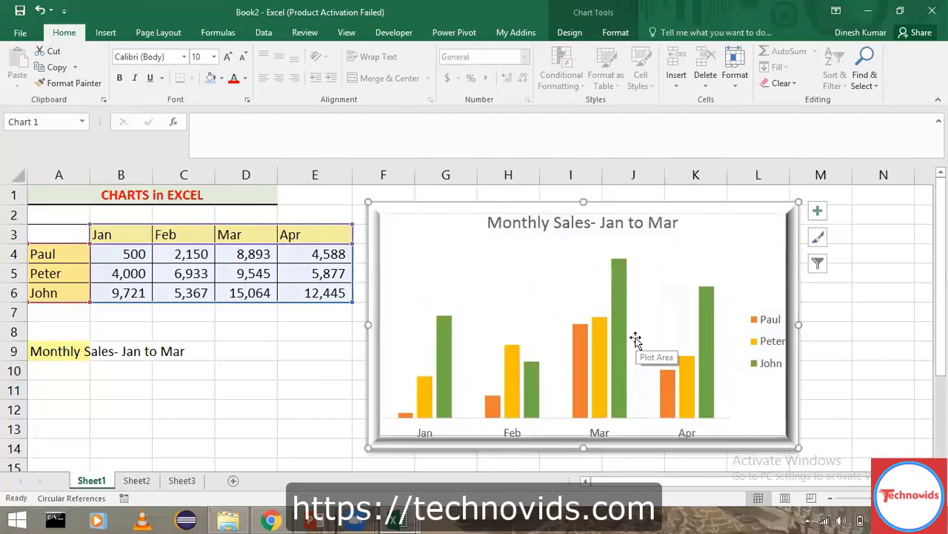
left_click(616, 33)
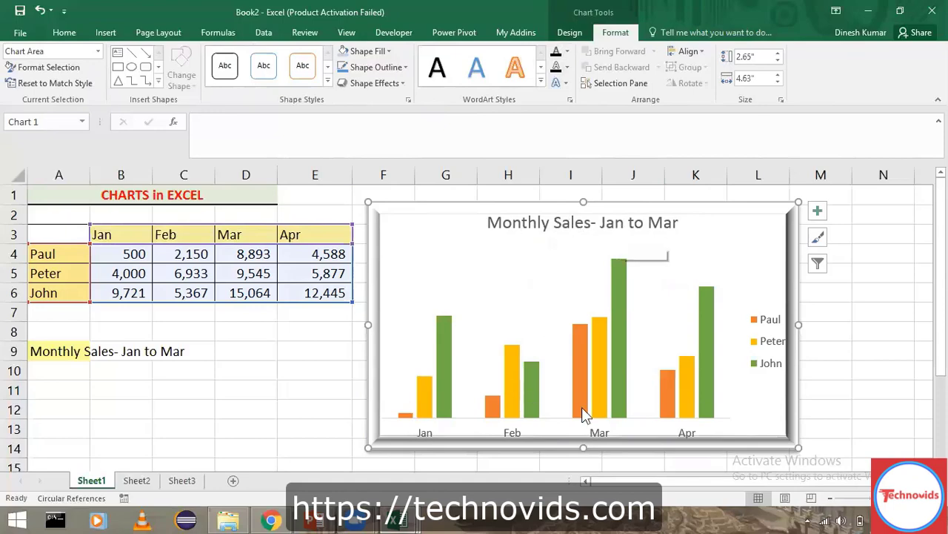
left_click(568, 51)
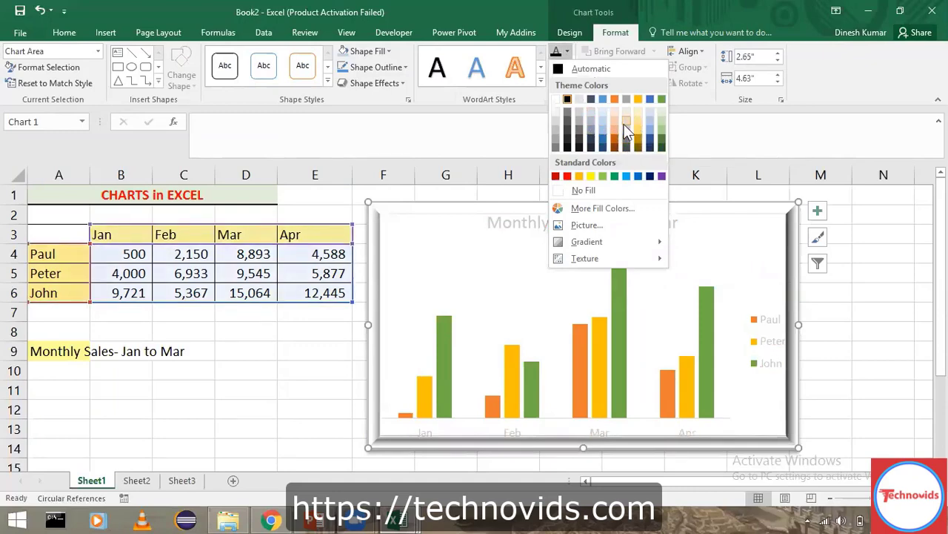
left_click(544, 86)
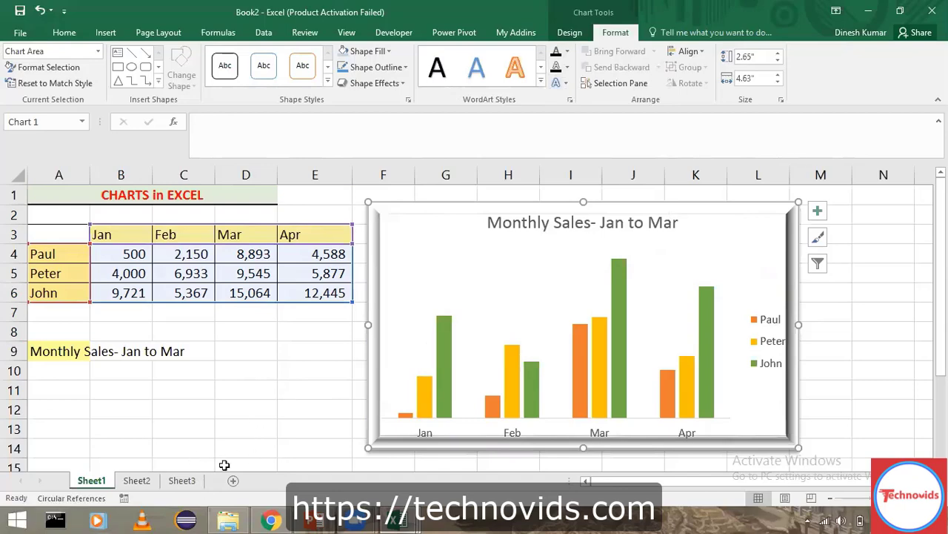
left_click(244, 431)
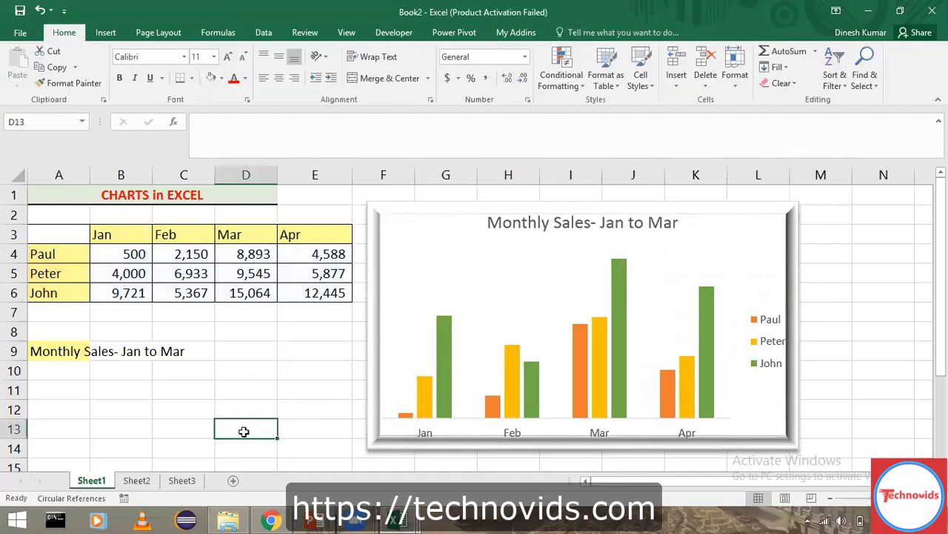
key("Down")
key("Down")
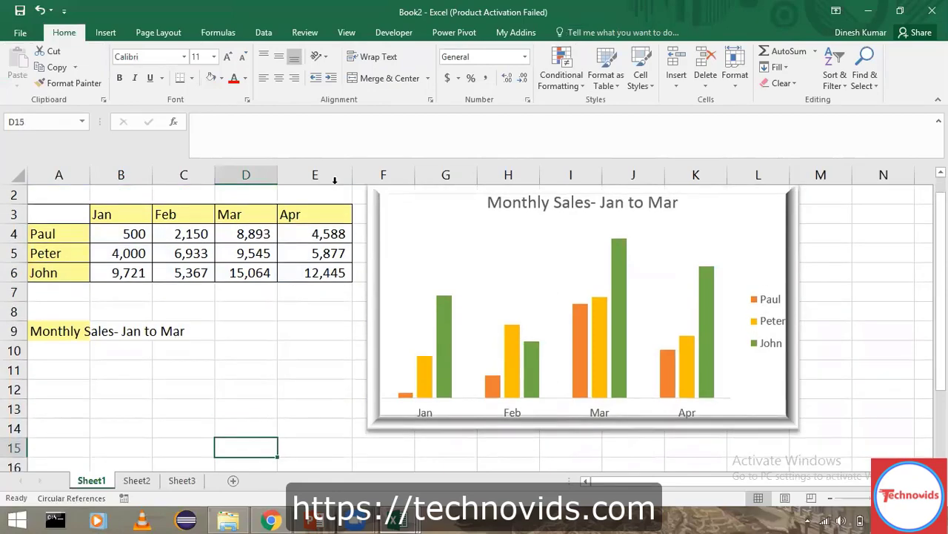
left_click(417, 258)
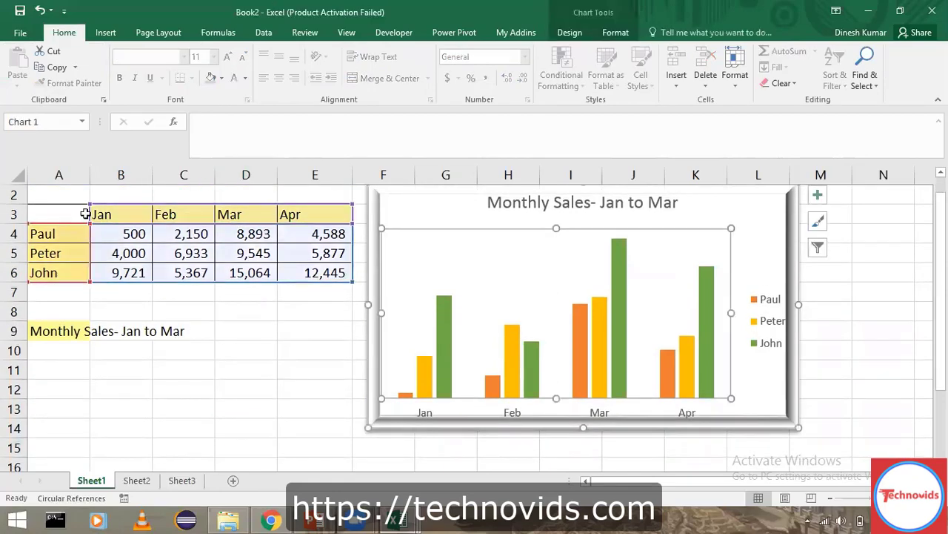
left_click(74, 216)
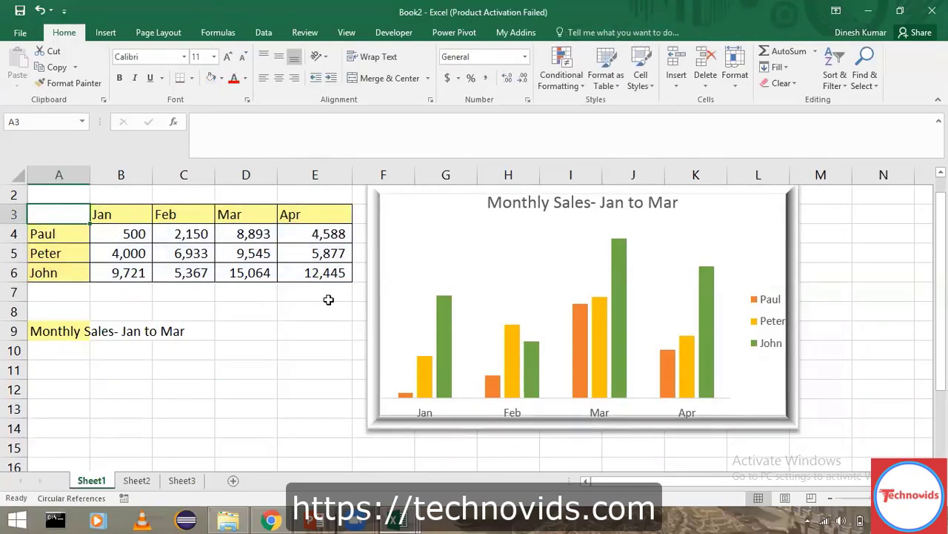
Copy the whole sales chart and paste the duplicate below the original at cell E20
left_click(371, 294)
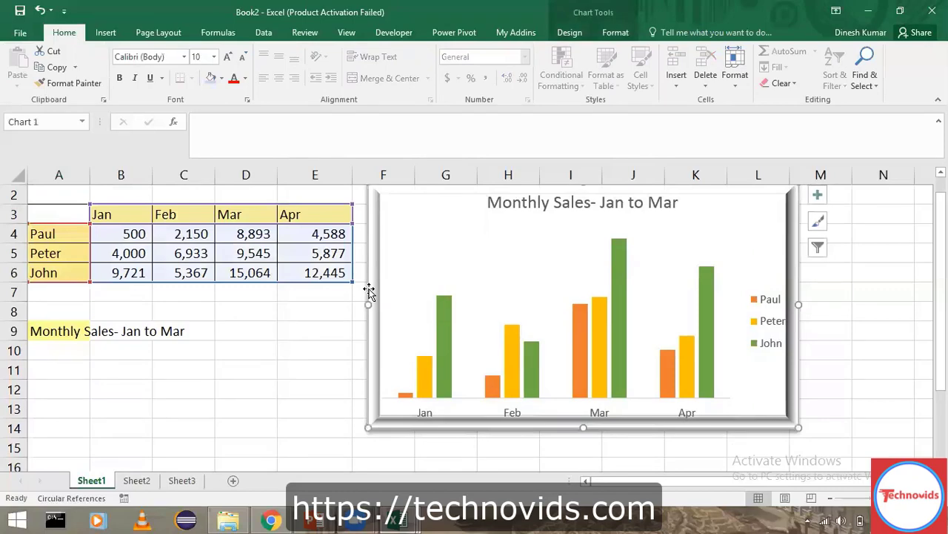
key("ctrl+c")
left_click(336, 438)
key("Down")
key("Down")
key("Down")
key("Down")
key("Down")
key("Down")
key("Down")
key("Down")
key("Down")
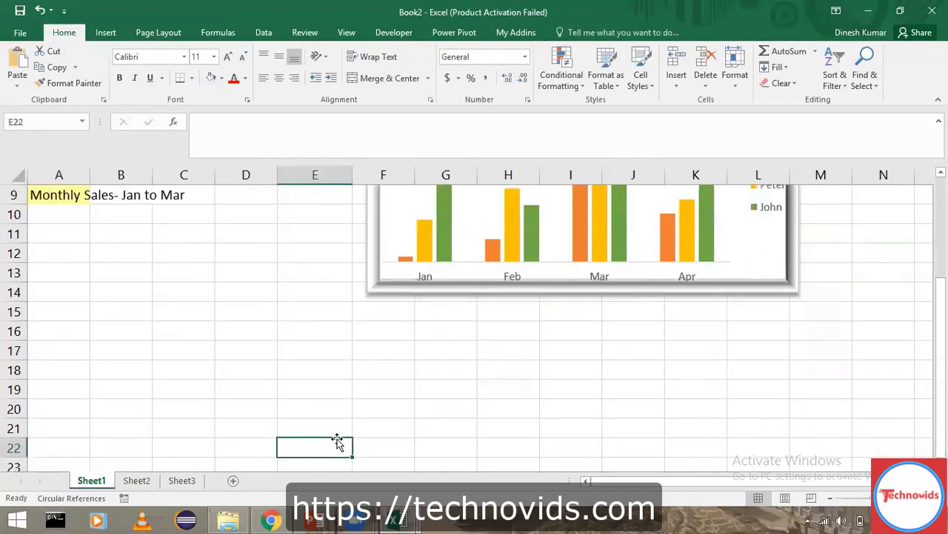
key("Up")
key("Up")
key("Up")
key("Up")
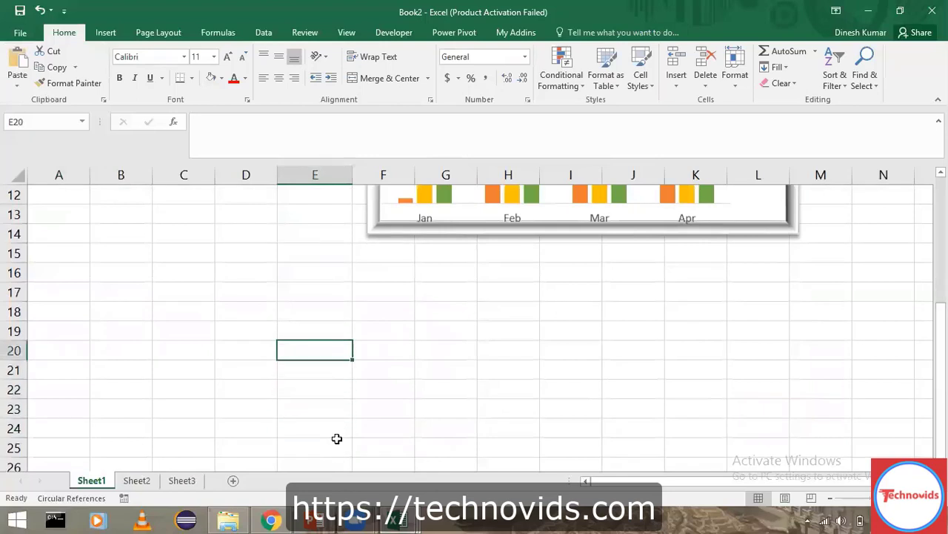
key("ctrl+v")
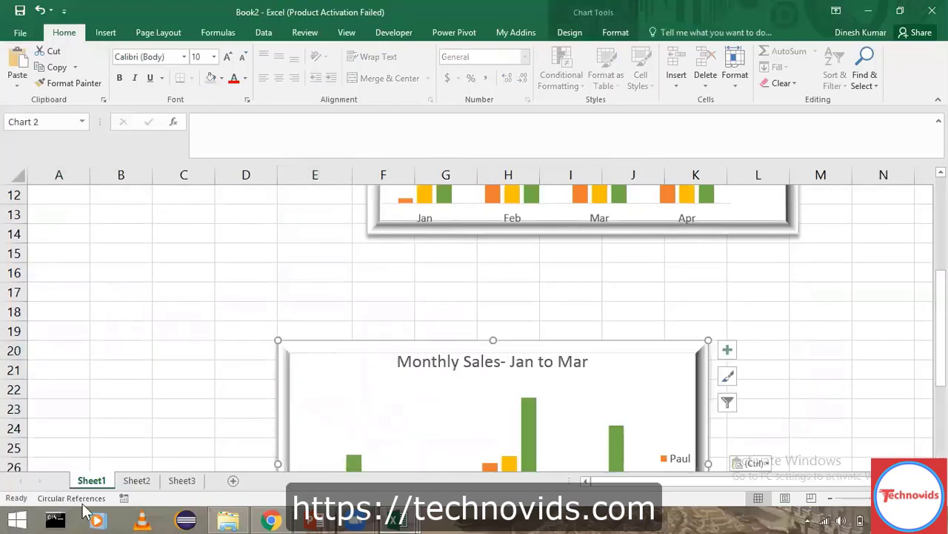
Try the Pie chart type on the duplicated chart, inspect the Apr slice, and undo the type change
left_click(201, 418)
key("Down")
key("Down")
key("Down")
key("Down")
key("Down")
key("Down")
key("Down")
key("Down")
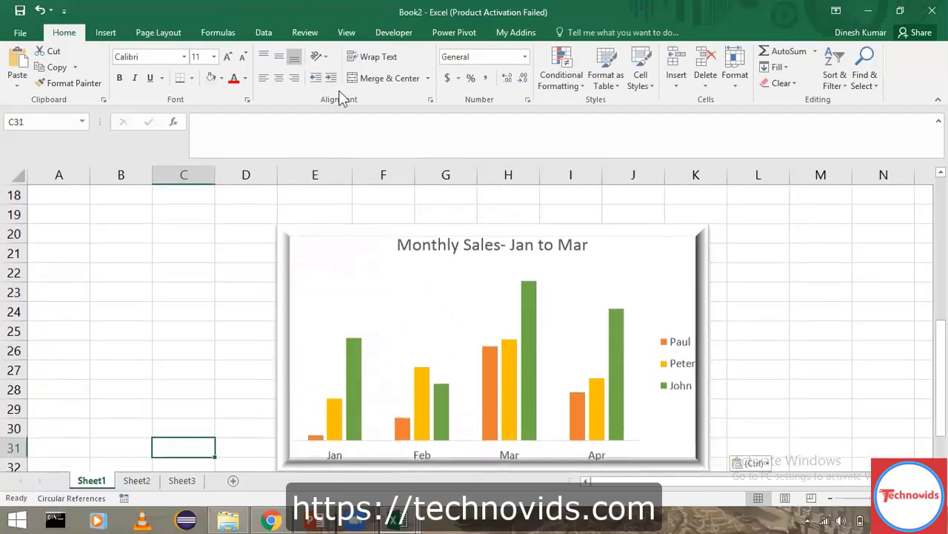
right_click(413, 310)
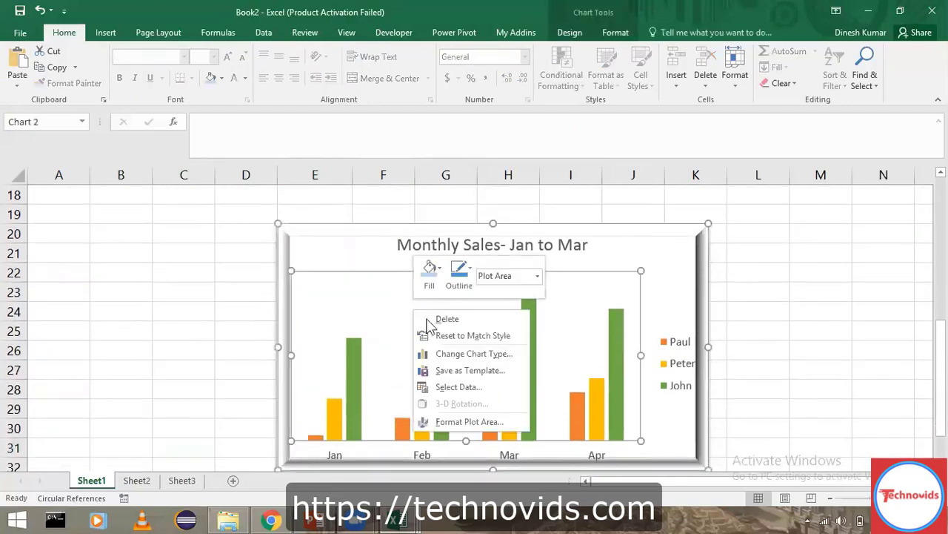
left_click(460, 359)
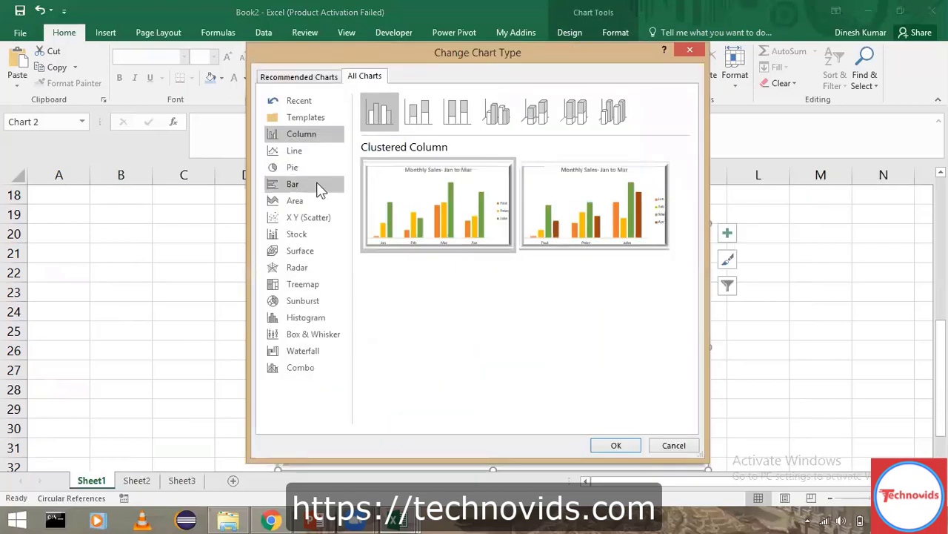
left_click(310, 170)
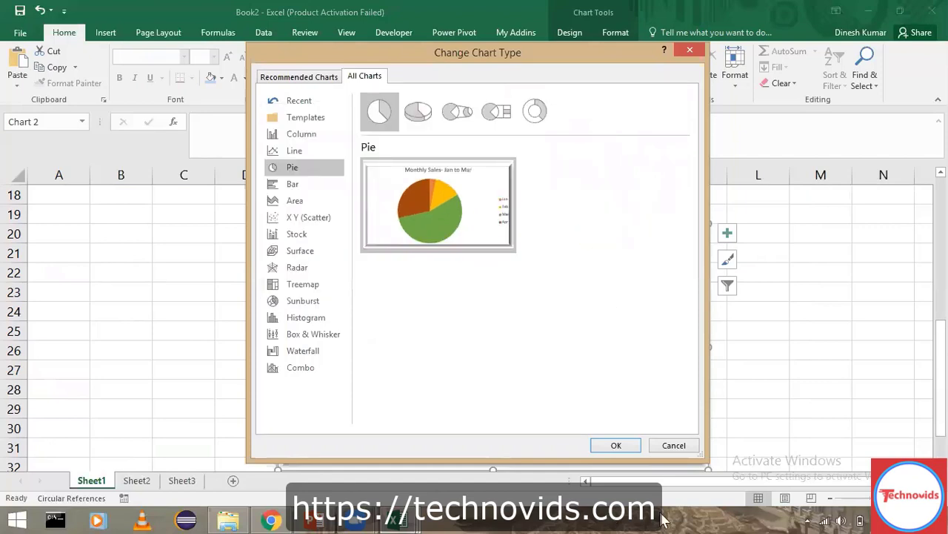
left_click(617, 446)
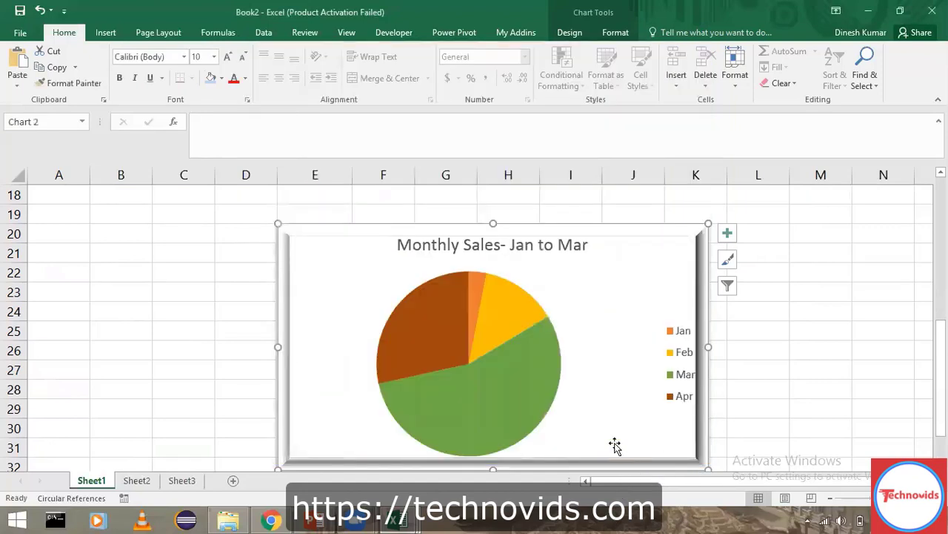
mouse_move(473, 374)
mouse_move(417, 333)
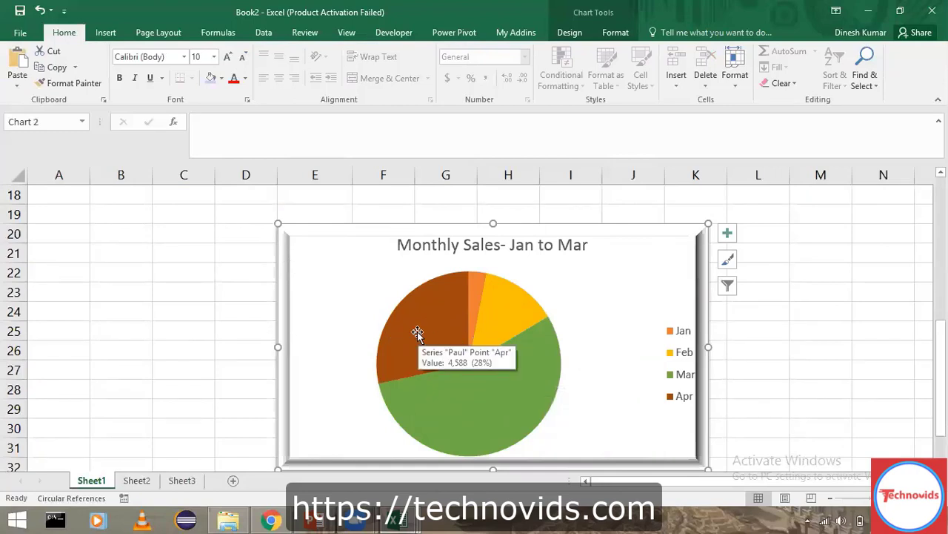
key("ctrl+z")
Change the duplicated chart's type from clustered column to the basic Line chart with months along the axis
right_click(418, 331)
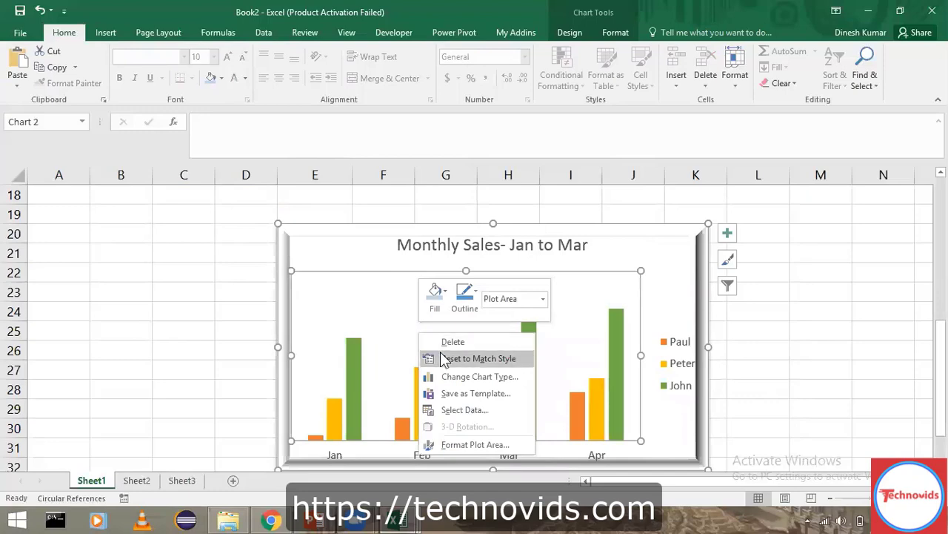
left_click(470, 376)
mouse_move(374, 169)
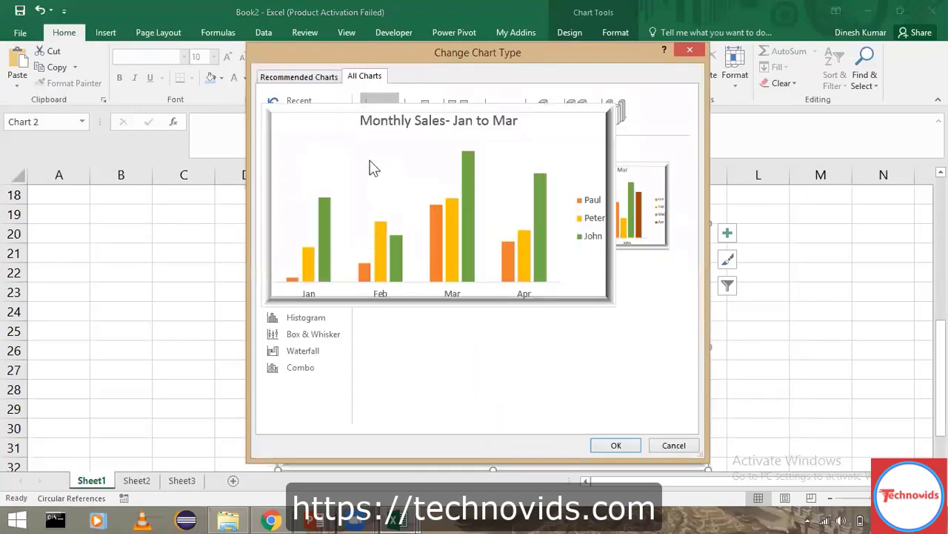
left_click(313, 148)
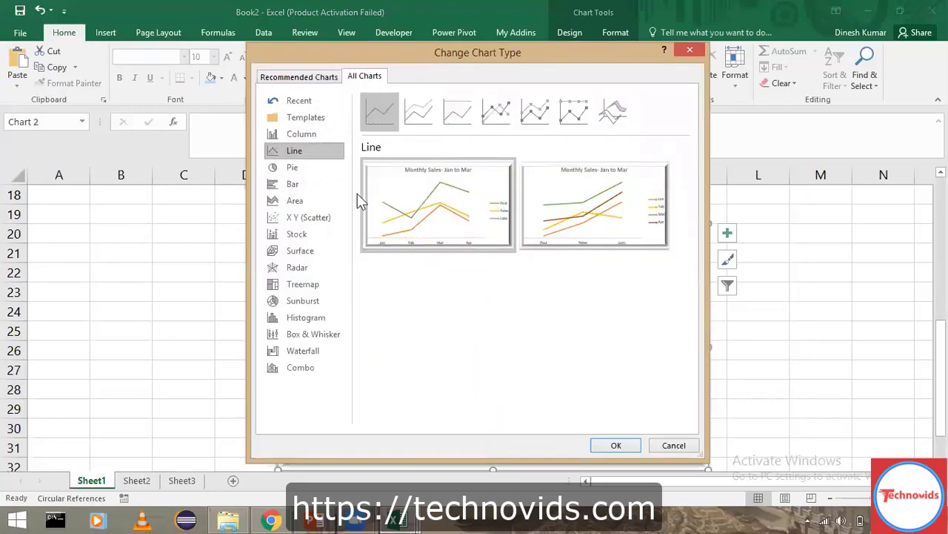
left_click(610, 446)
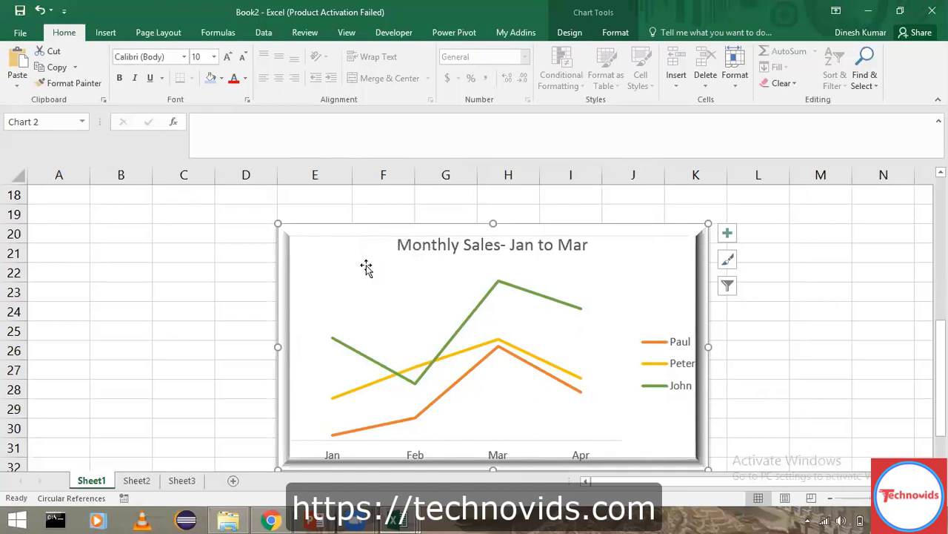
Preview the Bar, Area and X Y (Scatter) chart types for the duplicated chart without applying any of them
right_click(369, 311)
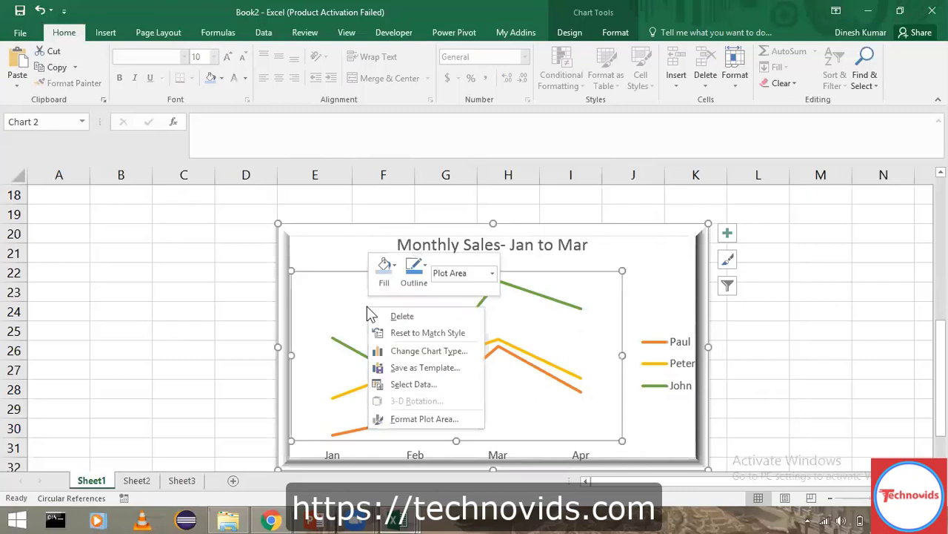
left_click(406, 354)
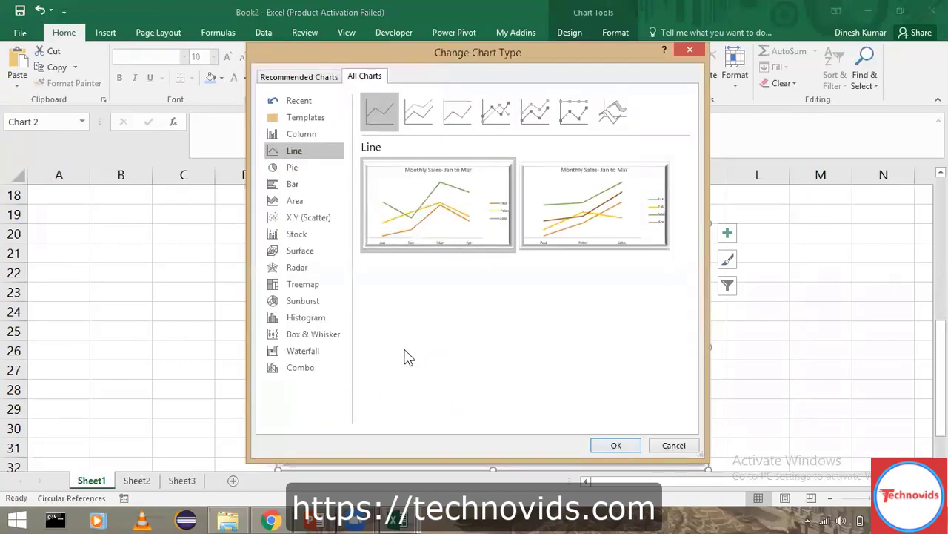
left_click(318, 187)
mouse_move(407, 212)
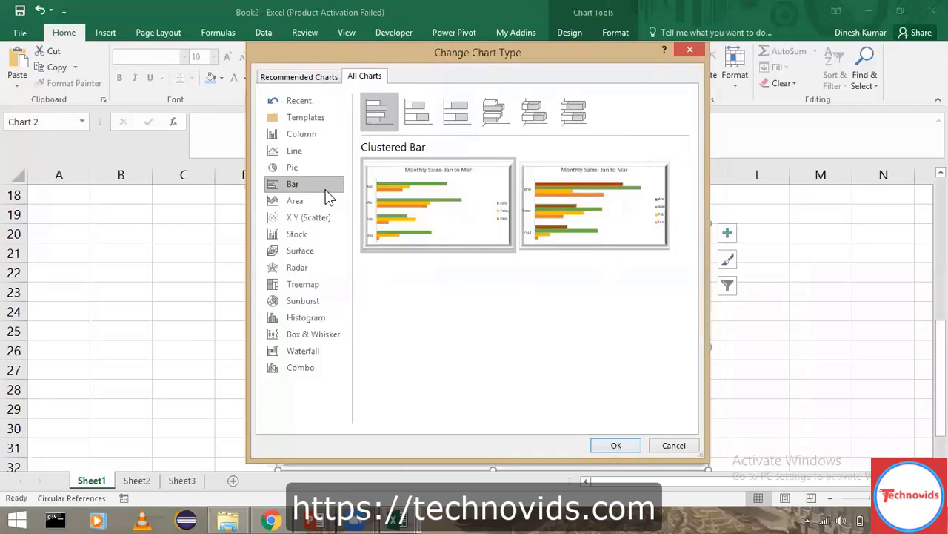
left_click(307, 200)
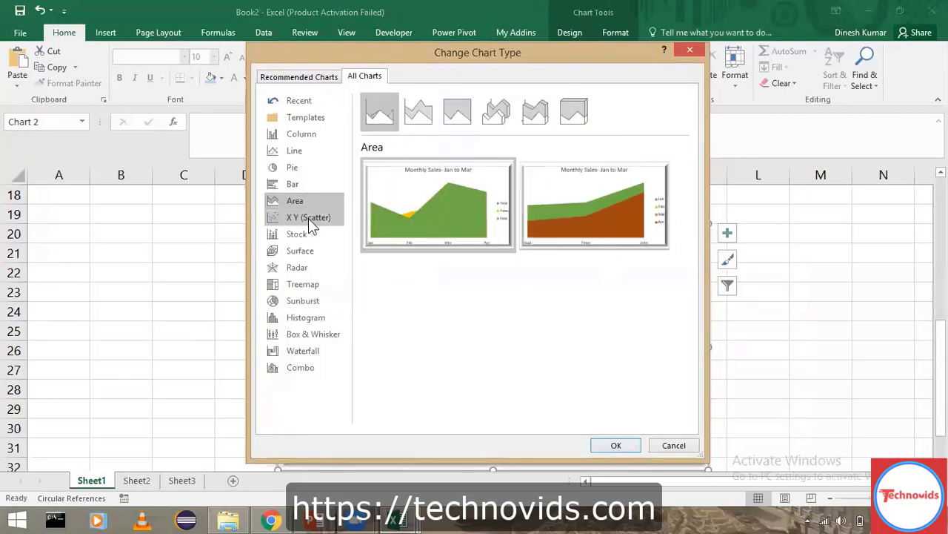
left_click(308, 218)
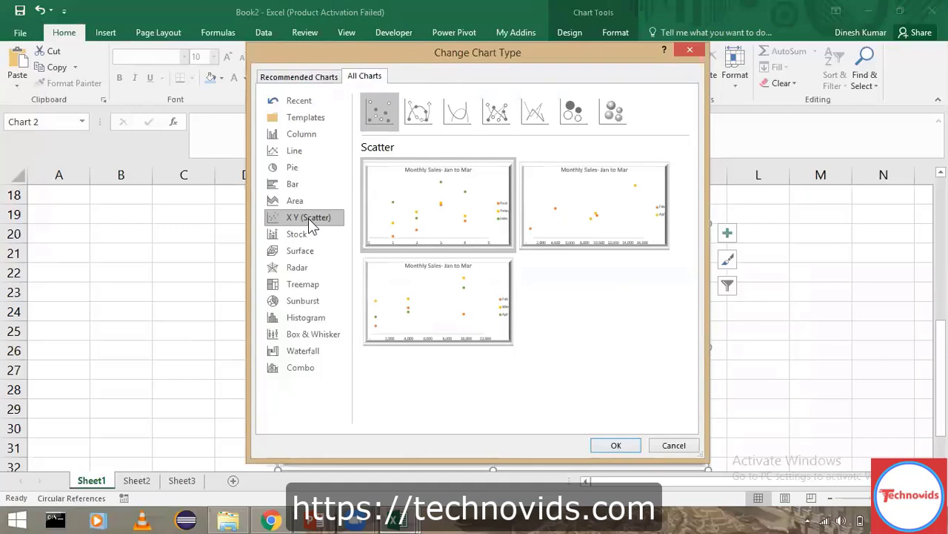
key("Escape")
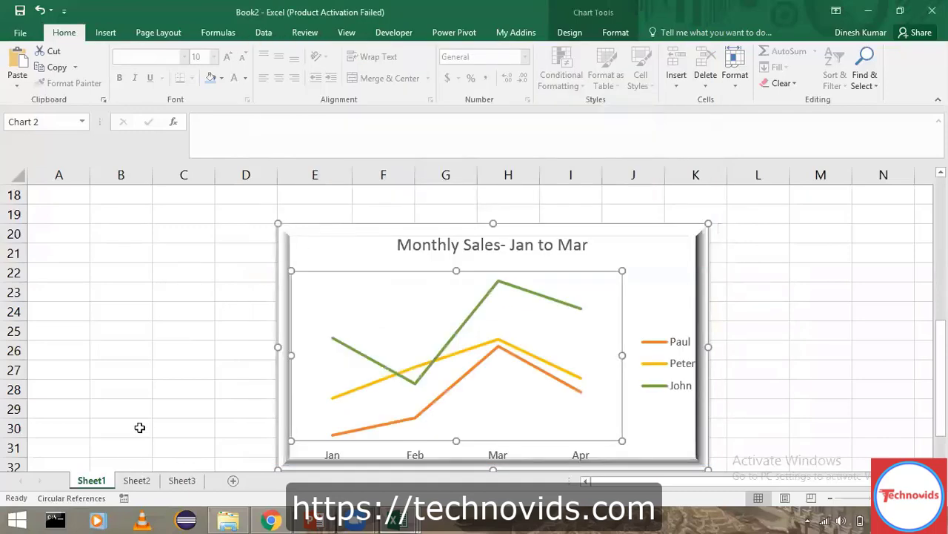
left_click(139, 428)
key("Left")
key("Right")
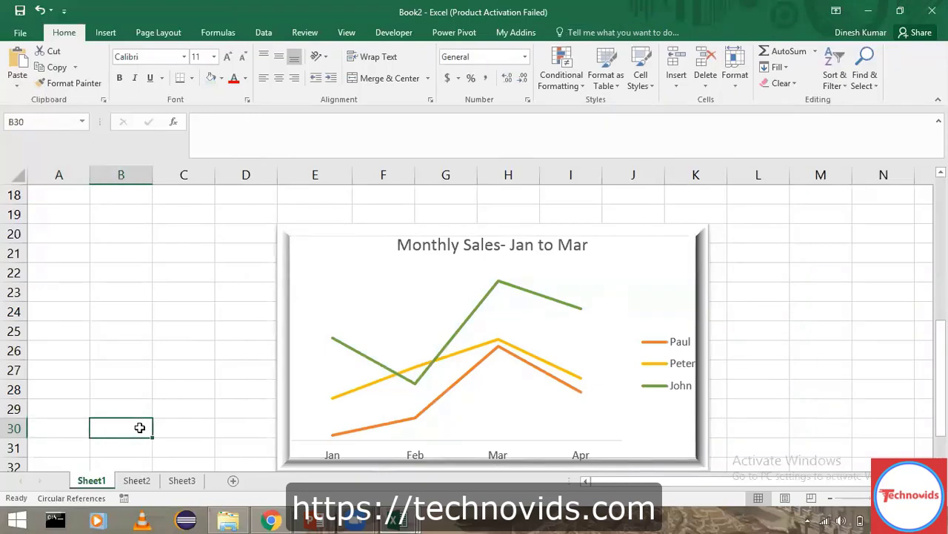
key("Down")
key("Down")
key("Down")
key("Down")
key("Down")
key("Down")
key("Down")
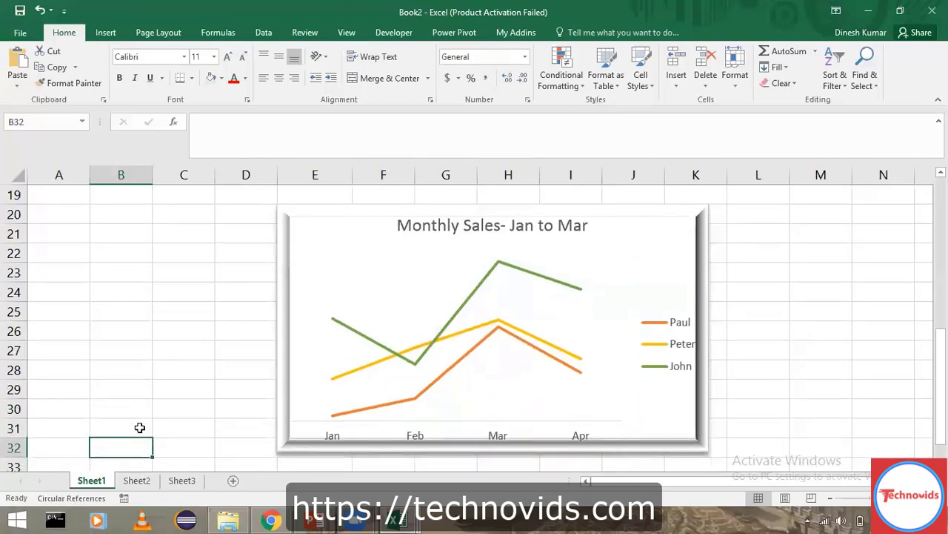
key("Down")
key("Down")
key("Down")
key("Down")
key("Down")
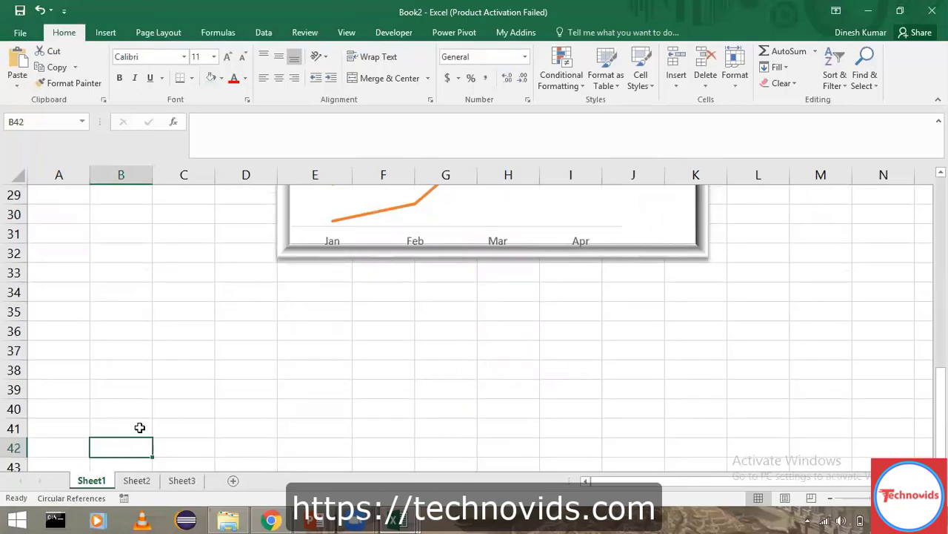
Switch to the Excel Training_ALL_Examples workbook and look through the example charts on the ALL Charts sheet down to the Combination Charts section
key("alt+Tab")
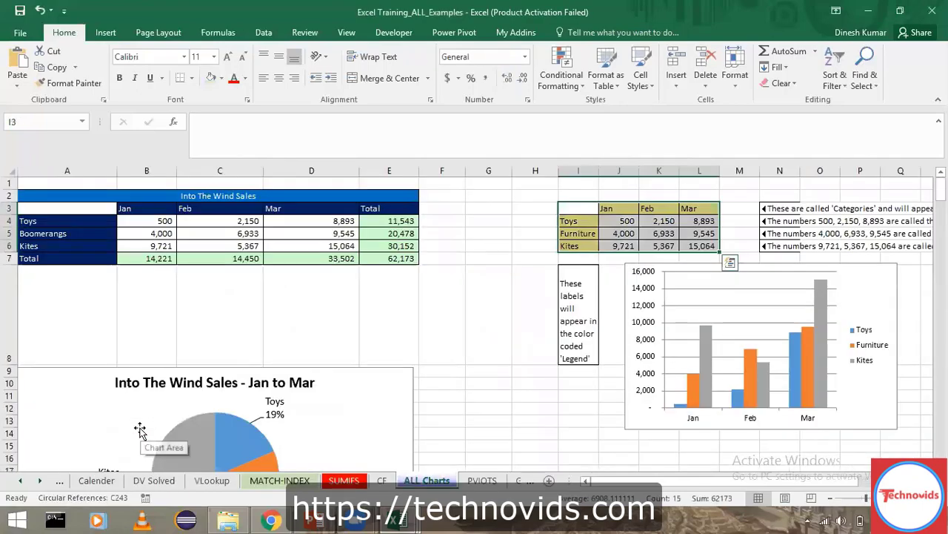
key("Page_Down")
key("Page_Down")
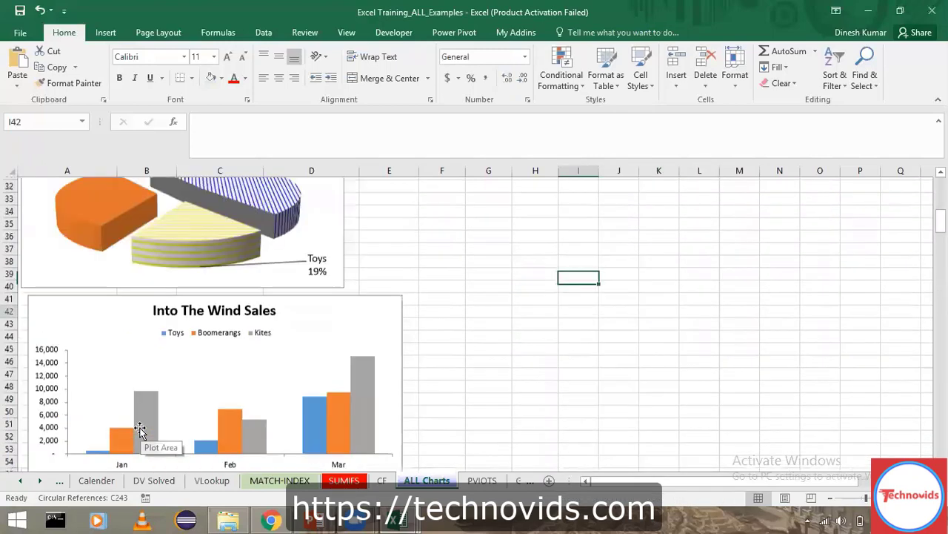
key("Page_Up")
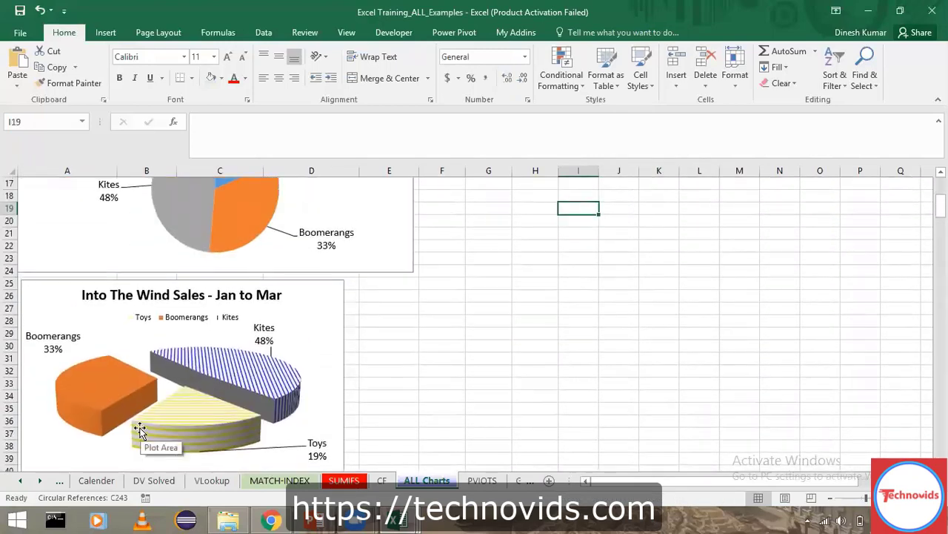
key("Page_Down")
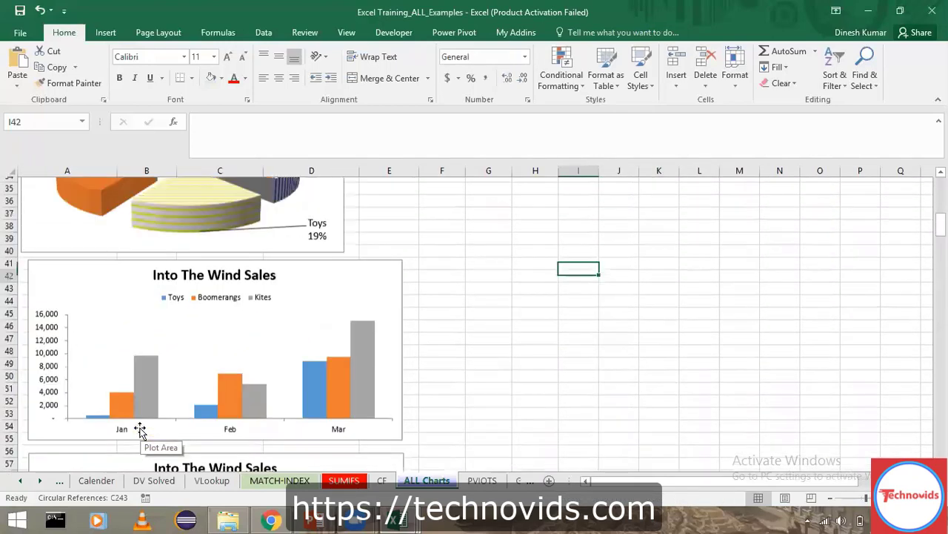
key("Page_Down")
key("Page_Down")
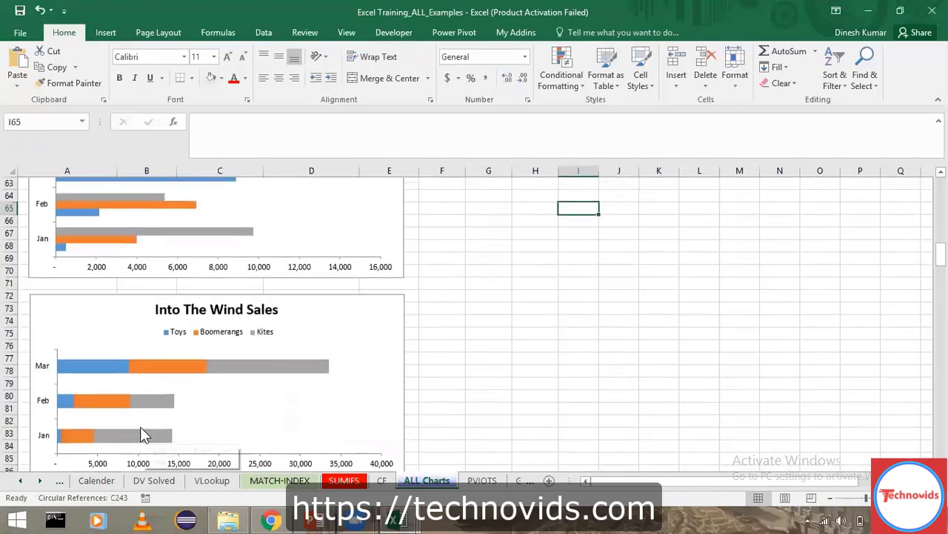
key("Page_Down")
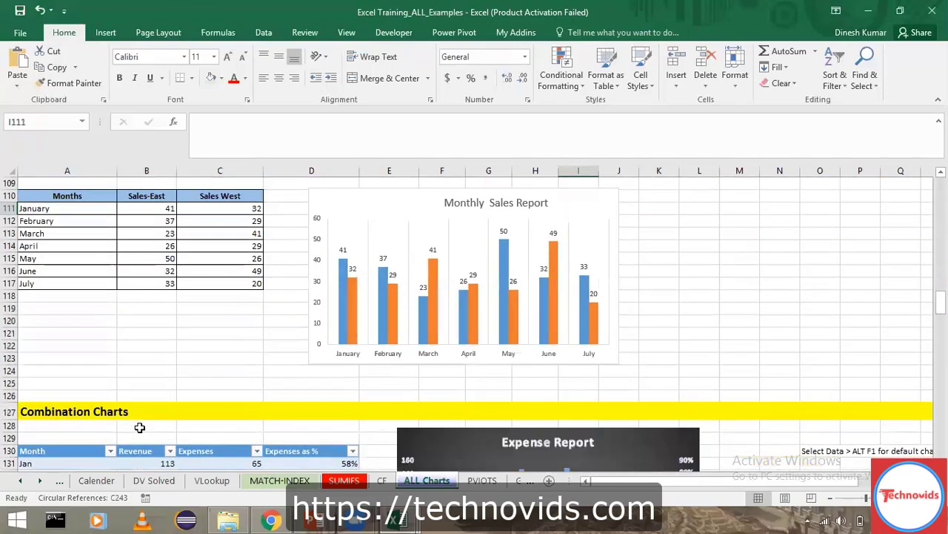
key("Page_Down")
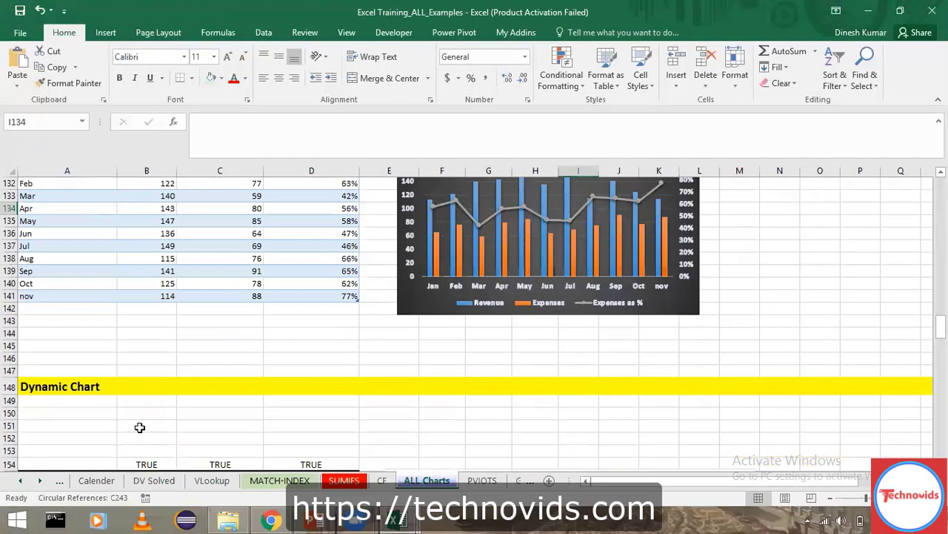
Examine the Month, Revenue, Expenses and Expenses as % table alongside the Expense Report combination chart
left_click(74, 270)
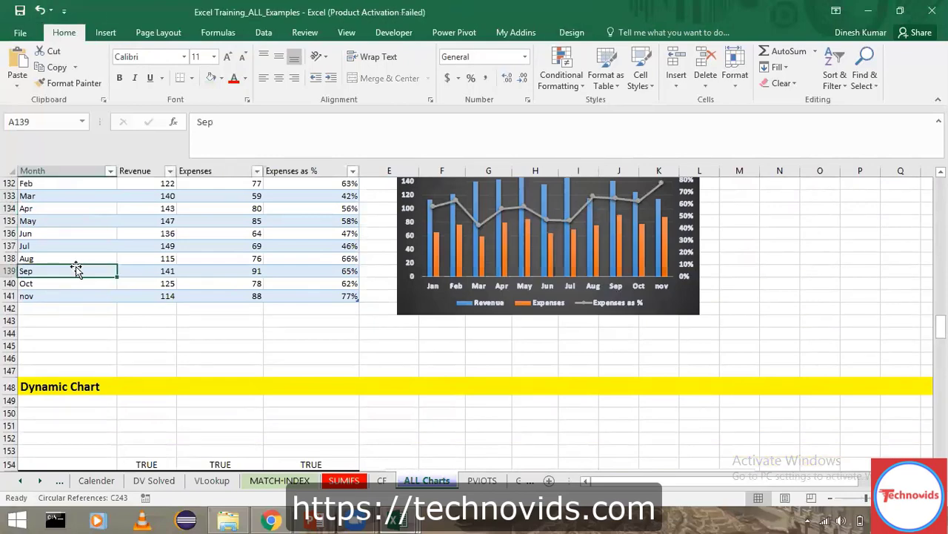
key("ctrl+Up")
key("Up")
key("Down")
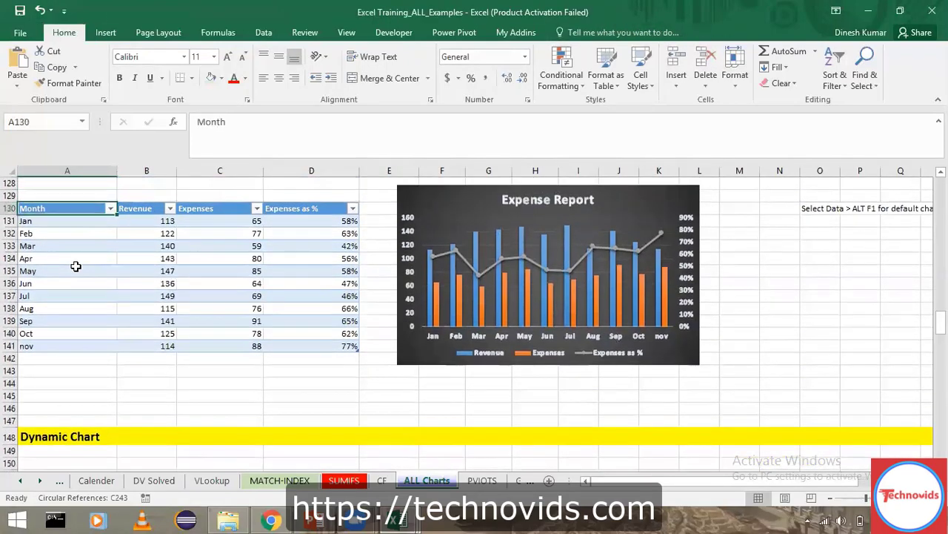
key("ctrl+a")
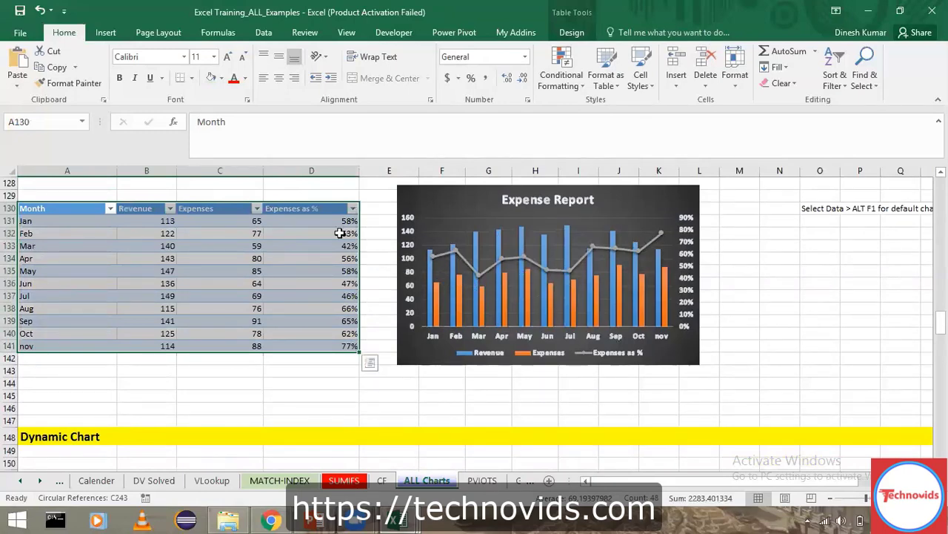
left_click(159, 231)
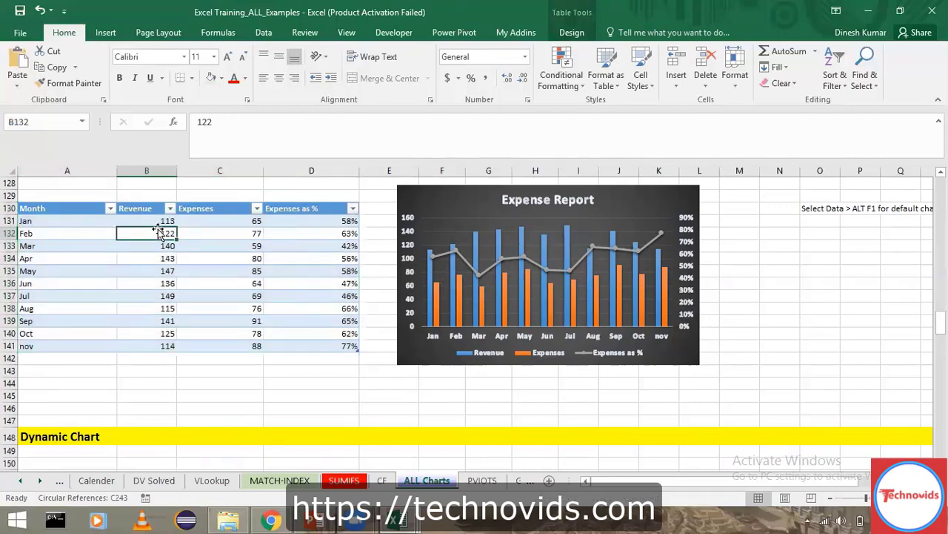
left_click(72, 244)
left_click(163, 246)
left_click(212, 248)
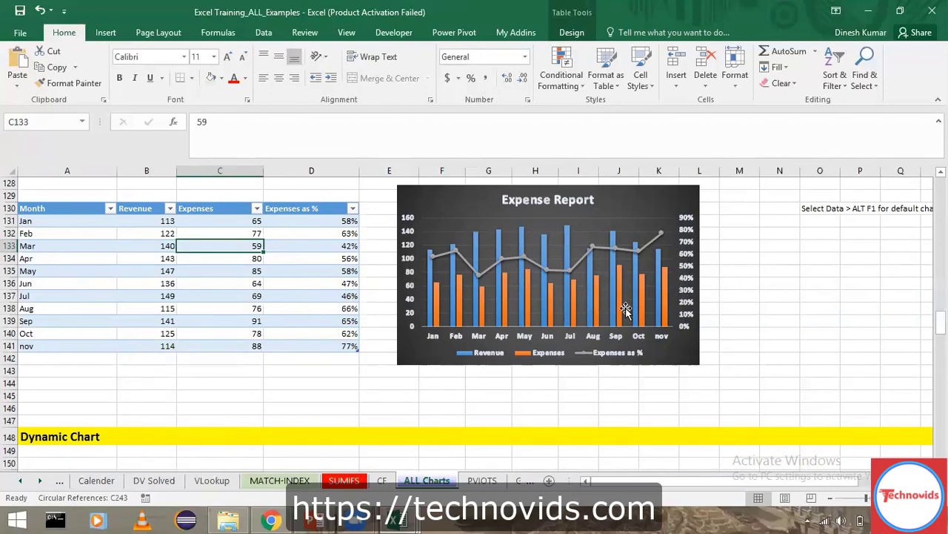
Enter the note "ALT F1" in cell D128 above the monthly expense table
left_click(77, 210)
key("ctrl+a")
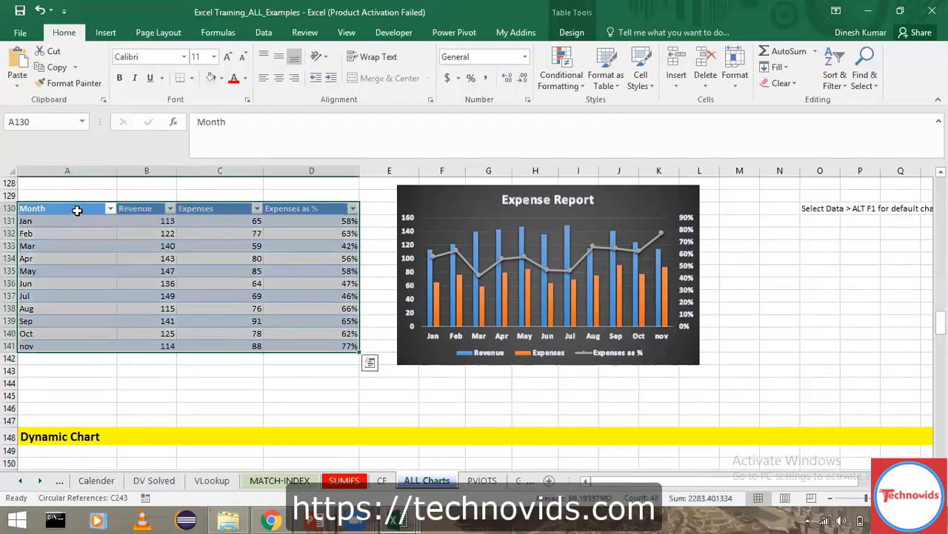
left_click(105, 32)
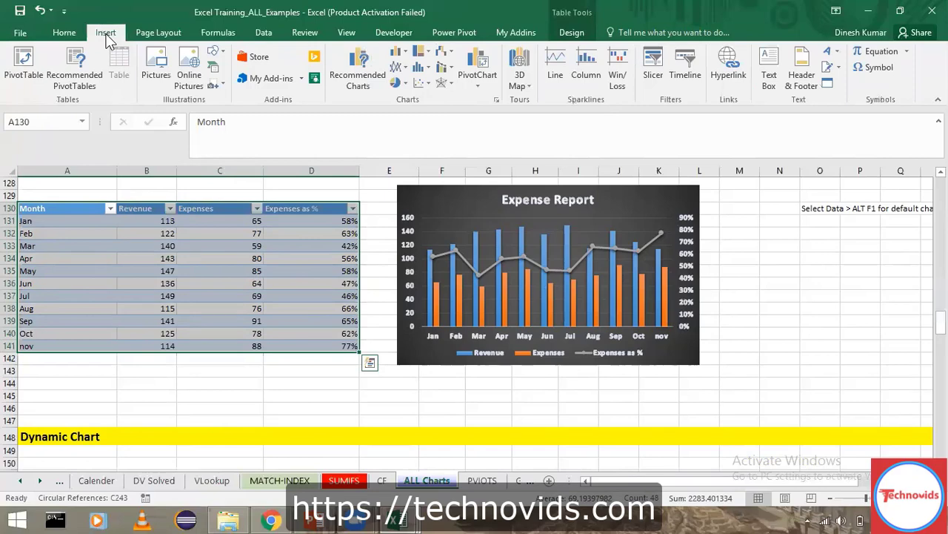
left_click(266, 185)
type("AL")
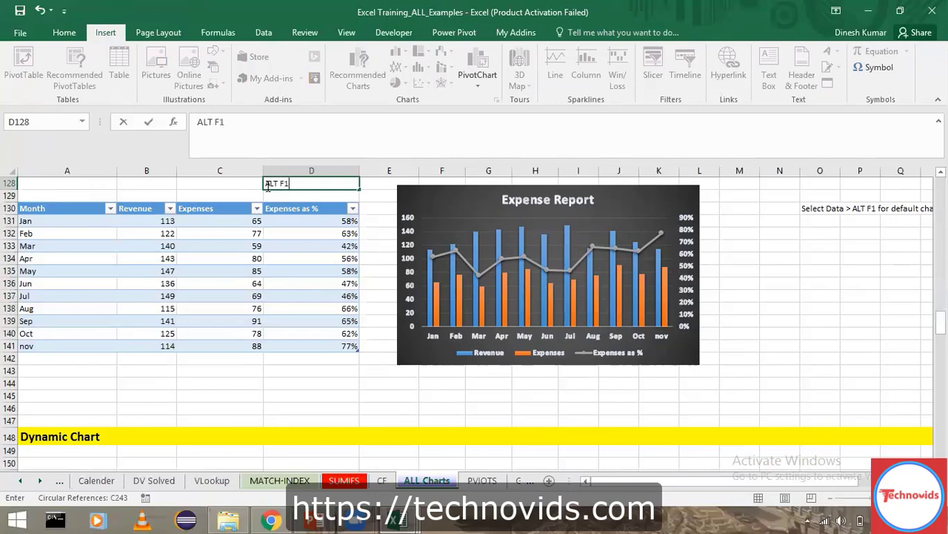
type("T F1")
key("Return")
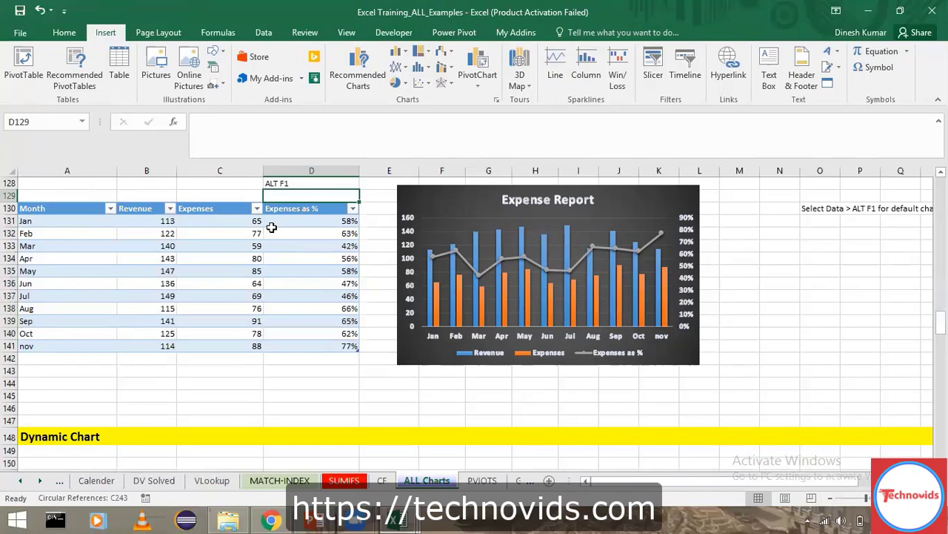
Insert a clustered column chart from the whole monthly expense table, then move it over the Expense Report chart and enlarge it to cover it
left_click(68, 221)
key("Up")
key("ctrl+a")
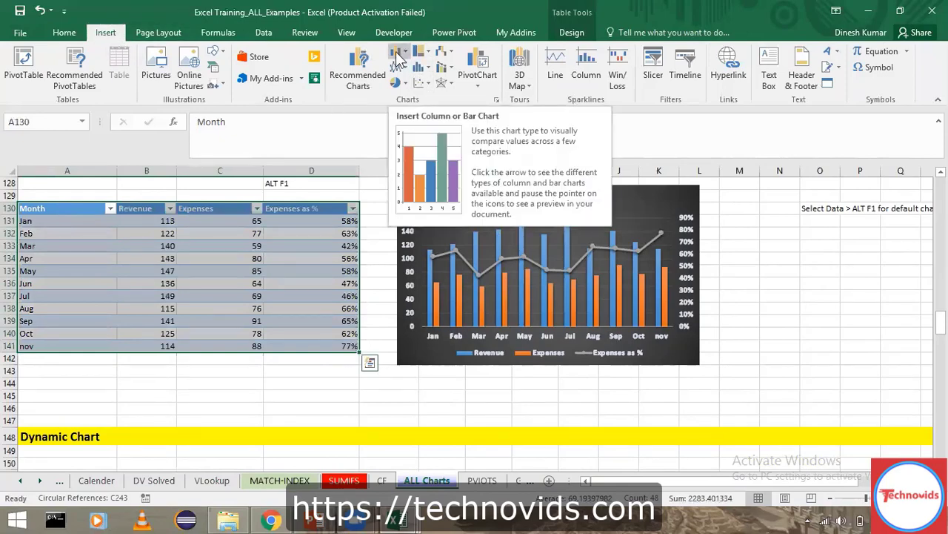
left_click(404, 57)
left_click(410, 97)
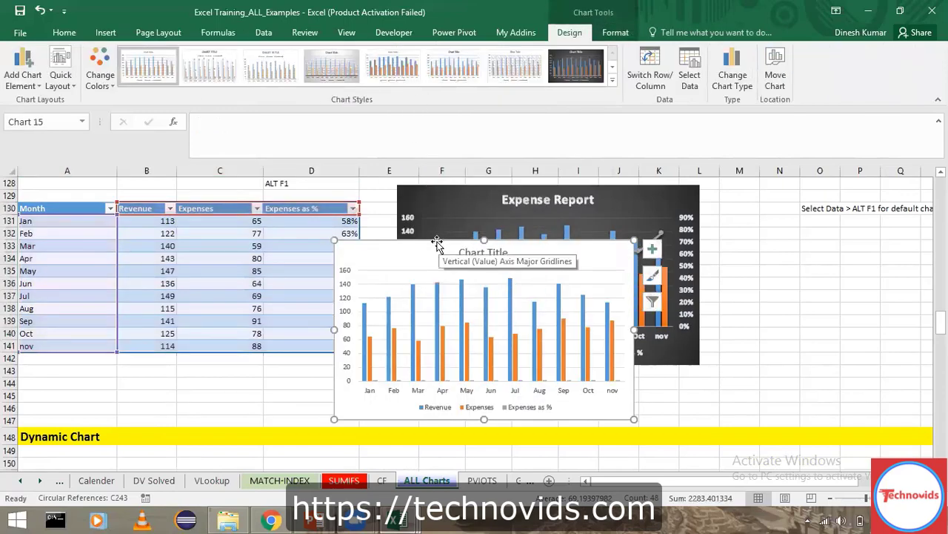
left_click_drag(437, 245, 481, 189)
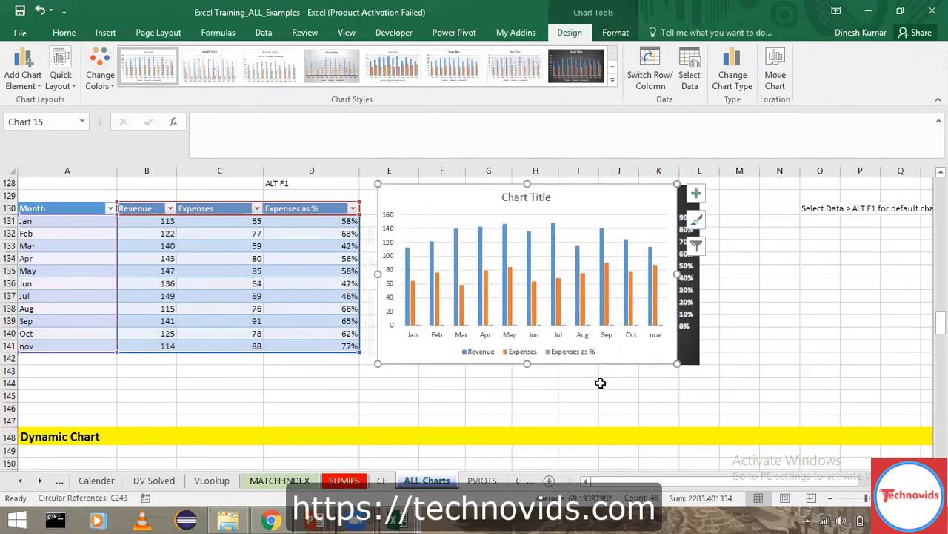
left_click_drag(677, 363, 769, 405)
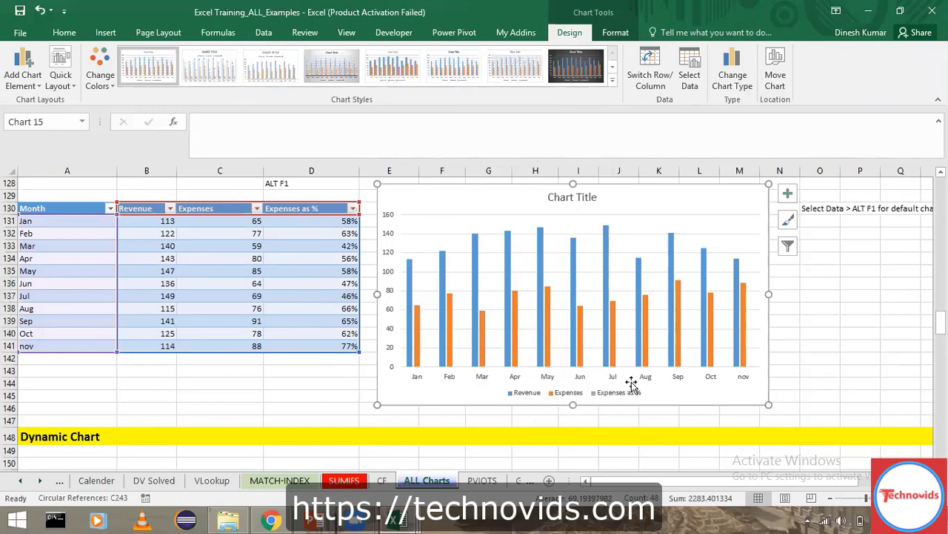
Check the new column chart's data range and its series in the Select Data Source dialog without changing them
right_click(517, 323)
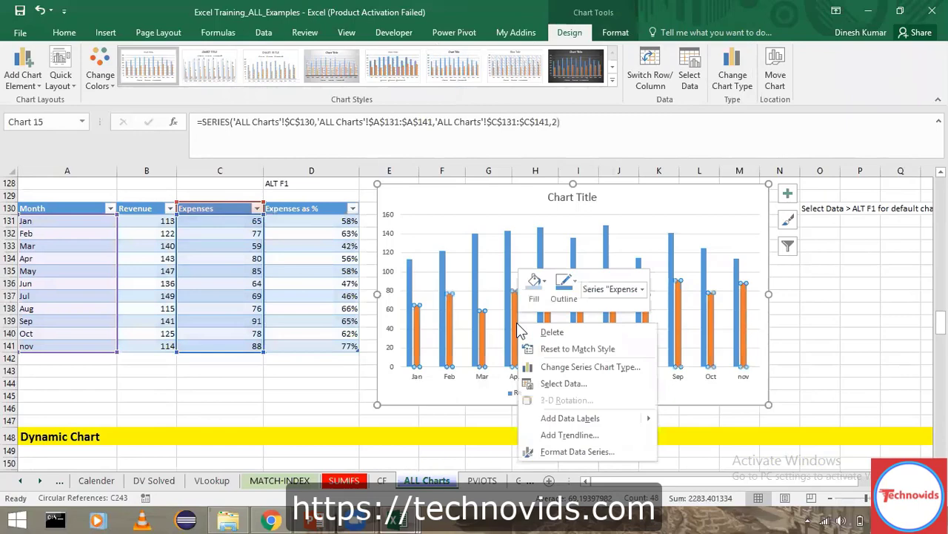
left_click(564, 384)
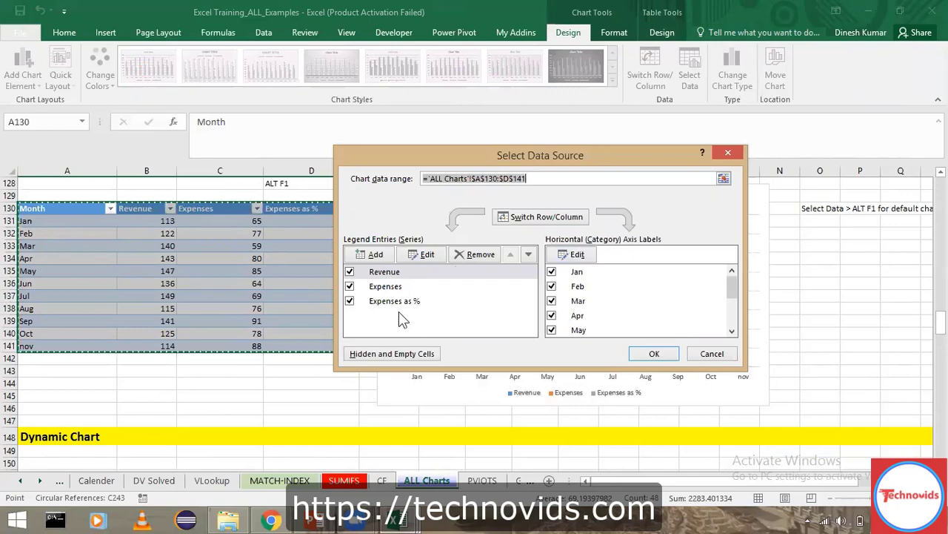
key("Return")
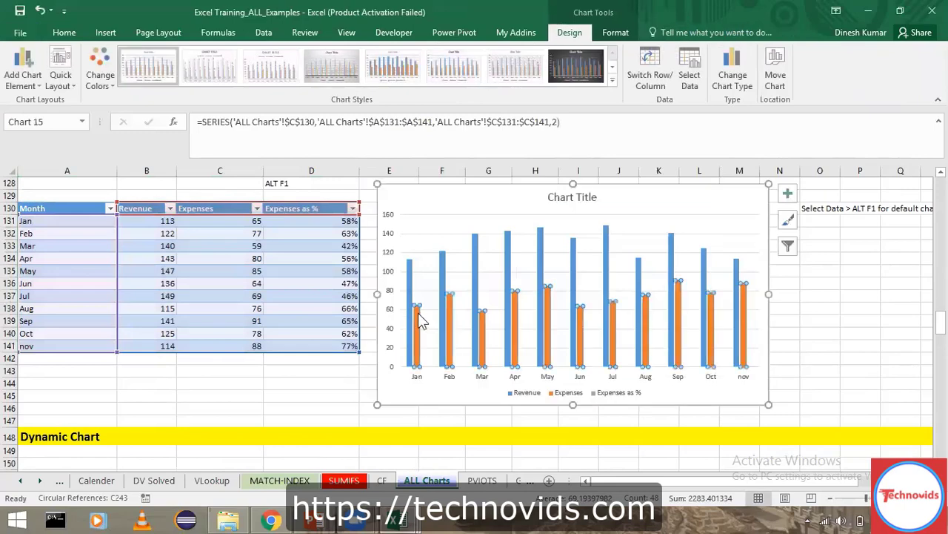
right_click(495, 299)
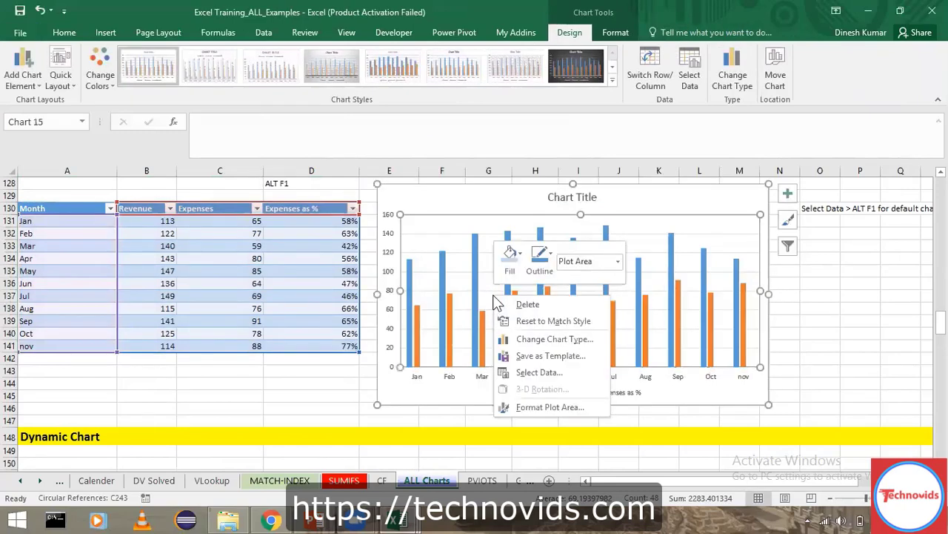
left_click(461, 289)
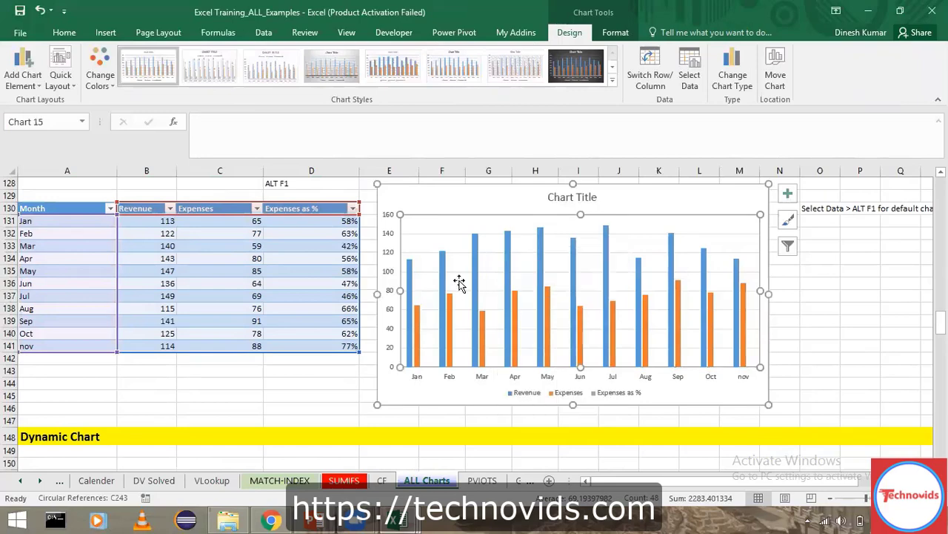
right_click(476, 267)
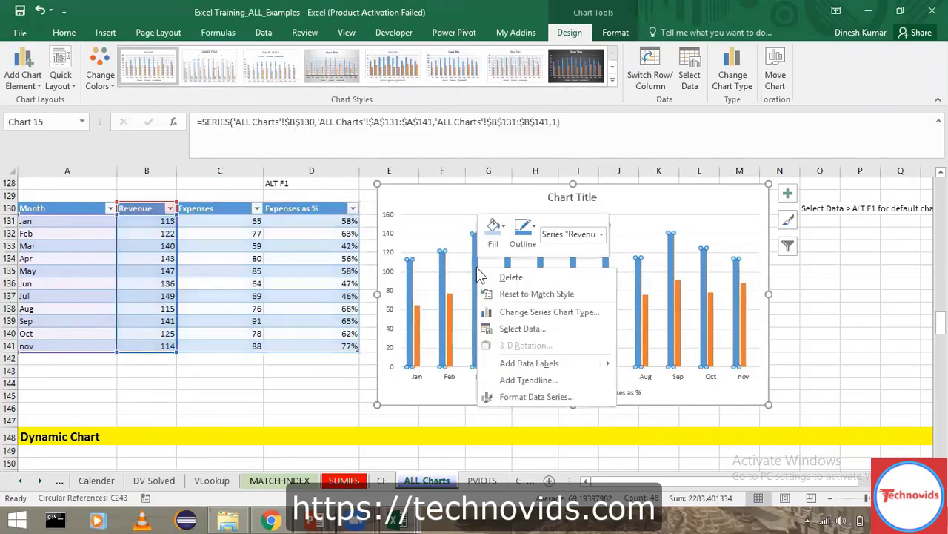
left_click(566, 313)
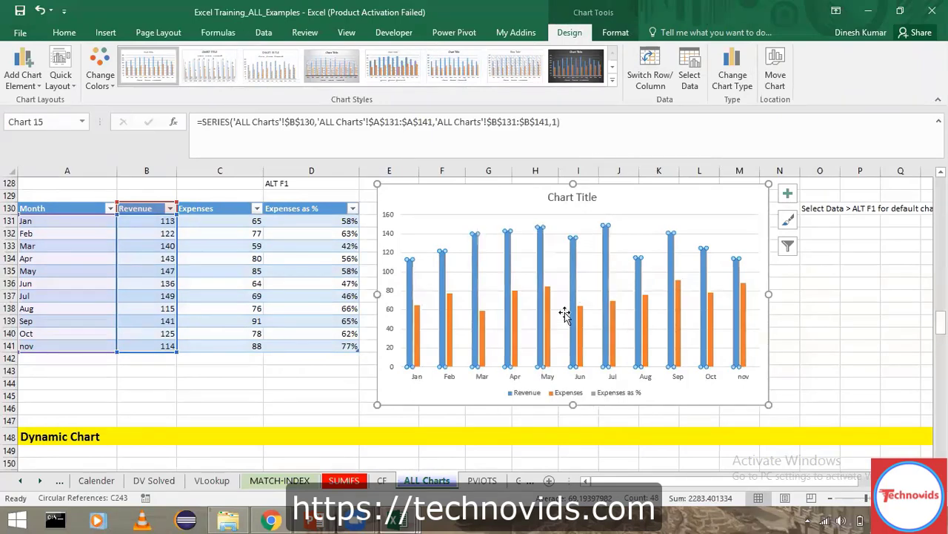
right_click(429, 214)
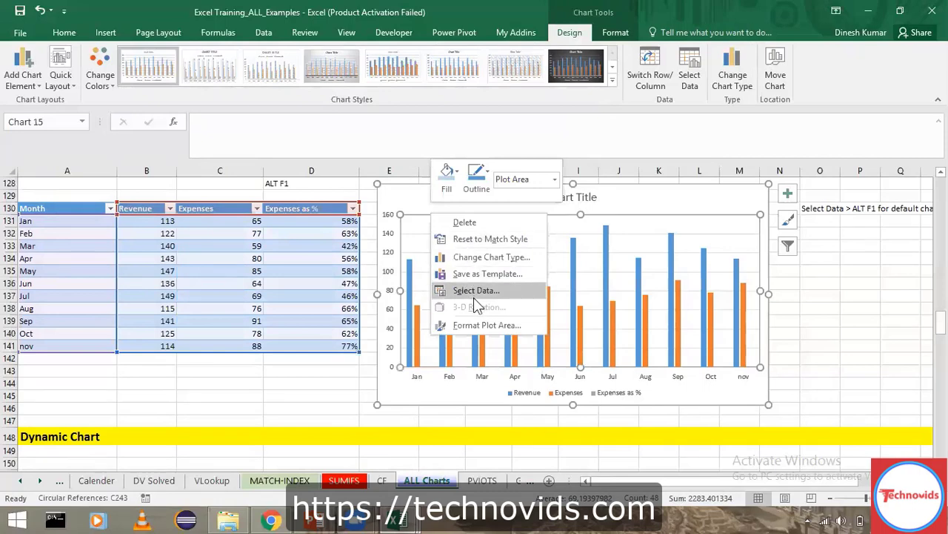
key("Escape")
Turn the column chart into a custom combo by setting the Expenses as % series to Line with Markers on the secondary axis
right_click(443, 273)
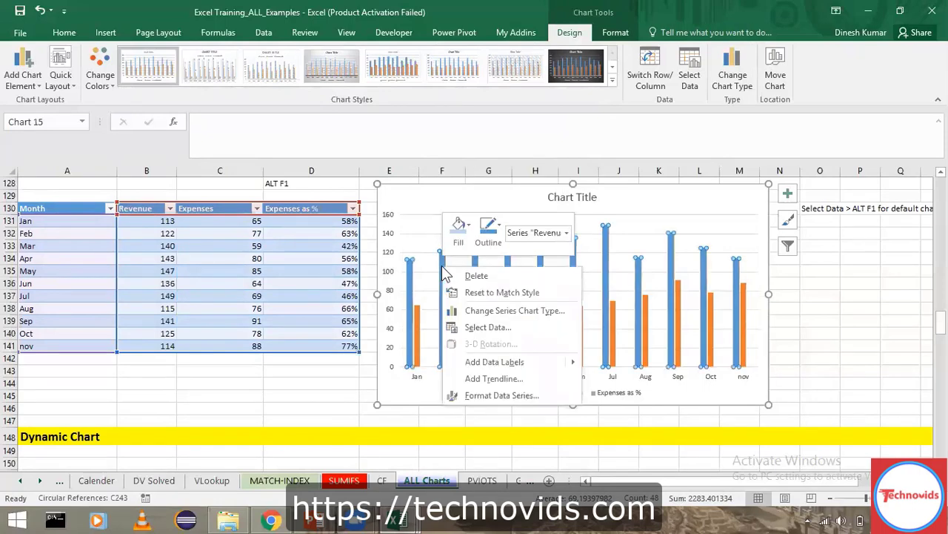
left_click(490, 312)
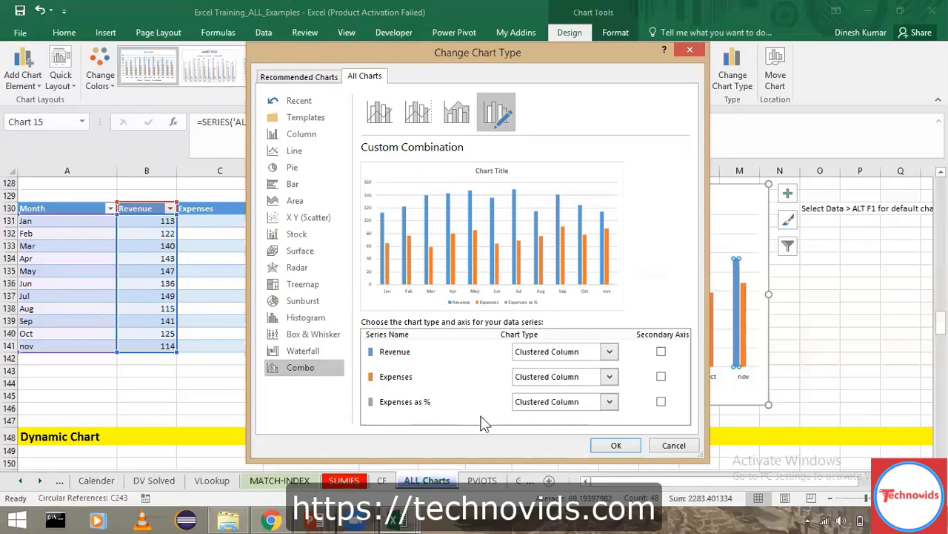
left_click(576, 406)
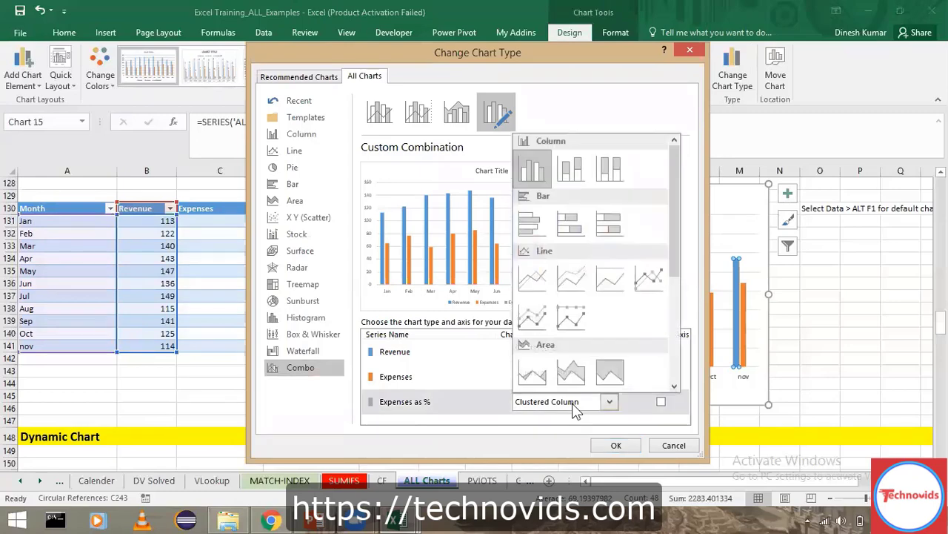
left_click(649, 289)
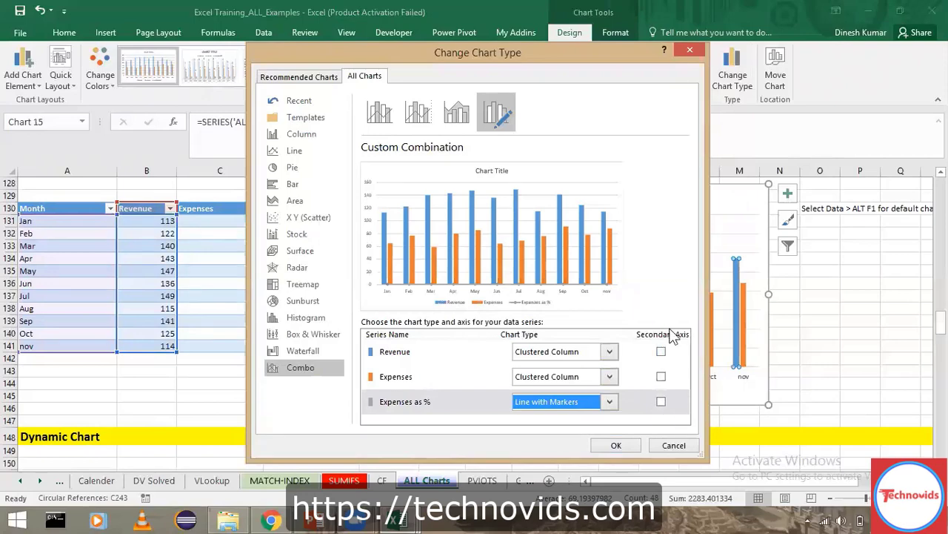
left_click(661, 402)
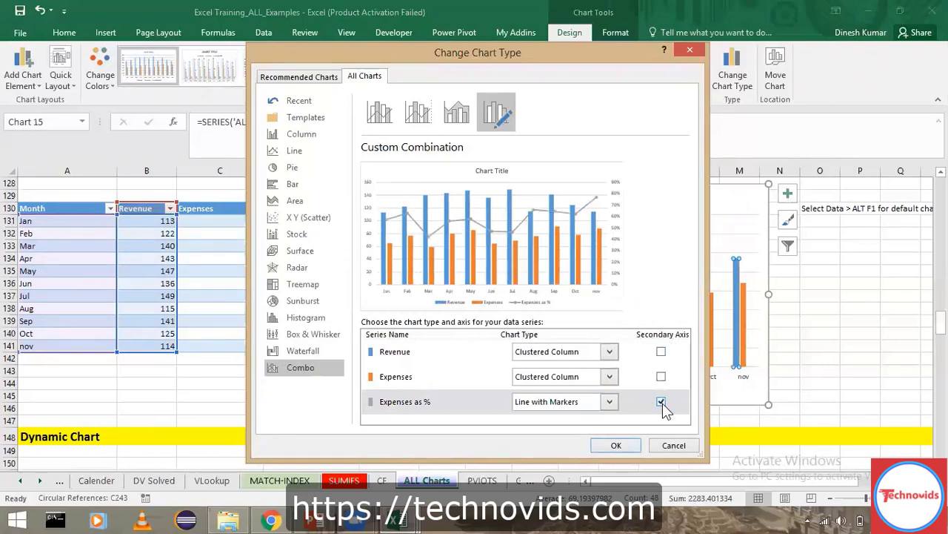
left_click(617, 445)
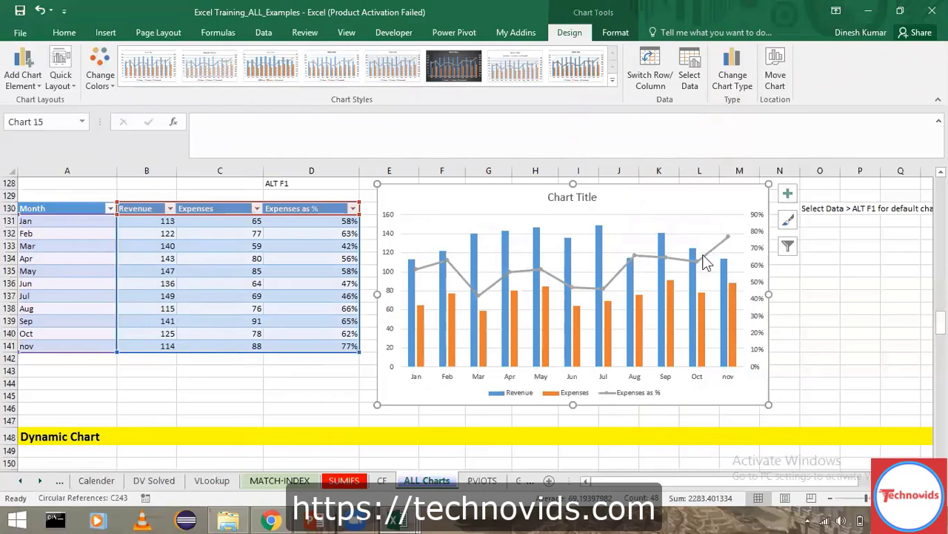
Replace the combo chart's placeholder title with "Expense Chart"
mouse_move(561, 282)
mouse_move(612, 276)
left_click(571, 197)
left_click(571, 197)
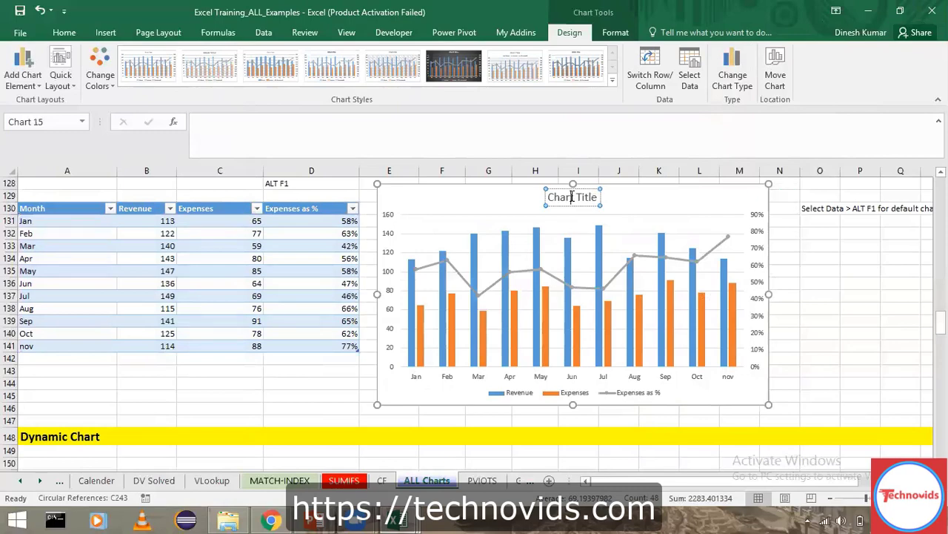
triple_click(571, 197)
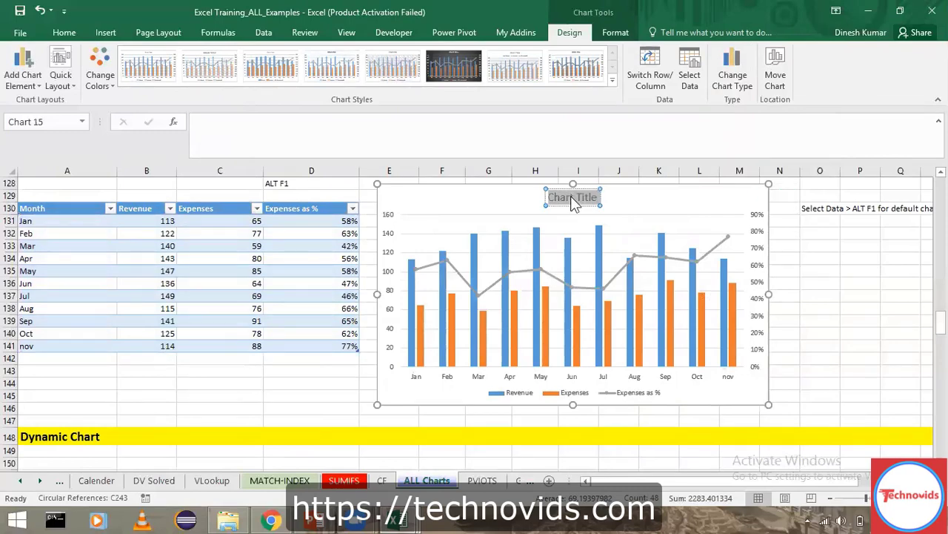
key("Delete")
type("Exc")
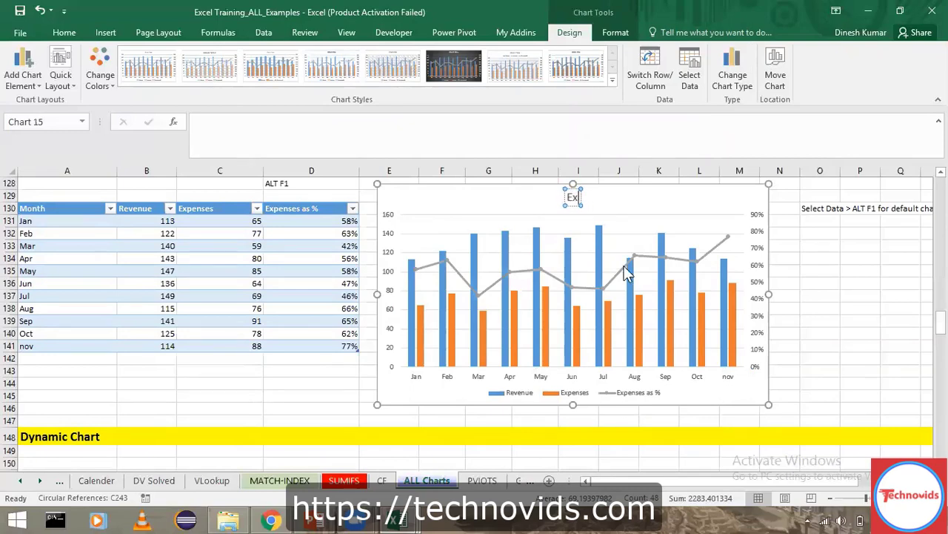
type("ense Chart")
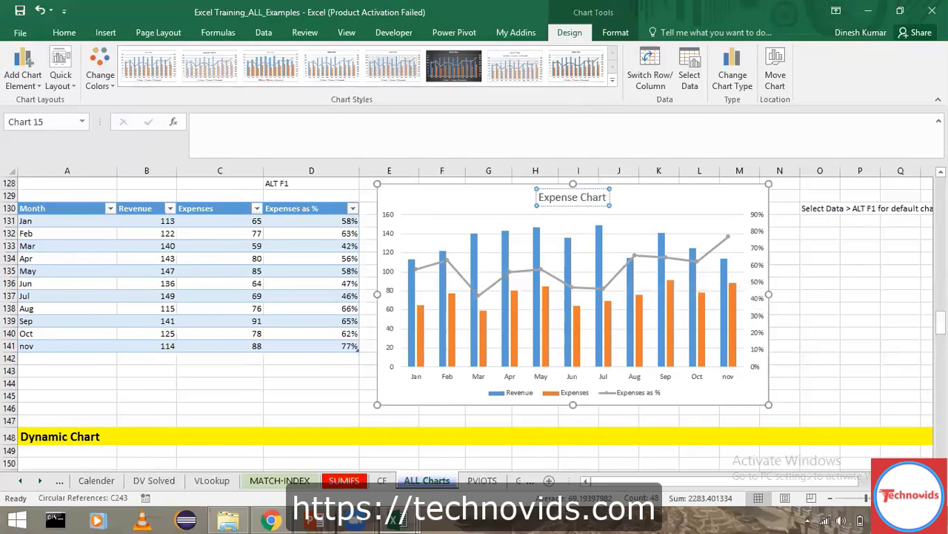
left_click(832, 293)
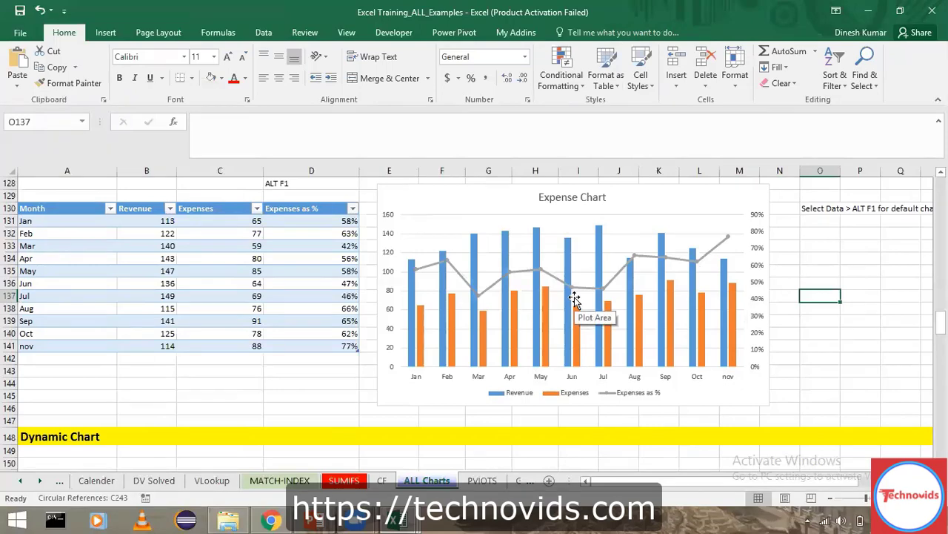
Examine the Dynamic Chart section: its Year, Product A, Product B and Profit table, the combo chart and the check boxes beneath it
left_click(111, 437)
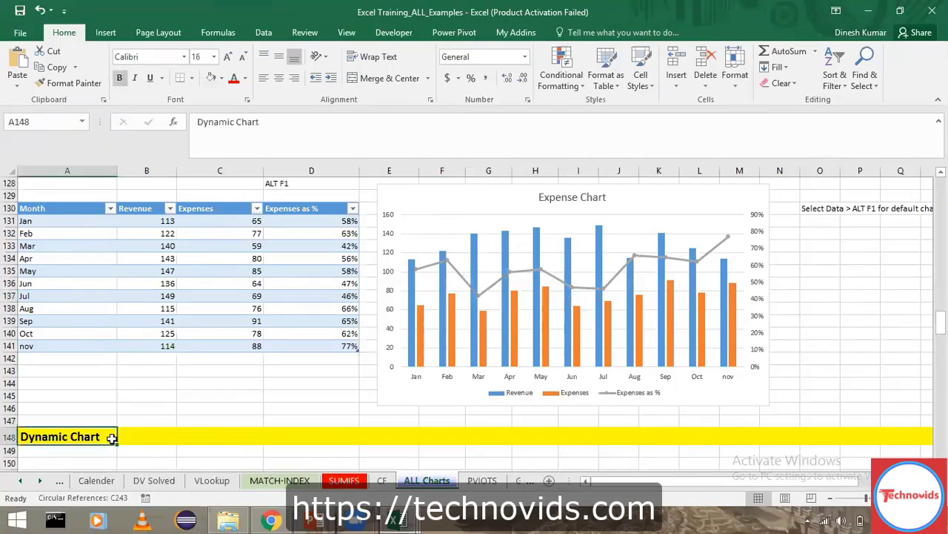
key("Down")
key("Down")
key("Down")
key("Down")
key("Down")
key("Down")
key("Down")
key("Down")
key("Down")
key("Down")
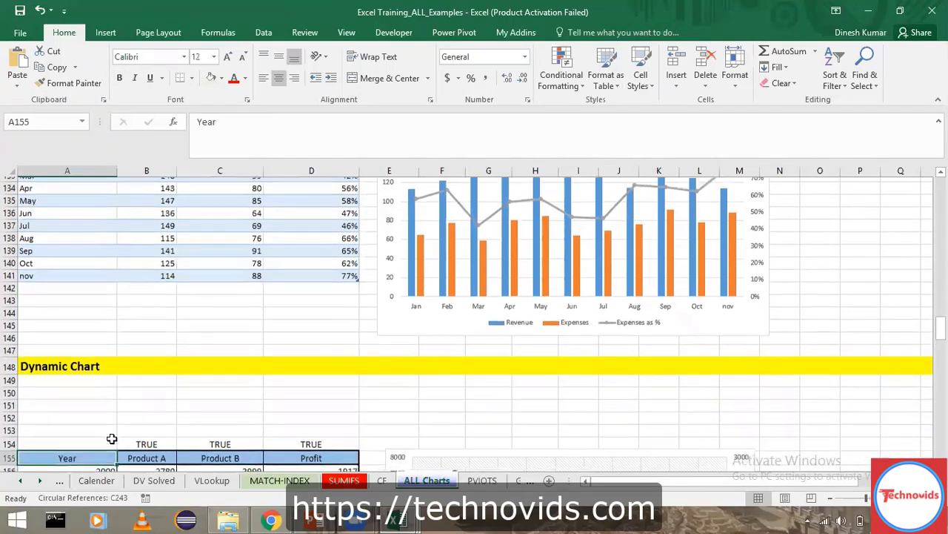
key("Down")
key("Down")
key("Down")
key("Down")
key("Down")
key("Down")
key("Down")
key("Down")
key("Down")
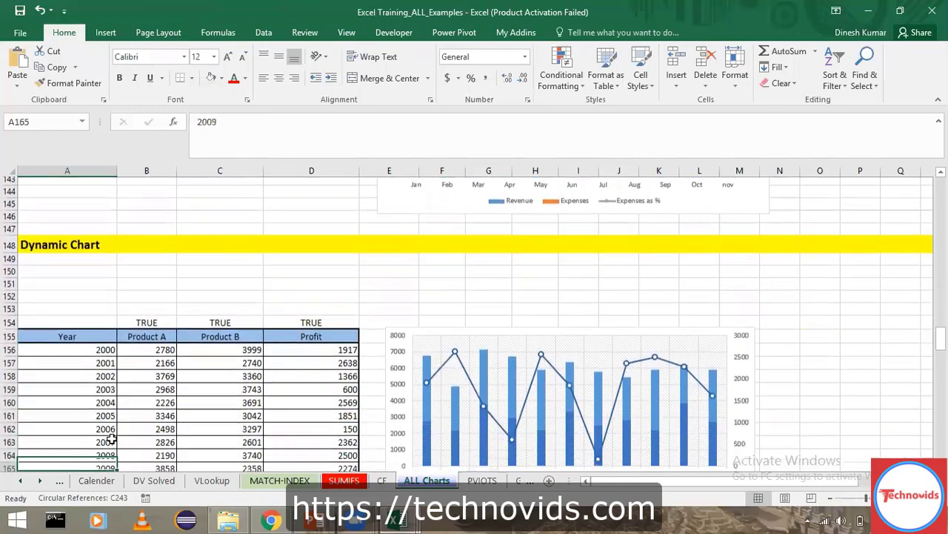
key("Down")
key("Down")
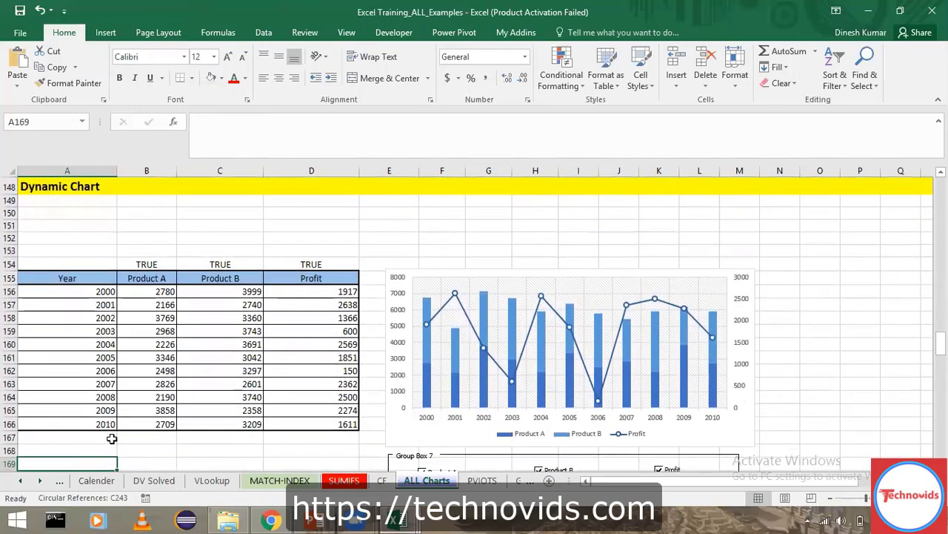
key("Down")
key("Down")
key("Down")
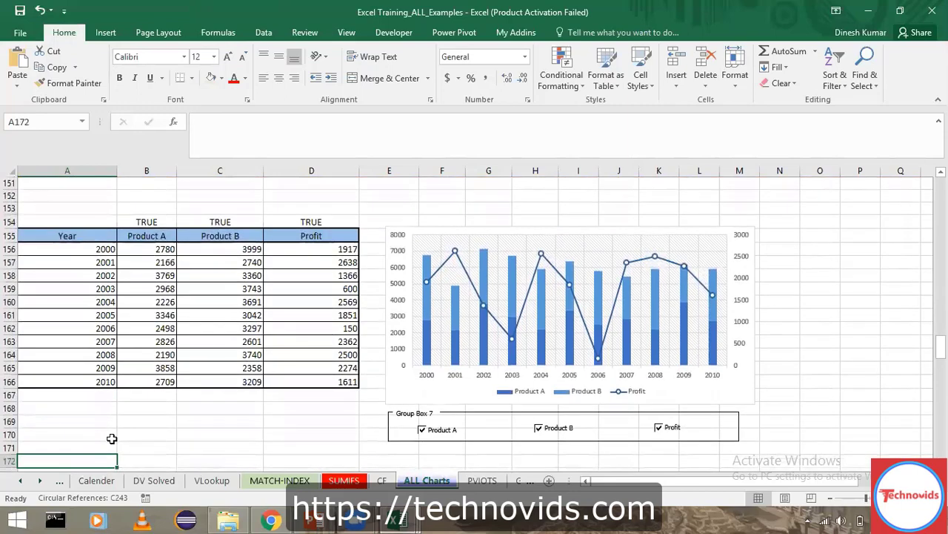
left_click(89, 287)
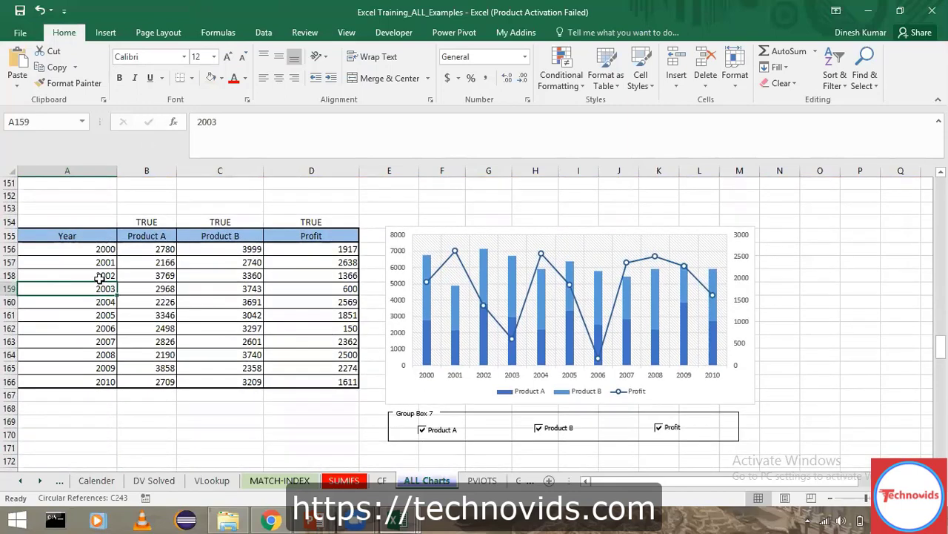
left_click(142, 275)
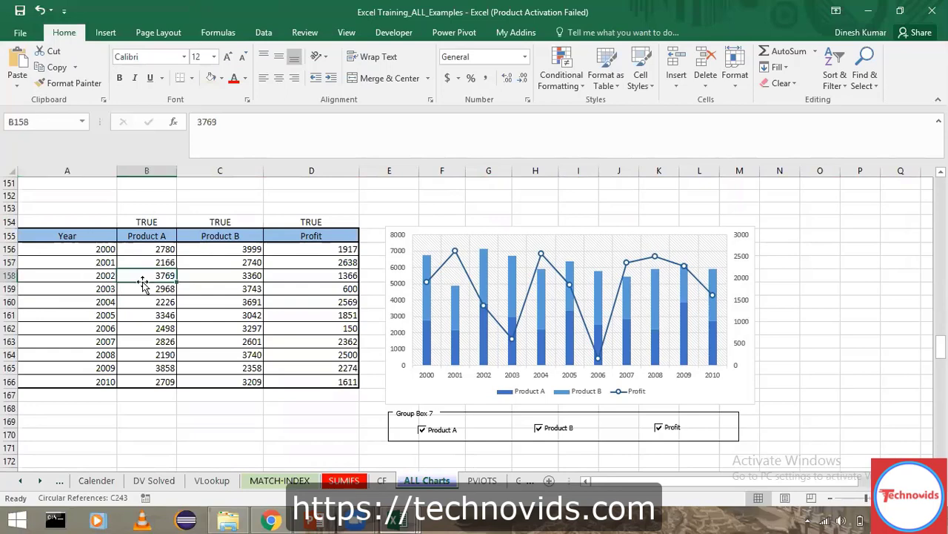
left_click(207, 280)
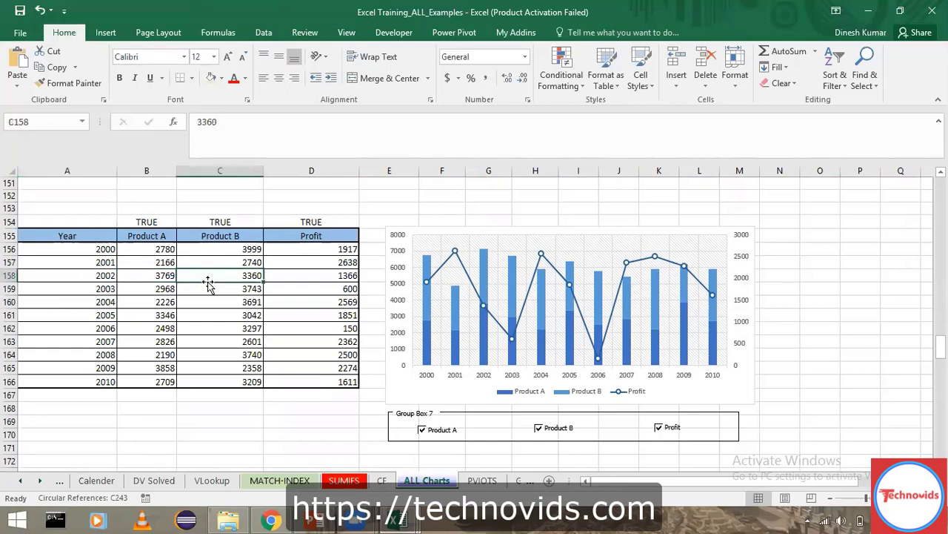
left_click(287, 275)
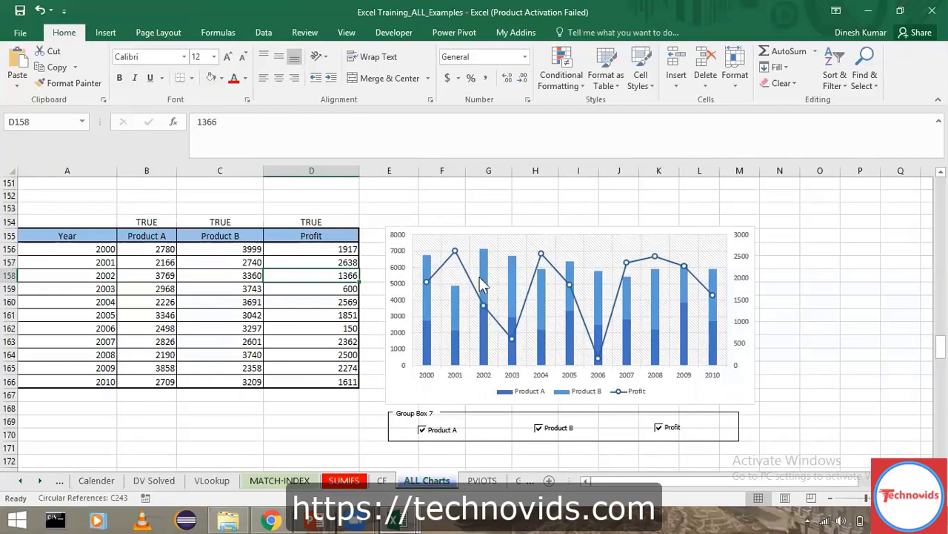
Toggle the series check boxes under the dynamic chart, ending with Product A off and Product B and Profit on
left_click(539, 428)
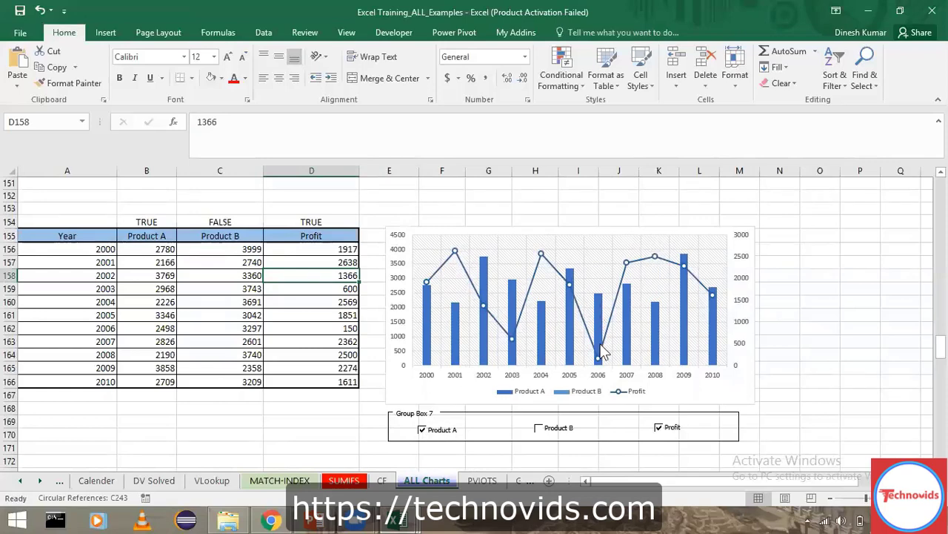
left_click(422, 430)
left_click(538, 429)
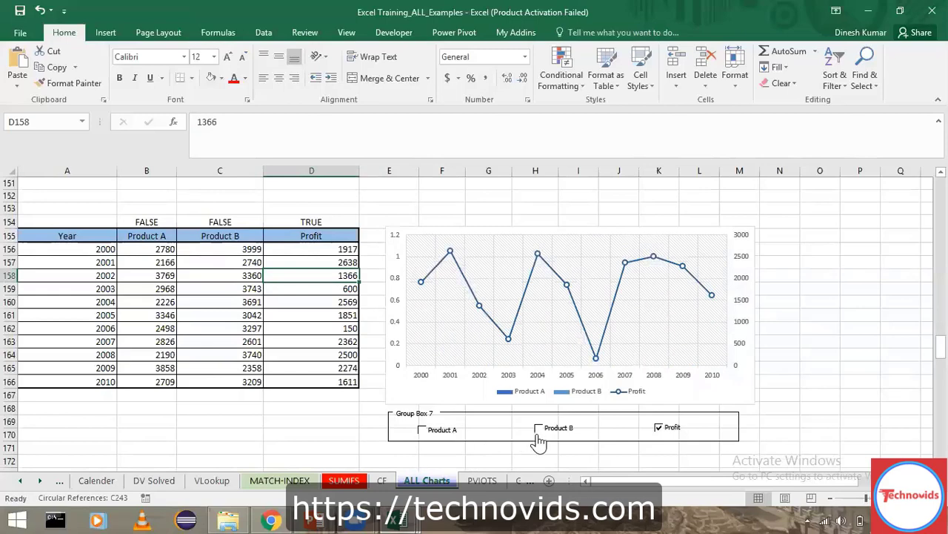
left_click(659, 429)
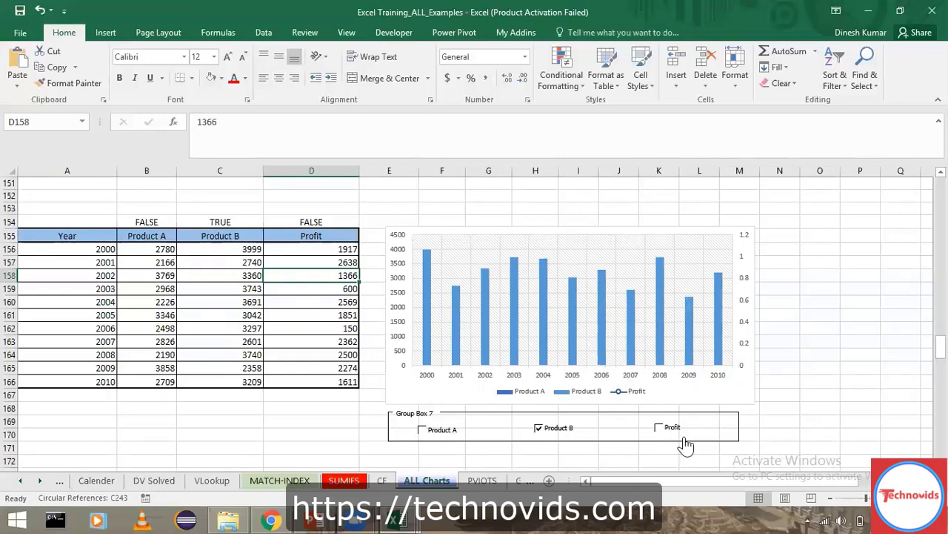
left_click(659, 429)
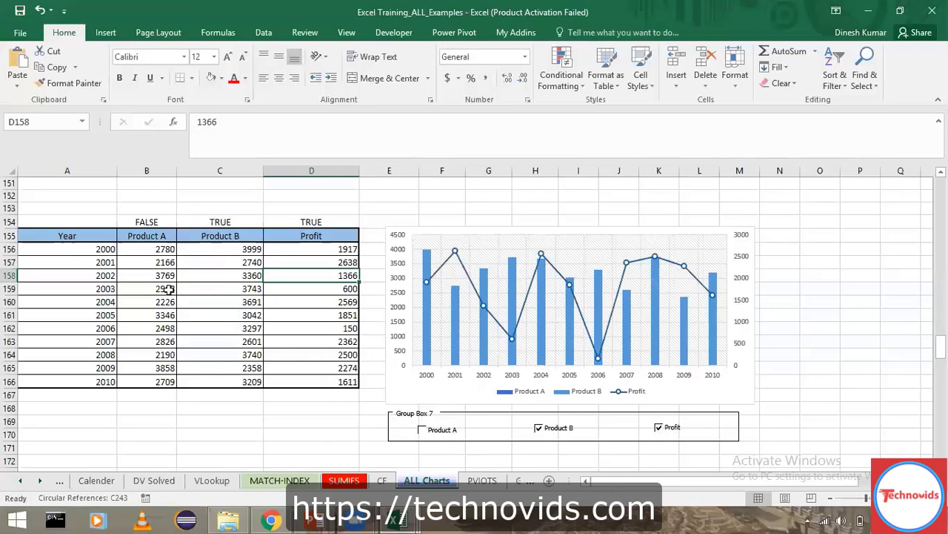
Copy the yearly product and profit table A155:D166 and paste it at cell A1 of Sheet1 in the Book1 workbook
left_click(99, 235)
key("ctrl+a")
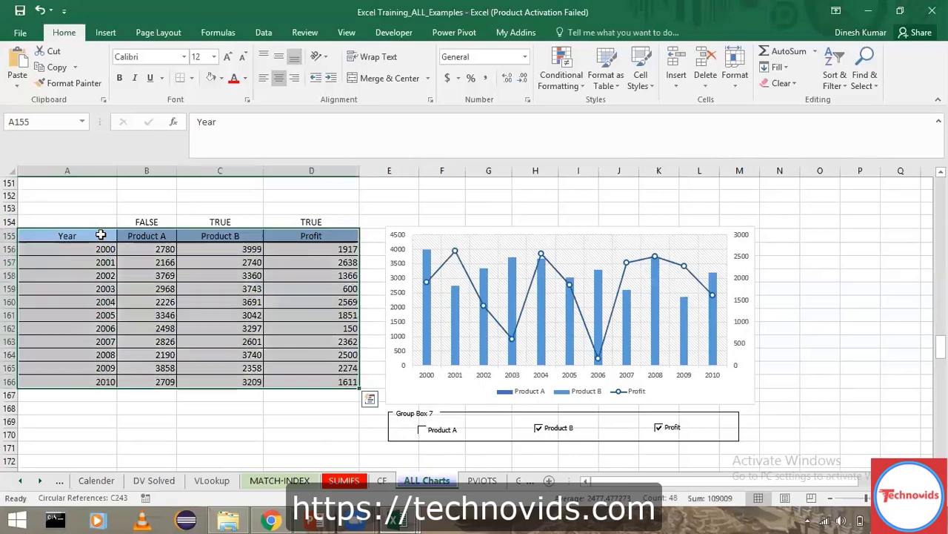
key("ctrl+c")
key("ctrl+Tab")
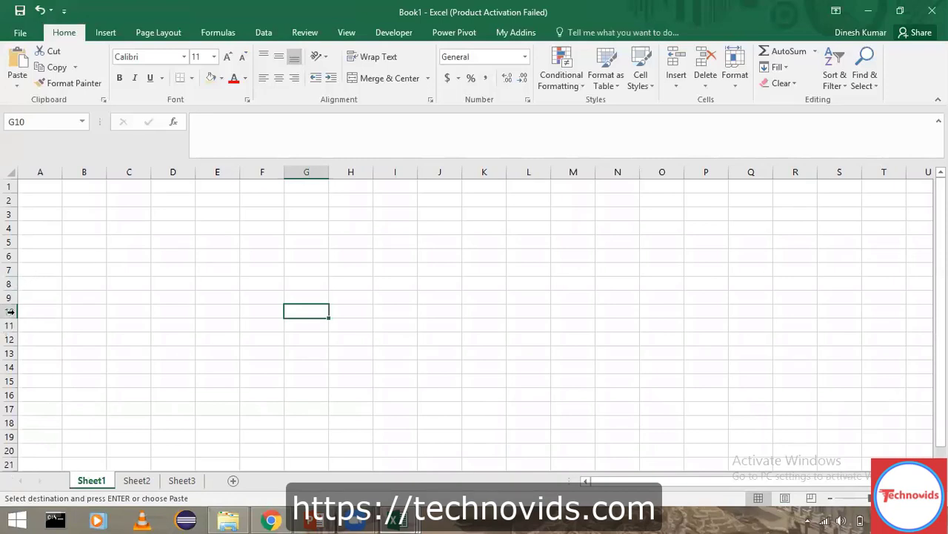
left_click(65, 386)
key("ctrl+Up")
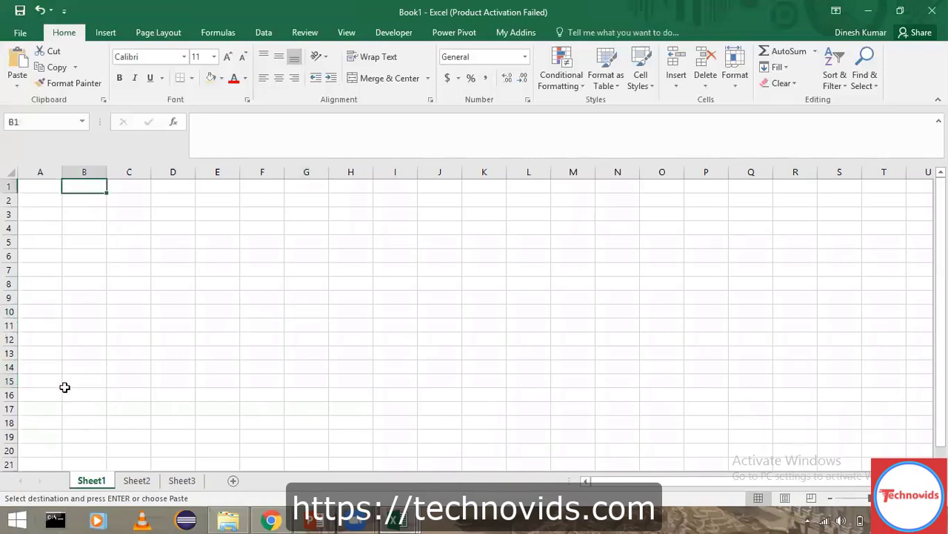
key("Left")
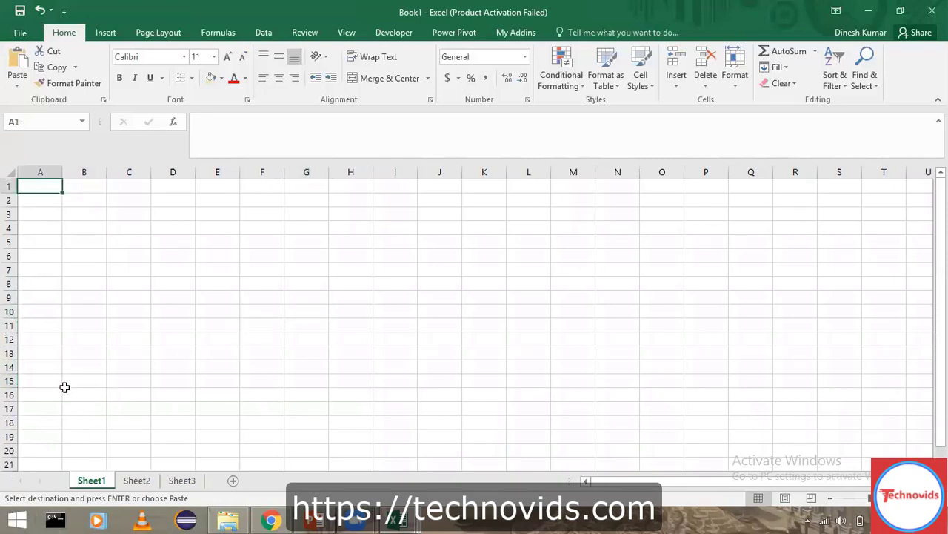
key("ctrl+v")
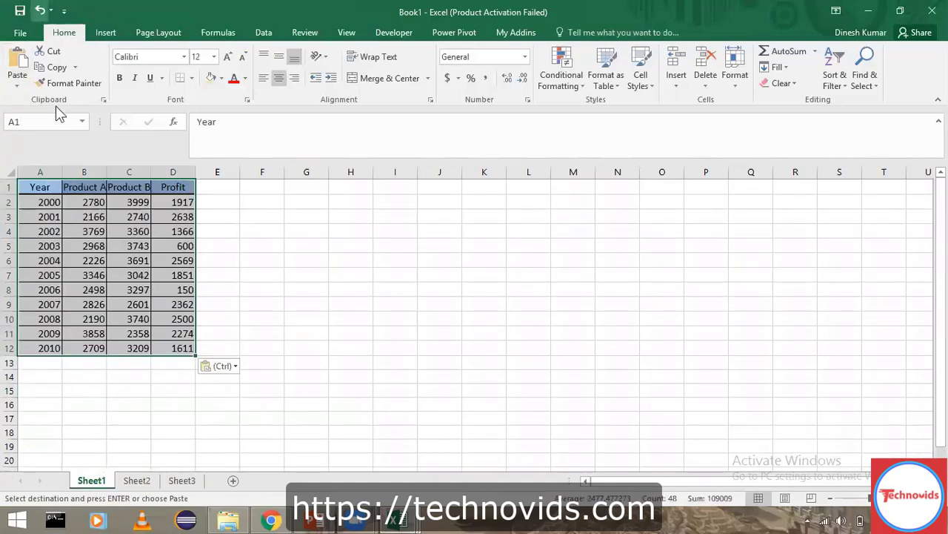
Widen columns B to D so their headers fit and insert a blank row above the table's header row
left_click_drag(106, 174, 246, 174)
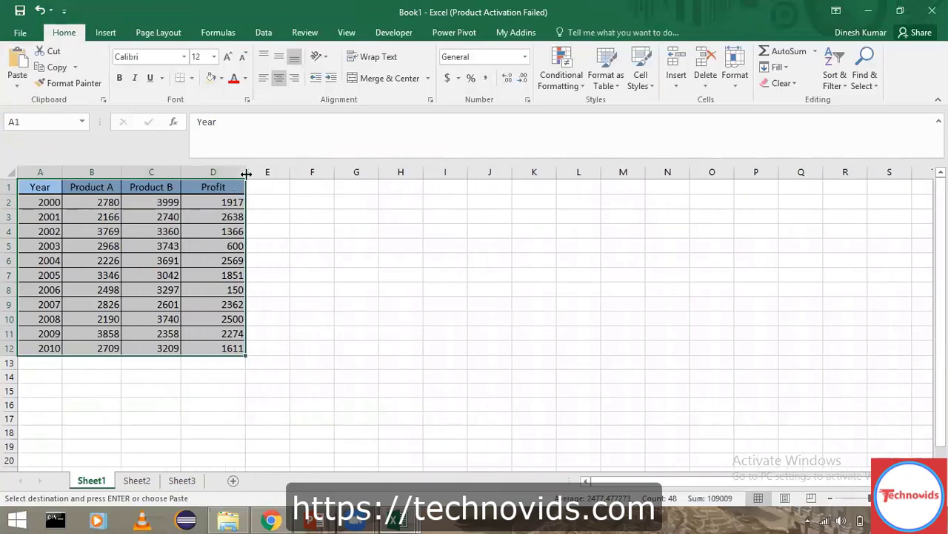
right_click(10, 186)
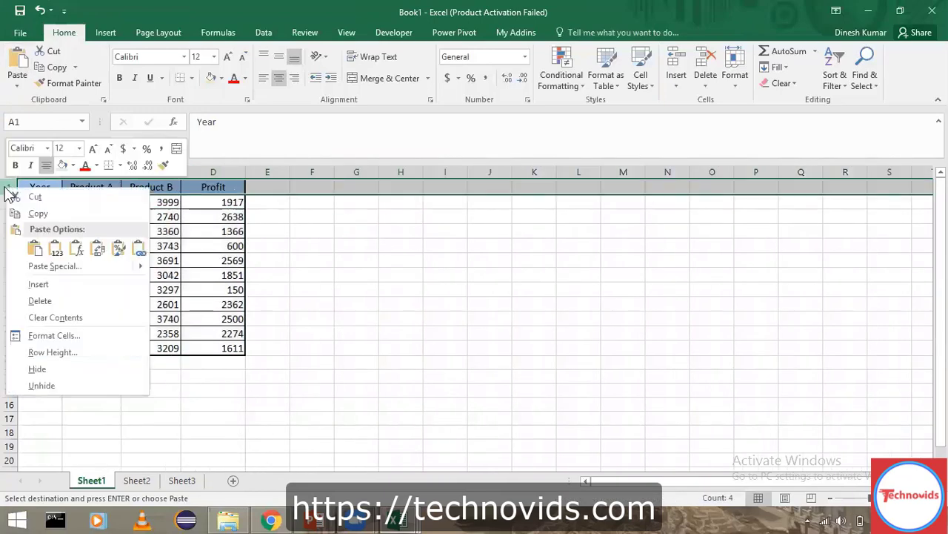
left_click(57, 283)
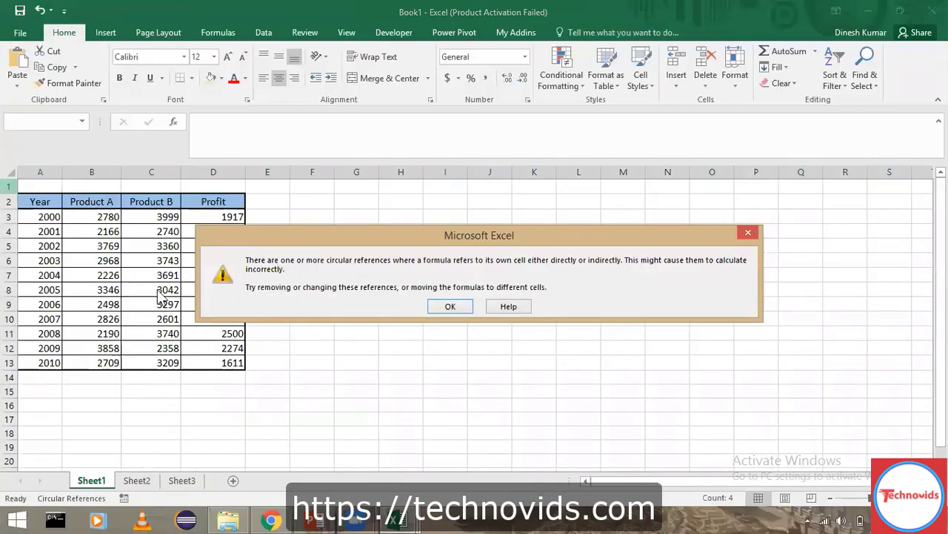
key("Return")
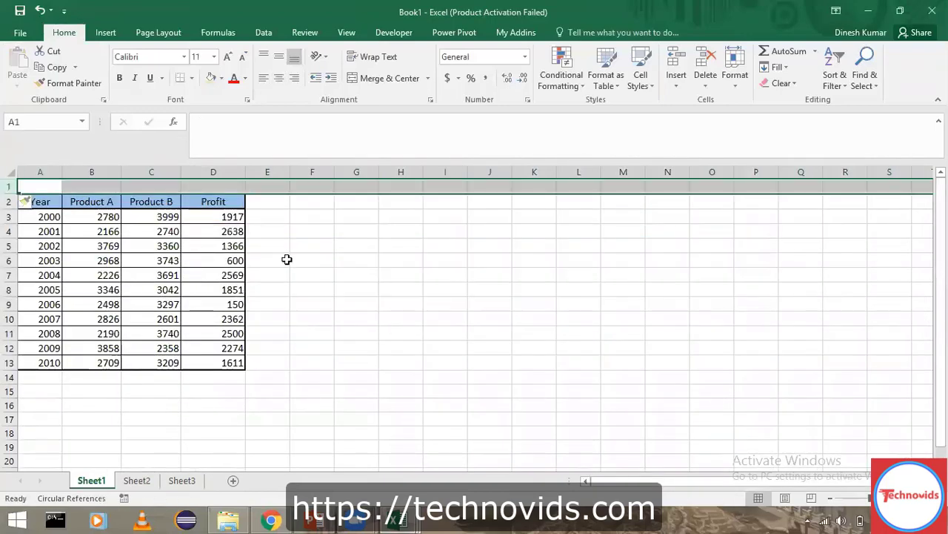
Copy the whole table A2:D13 and make cell H2 the paste destination
left_click(344, 272)
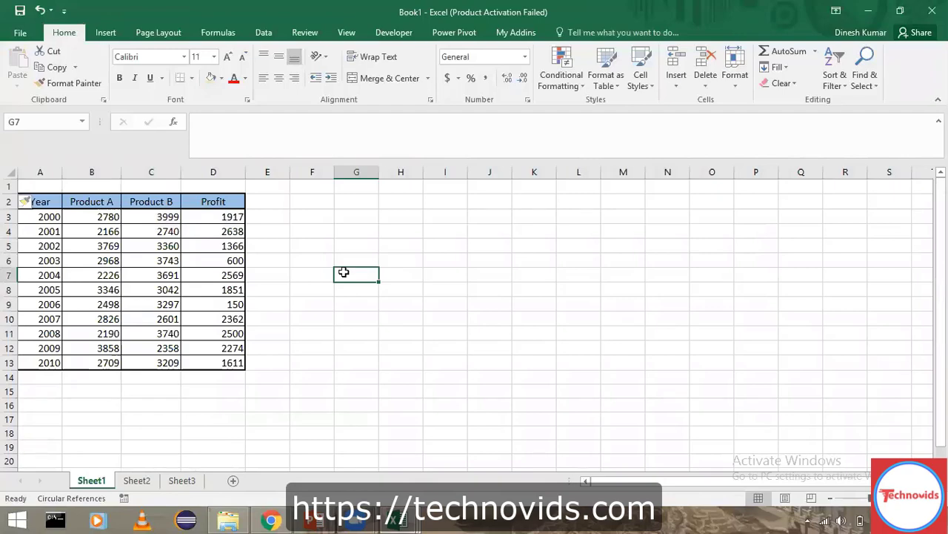
key("Left")
key("Left")
key("Left")
key("Left")
key("Left")
key("Left")
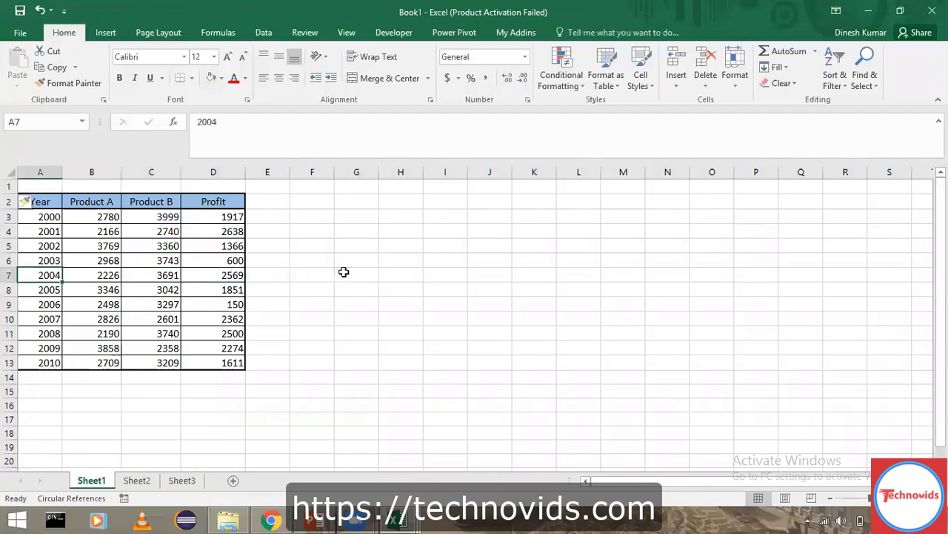
key("Up")
key("Up")
key("Up")
key("Up")
key("Up")
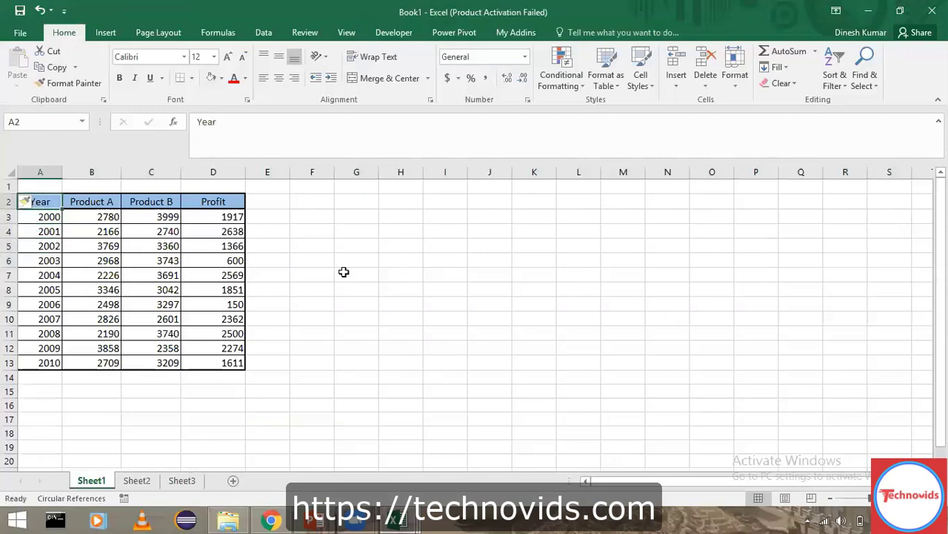
key("ctrl+shift+Right")
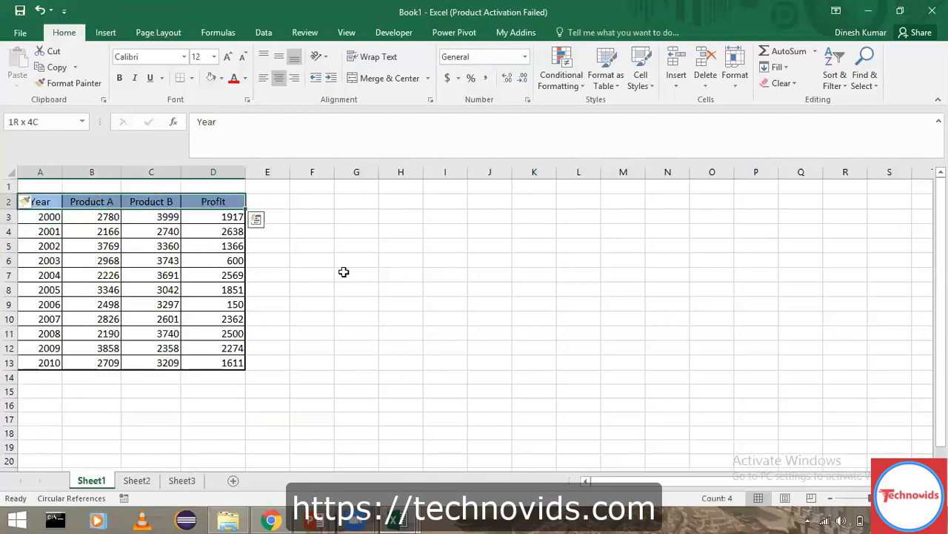
key("ctrl+shift+Down")
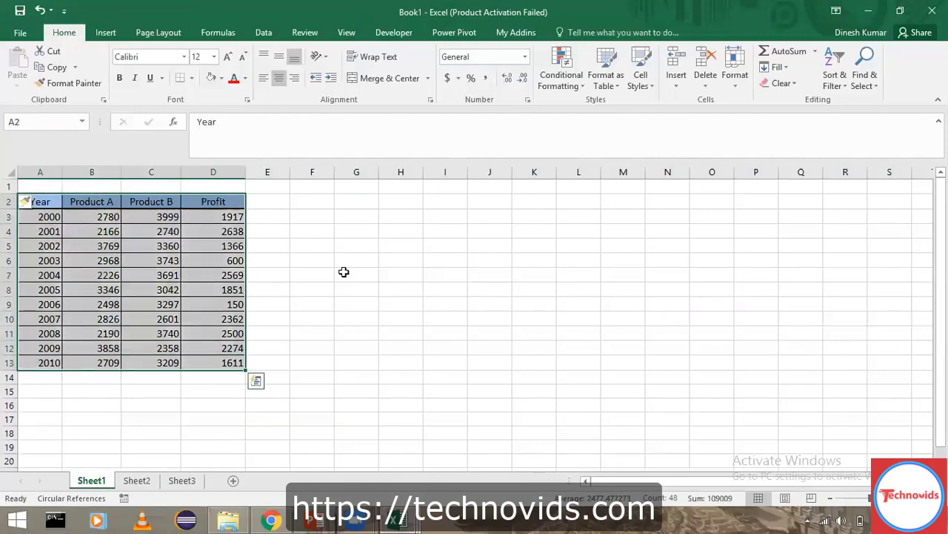
key("ctrl+c")
key("Right")
key("Right")
key("Right")
key("Right")
key("Right")
key("Right")
key("Right")
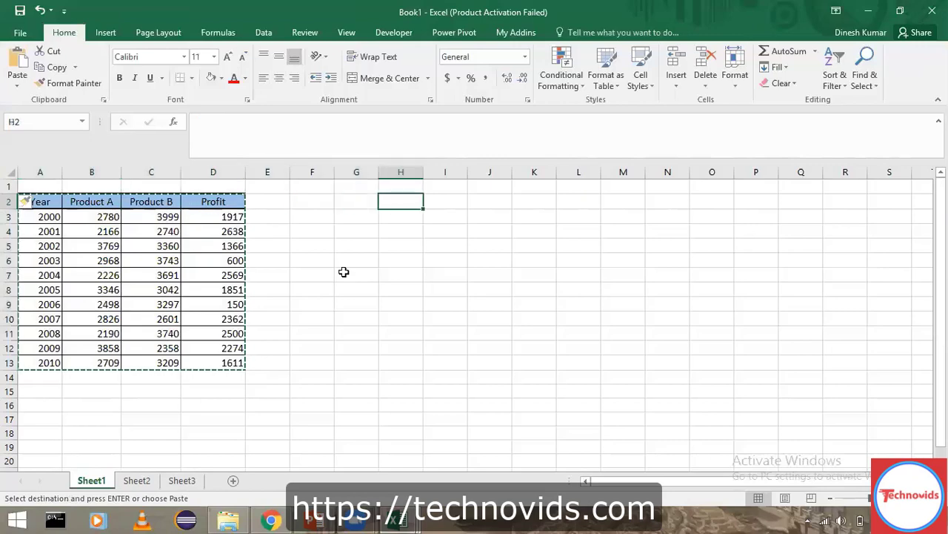
Paste the copied product table at H2 and widen its columns to fit the headers
key("ctrl+v")
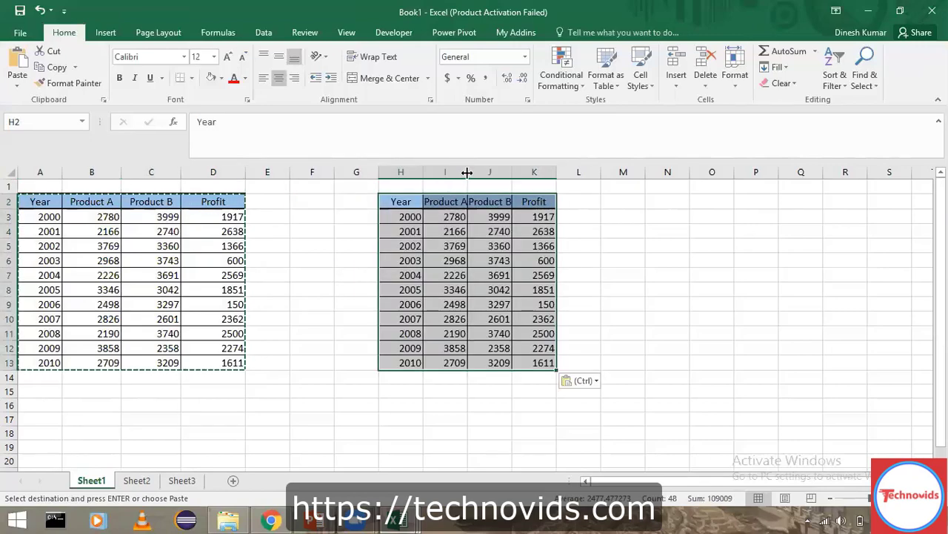
left_click_drag(468, 172, 599, 172)
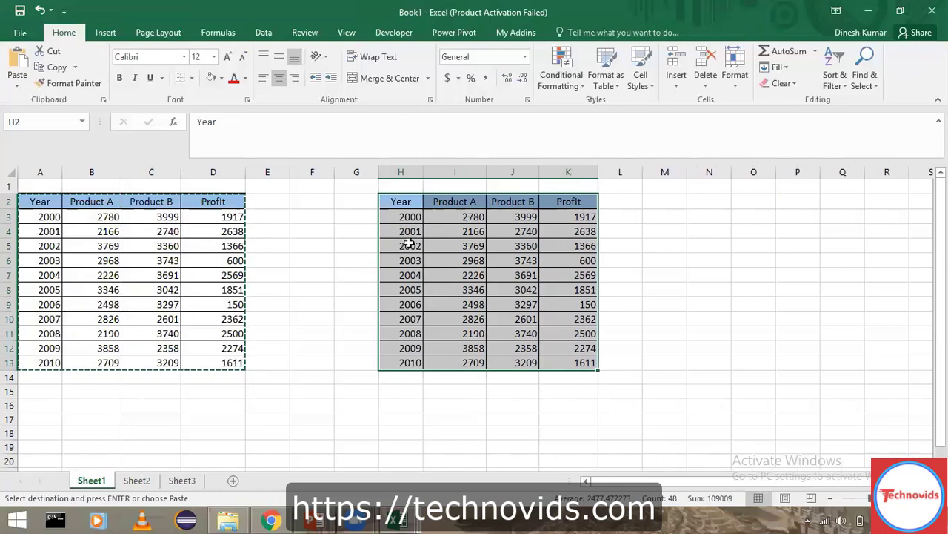
left_click(461, 216)
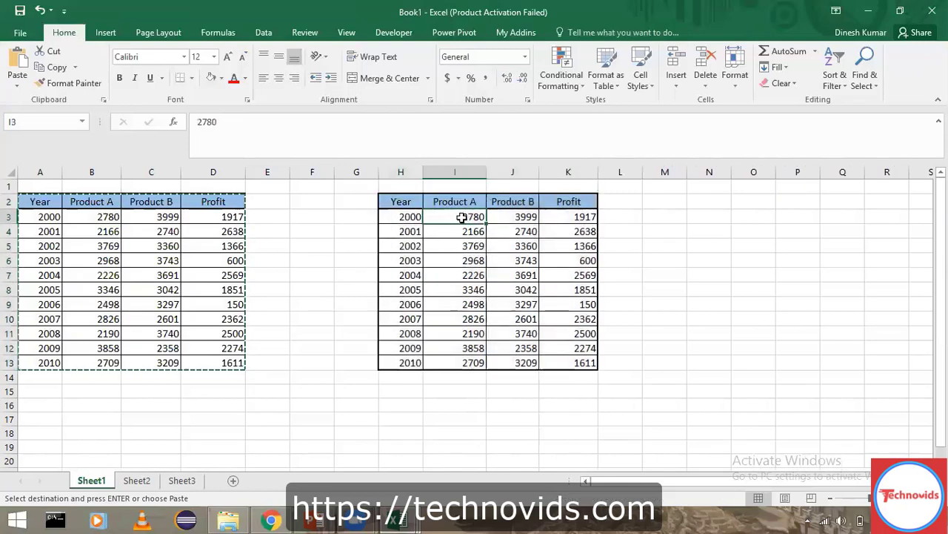
key("Escape")
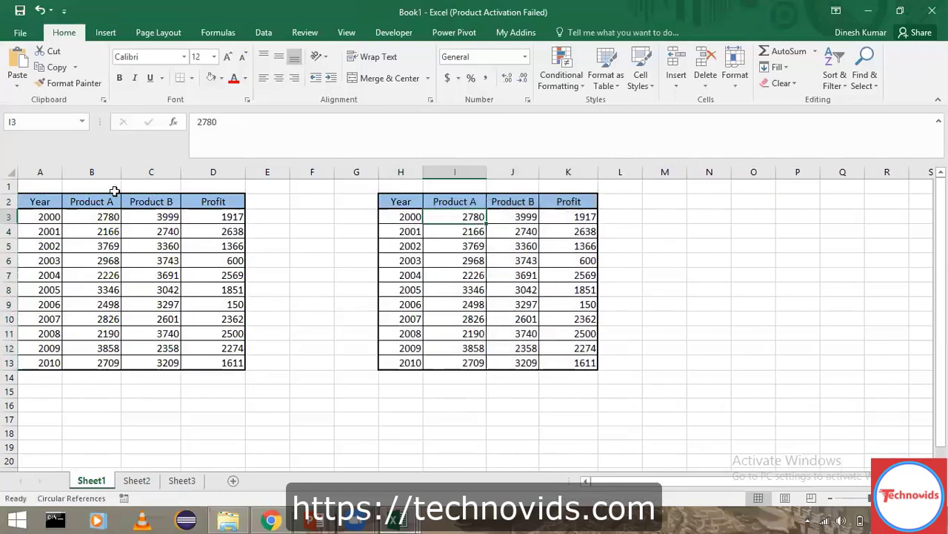
Enter the flags TRUE, FALSE and TRUE in B1, C1 and D1 above the original table's headers
left_click(109, 186)
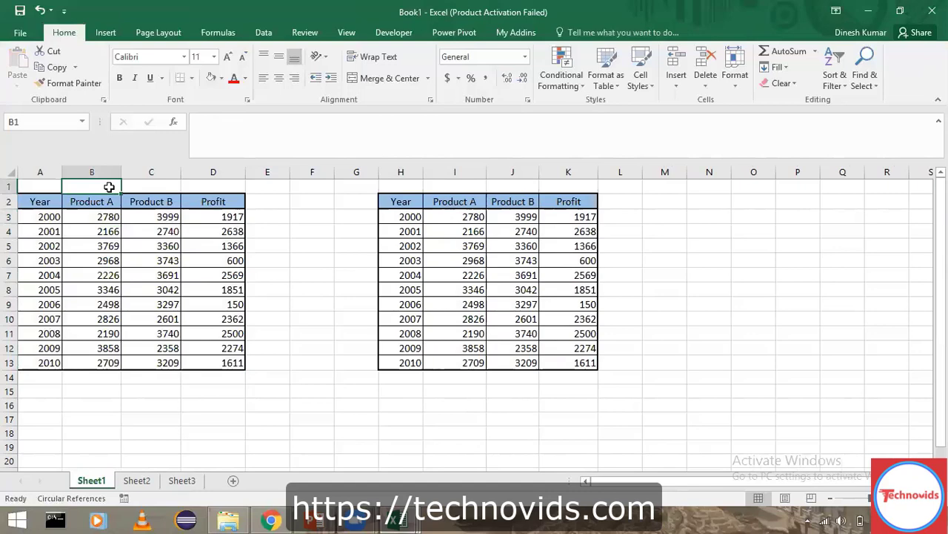
type("TRUE")
key("Tab")
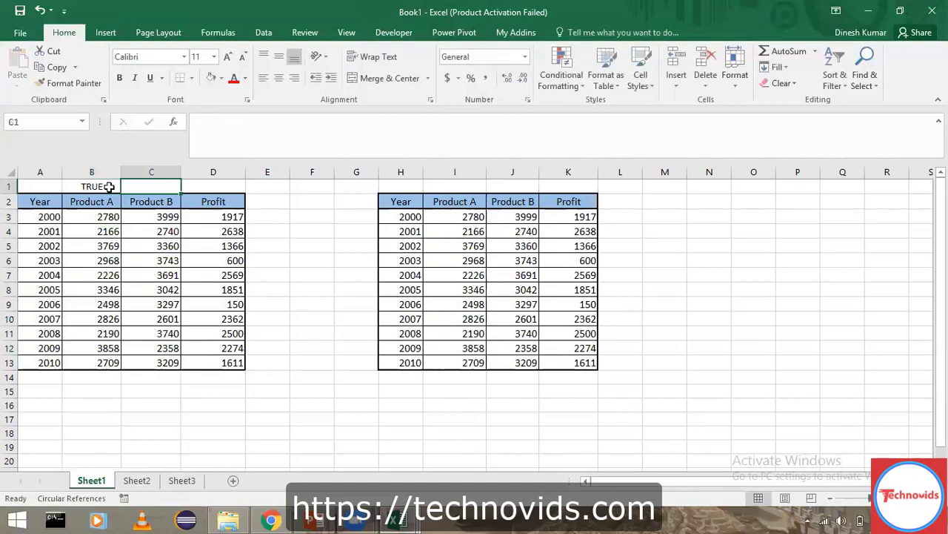
type("FALSE")
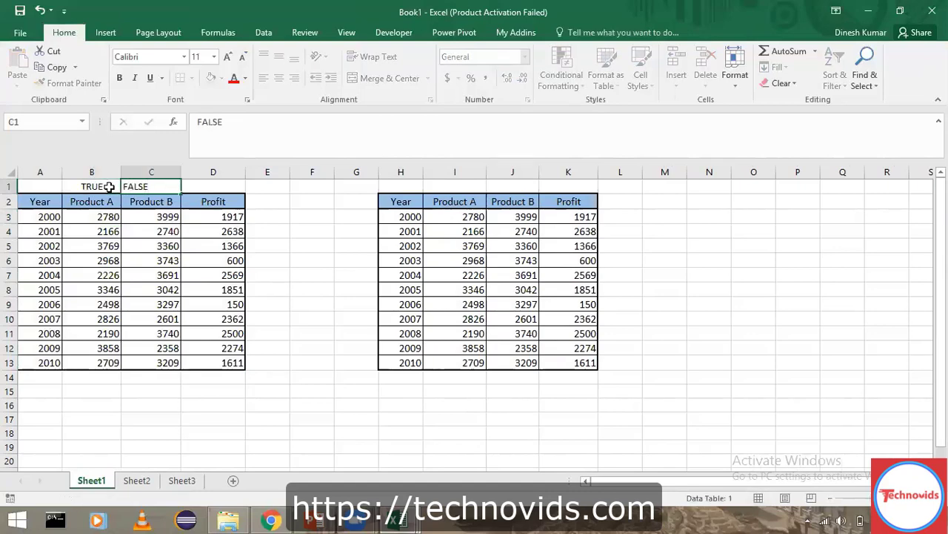
key("Tab")
type("TRUE")
key("Return")
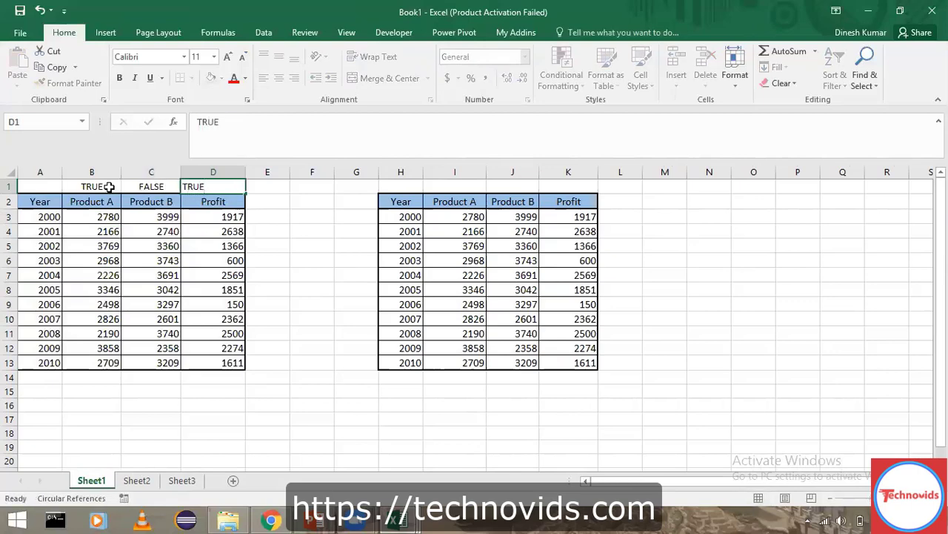
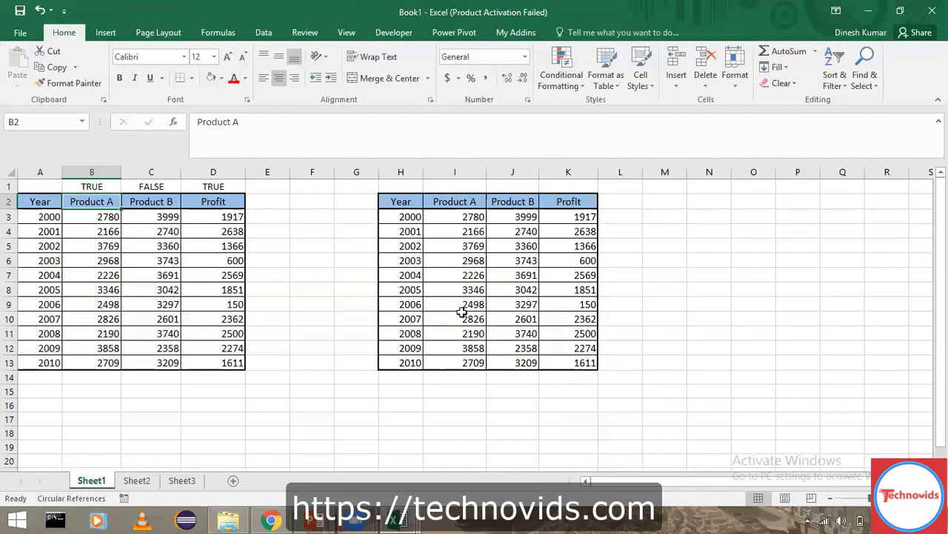
Enter the formula =IF(B1=TRUE,B3,NA()) in I3, the first Product A cell of the copied table
left_click(437, 213)
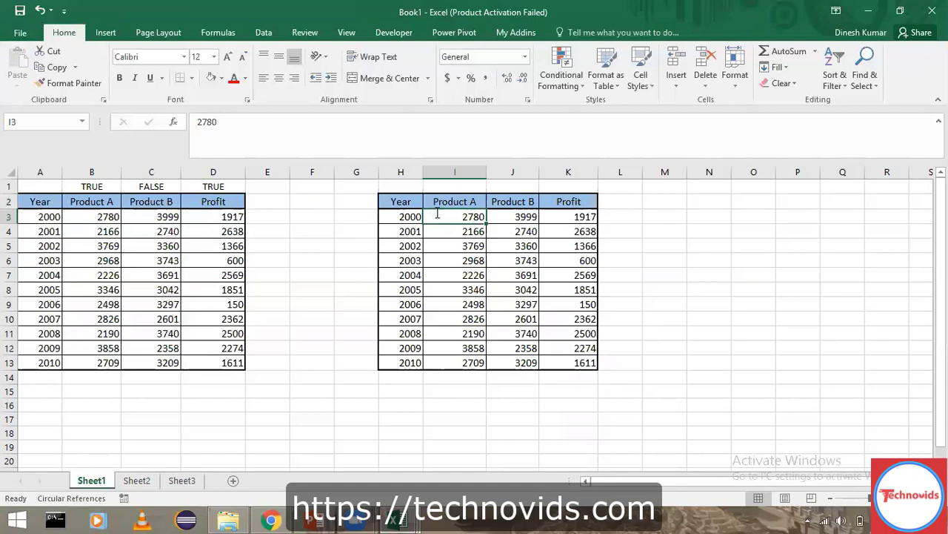
type("=if")
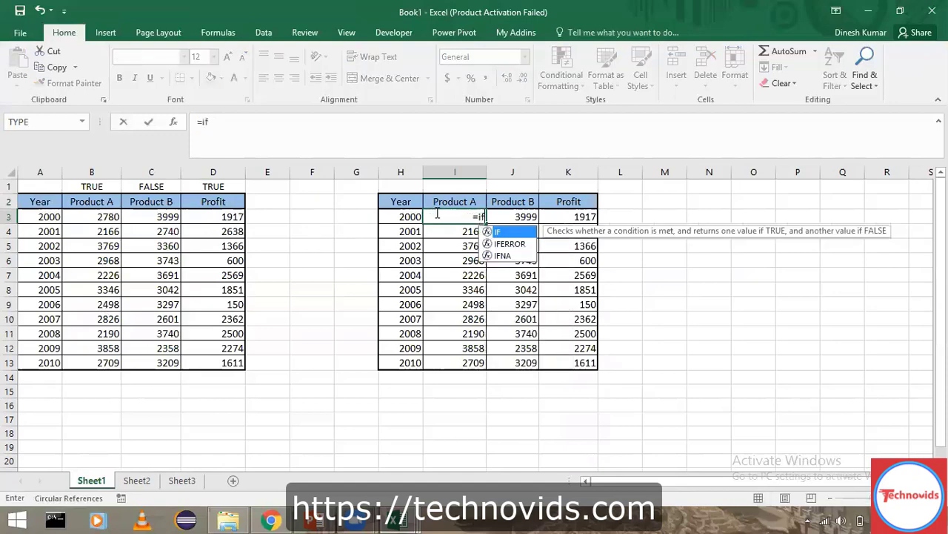
key("Tab")
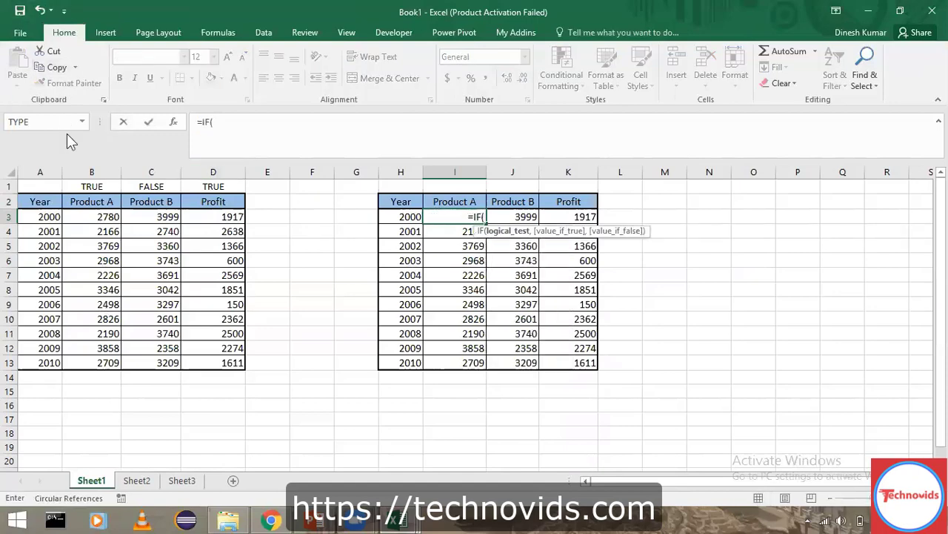
left_click(106, 186)
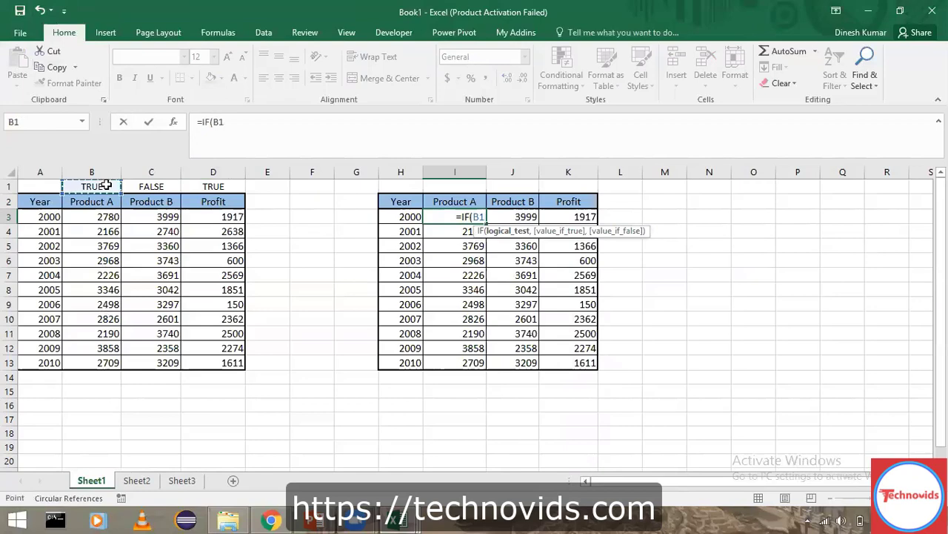
type("=")
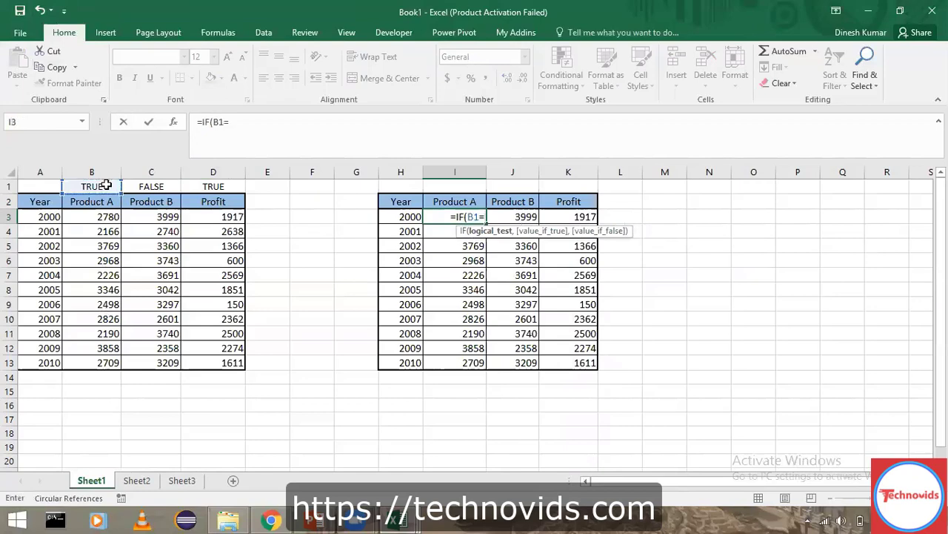
type("true")
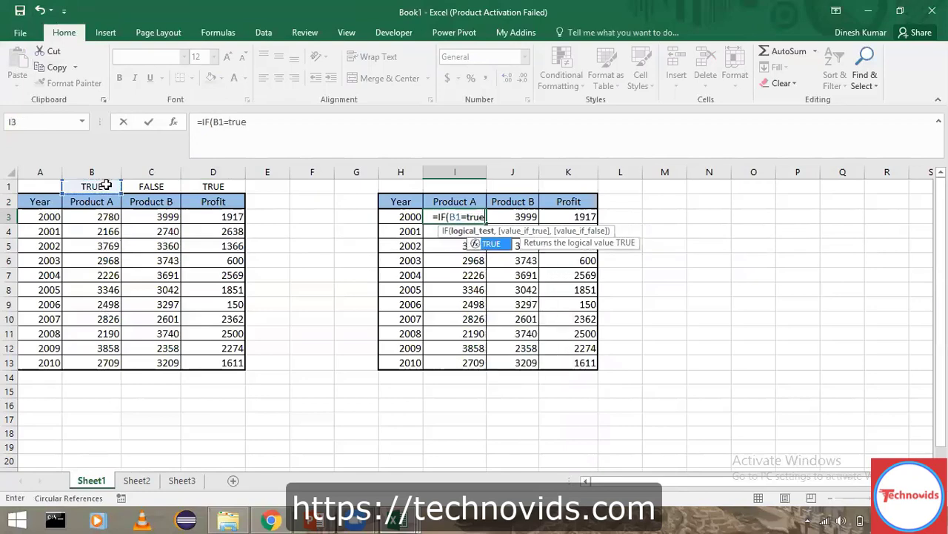
key("Tab")
type(",")
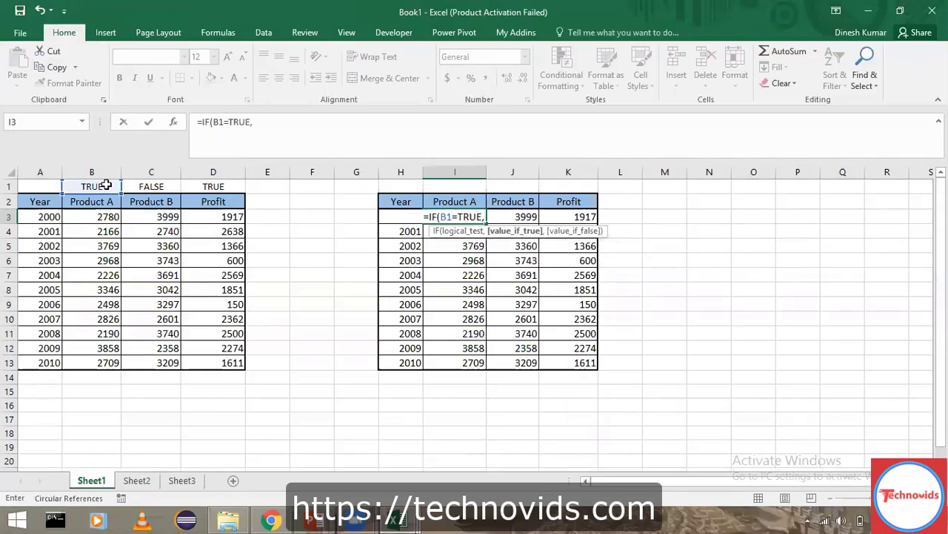
left_click(97, 217)
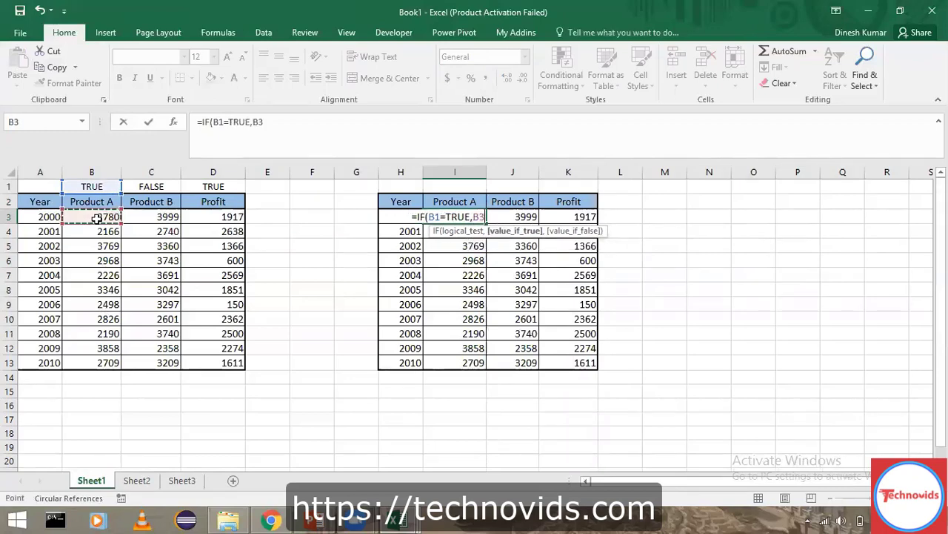
type(",")
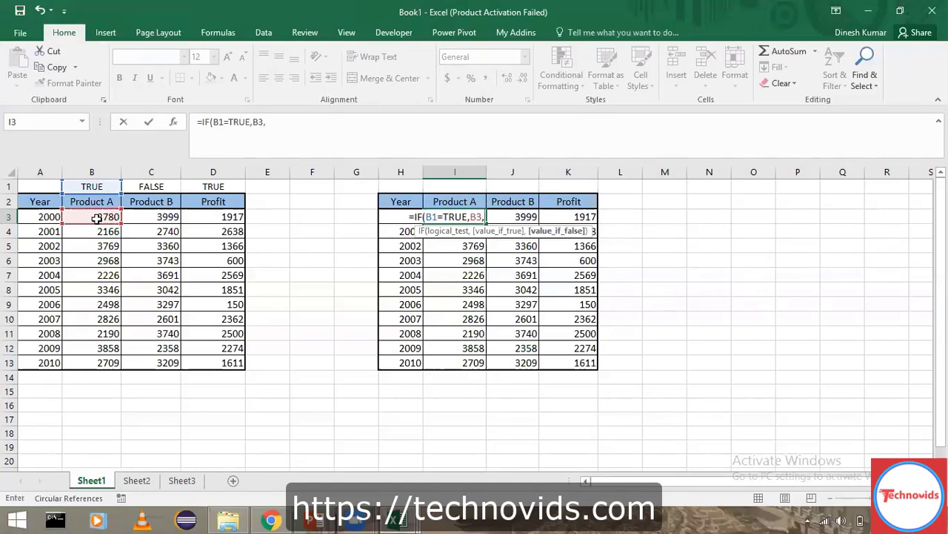
type("NA")
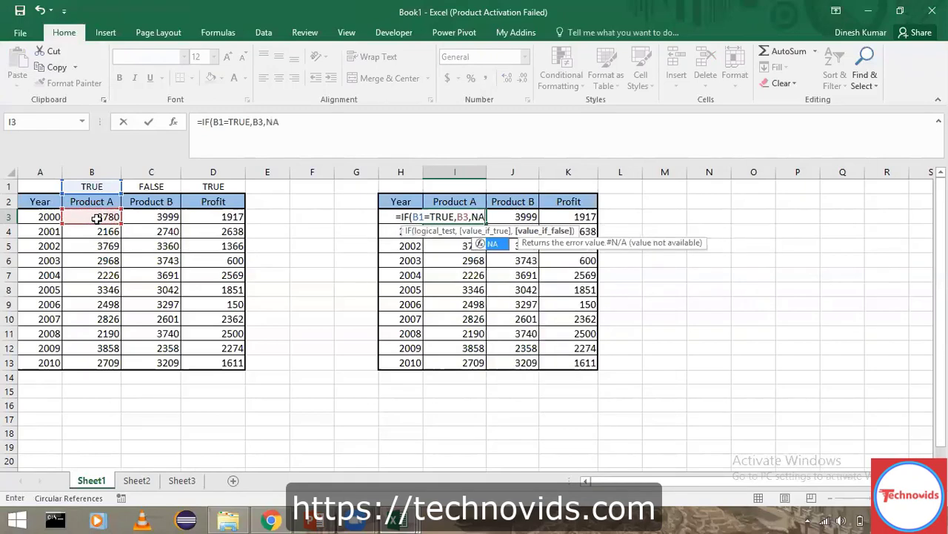
type("(")
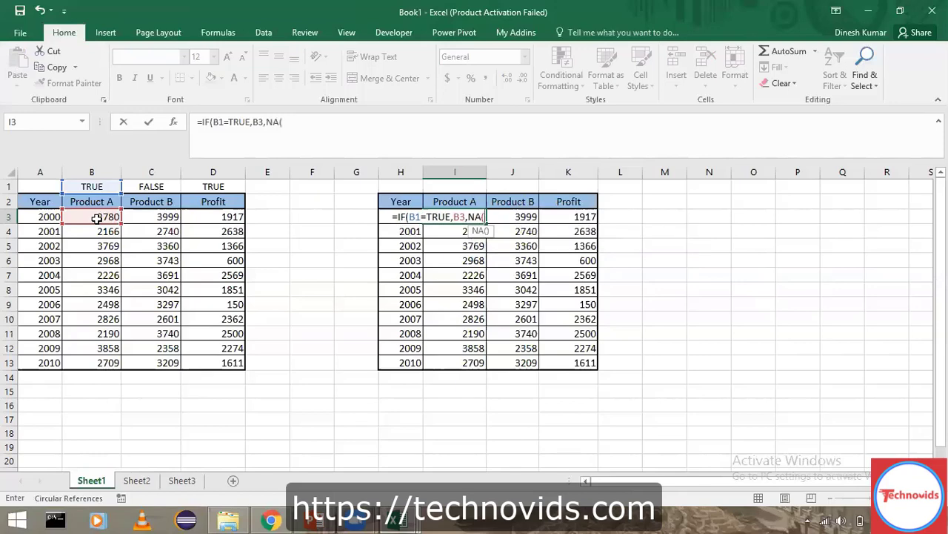
type("))")
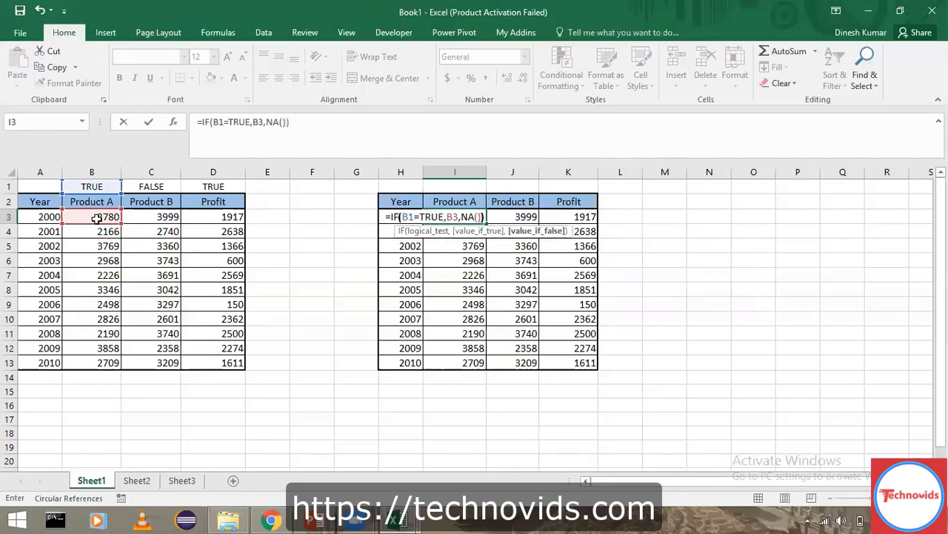
key("Return")
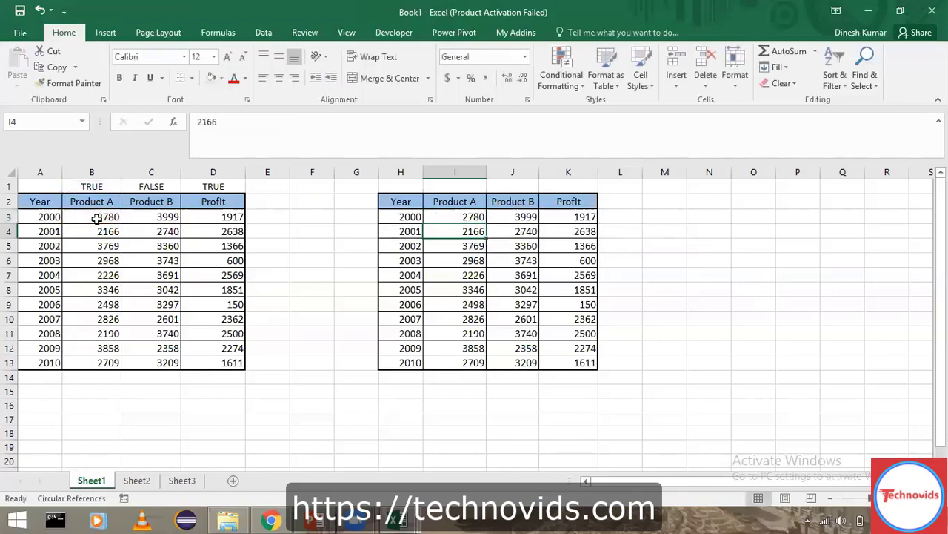
Make the B1 reference in the I3 formula fully absolute as $B$1
key("Up")
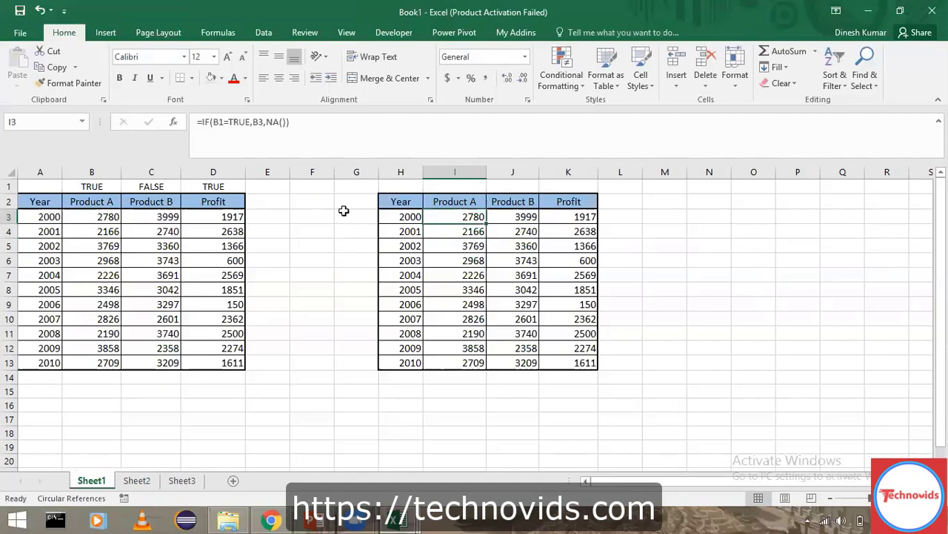
double_click(451, 217)
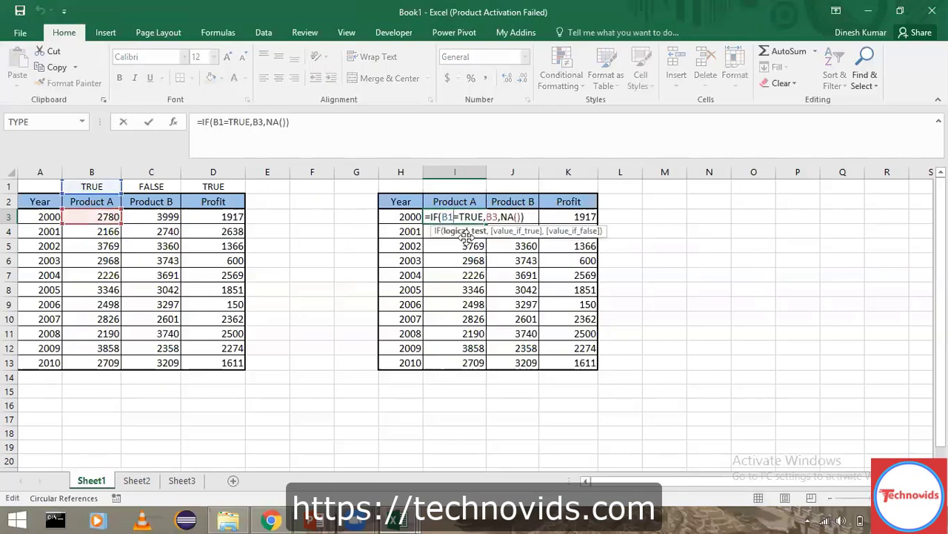
key("shift+Left")
key("shift+Left")
key("F4")
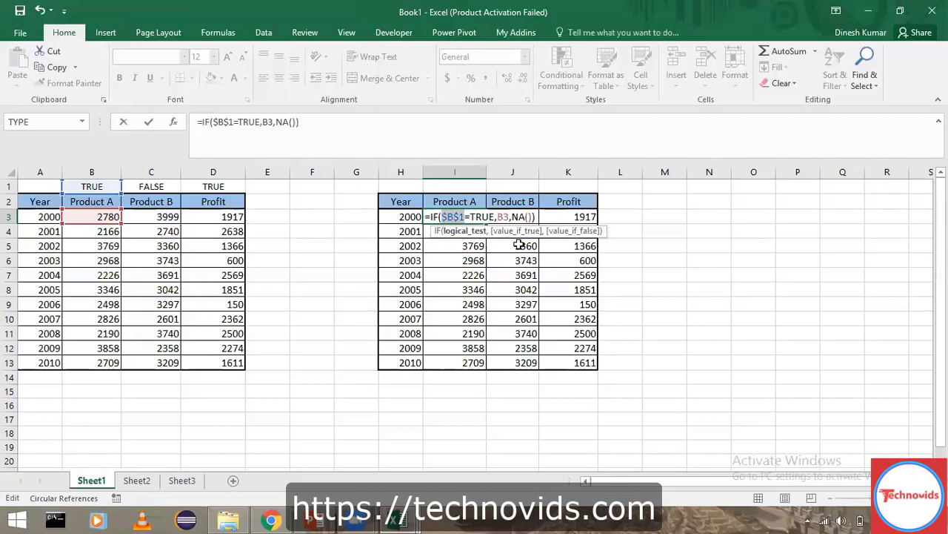
key("Return")
Fill the I3 formula with $B$1 down to row 13 and across the Product B and Profit columns
key("Up")
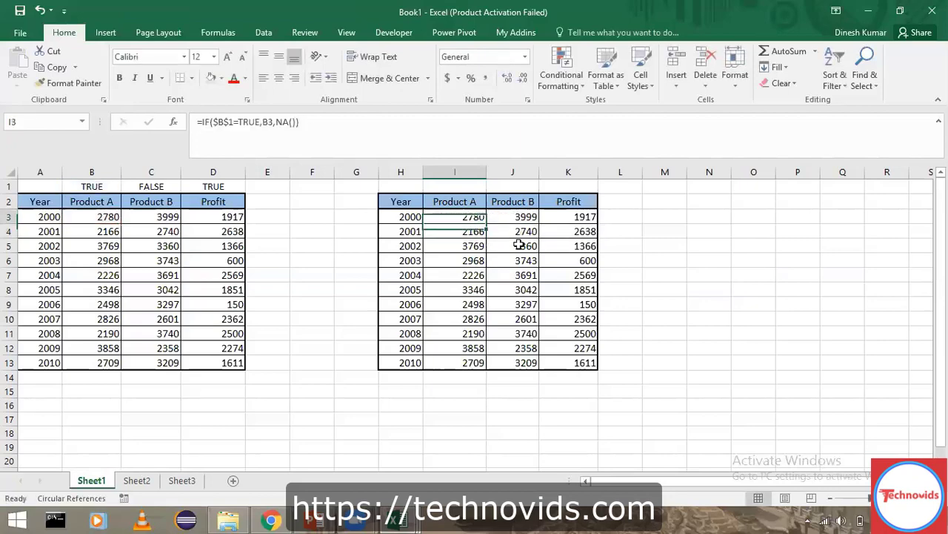
key("ctrl+shift+Down")
key("ctrl+d")
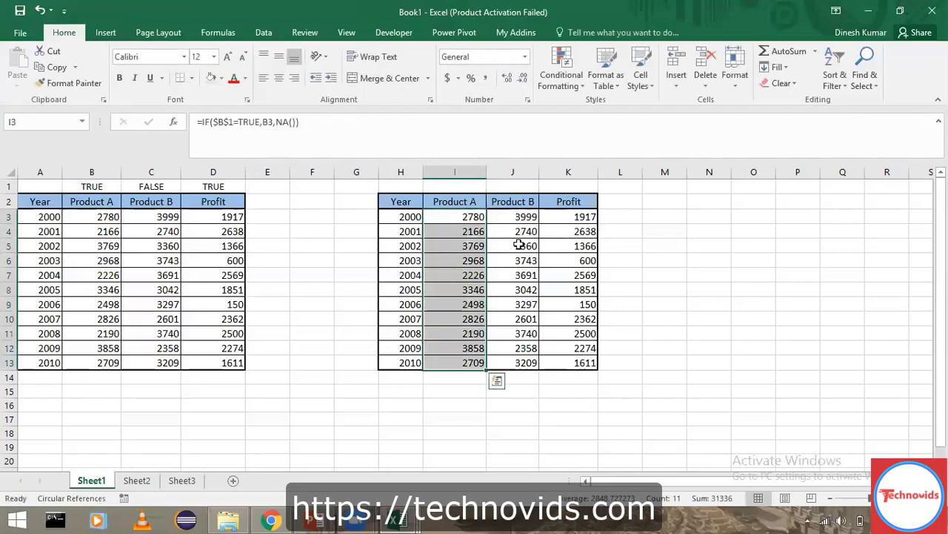
key("shift+Right")
key("shift+Right")
key("ctrl+r")
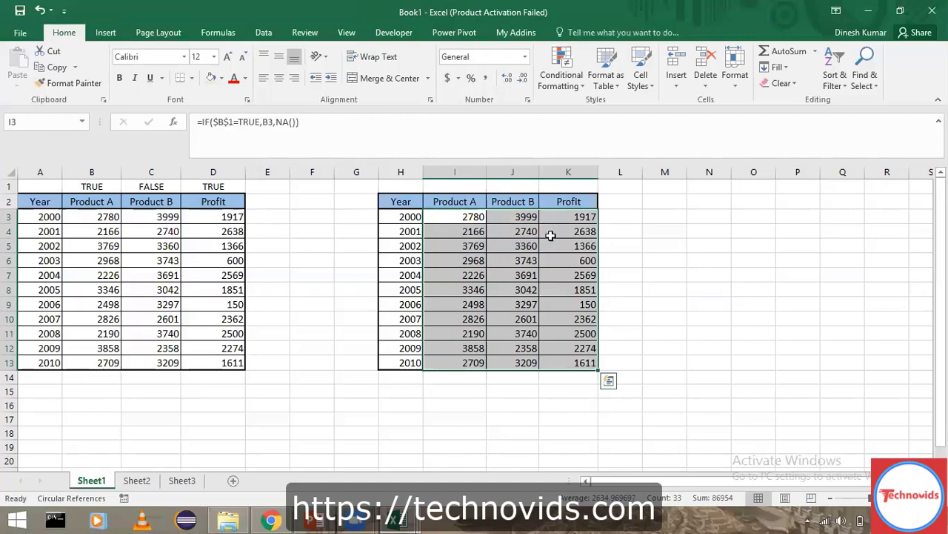
Check the formula in J3, and change the flag reference in the I3 formula to B$1 so only the row is locked
double_click(510, 217)
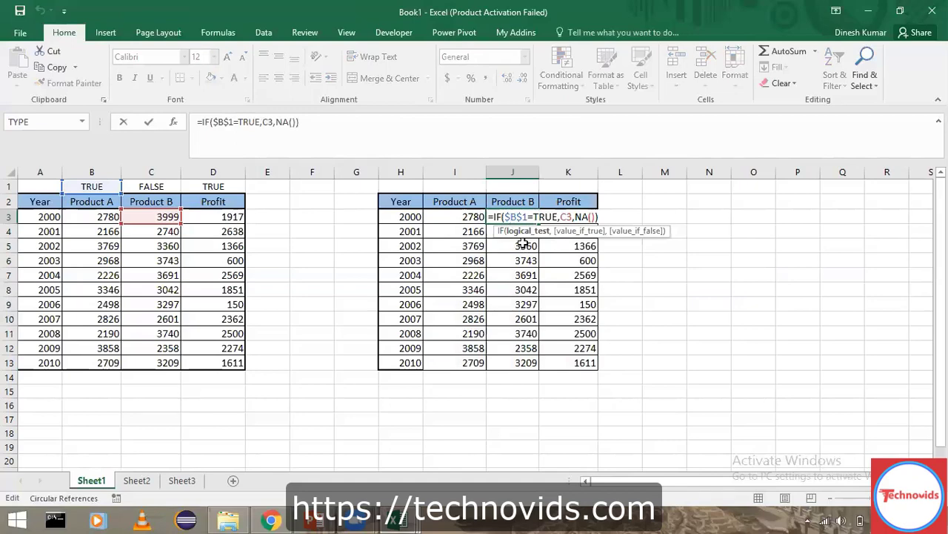
key("Escape")
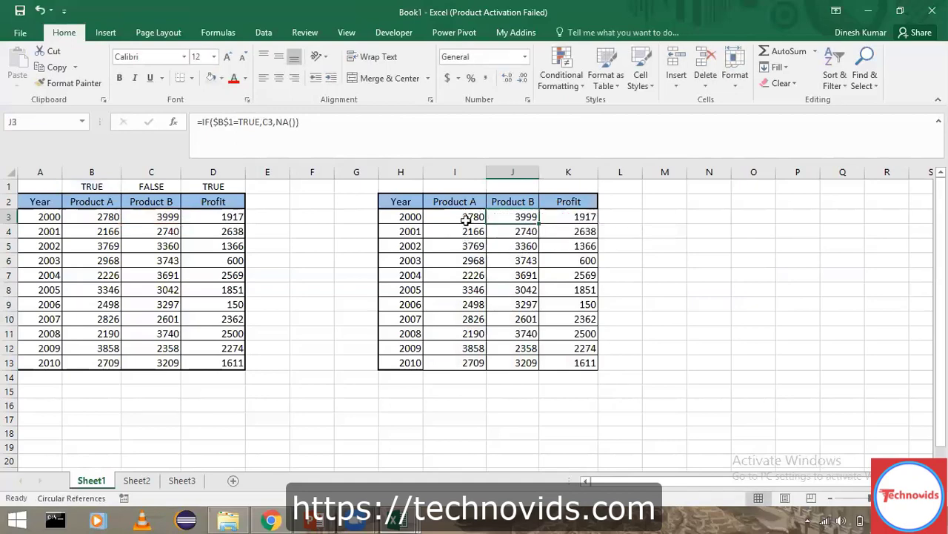
double_click(466, 217)
left_click(455, 217)
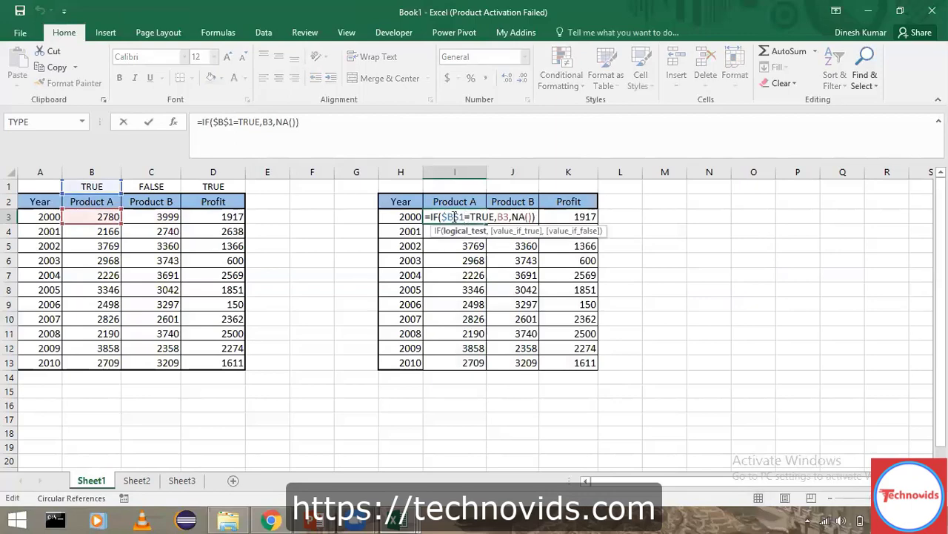
key("F4")
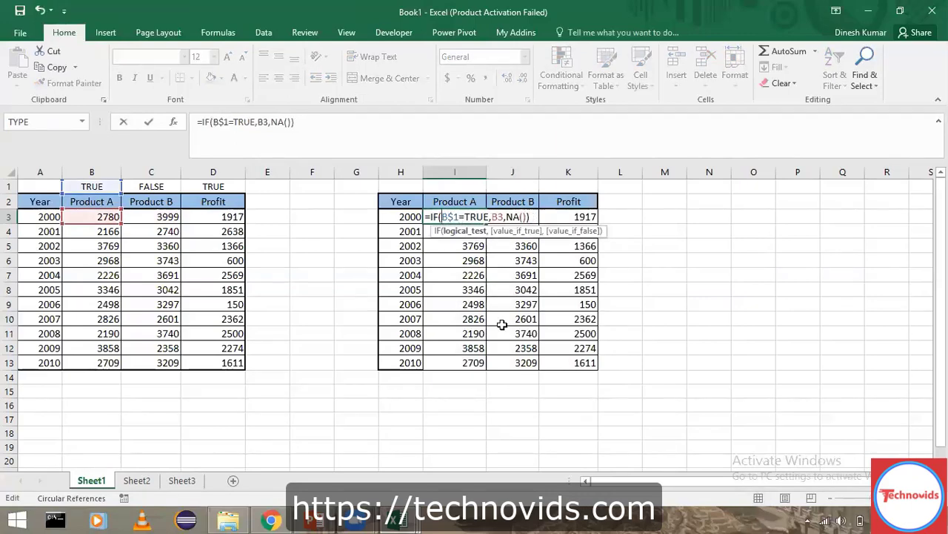
key("Return")
Fill the I3 formula with B$1 down to row 13 and across the Product B and Profit columns
key("Up")
key("ctrl+shift+Down")
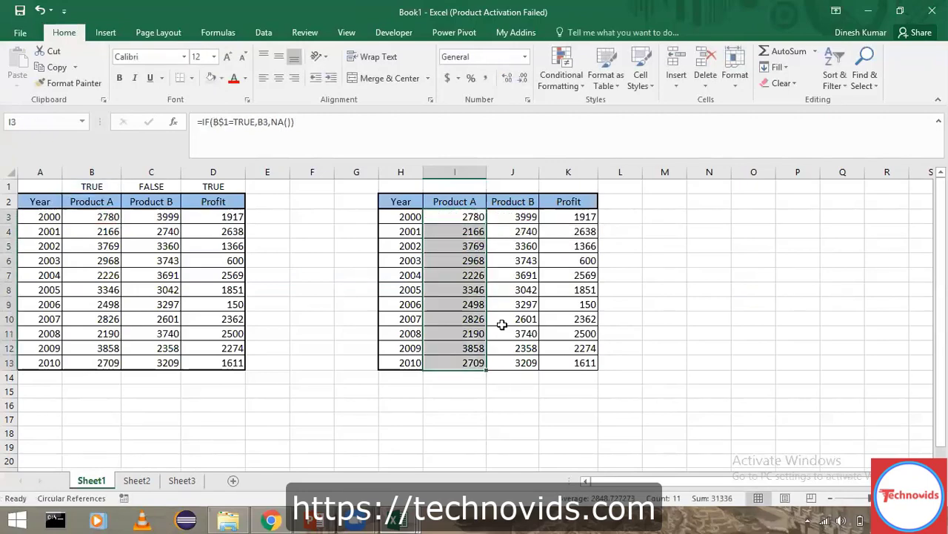
key("shift+Right")
key("ctrl+r")
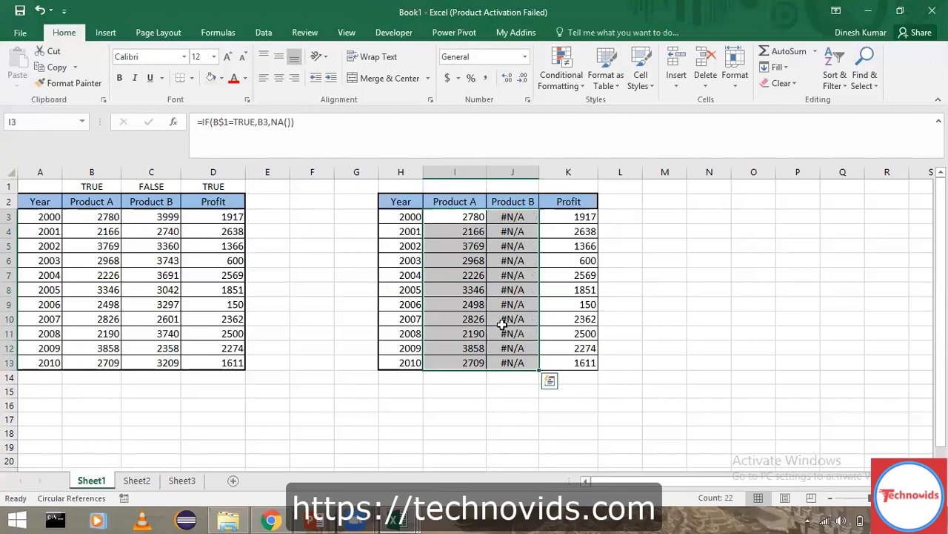
key("shift+Right")
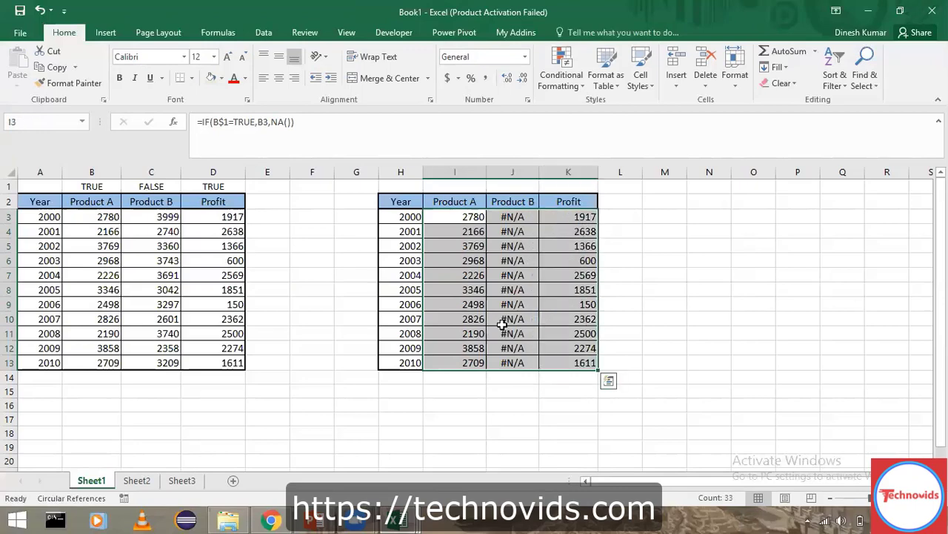
key("Right")
key("Right")
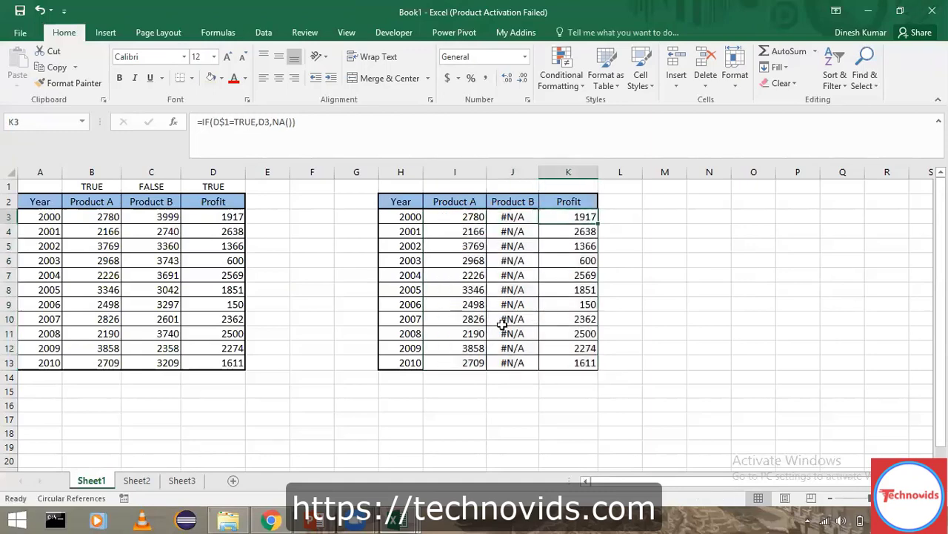
key("Down")
key("Down")
key("Down")
key("Down")
key("Left")
key("Left")
key("Left")
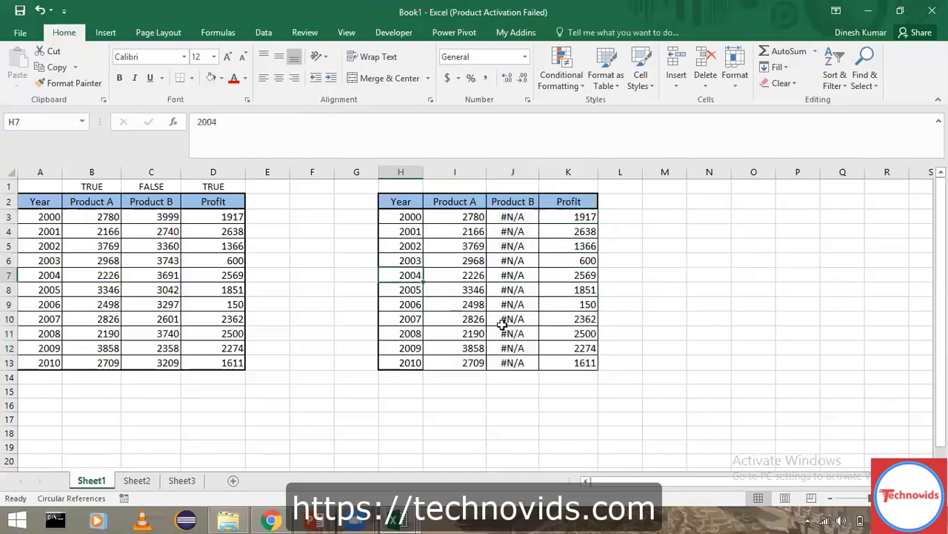
key("ctrl+Up")
key("ctrl+a")
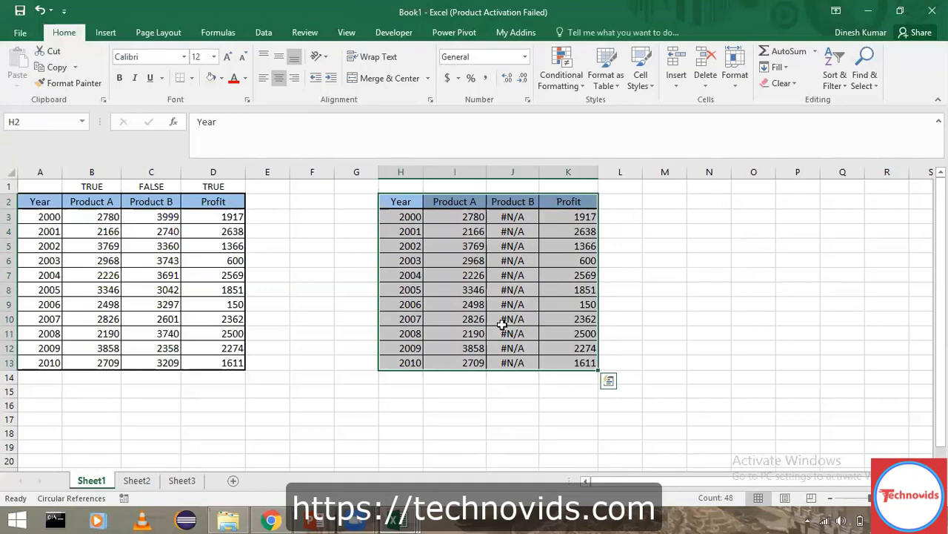
key("ctrl+Down")
key("Down")
key("Down")
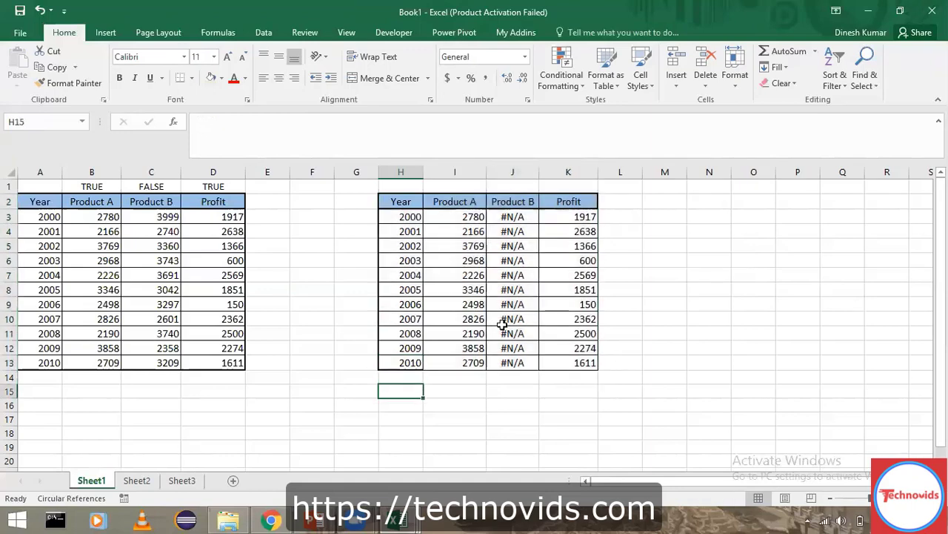
key("Down")
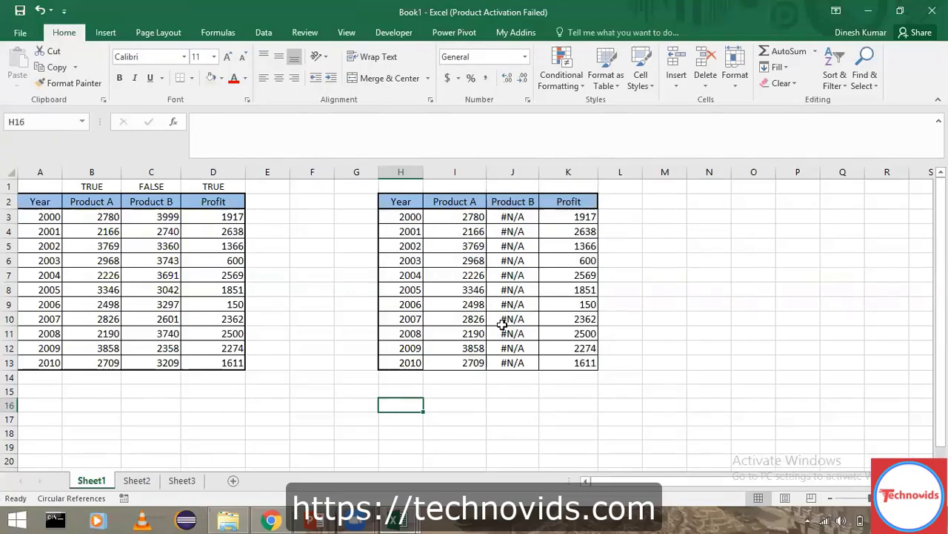
Insert a form-control check box below the copied table, spanning about columns G to I in rows 18 and 19
left_click(100, 186)
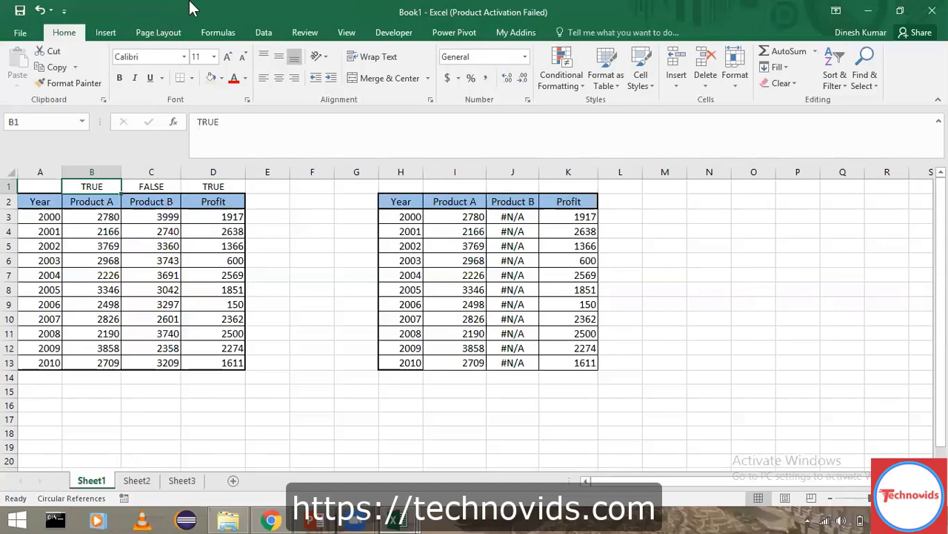
left_click(394, 31)
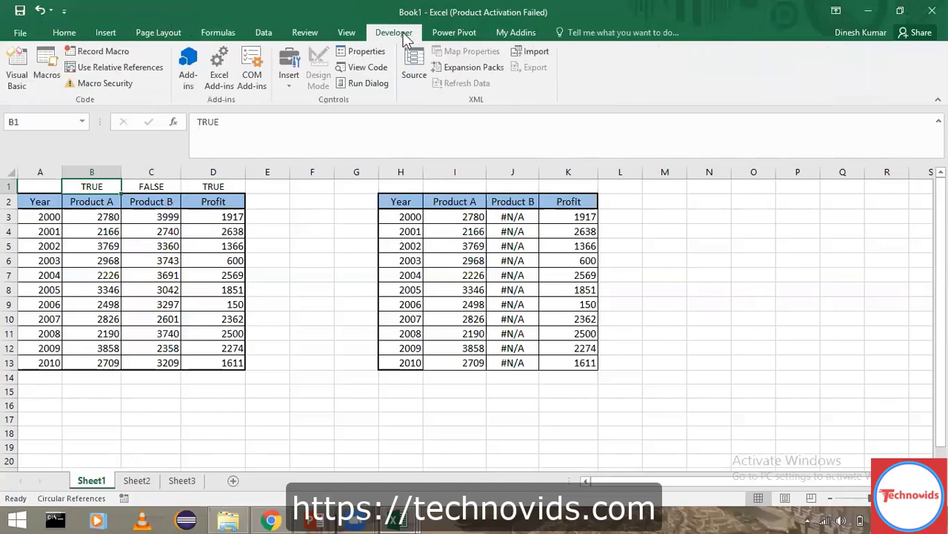
left_click(286, 79)
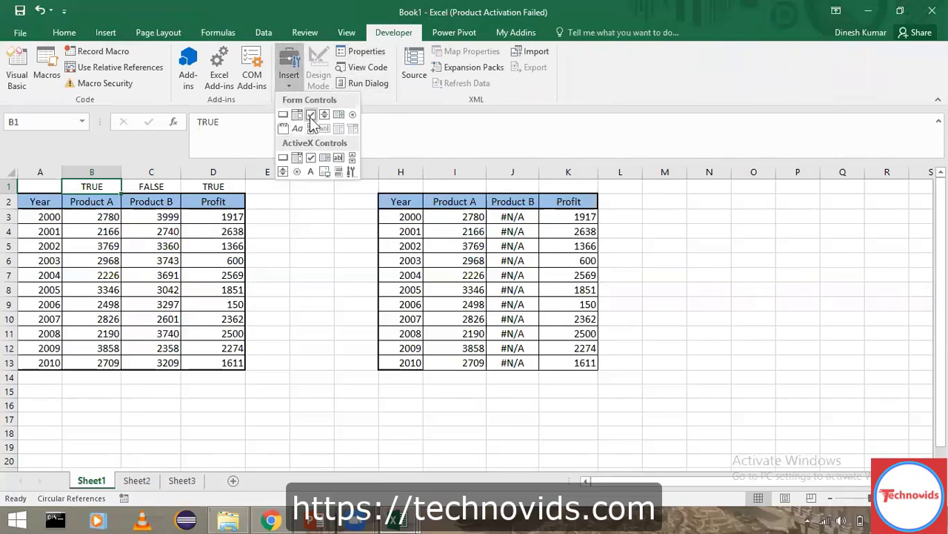
left_click(310, 116)
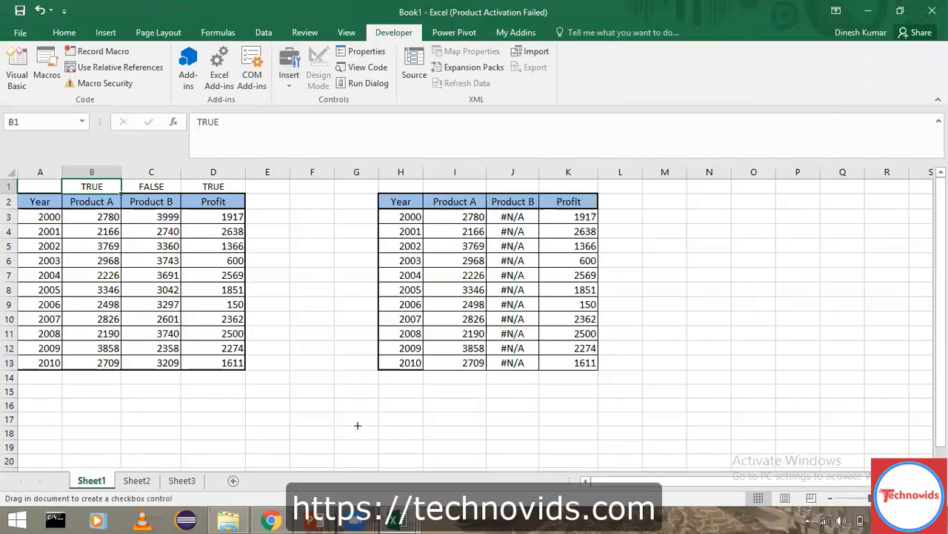
mouse_move(354, 423)
left_mouse_down()
mouse_move(449, 437)
mouse_move(450, 448)
left_mouse_up()
Link the new check box to cell $B$1, the Product A flag
right_click(453, 457)
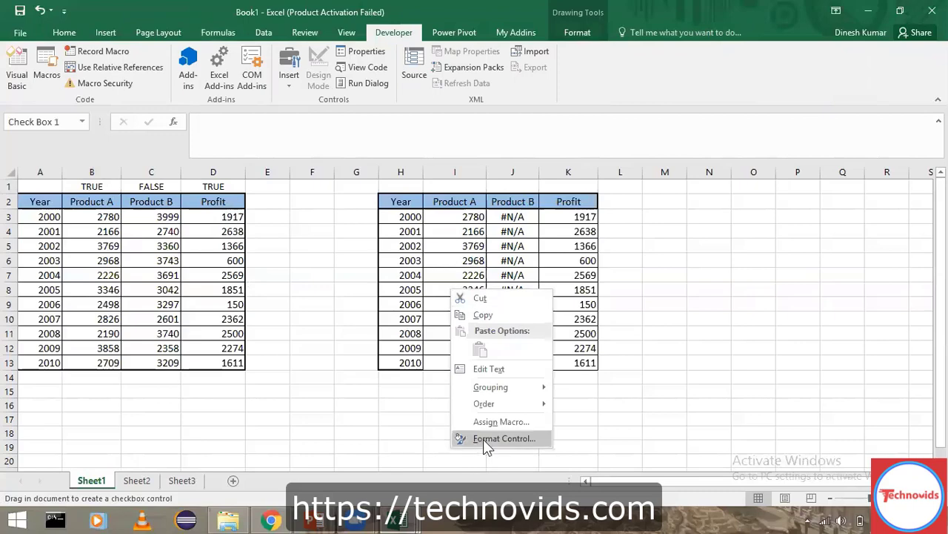
left_click(485, 439)
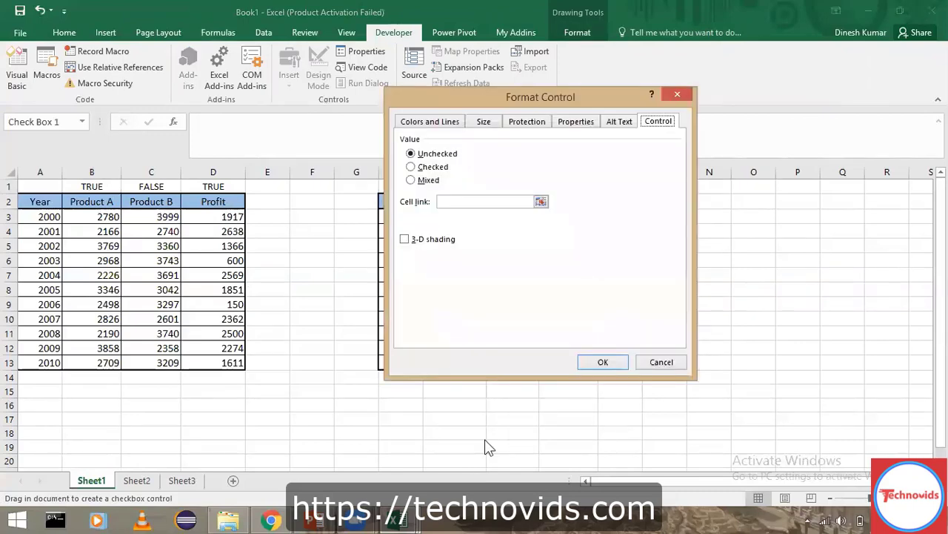
left_click(457, 201)
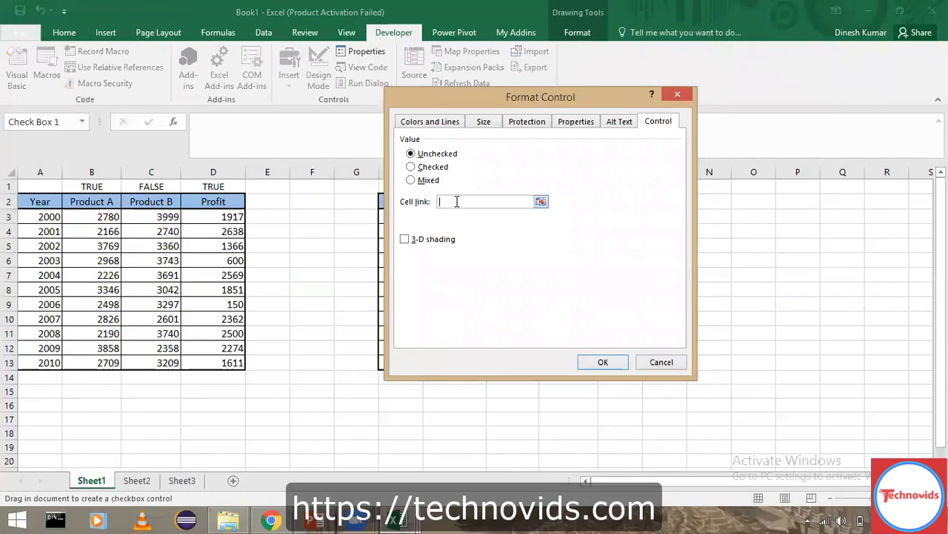
left_click(97, 186)
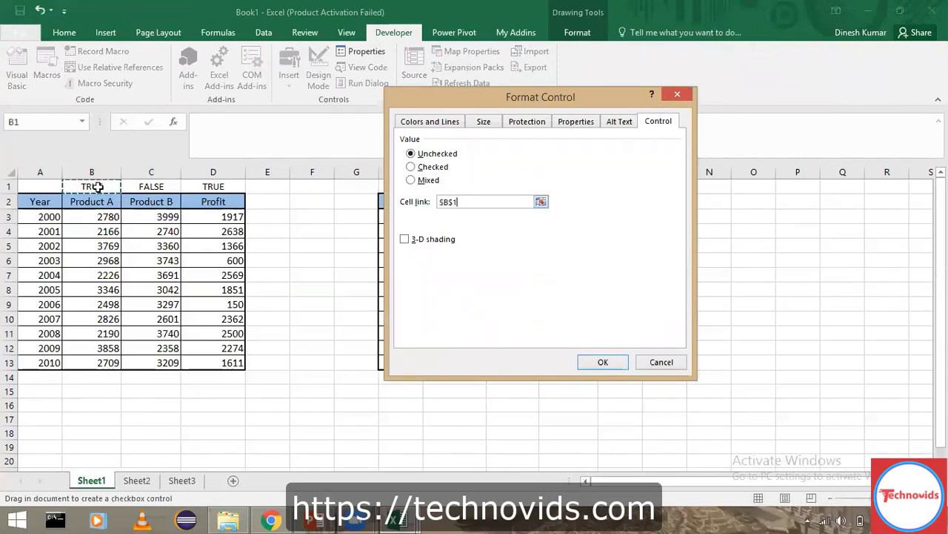
left_click(602, 363)
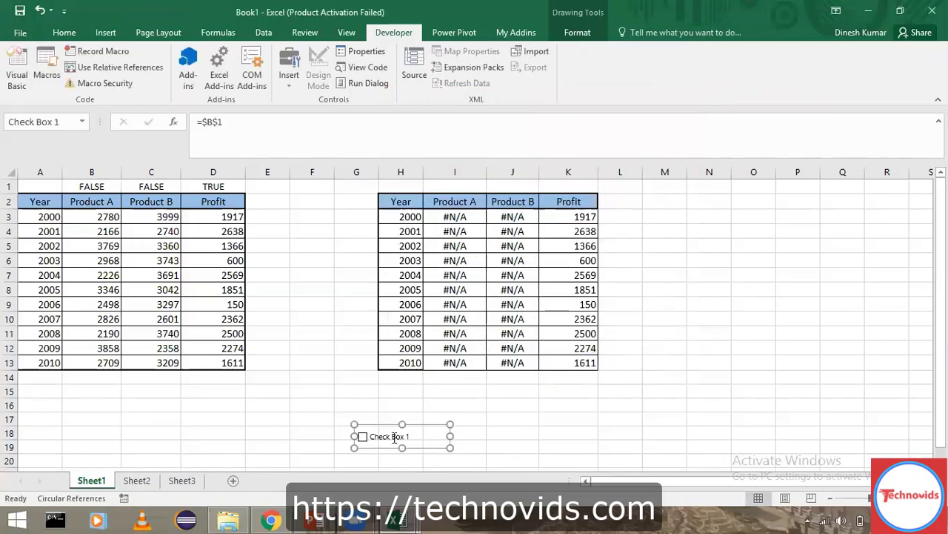
Change the check box label to PRODUCT A
left_click(394, 437)
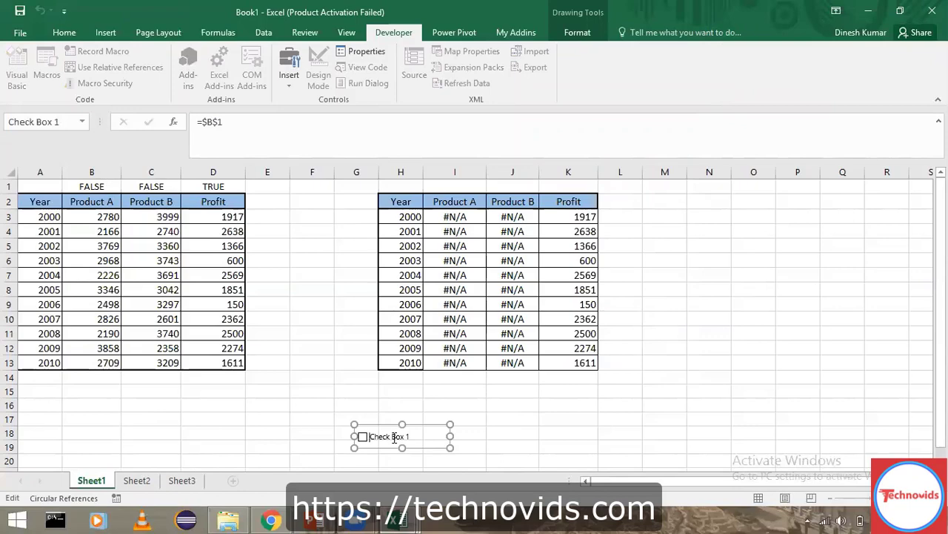
key("ctrl+shift+Right")
key("ctrl+shift+Right")
type("PRODUCT")
left_click(482, 418)
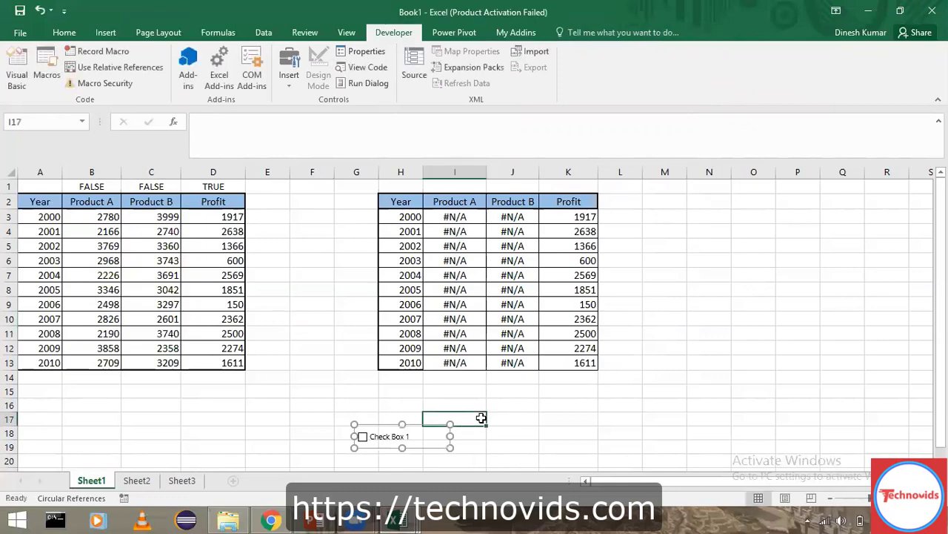
Duplicate the PRODUCT A check box and place the copy just to its right on the same line
right_click(418, 444)
key("Escape")
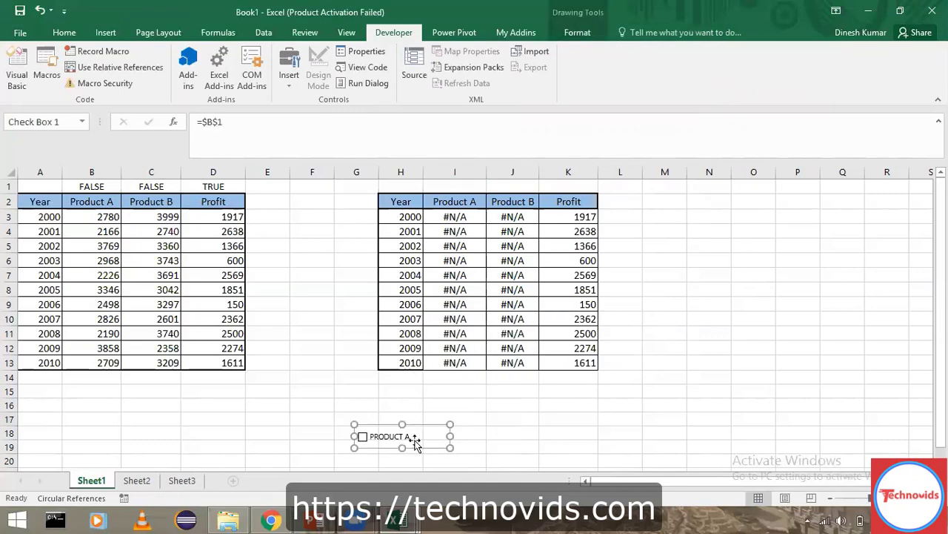
left_click(522, 418)
key("ctrl+v")
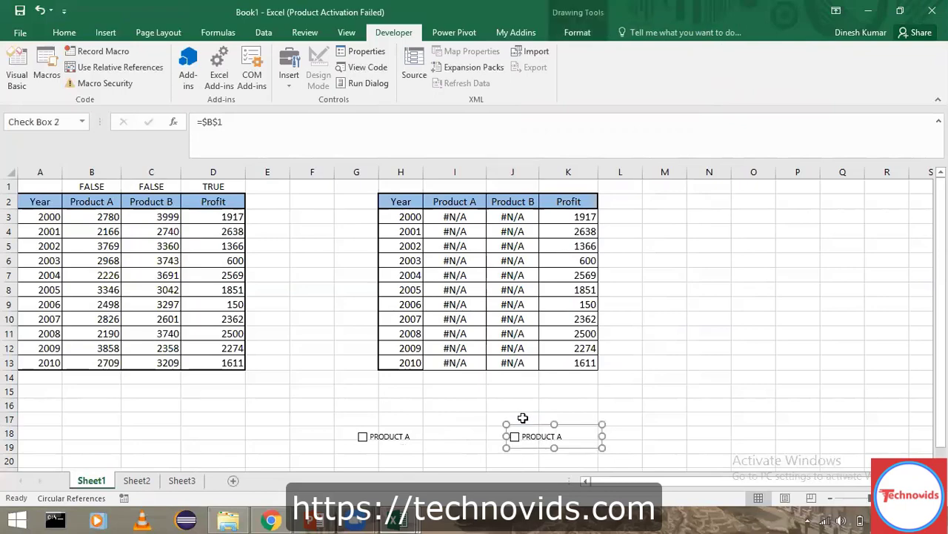
left_click_drag(574, 427, 522, 426)
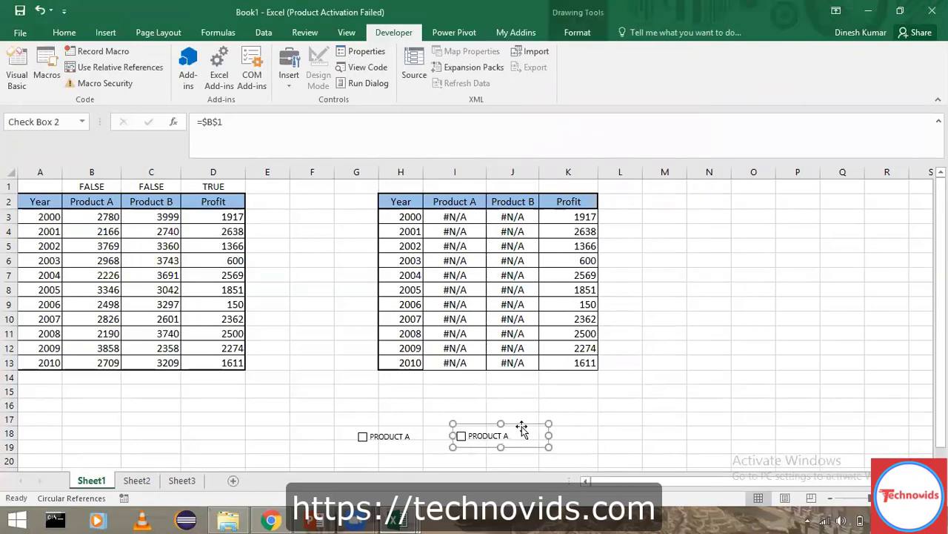
Change the label of the copied check box to PRODUCT B
left_click(502, 437)
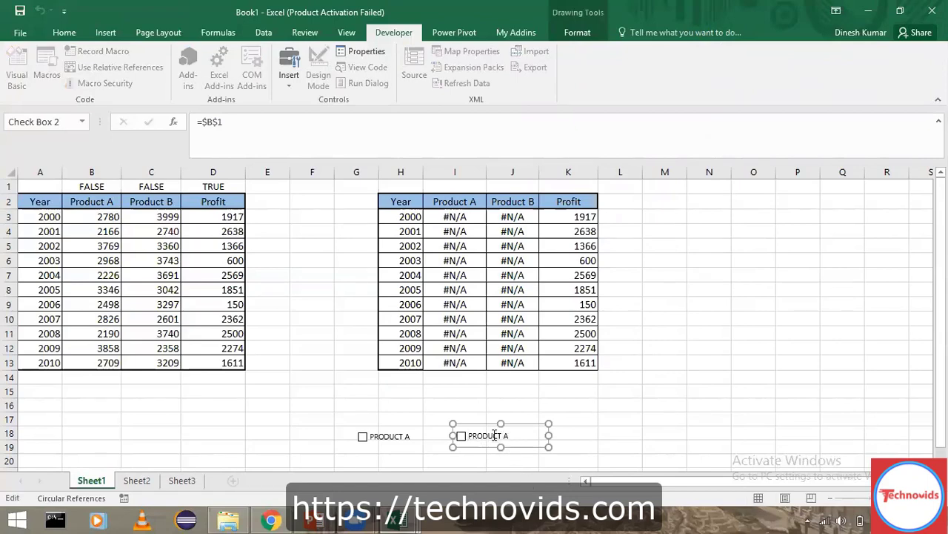
key("End")
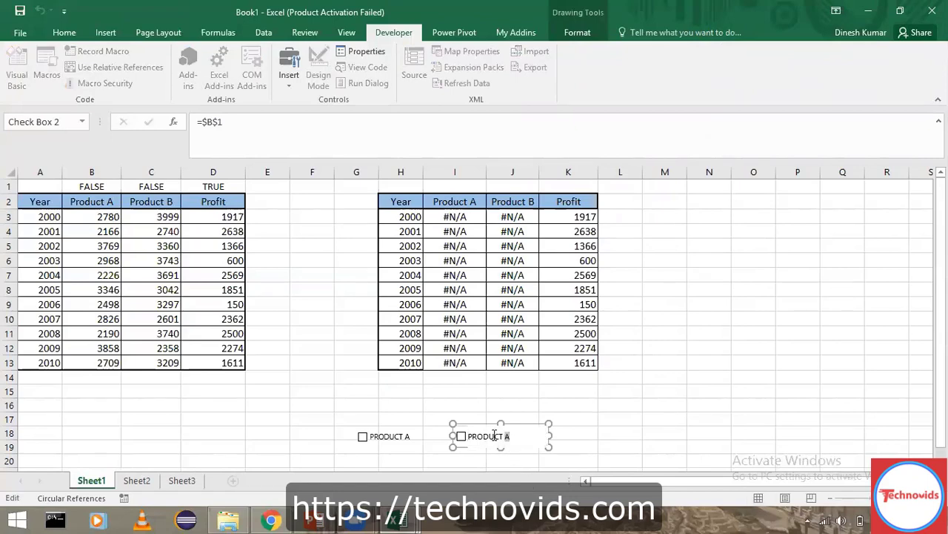
key("BackSpace")
type("B")
left_click(620, 405)
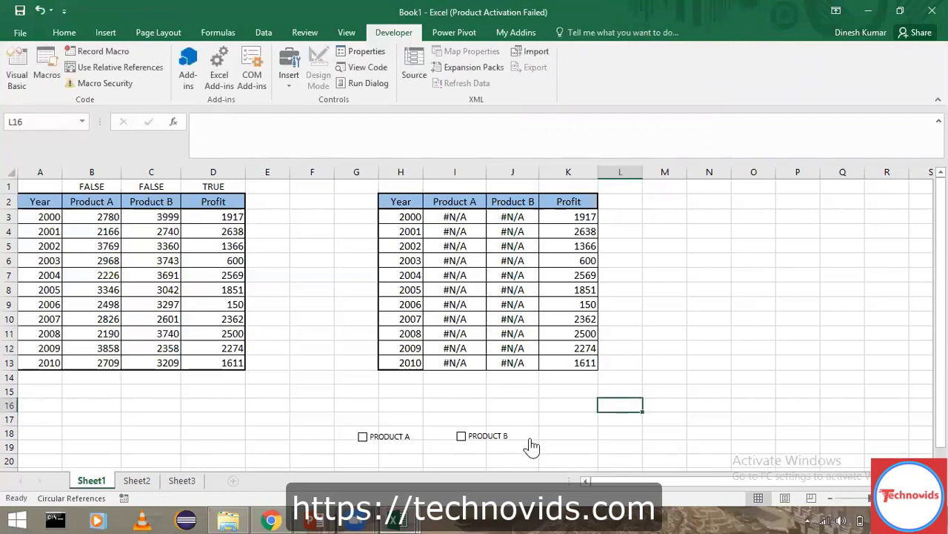
Replace the PRODUCT B check box's cell link with C1, the Product B flag
right_click(493, 443)
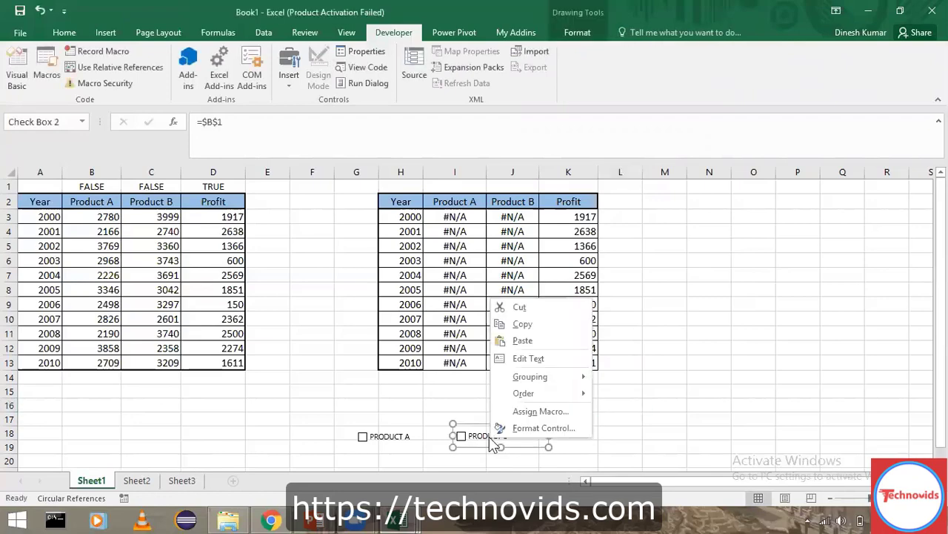
left_click(543, 430)
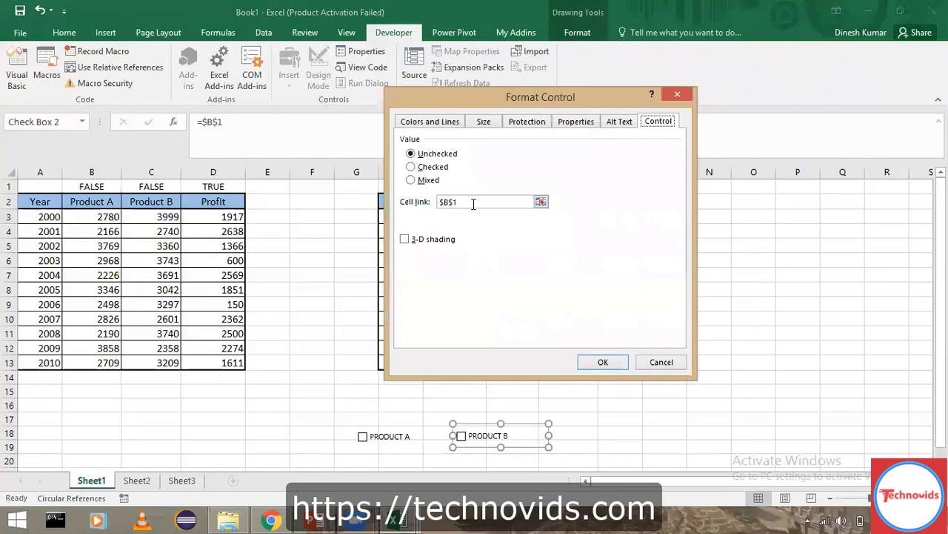
left_click(466, 202)
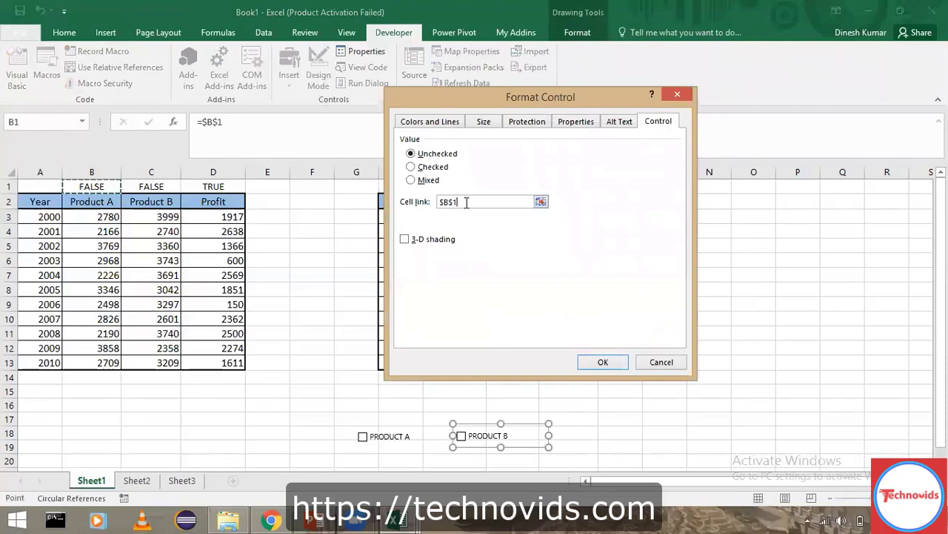
key("BackSpace")
key("BackSpace")
key("BackSpace")
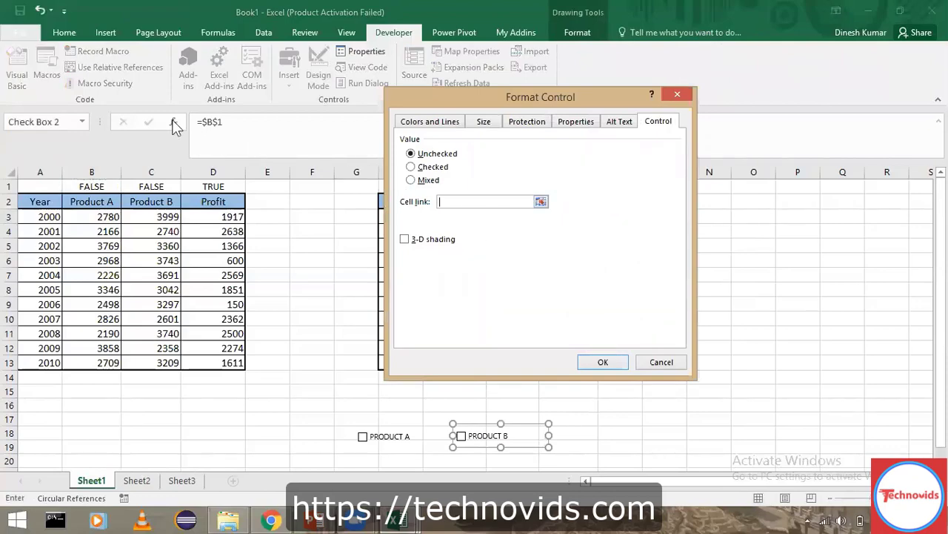
left_click(163, 188)
key("Return")
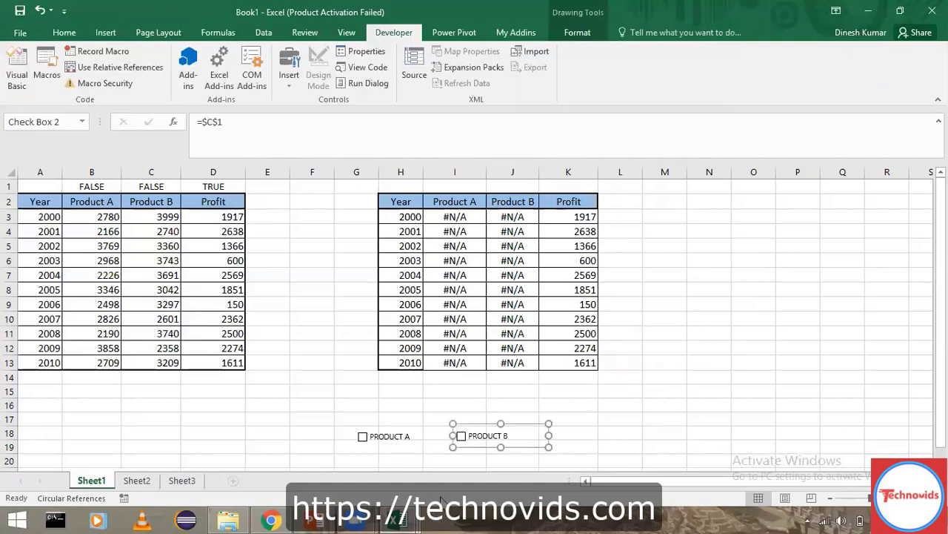
Paste another copy of the PRODUCT A check box and align it to the right of PRODUCT B
left_click(636, 435)
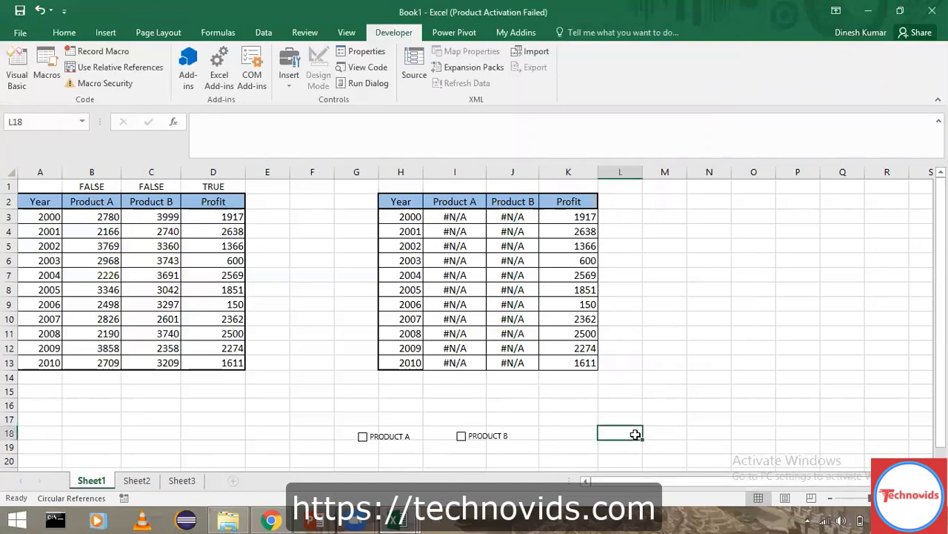
key("ctrl+v")
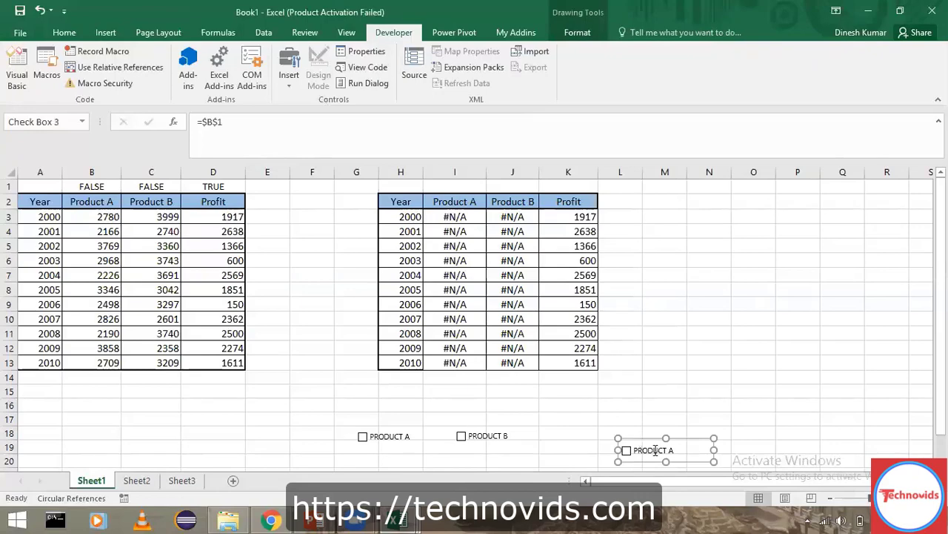
left_click_drag(682, 438, 609, 428)
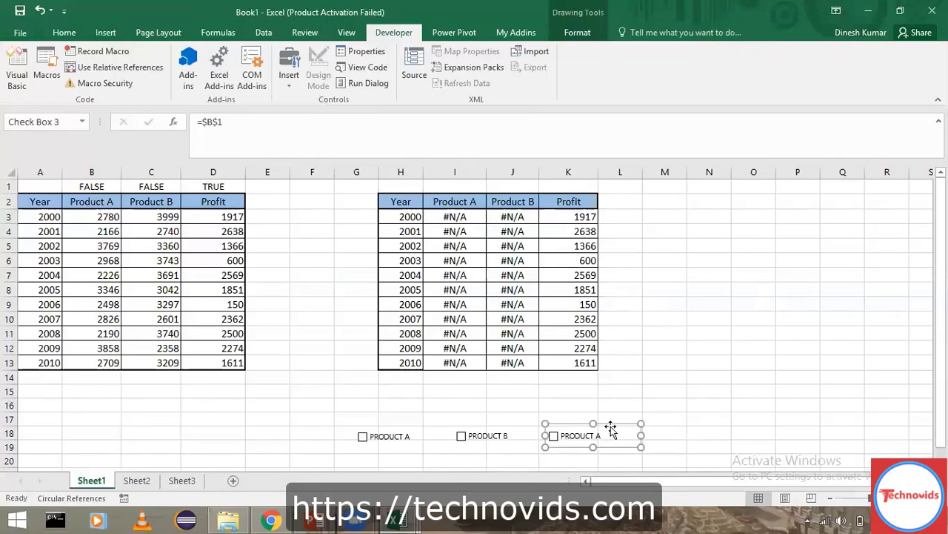
Change the label of the third check box, the copy beside PRODUCT B, to PROFIT
left_click(583, 437)
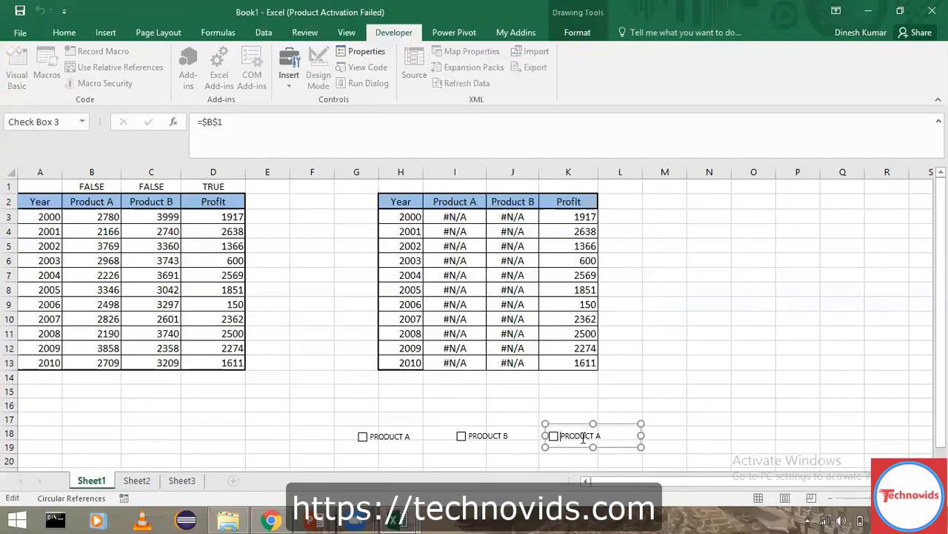
key("ctrl+a")
triple_click(583, 437)
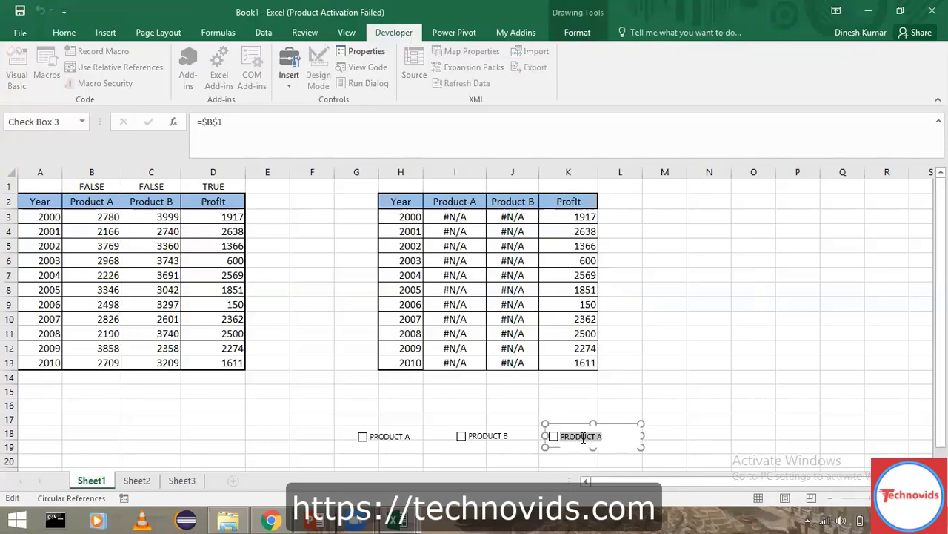
type("PROFIT")
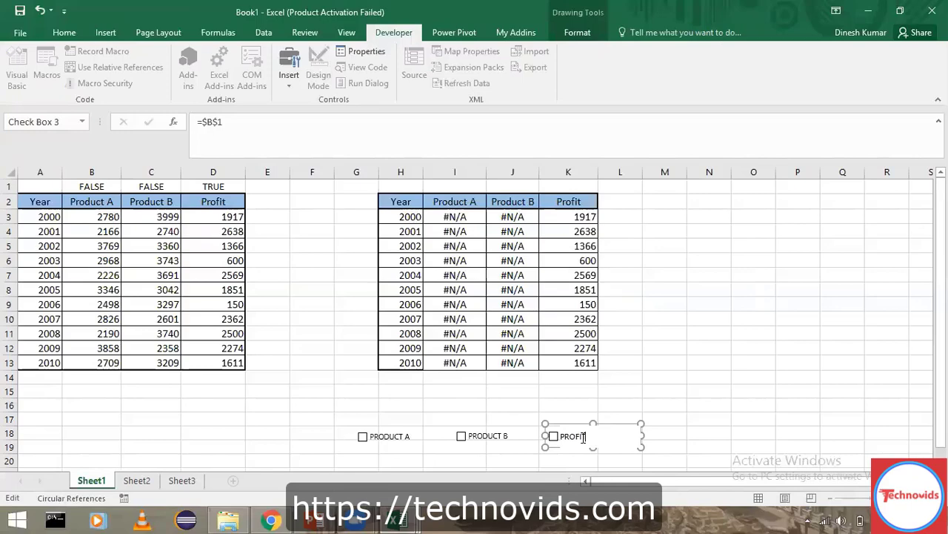
left_click(697, 432)
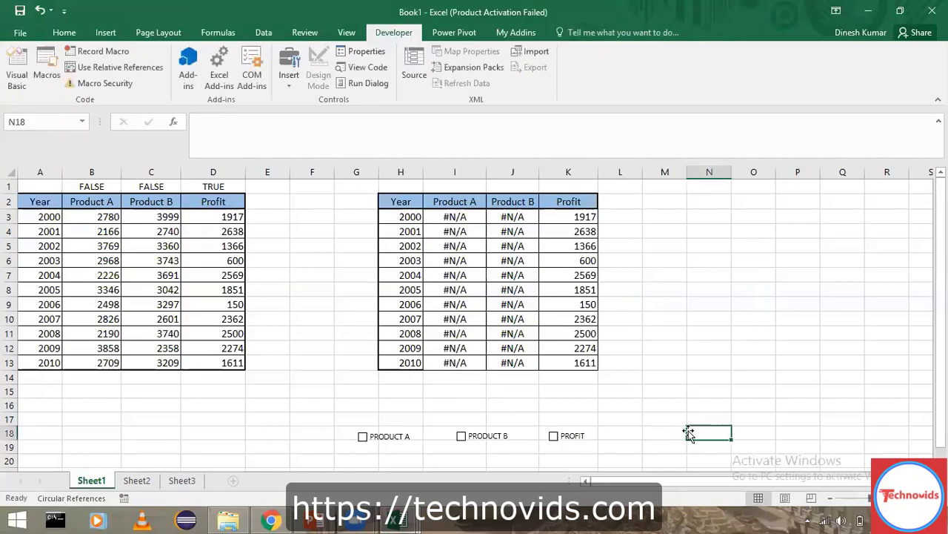
Replace the PROFIT check box's cell link with D1, the Profit flag
right_click(584, 442)
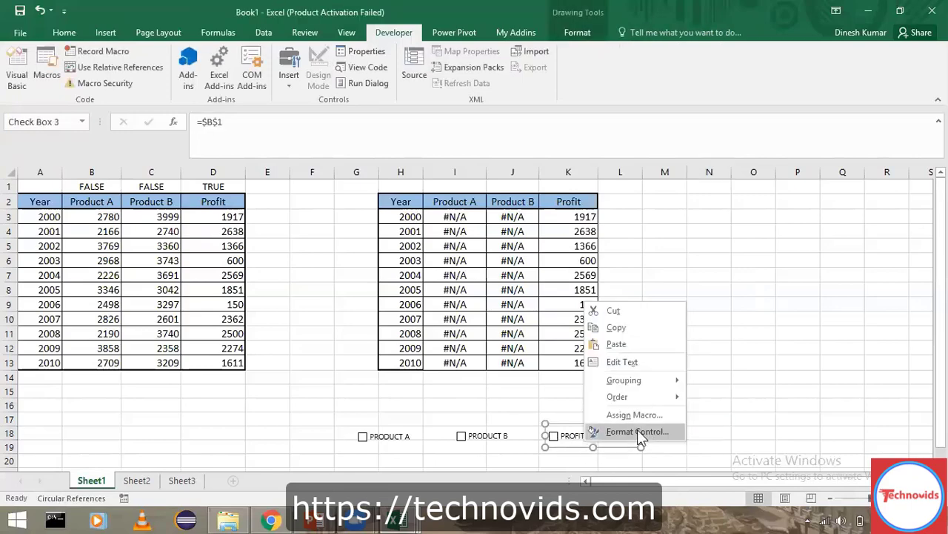
left_click(637, 429)
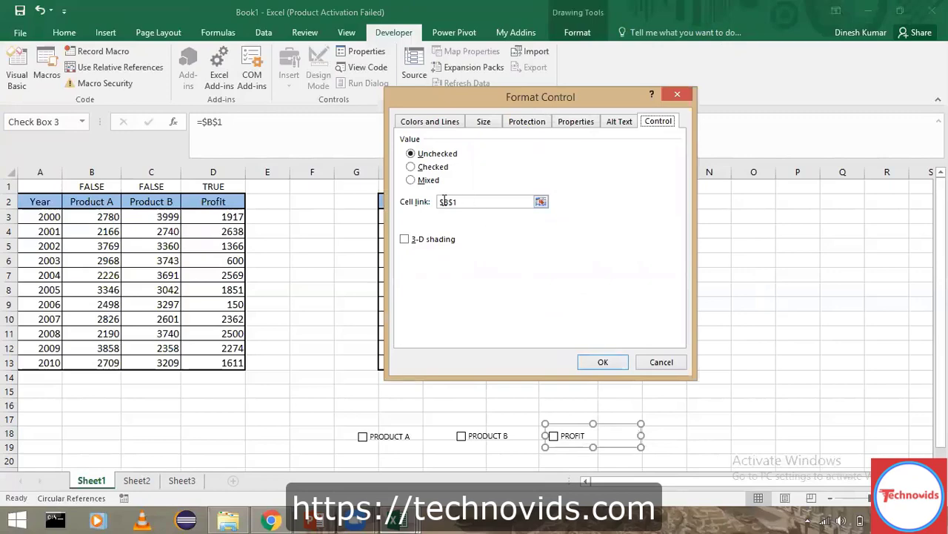
left_click(466, 201)
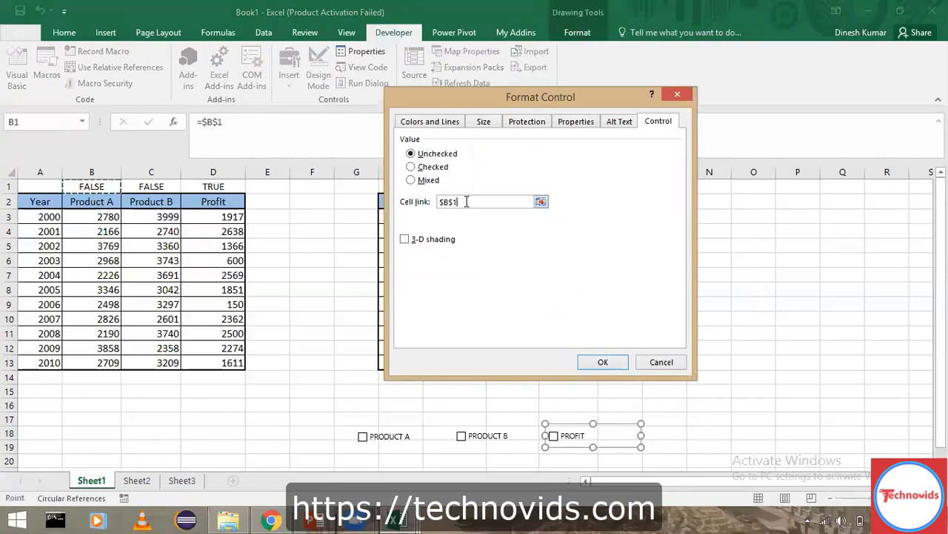
key("BackSpace")
key("BackSpace")
key("BackSpace")
key("BackSpace")
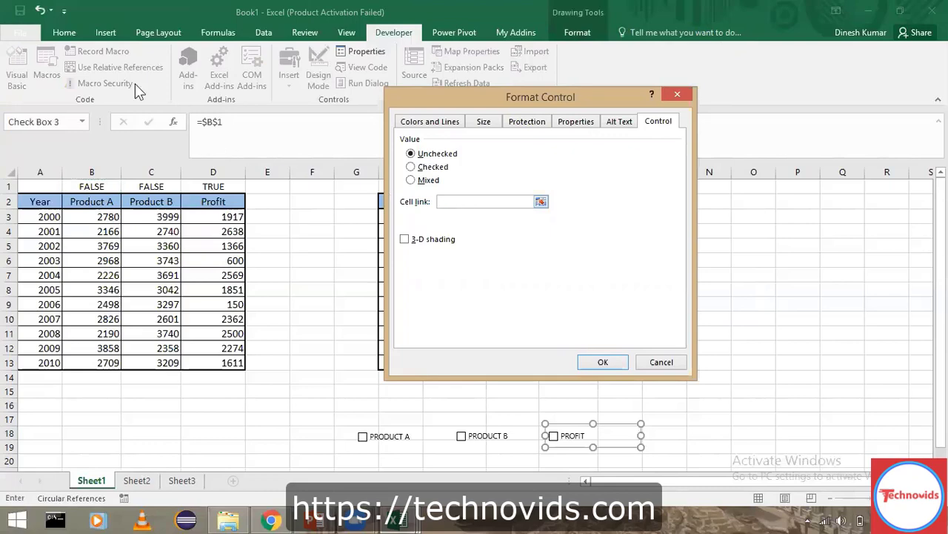
left_click(225, 186)
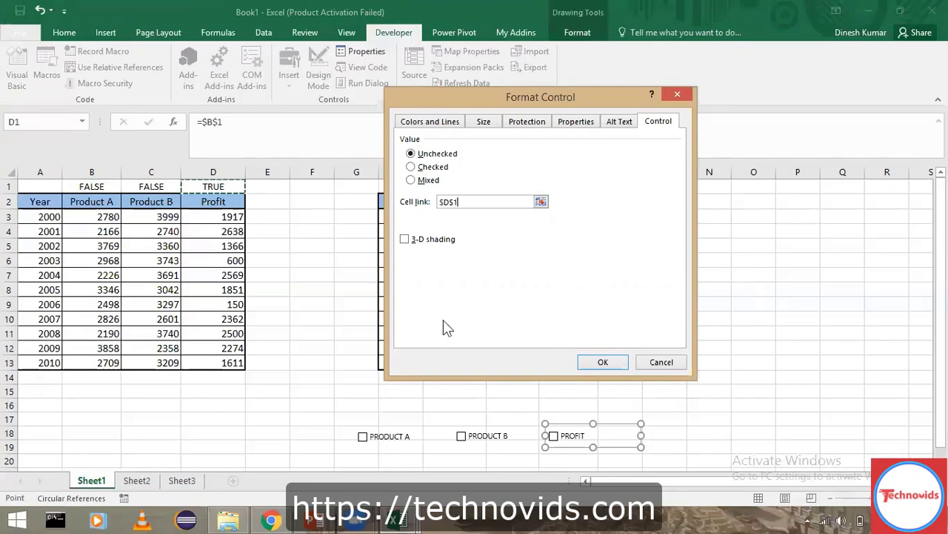
left_click(602, 362)
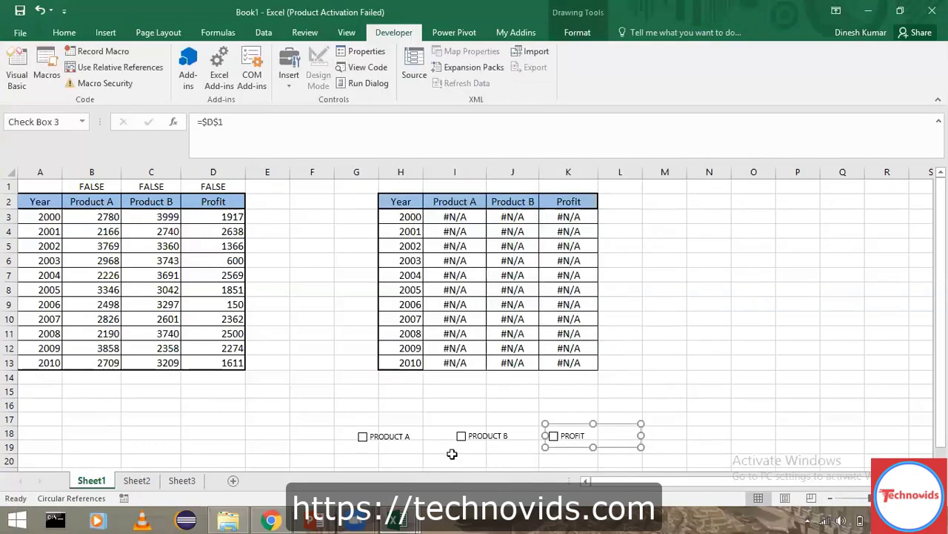
left_click(436, 406)
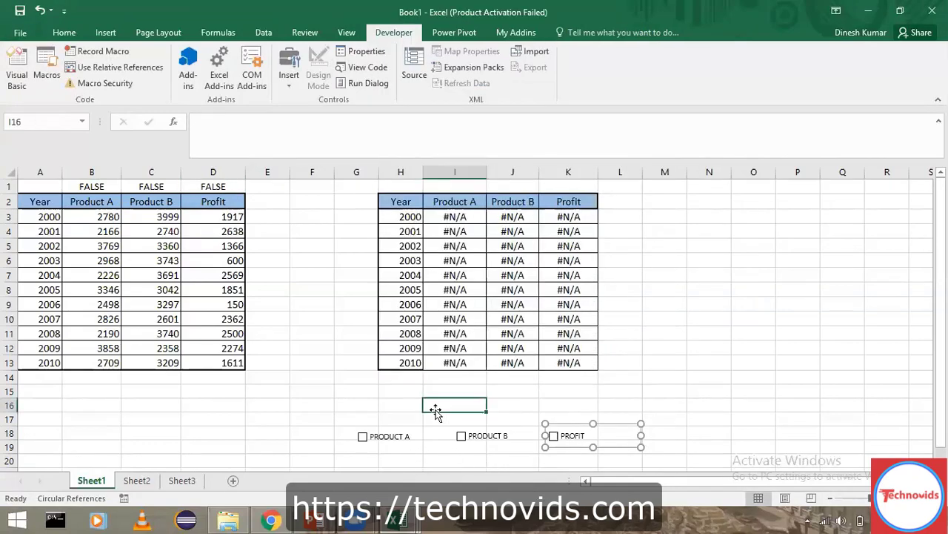
Test the linked check boxes by switching PRODUCT A on and off, then ticking PRODUCT B and PROFIT
left_click(361, 437)
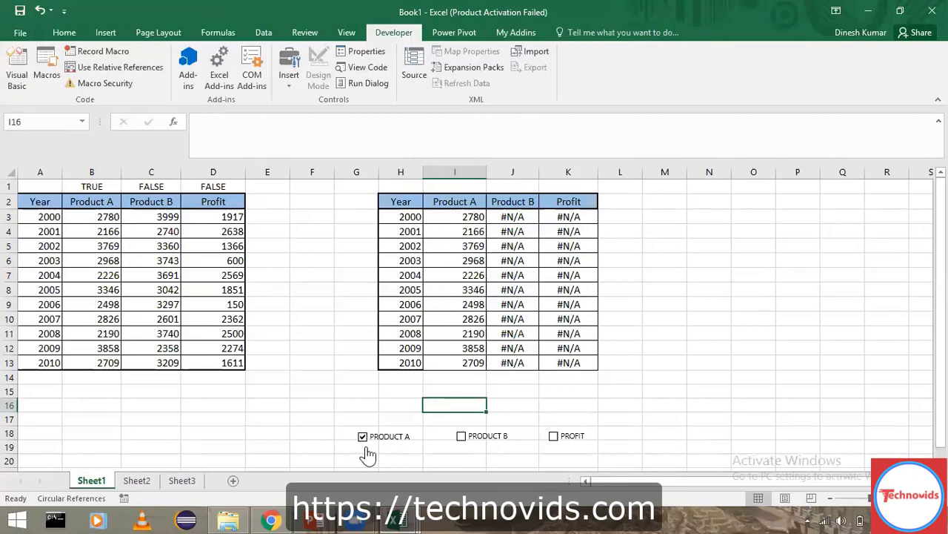
left_click(363, 441)
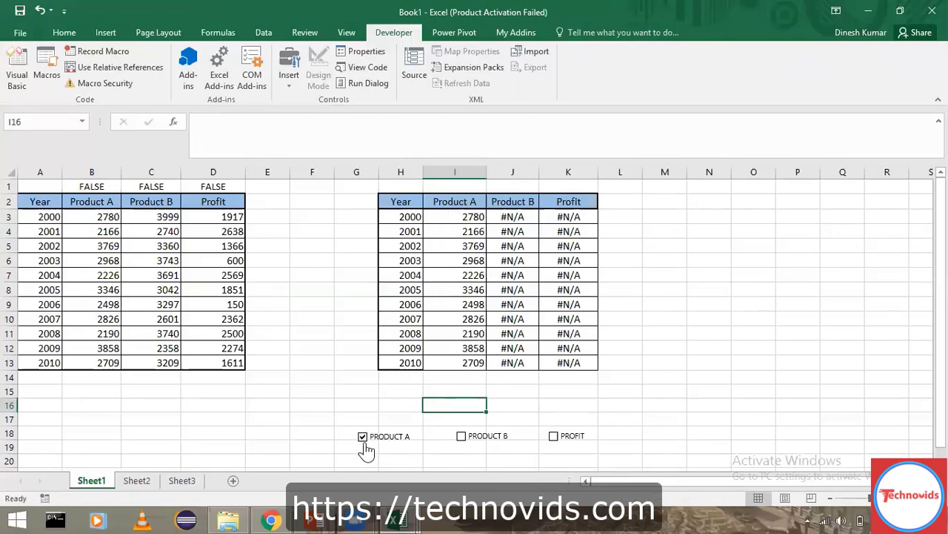
left_click(464, 443)
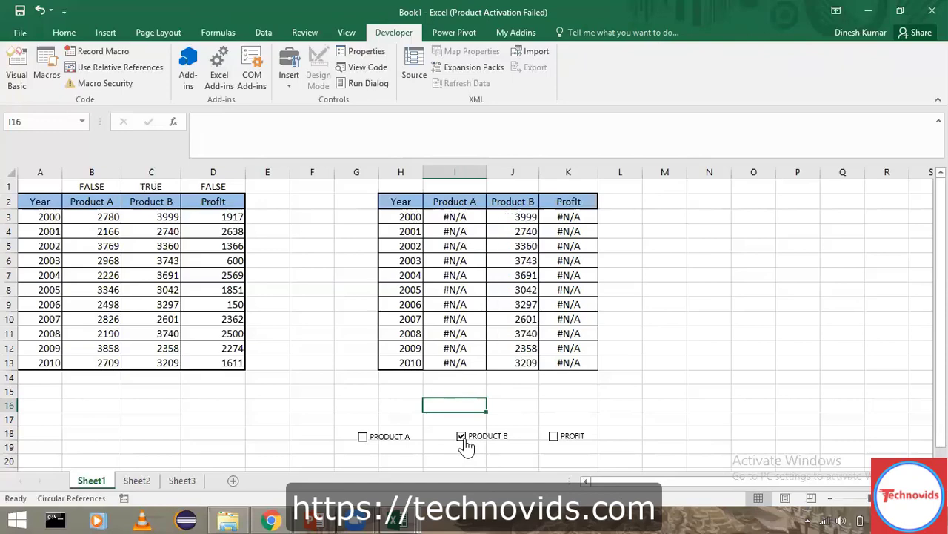
left_click(555, 447)
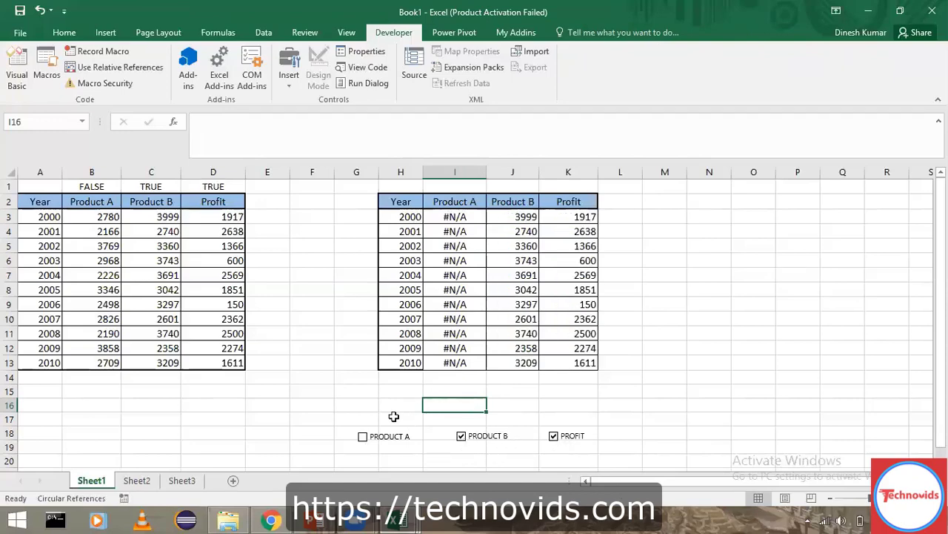
Draw a form-control group box enclosing the three check boxes below the copied table
left_click(289, 82)
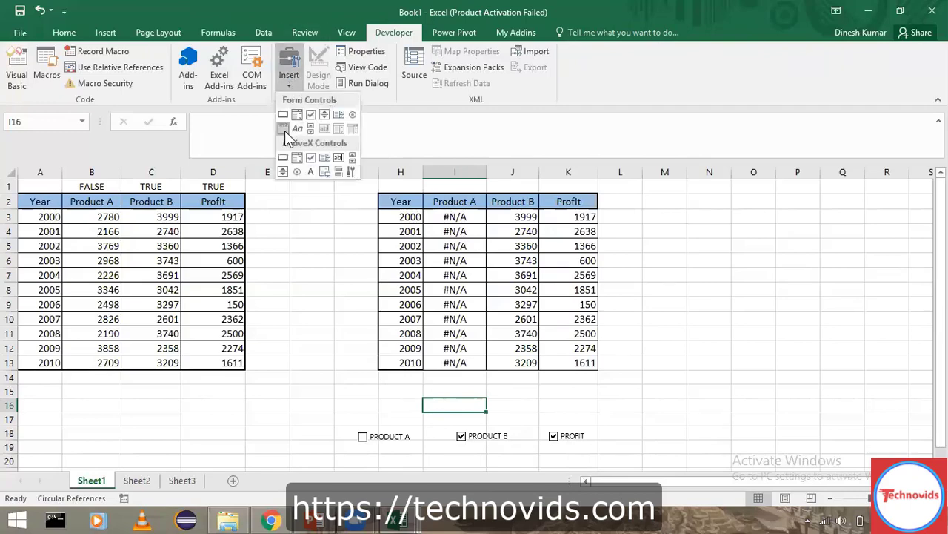
left_click(283, 129)
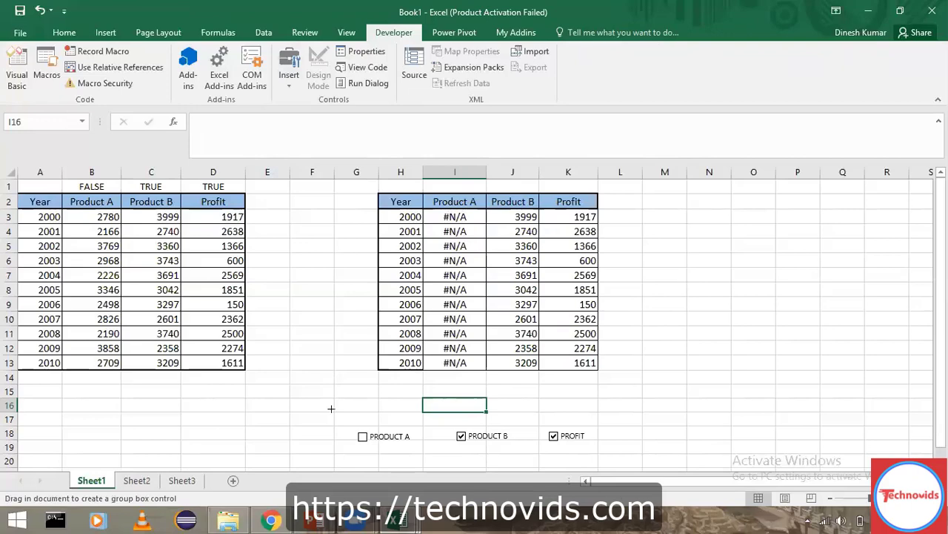
left_click_drag(331, 408, 611, 456)
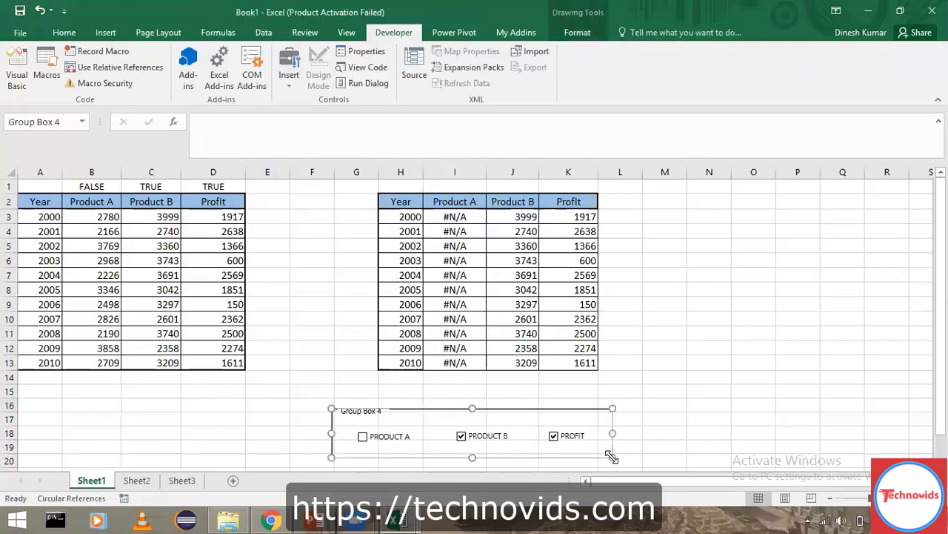
Change the caption of the group box around the check boxes to Selection
left_click(365, 415)
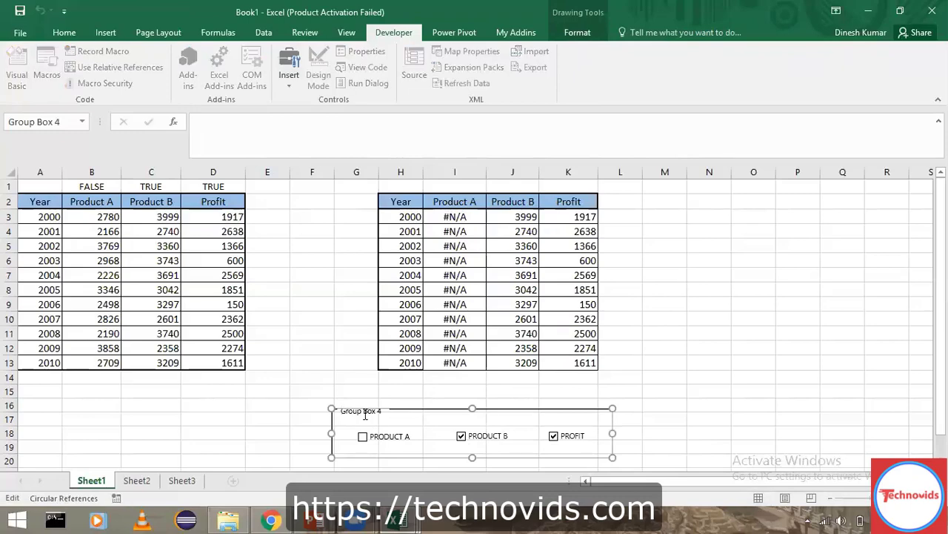
key("ctrl+shift+Right")
key("ctrl+shift+Right")
key("ctrl+shift+Right")
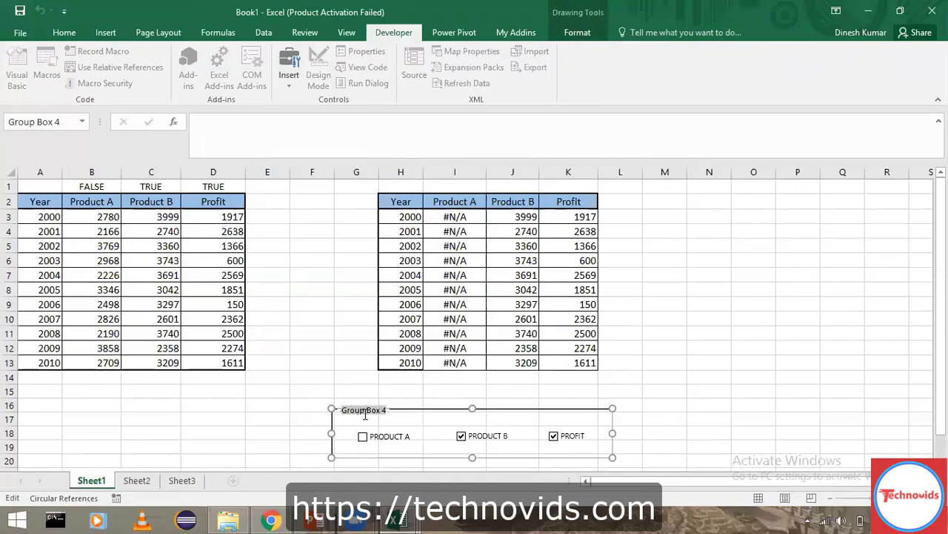
type("Selection")
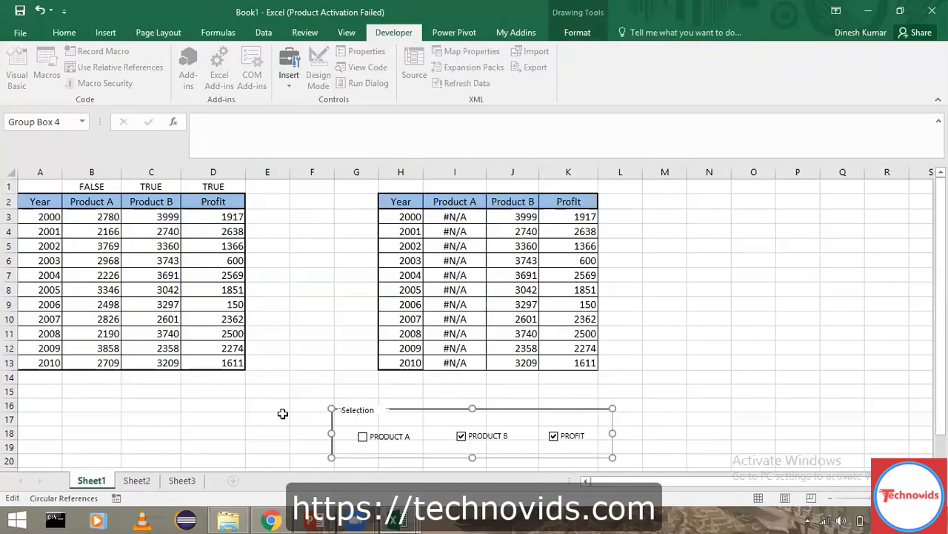
left_click(283, 413)
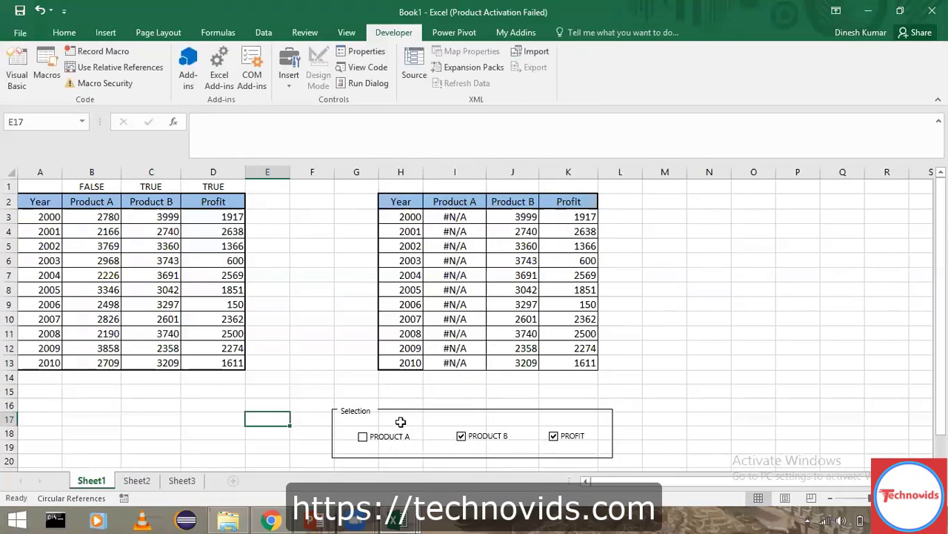
right_click(333, 436)
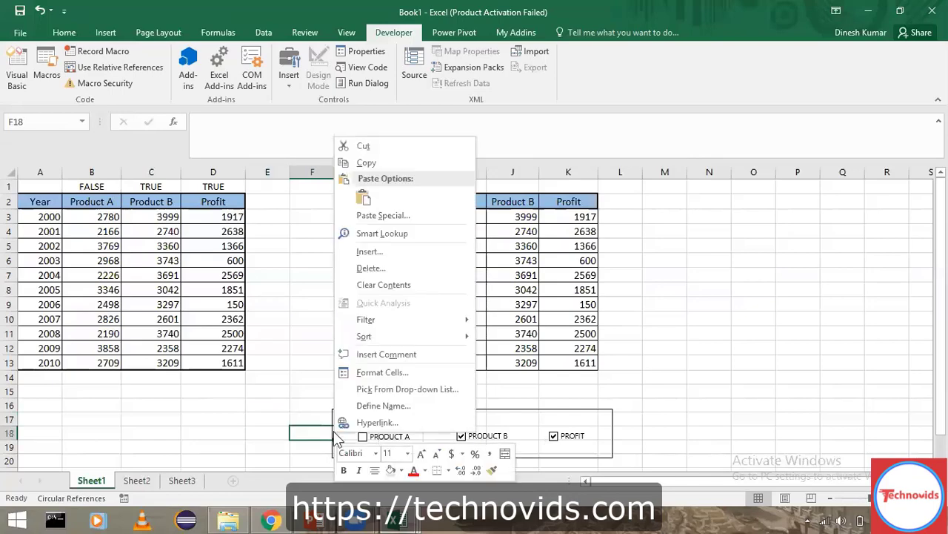
key("Escape")
left_click(401, 443, "ctrl")
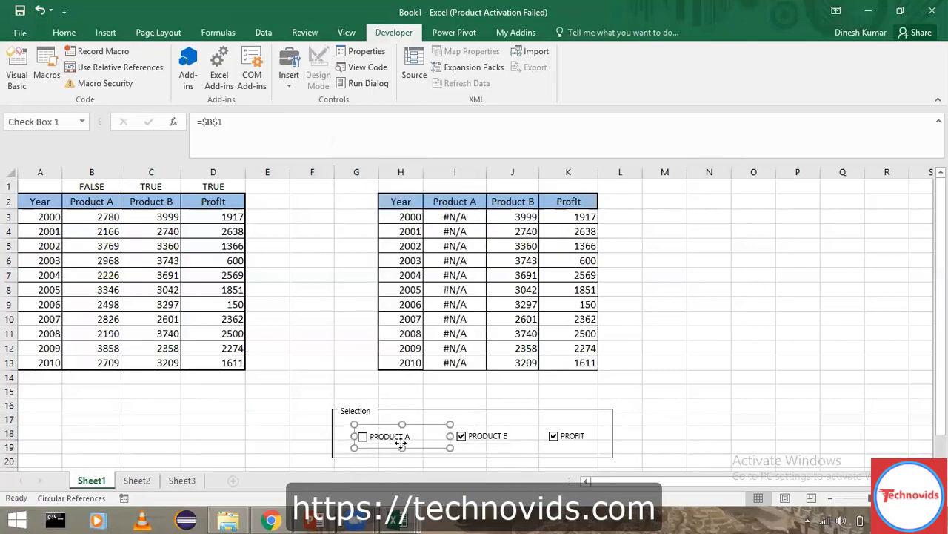
right_click(400, 443)
key("Escape")
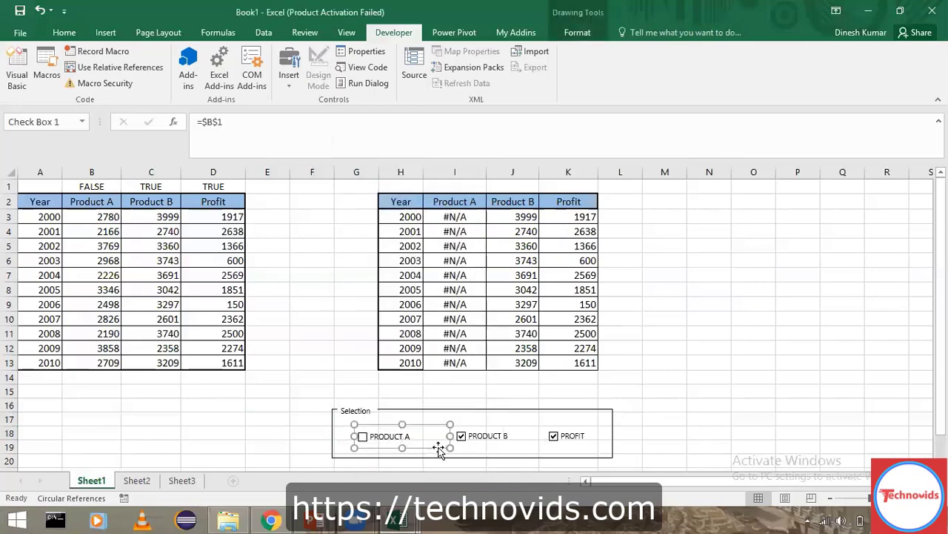
left_click(487, 445, "ctrl")
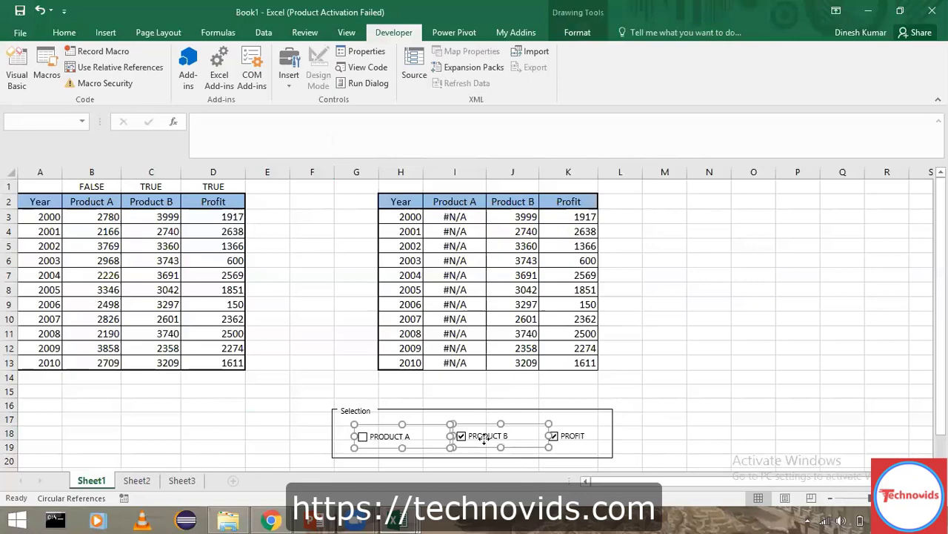
left_click(577, 436, "ctrl")
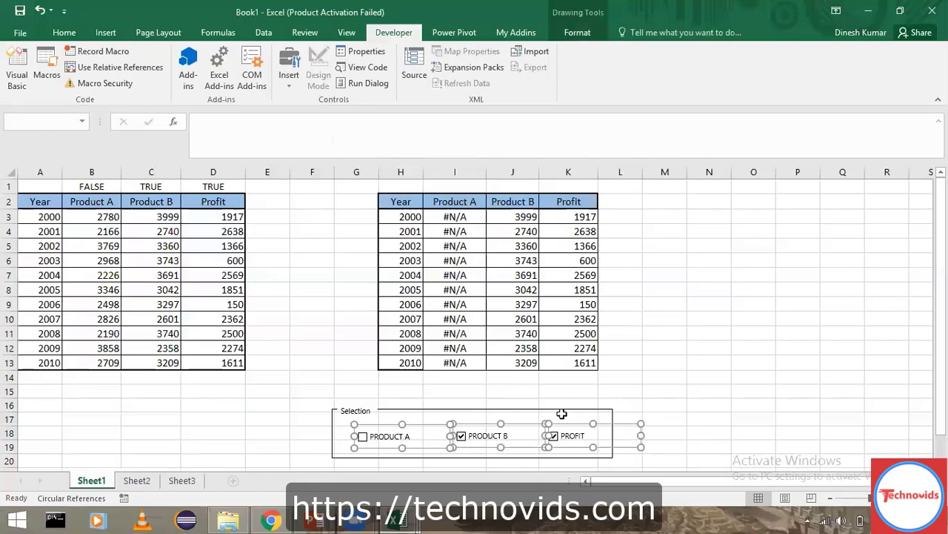
left_click(331, 432)
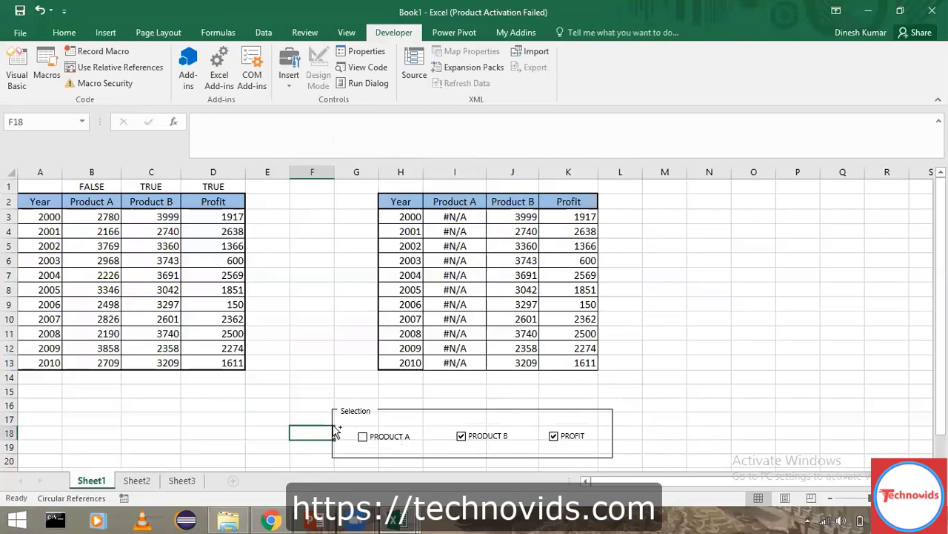
Group the PRODUCT A, PRODUCT B and PROFIT check boxes into a single object and deselect it
right_click(382, 445)
key("Escape")
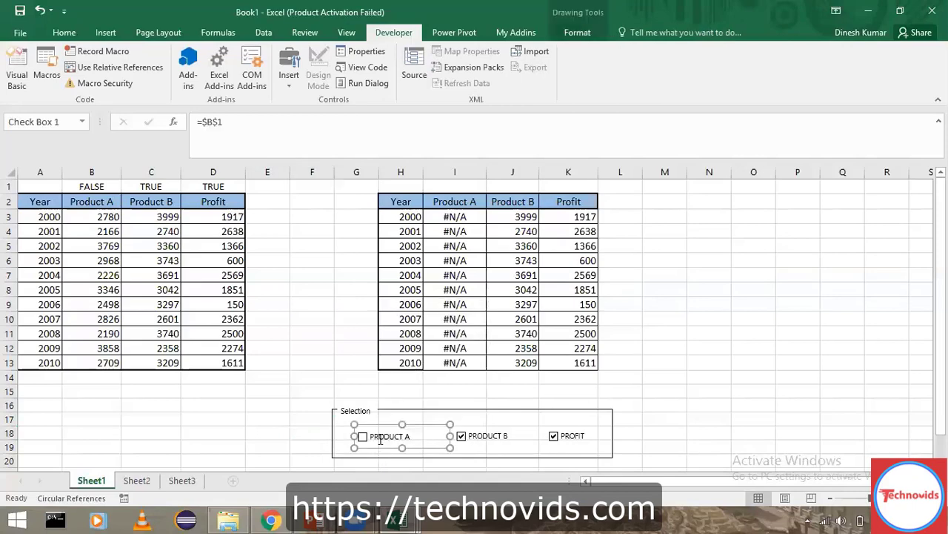
left_click(501, 446, "ctrl")
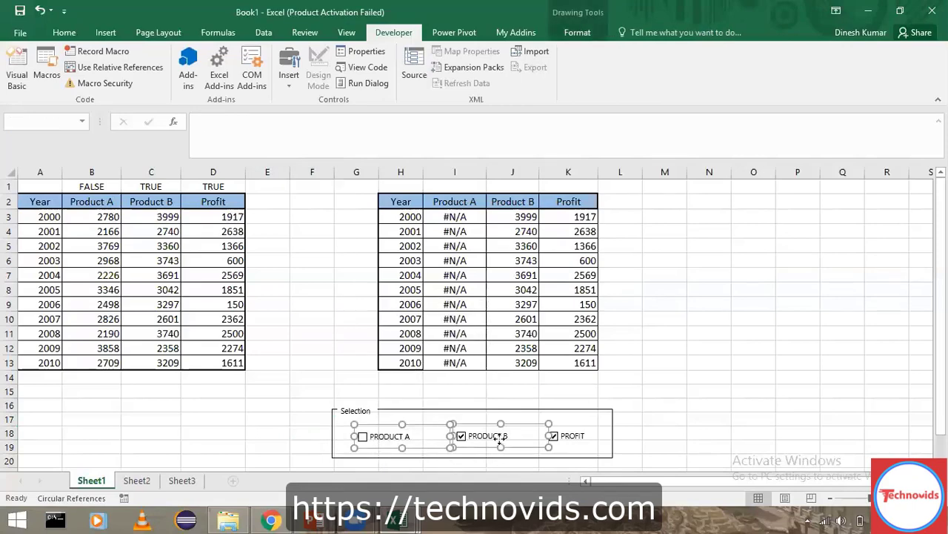
left_click(574, 438, "ctrl")
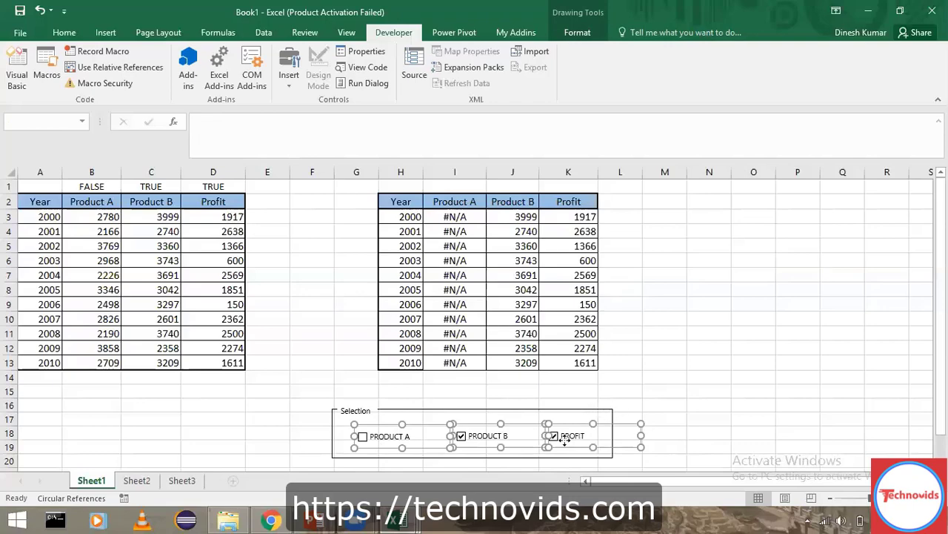
right_click(514, 440)
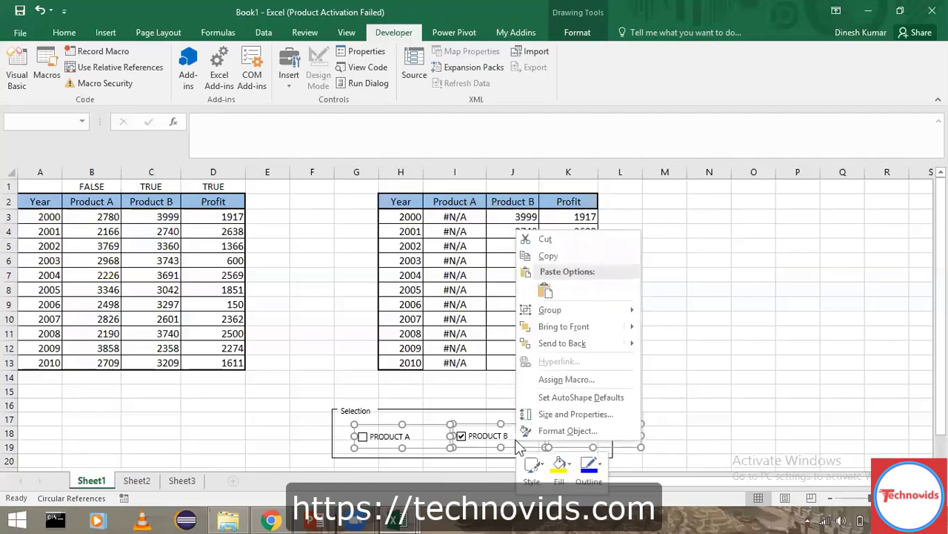
mouse_move(574, 310)
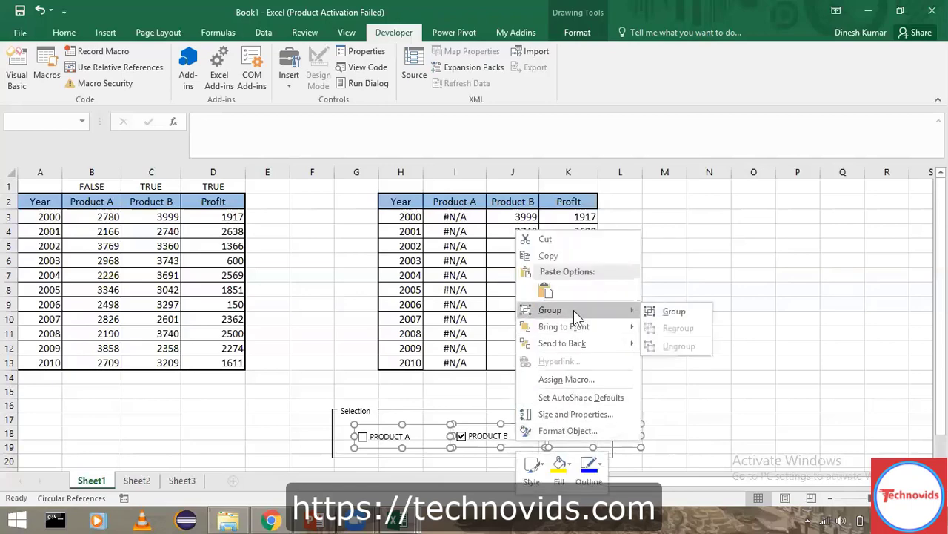
left_click(658, 312)
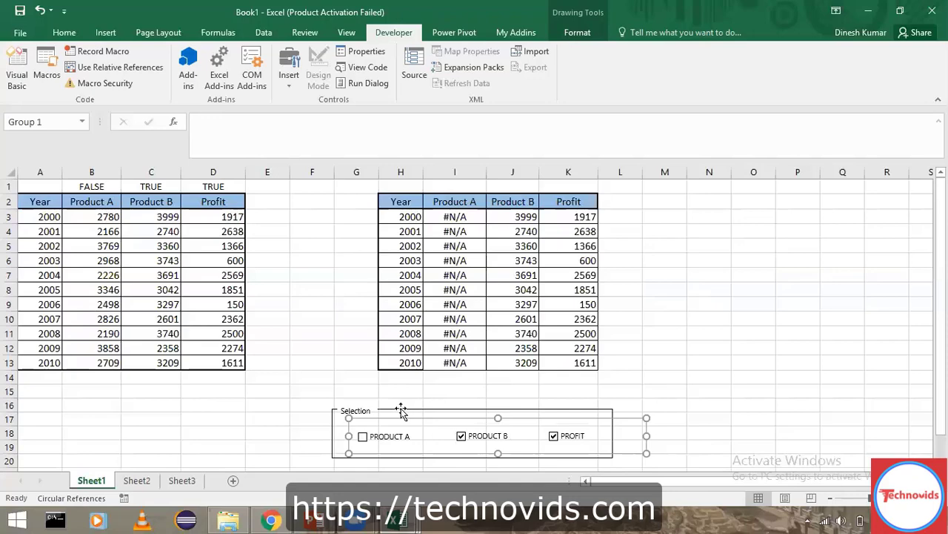
left_click_drag(403, 409, 430, 404)
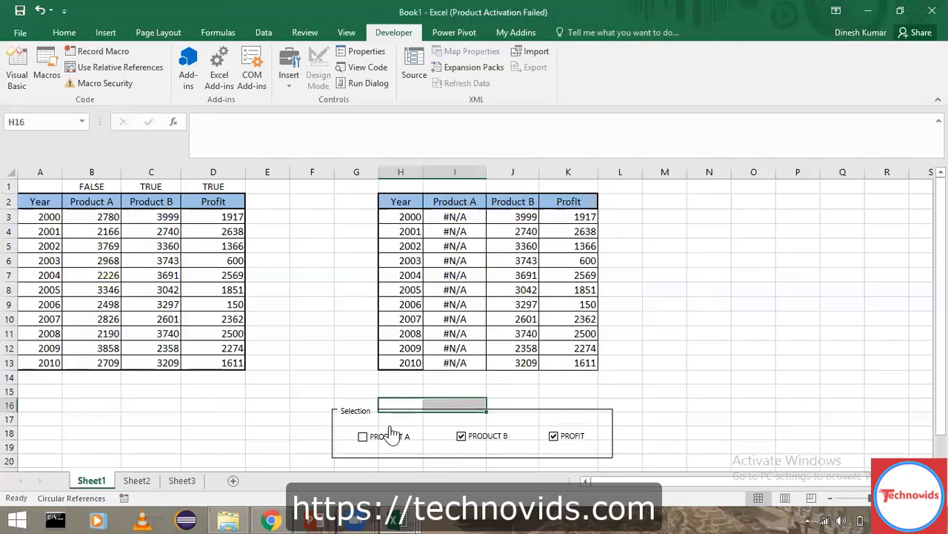
Move the Selection group box up and to the right, over the last row of the copied table
right_click(420, 419)
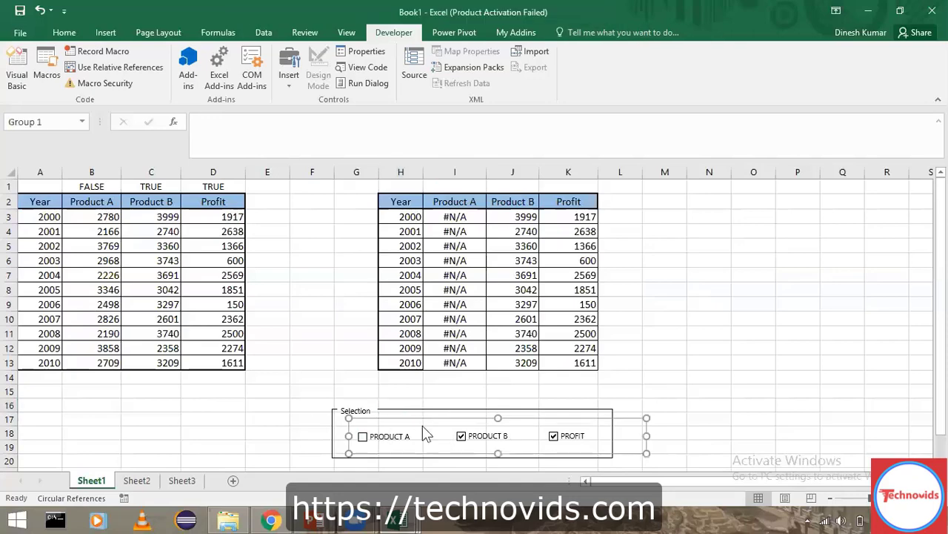
left_click(402, 410)
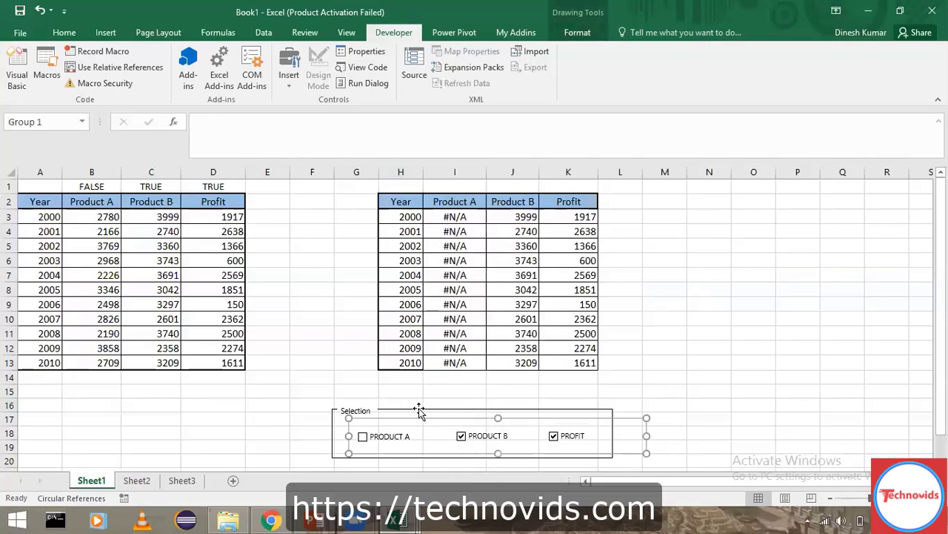
left_click(343, 411)
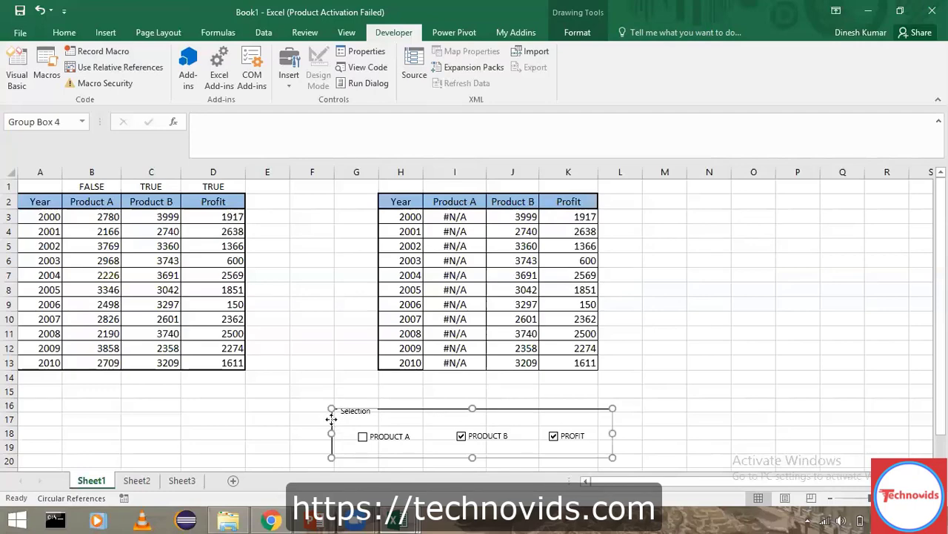
left_click_drag(331, 420, 381, 360)
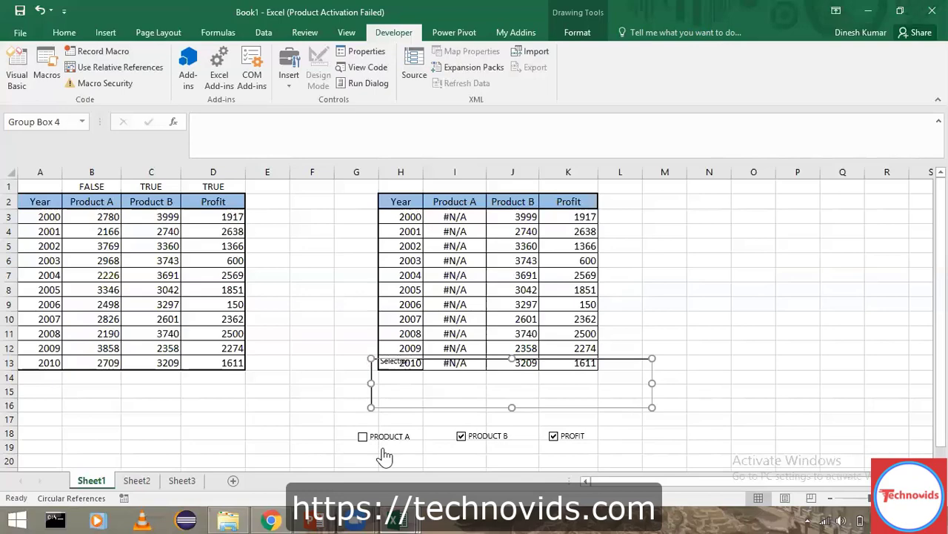
Move the grouped check boxes up so they sit inside the Selection group box again
right_click(424, 440)
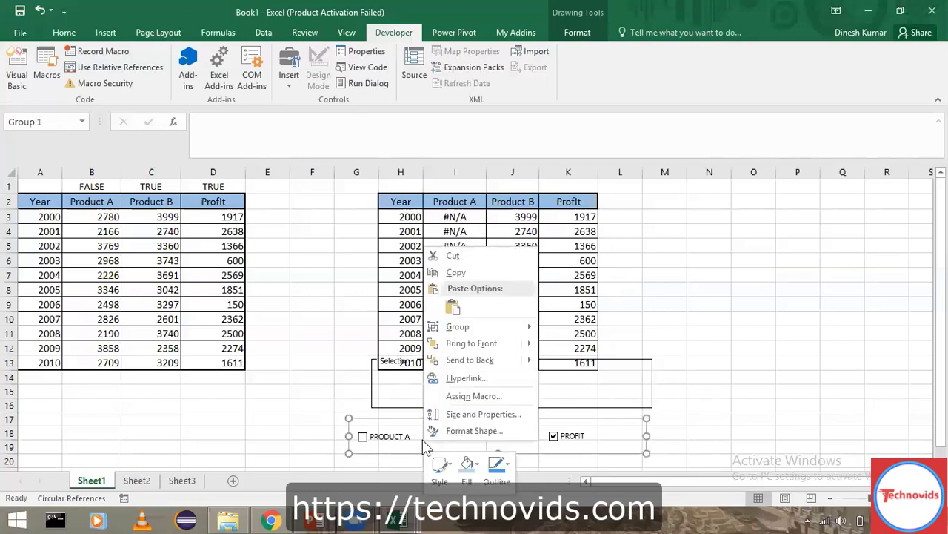
key("Escape")
left_click_drag(388, 454, 420, 410)
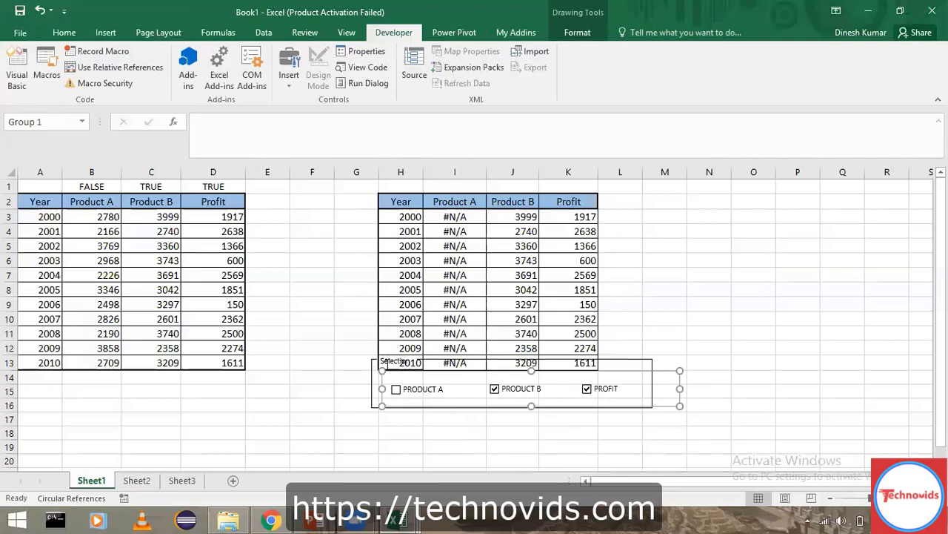
Try to group the Selection group box with the check box group inside it
right_click(383, 363)
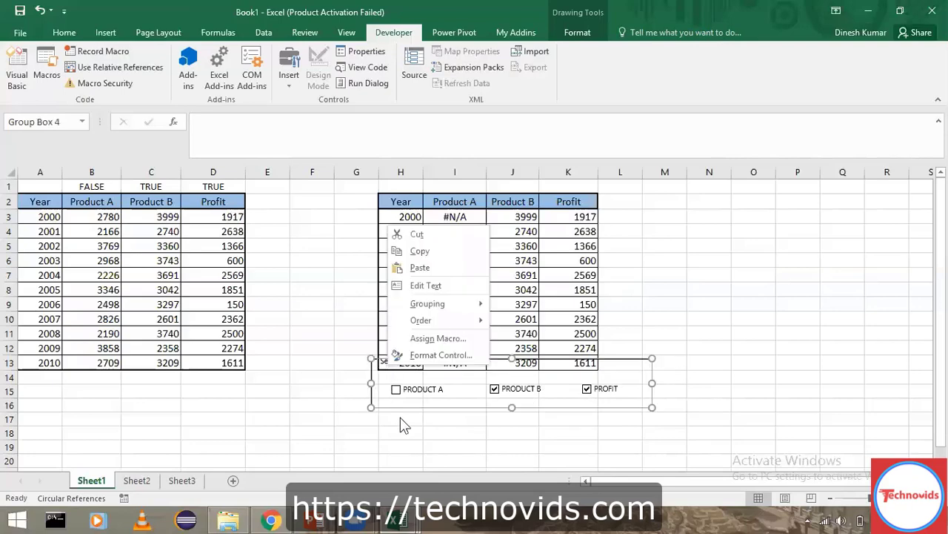
key("Escape")
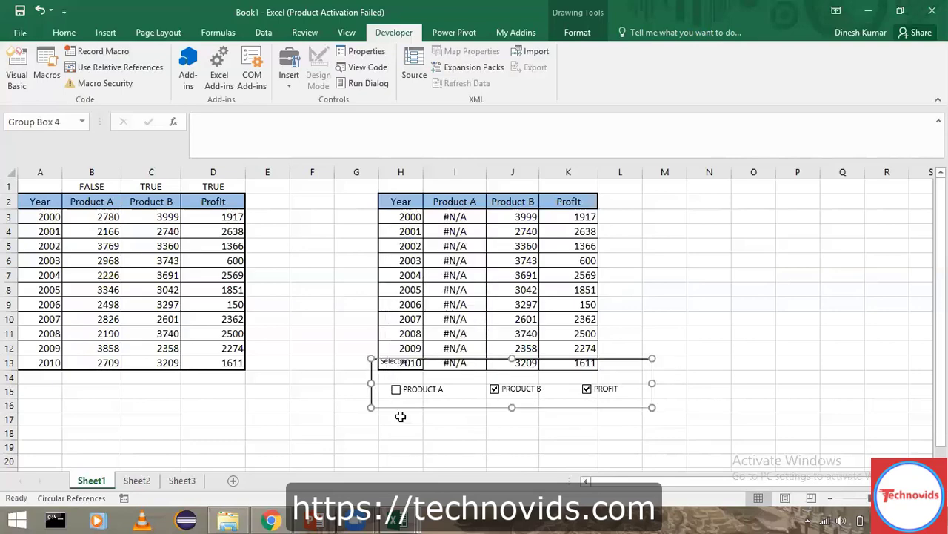
left_click(453, 398, "ctrl")
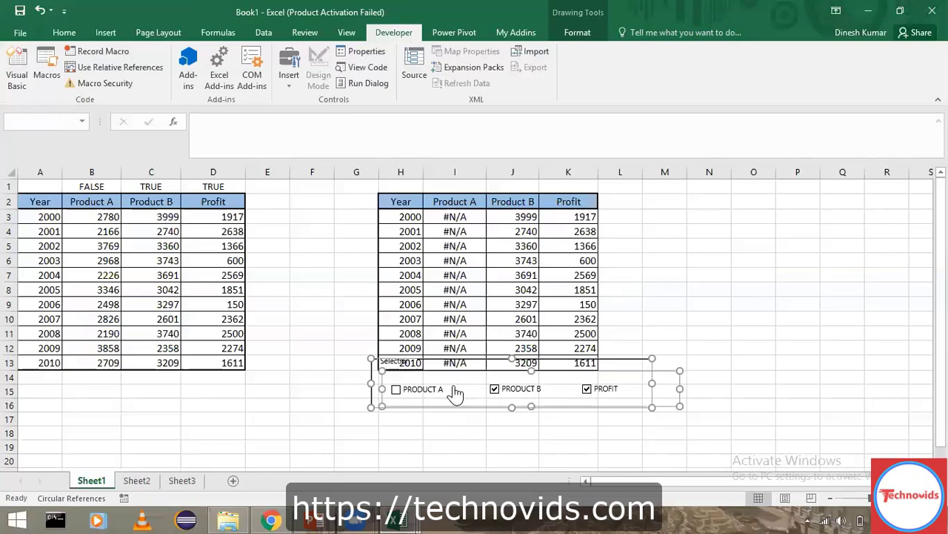
right_click(456, 393)
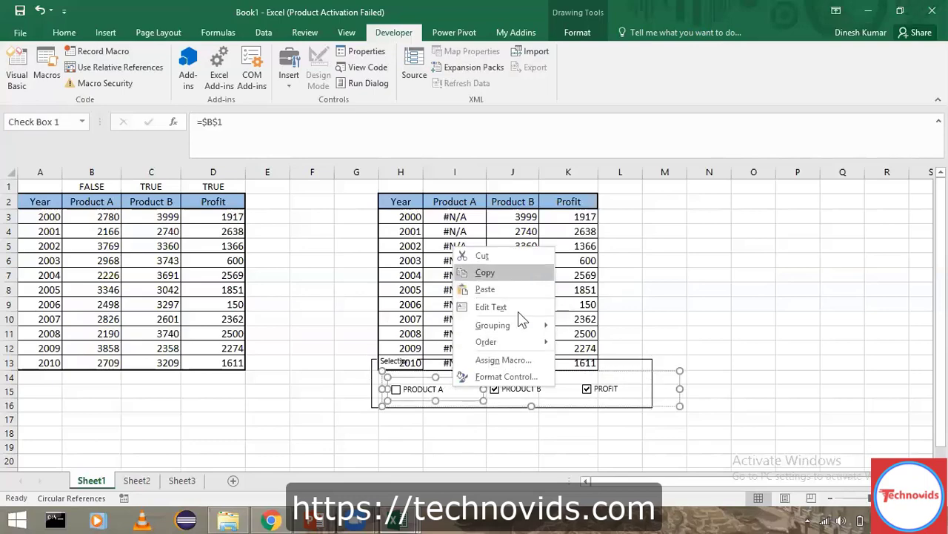
mouse_move(518, 326)
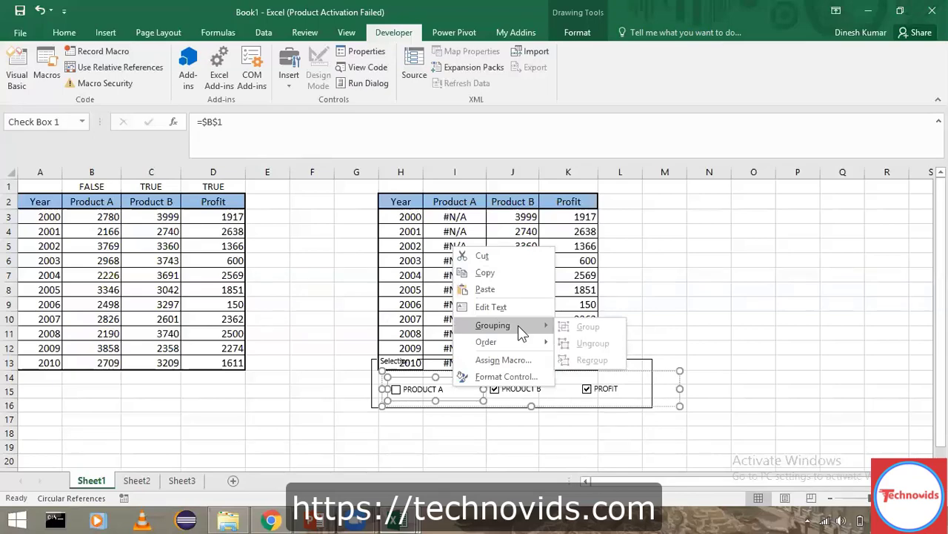
left_click(519, 326)
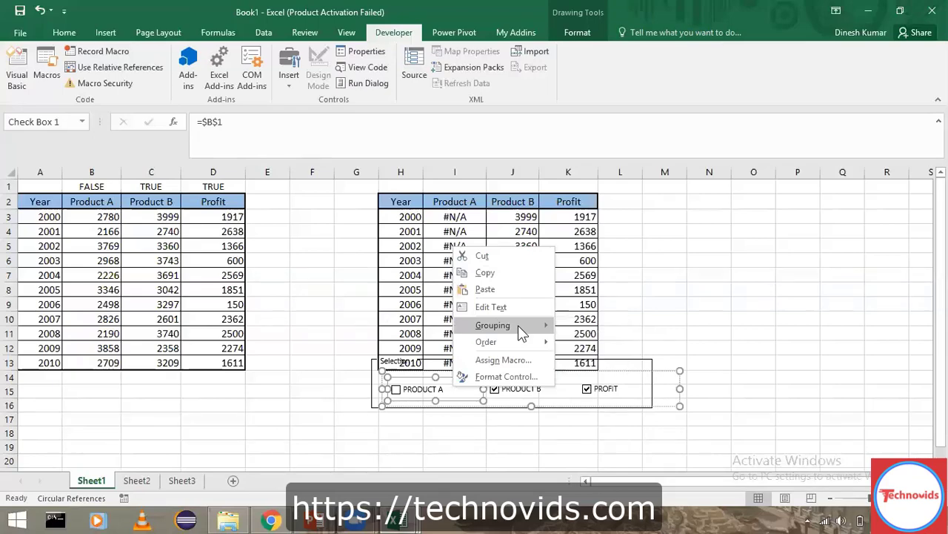
left_click(419, 348)
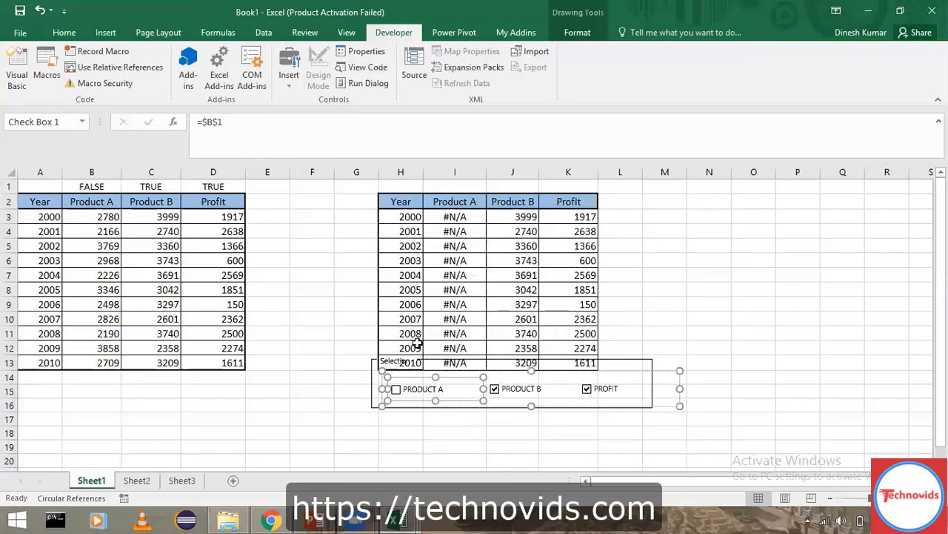
Select both the Selection group box and the check box group and combine them into a single grouped object
right_click(390, 362)
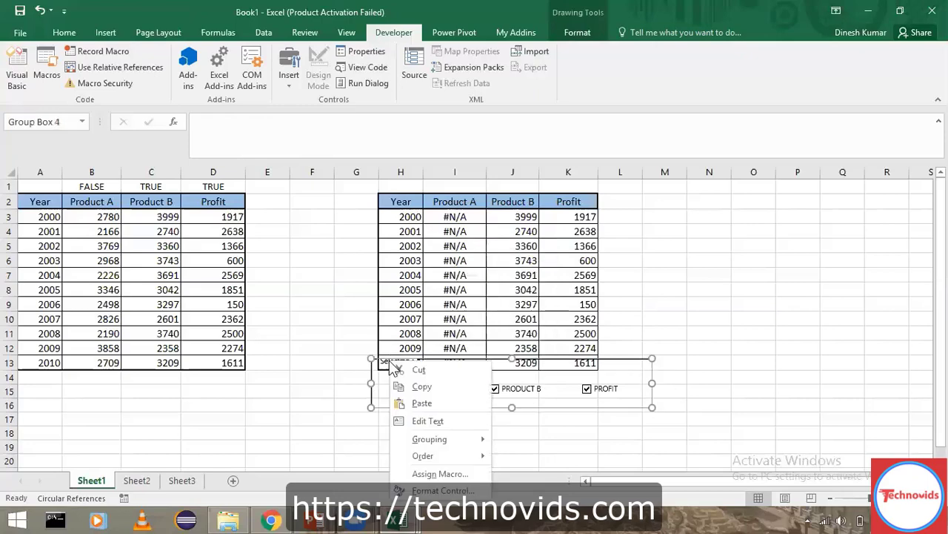
key("Escape")
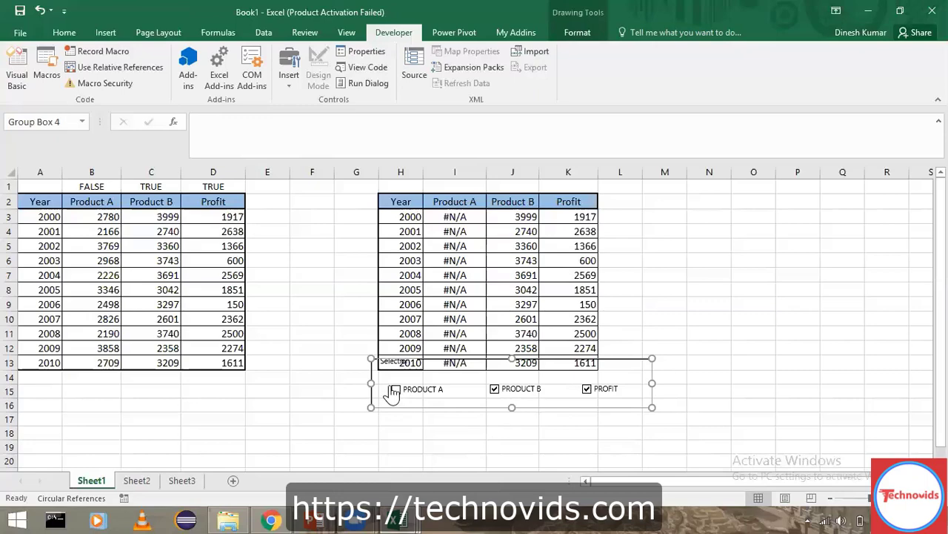
left_click(393, 395, "ctrl")
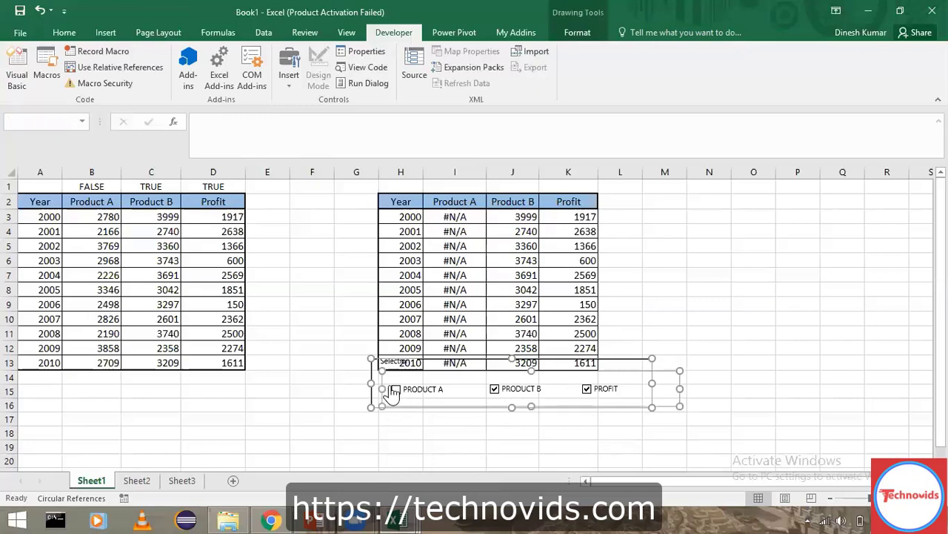
right_click(385, 388)
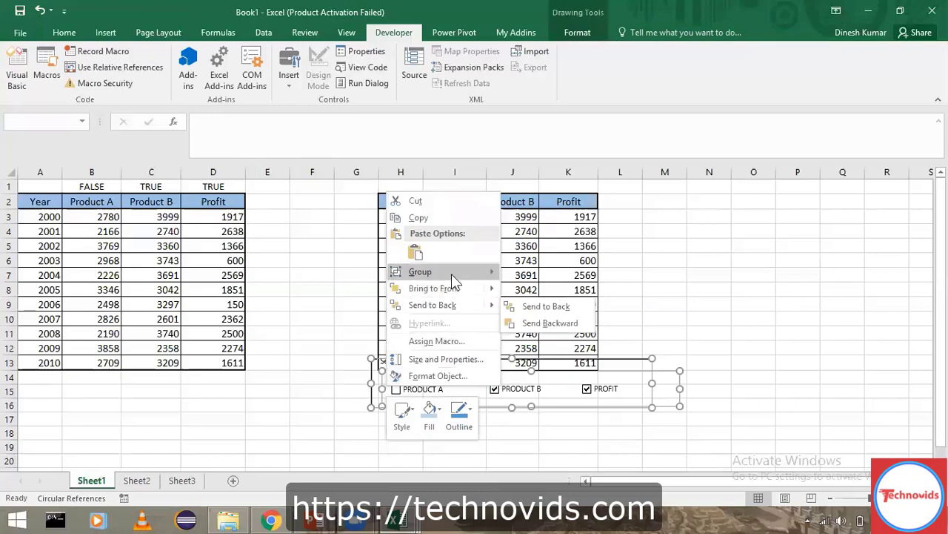
mouse_move(456, 271)
left_click(523, 273)
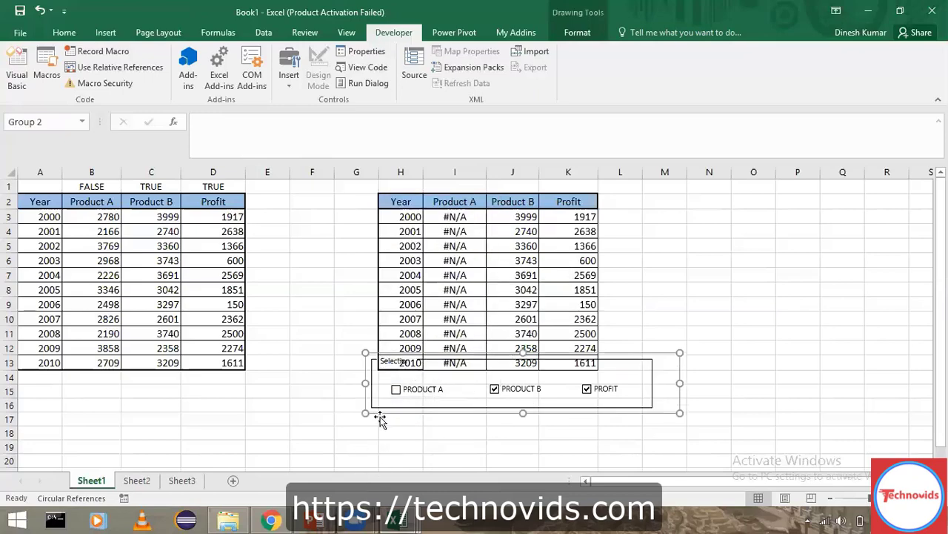
Move the combined Selection object below the copied table and test it by switching PRODUCT A on and off
left_click_drag(379, 417, 351, 458)
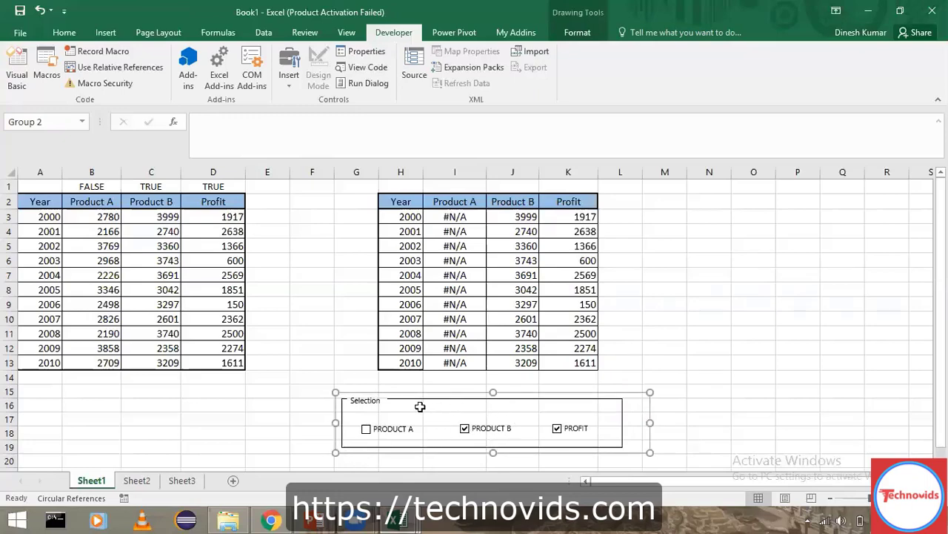
left_click(366, 429)
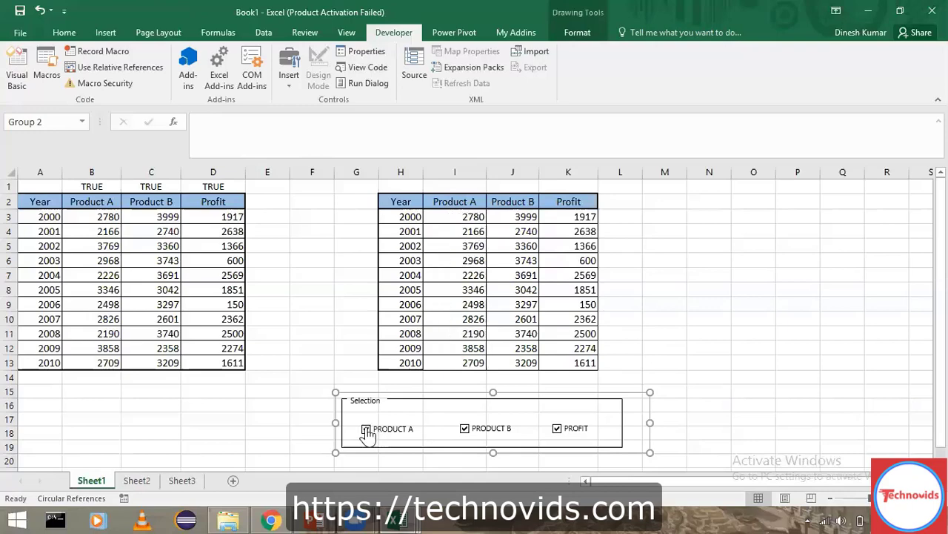
left_click(366, 429)
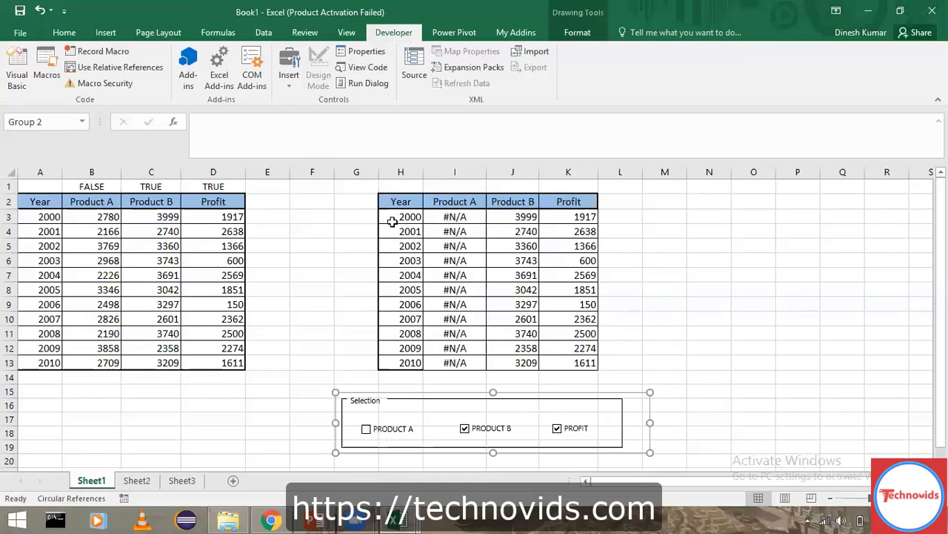
Insert a clustered column chart from the copied table H2:K13 and place it directly above the Selection box
left_click(405, 200)
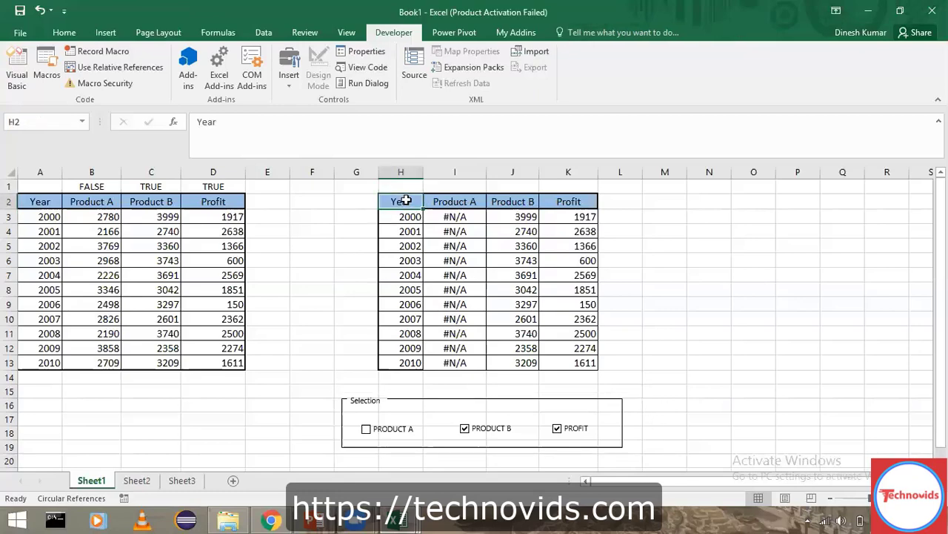
key("ctrl+Left")
key("Right")
key("Right")
key("Right")
key("Right")
key("ctrl+a")
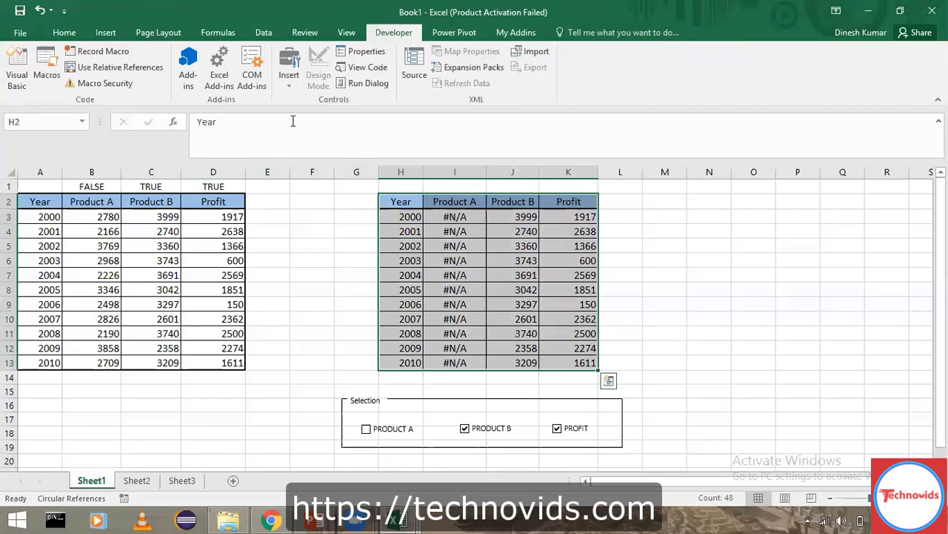
left_click(106, 32)
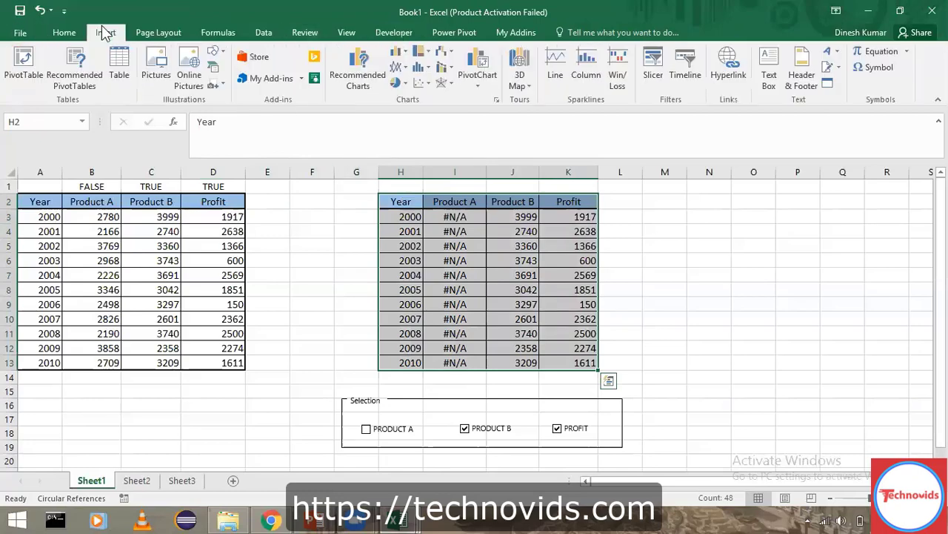
left_click(399, 53)
left_click(409, 95)
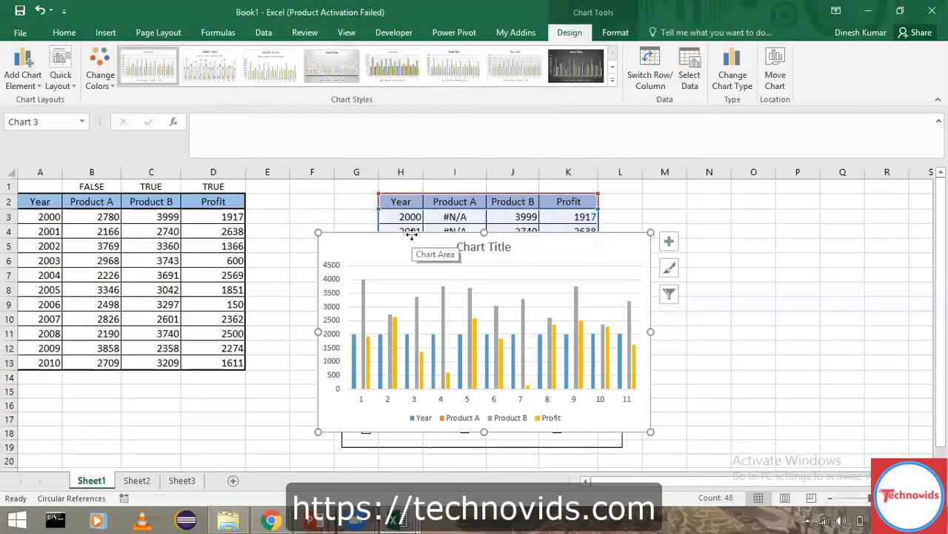
mouse_move(413, 239)
left_mouse_down()
mouse_move(396, 201)
mouse_move(381, 192)
left_mouse_up()
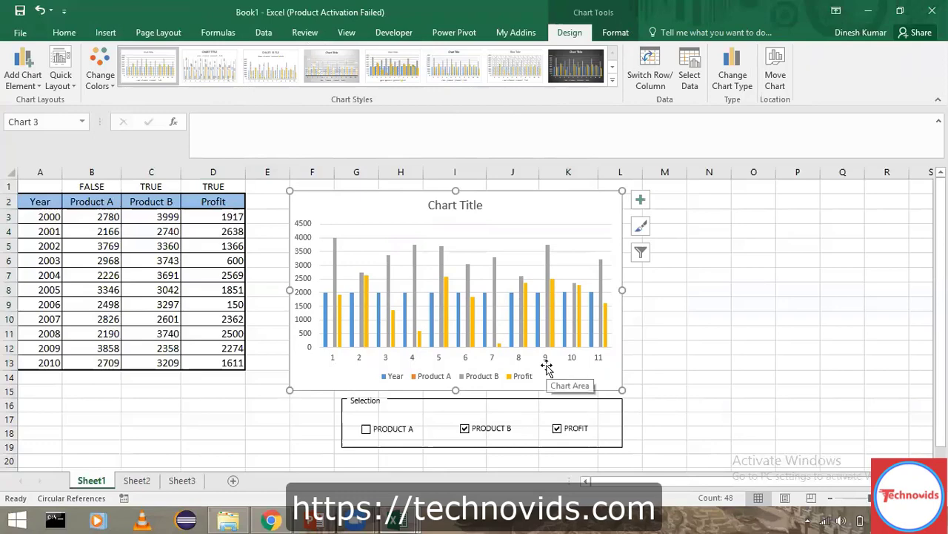
right_click(498, 310)
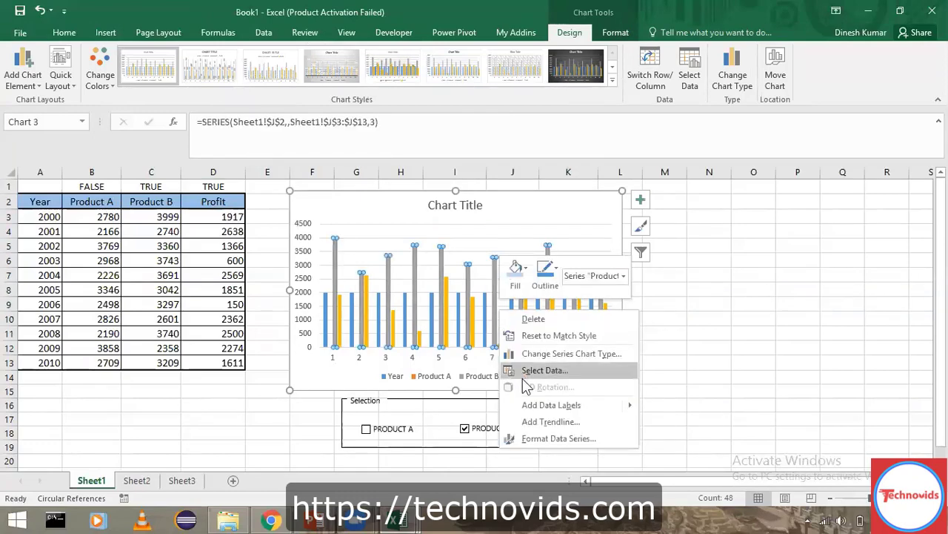
left_click(562, 354)
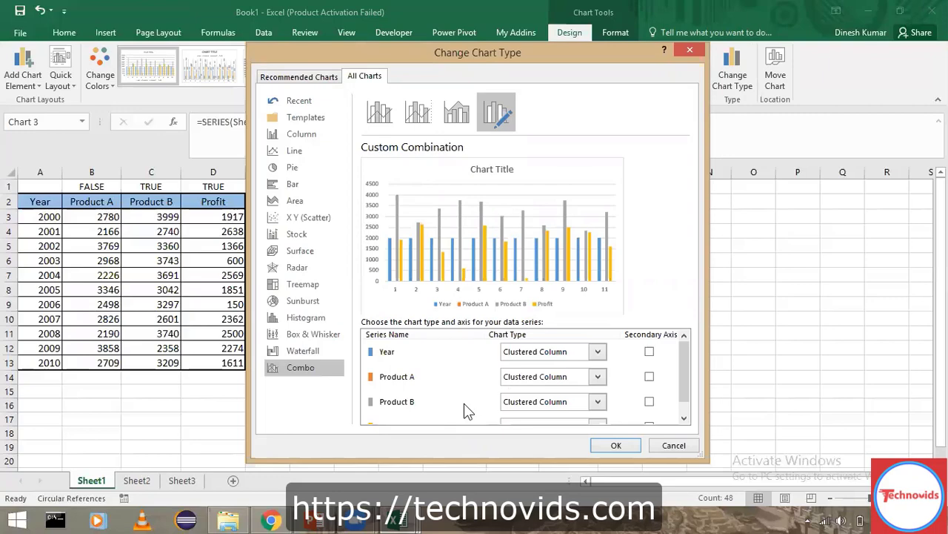
key("Escape")
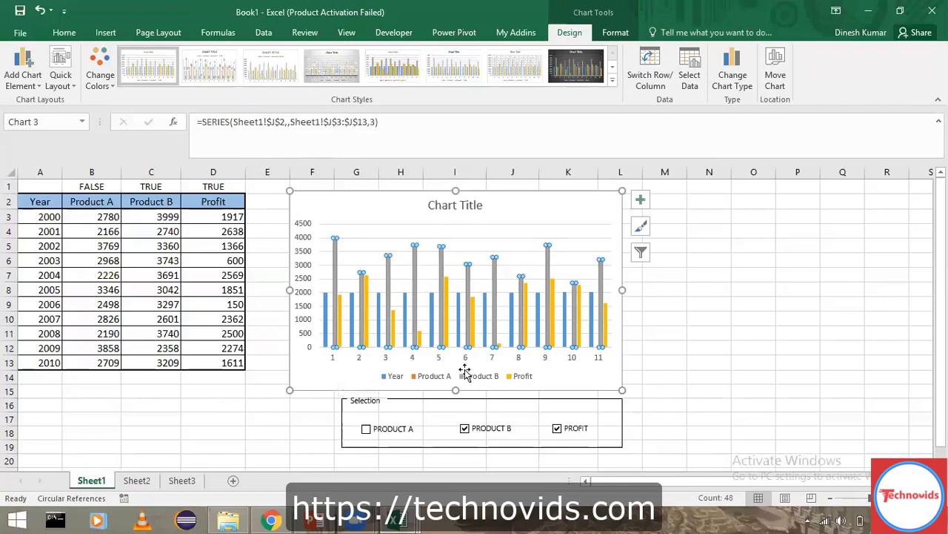
Set the chart's horizontal axis labels to the years in Sheet1 A3:A13 through the chart's data source settings
right_click(439, 317)
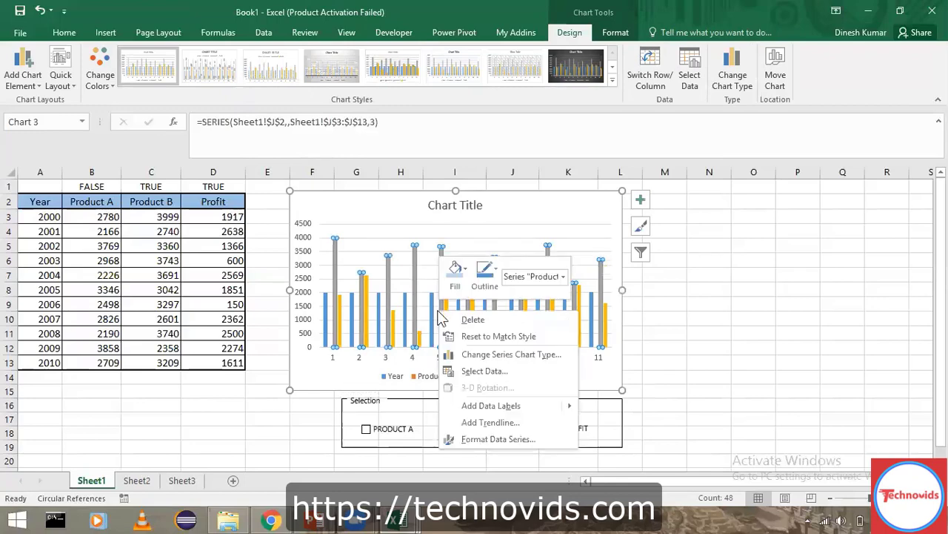
left_click(467, 373)
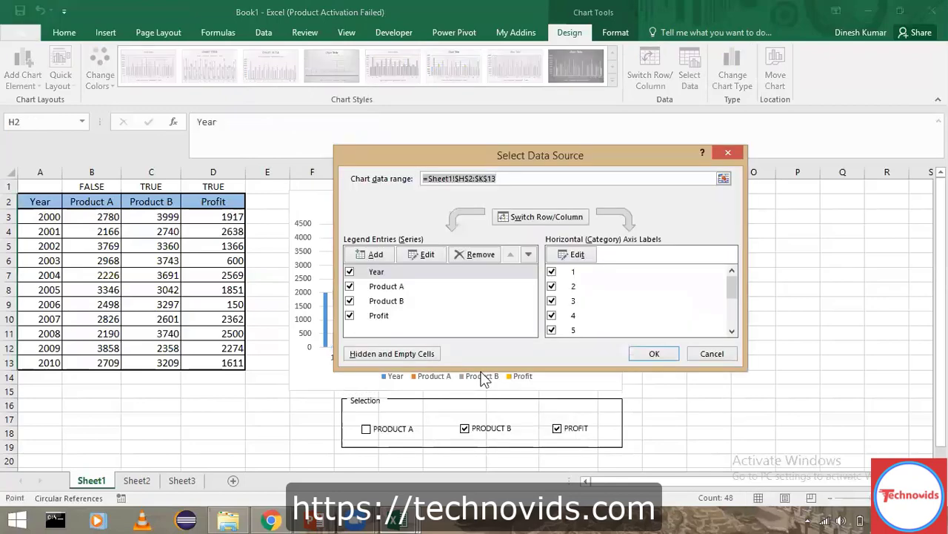
left_click(572, 255)
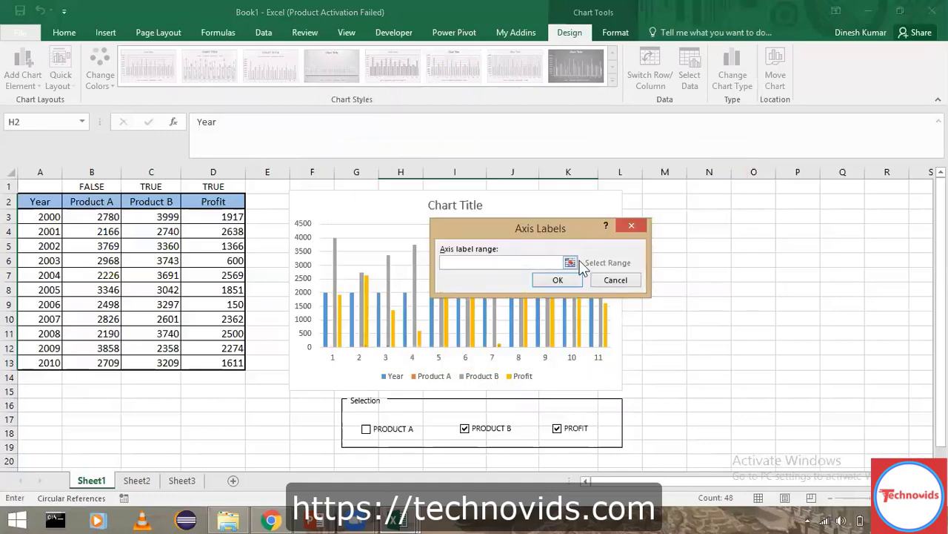
left_click(570, 262)
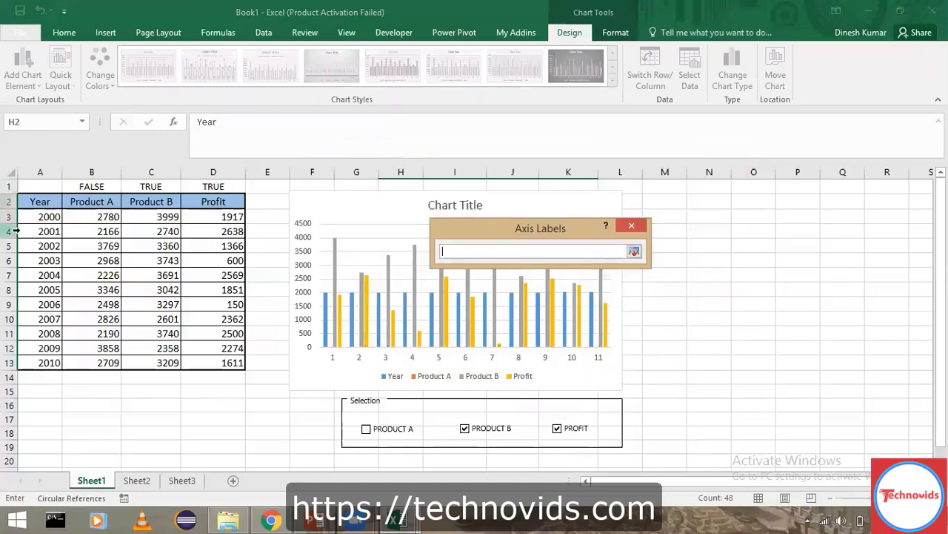
left_click_drag(47, 217, 47, 366)
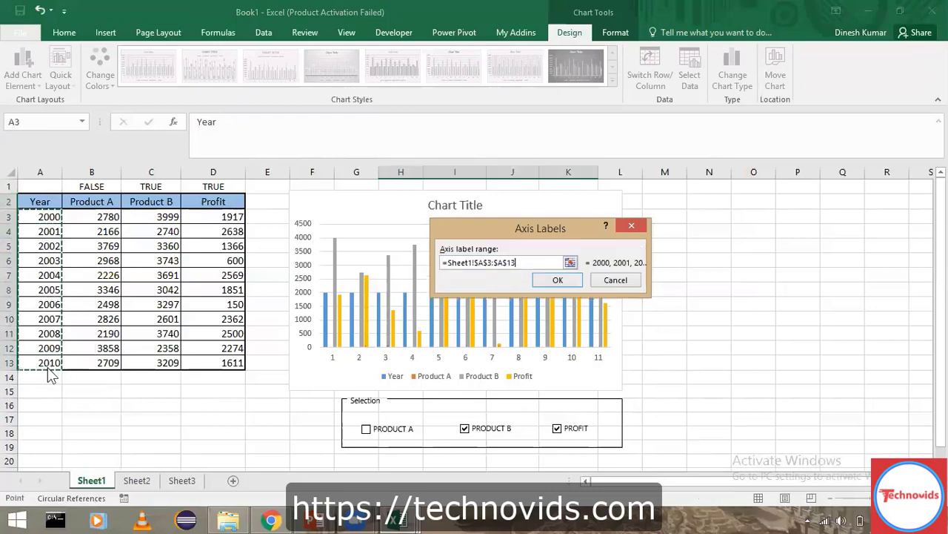
key("Return")
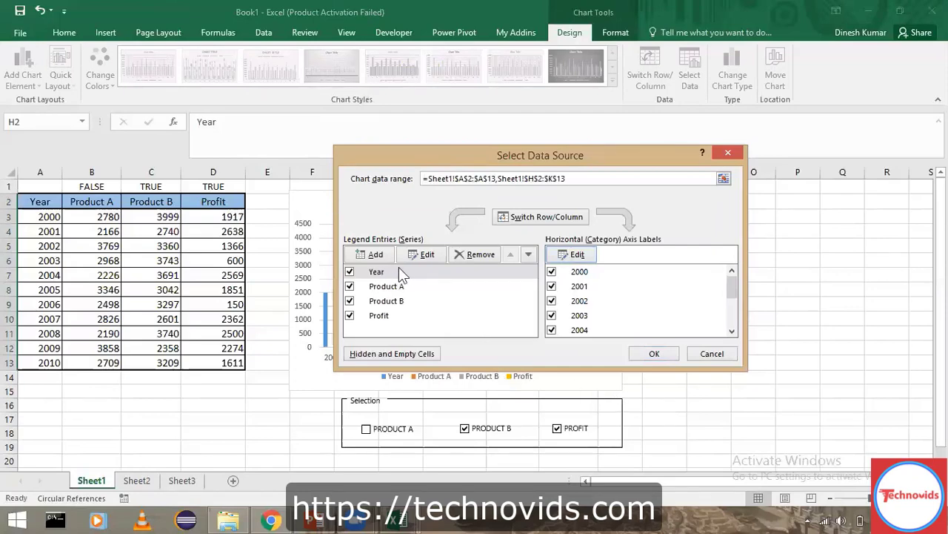
Remove the Year series from the chart's data source
left_click(472, 257)
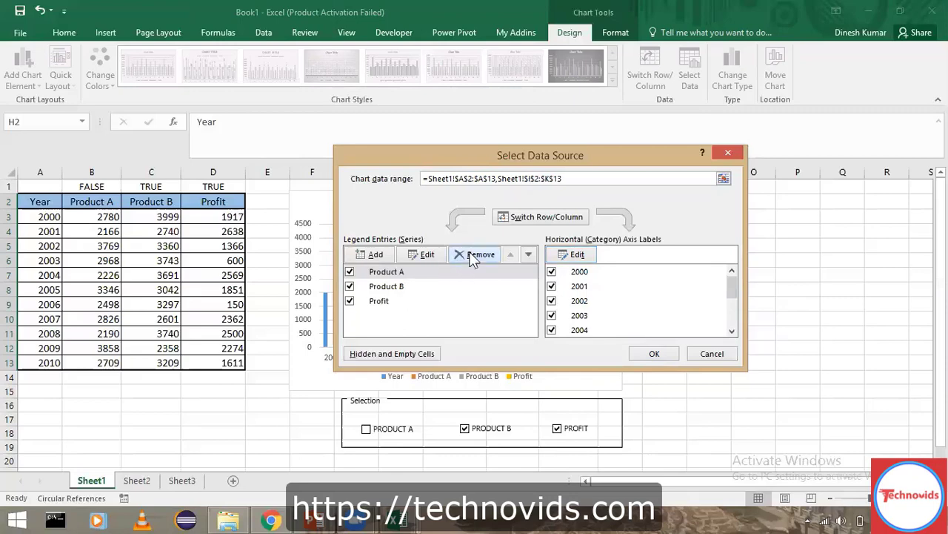
left_click(655, 354)
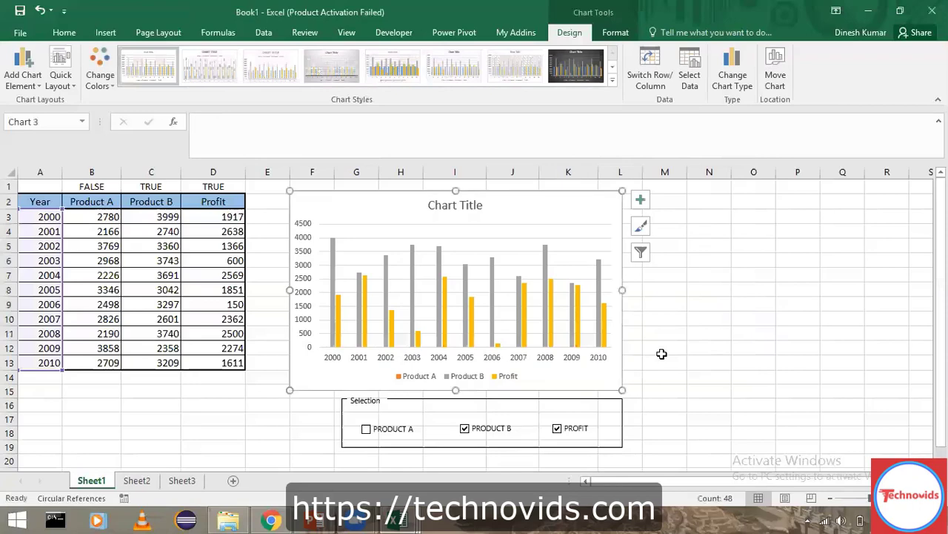
Change the chart into a combo chart with Profit as Line with Markers on the secondary axis, keeping both products as clustered columns
right_click(490, 326)
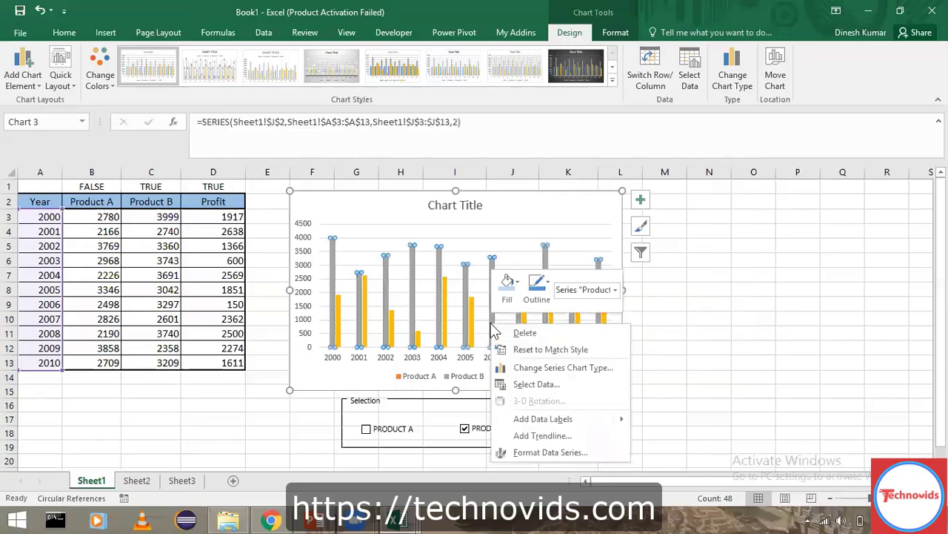
left_click(546, 368)
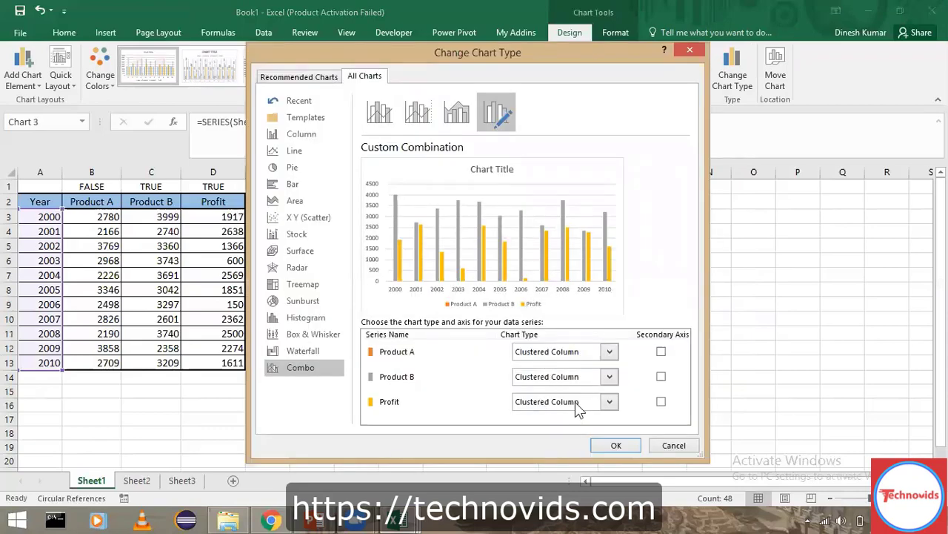
left_click(575, 401)
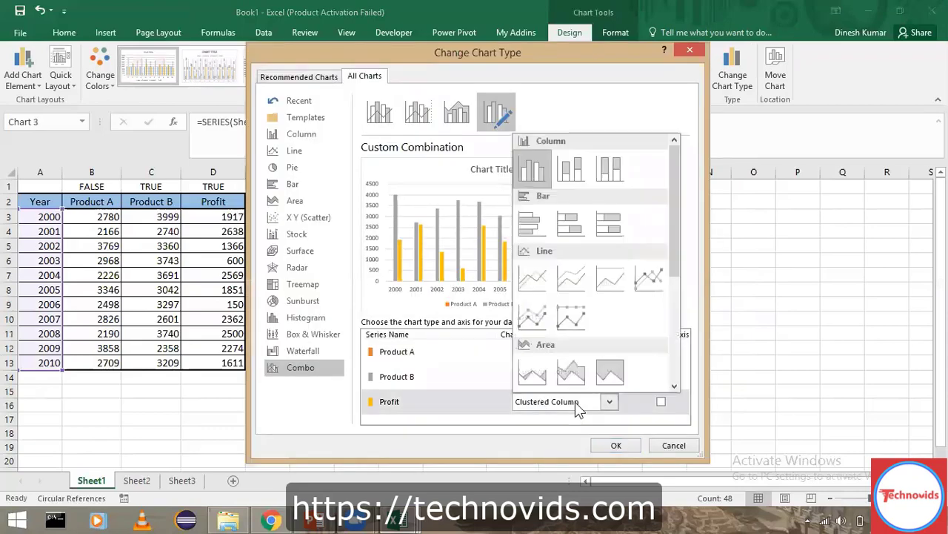
left_click(652, 276)
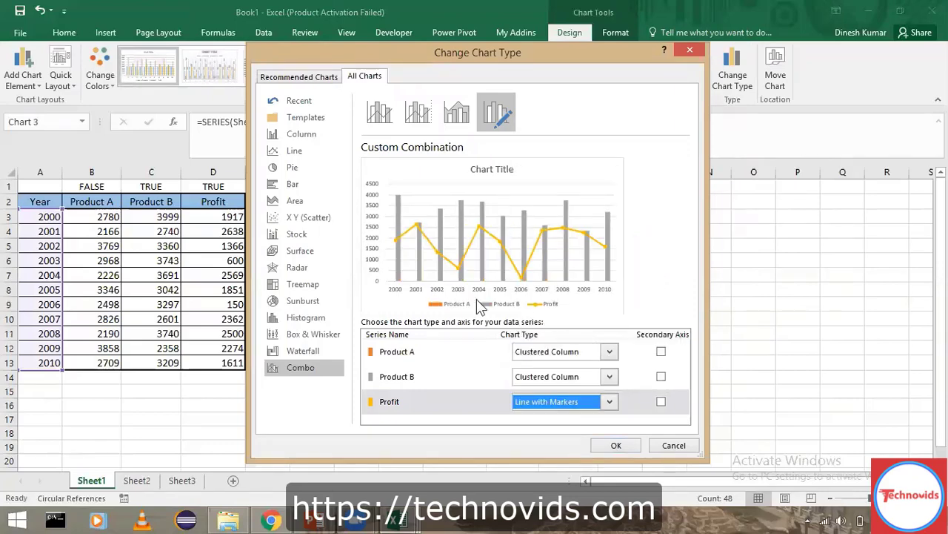
left_click(661, 403)
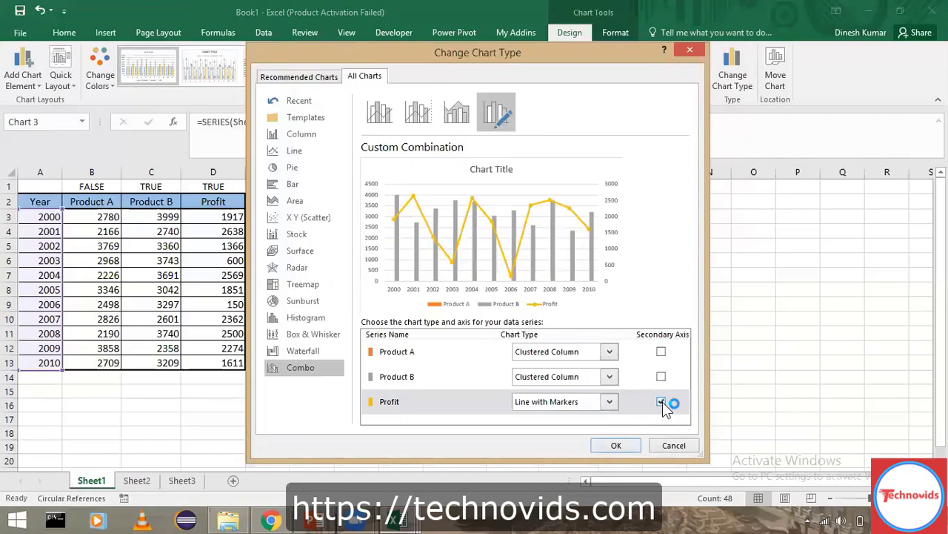
left_click(618, 444)
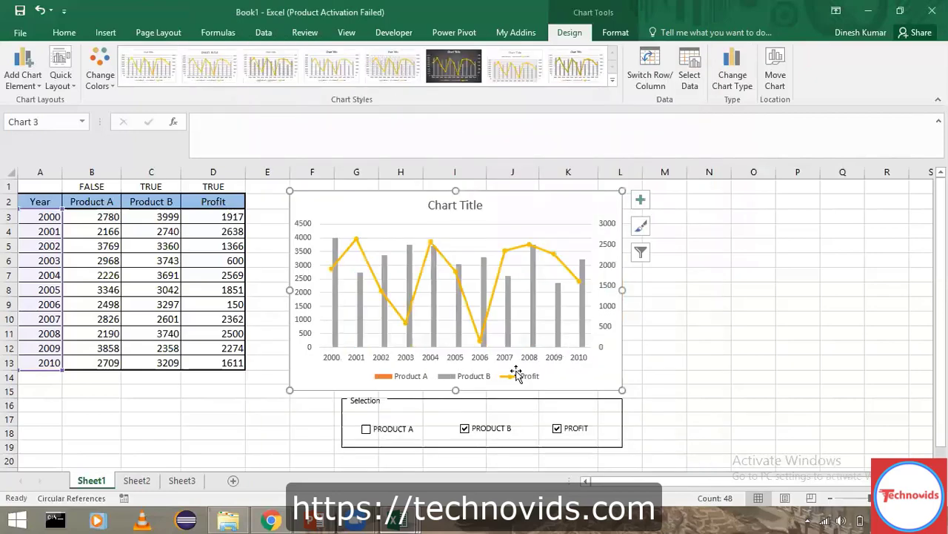
Switch PRODUCT A on in the Selection box and test the chart by switching PRODUCT B and PROFIT off and on again
left_click(366, 430)
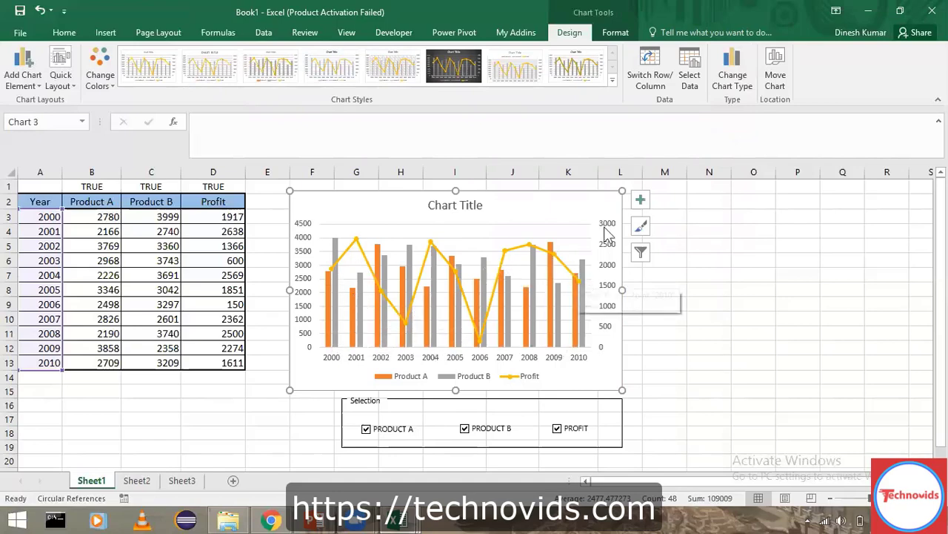
mouse_move(531, 294)
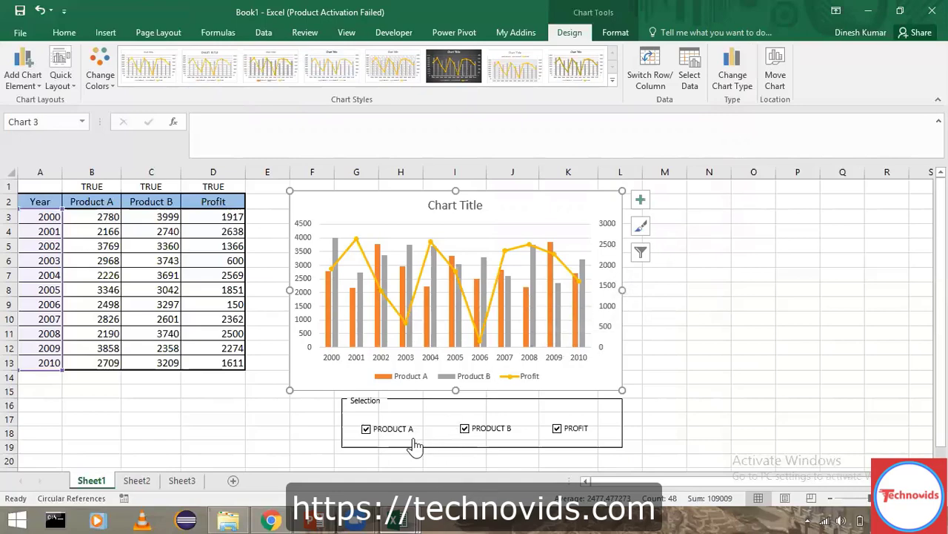
left_click(465, 430)
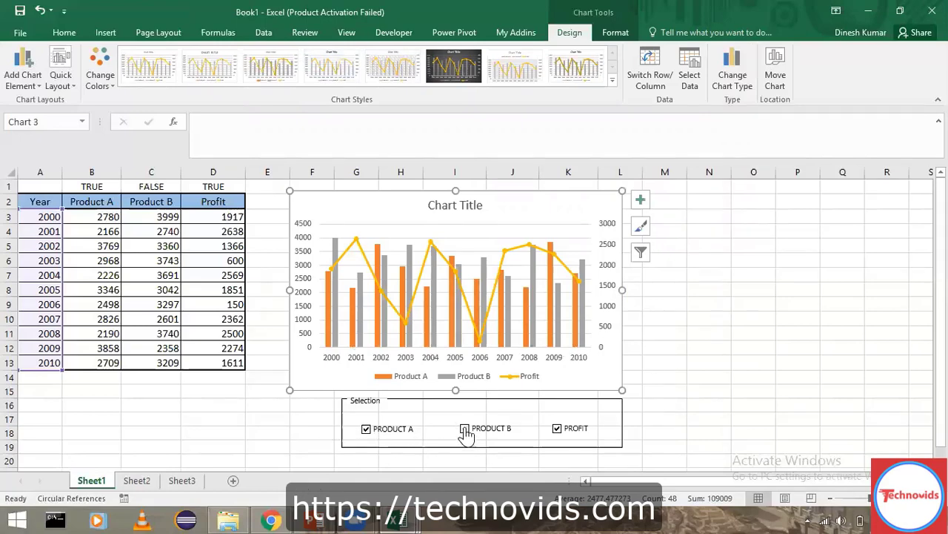
left_click(557, 429)
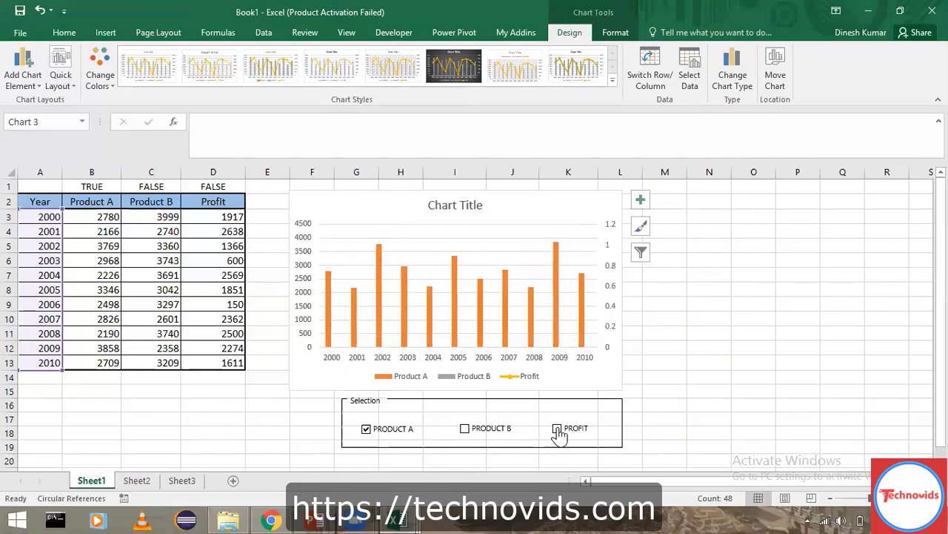
left_click(465, 435)
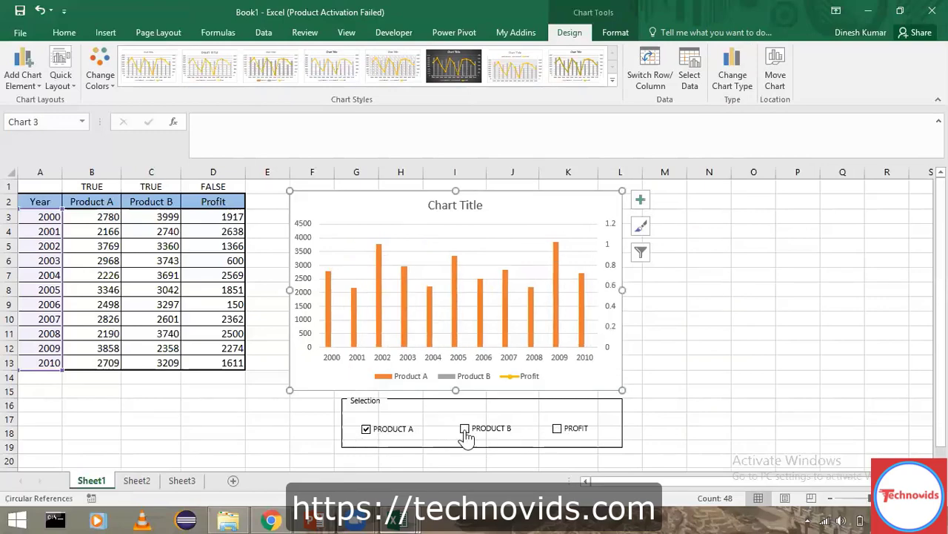
left_click(557, 430)
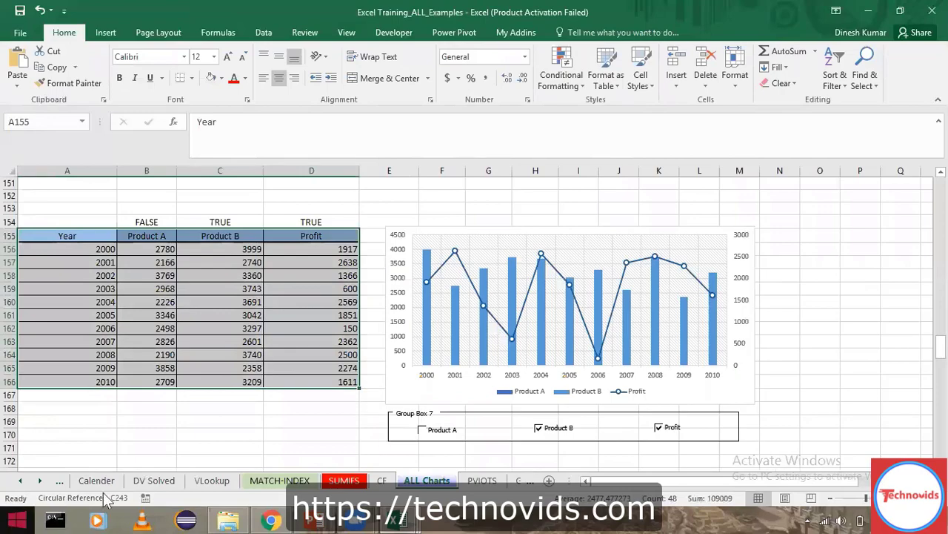
Browse the ALL Charts sheet past the Adding Annotations example to the Additional column without display section, dismissing the battery notification
left_click(124, 427)
key("Left")
key("Down")
key("Down")
key("Down")
key("Down")
key("Down")
key("Down")
key("Down")
key("Down")
key("Down")
key("Down")
key("Down")
key("Down")
key("Down")
key("Down")
key("Down")
key("Down")
key("Down")
key("Down")
key("Down")
key("Down")
key("Down")
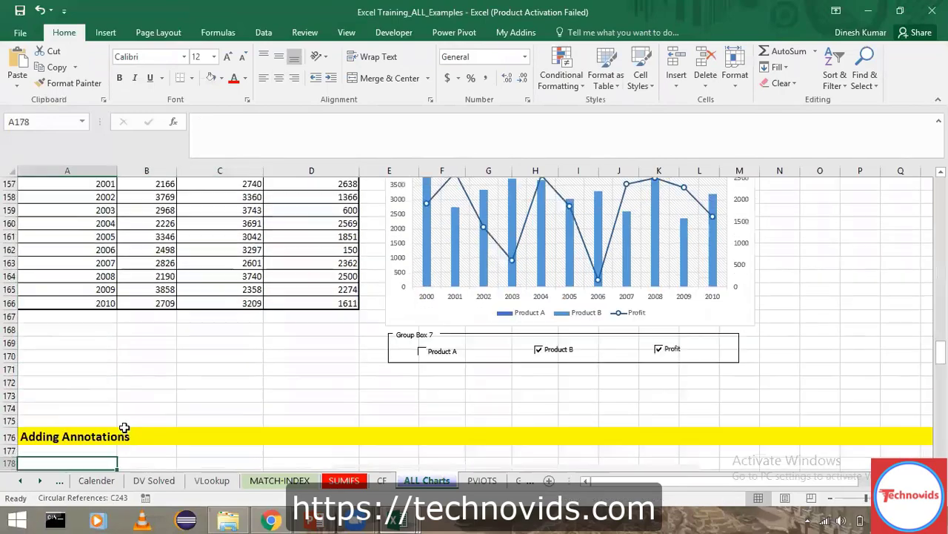
key("Down")
key("Down")
key("Down")
key("Down")
key("Down")
key("Down")
key("Down")
key("Down")
key("Down")
key("Down")
key("Down")
key("Down")
key("Down")
key("Down")
key("Down")
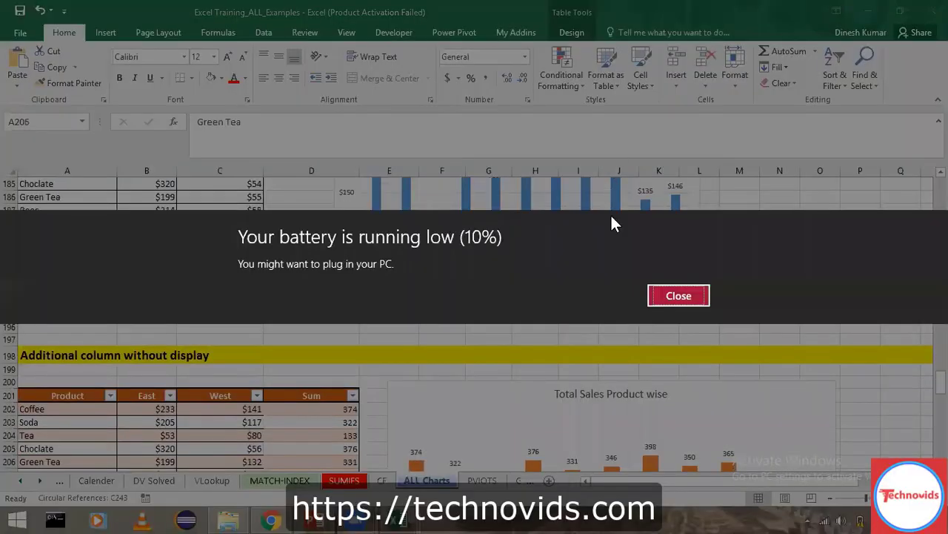
left_click(675, 297)
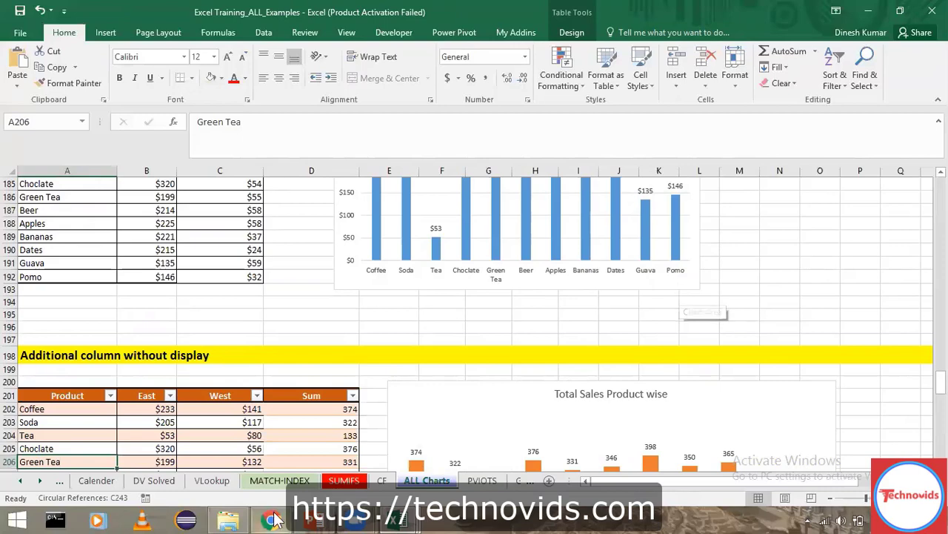
Go down to the Conditional Formatting inside Charts section and bring its monthly table and expenses graph fully into view
left_click(306, 422)
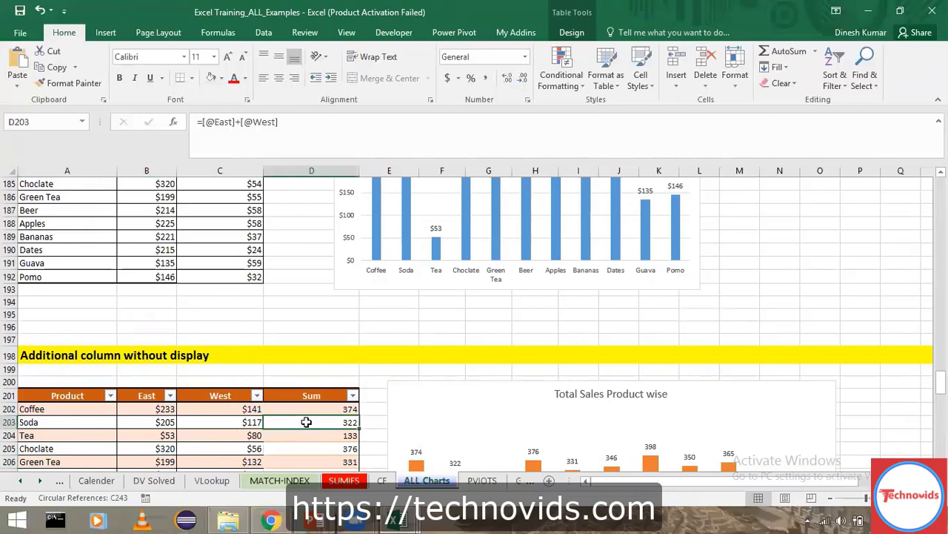
key("Page_Down")
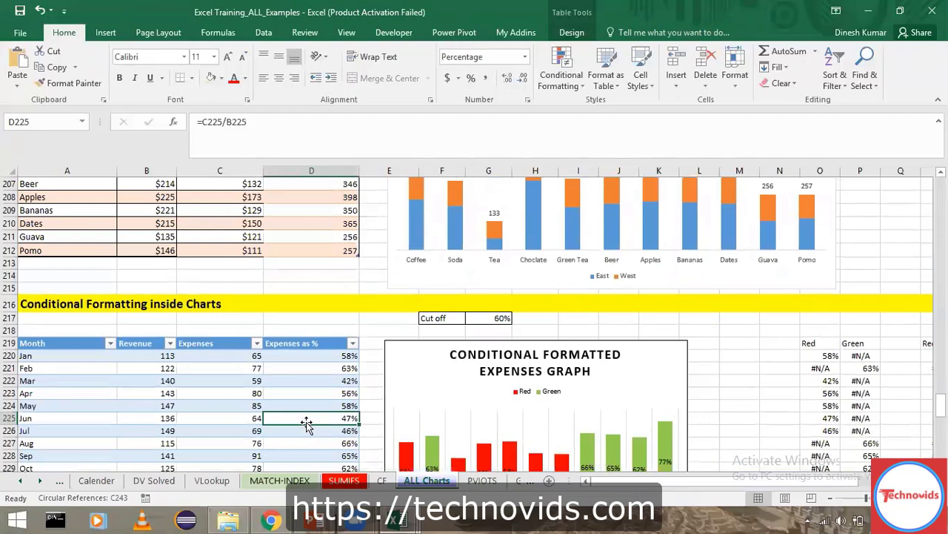
left_click(151, 420)
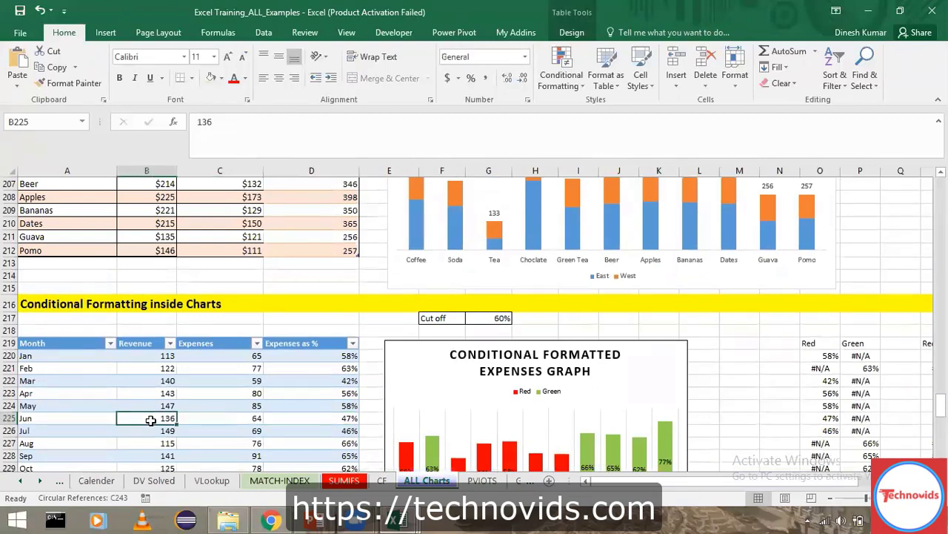
key("Down")
key("Down")
key("Down")
key("Down")
key("Down")
key("Down")
key("Down")
key("Down")
key("Down")
key("Down")
key("Down")
key("Down")
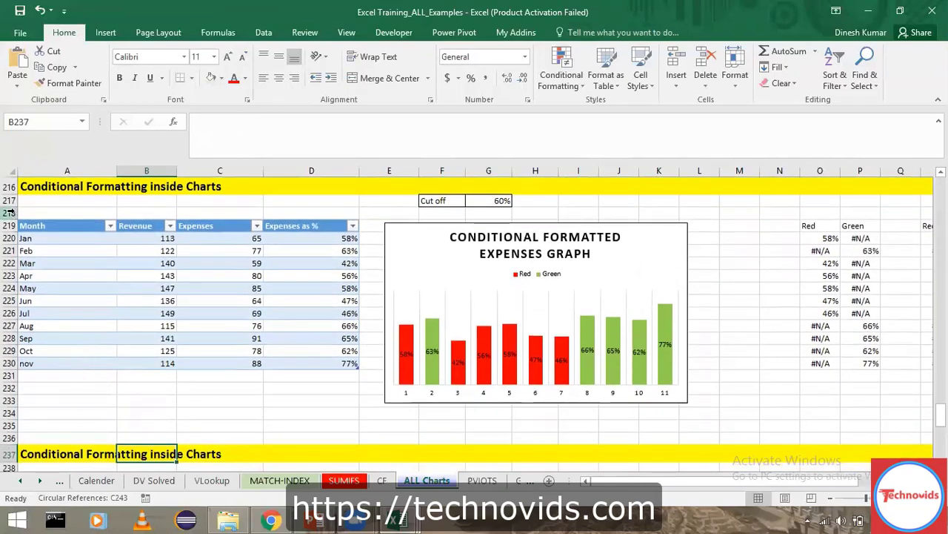
Examine the Month, Revenue, Expenses and Expenses as % columns of the conditional formatting table
left_click(65, 245)
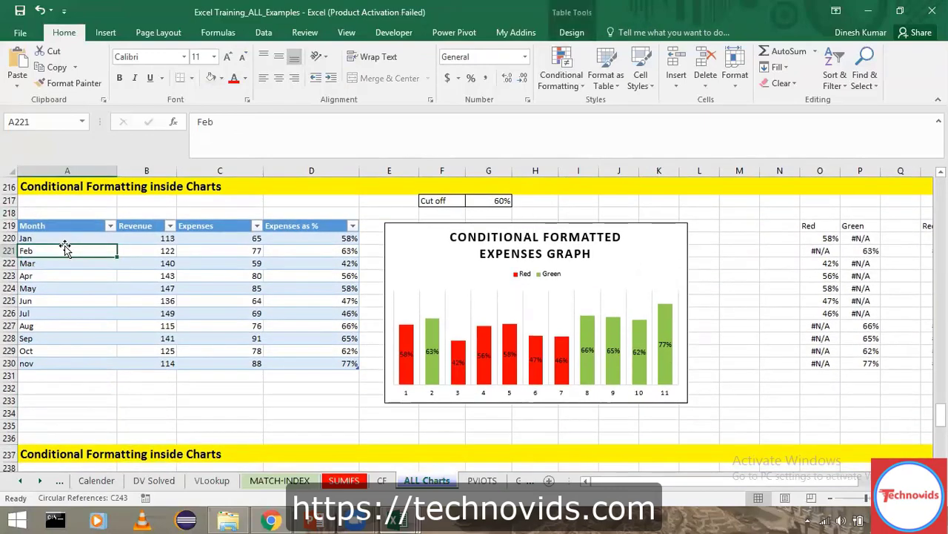
key("ctrl+Down")
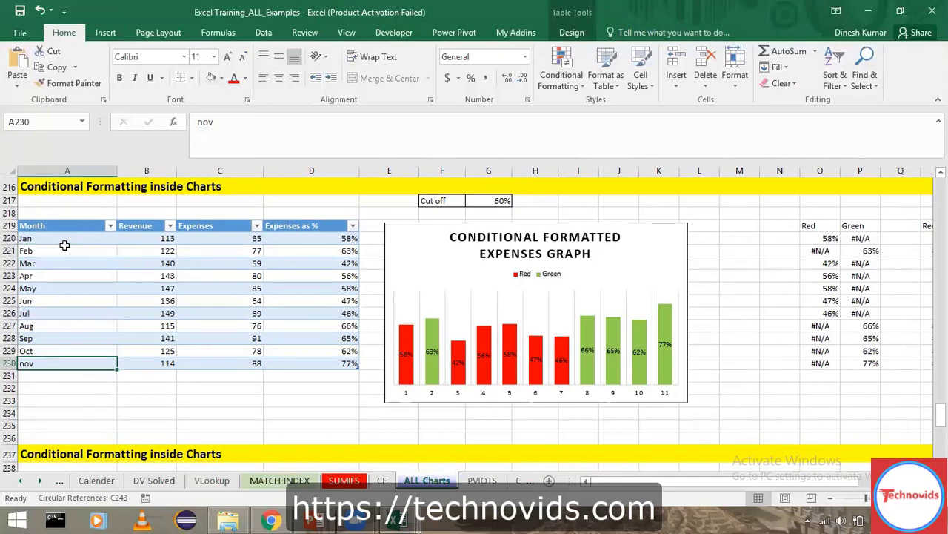
key("Right")
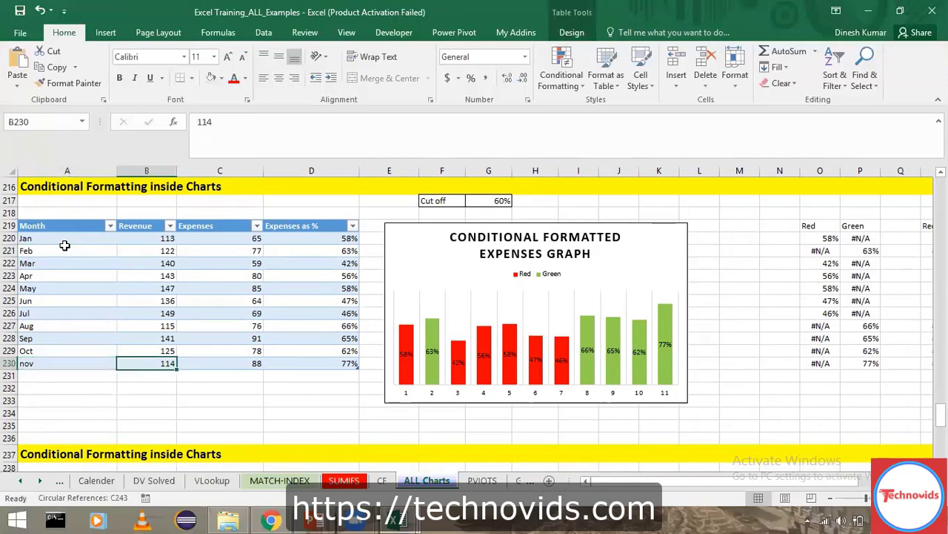
key("ctrl+Up")
key("Right")
key("ctrl+Down")
key("Right")
key("ctrl+Up")
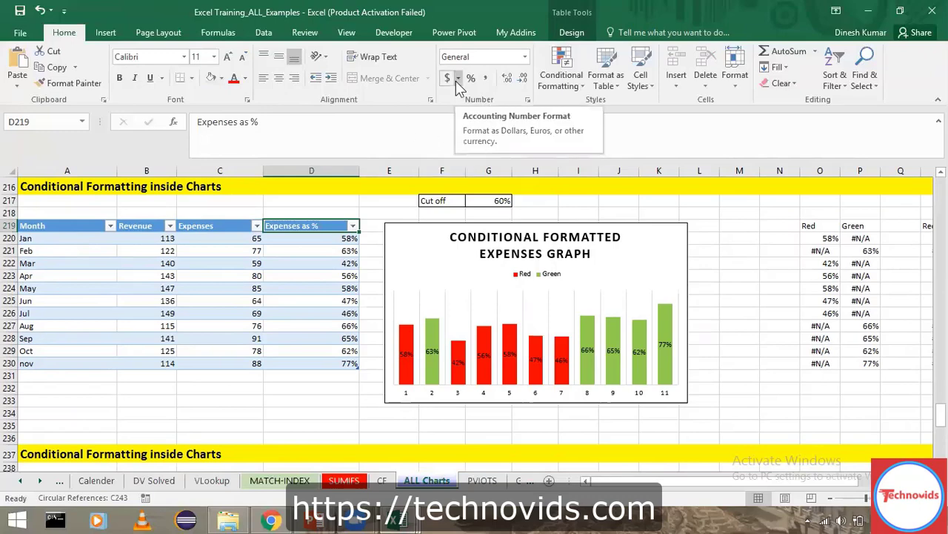
Test the conditional formatted expenses graph with Cut off values of 50% and 80% in G217
left_click(498, 201)
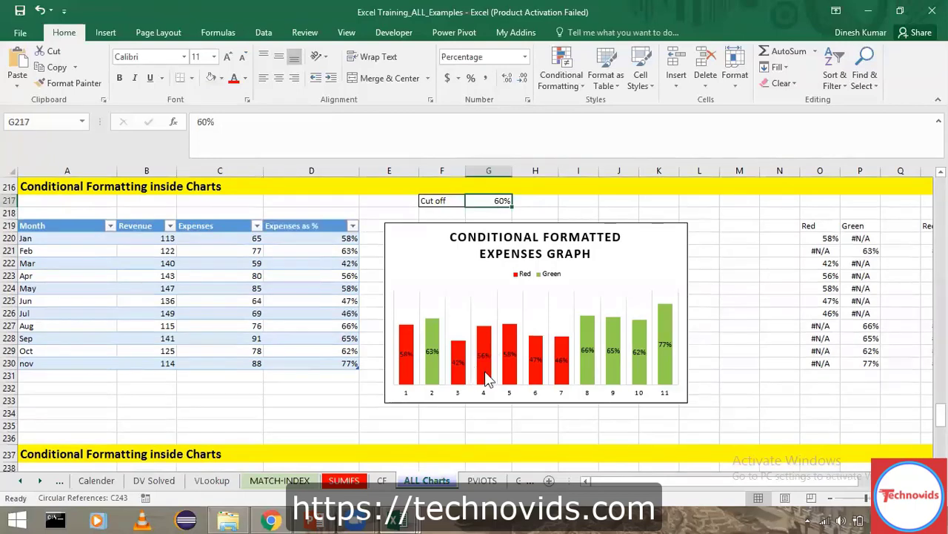
mouse_move(460, 359)
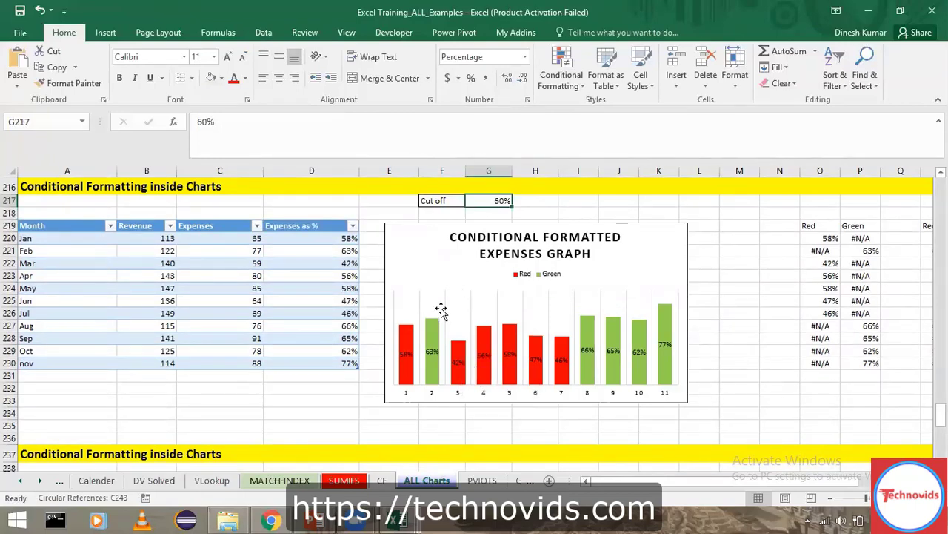
mouse_move(478, 337)
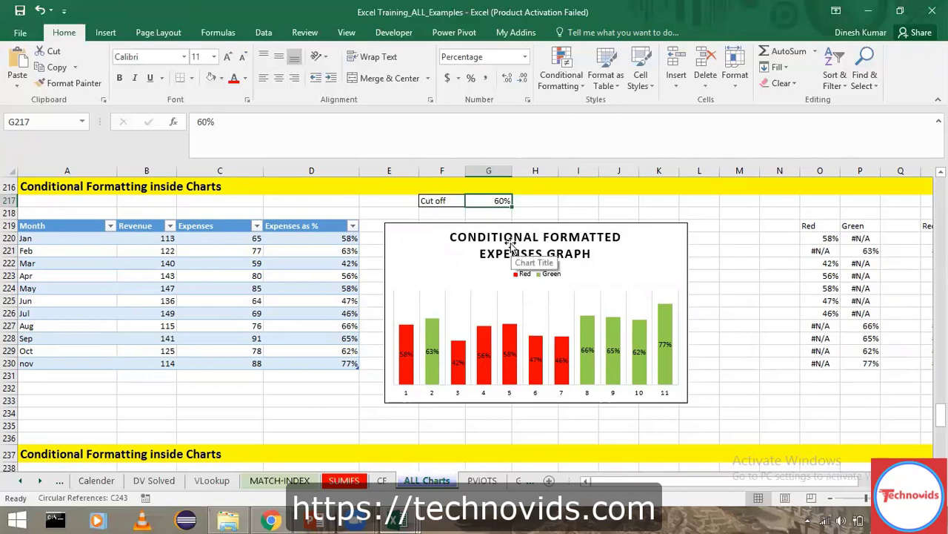
type("50")
key("Return")
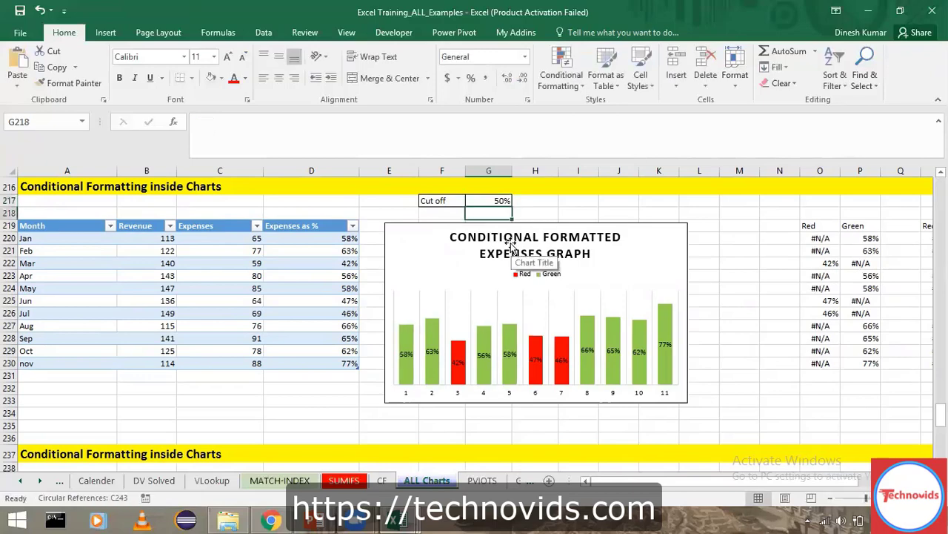
key("Up")
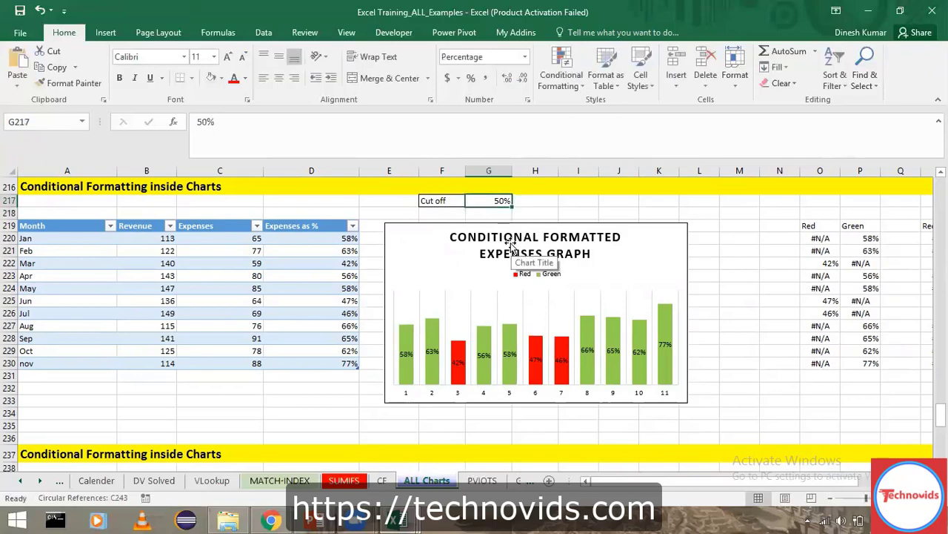
type("8")
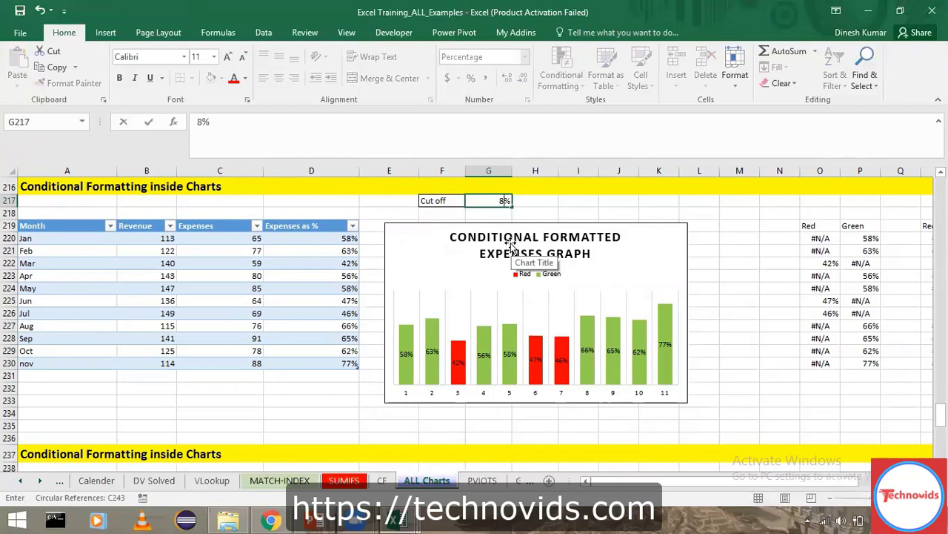
type("0")
key("Return")
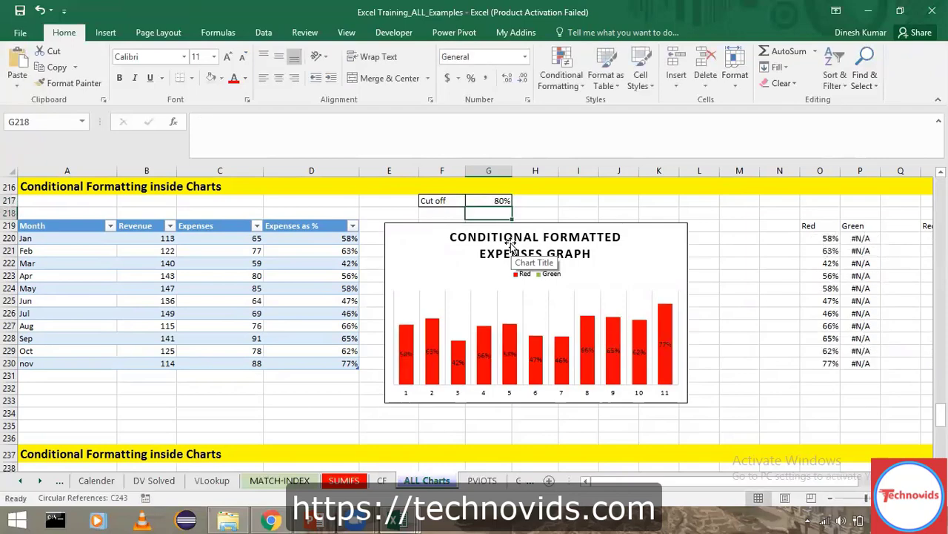
Set the Cut off value in G217 to 40%
key("Up")
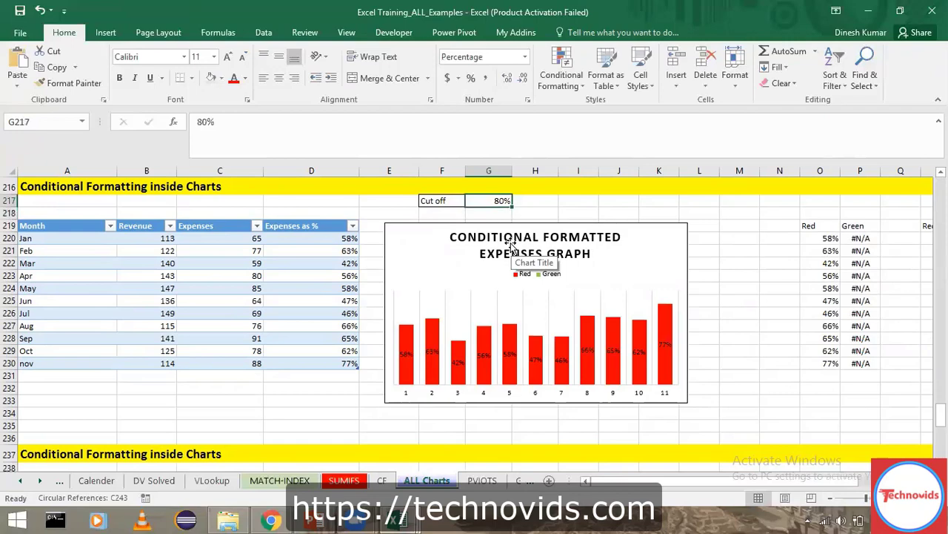
type("40")
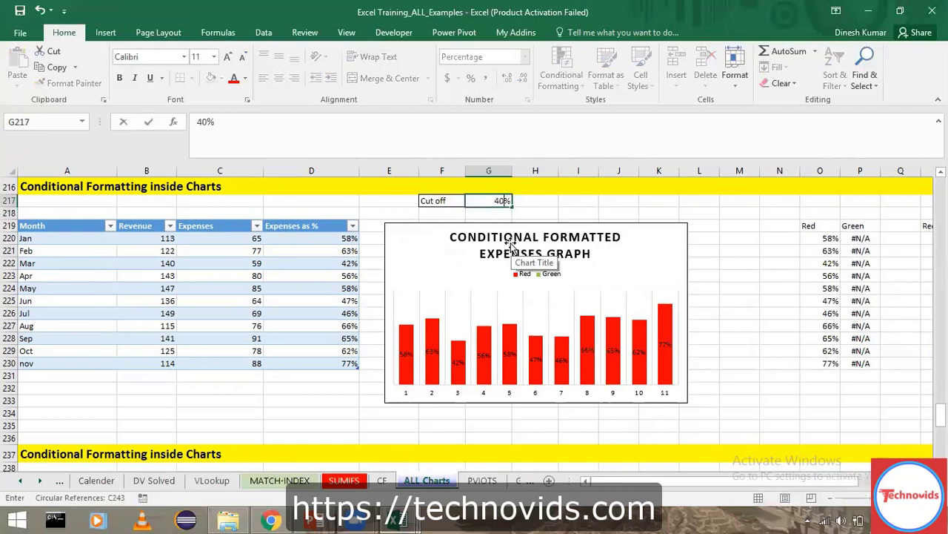
key("Return")
key("Up")
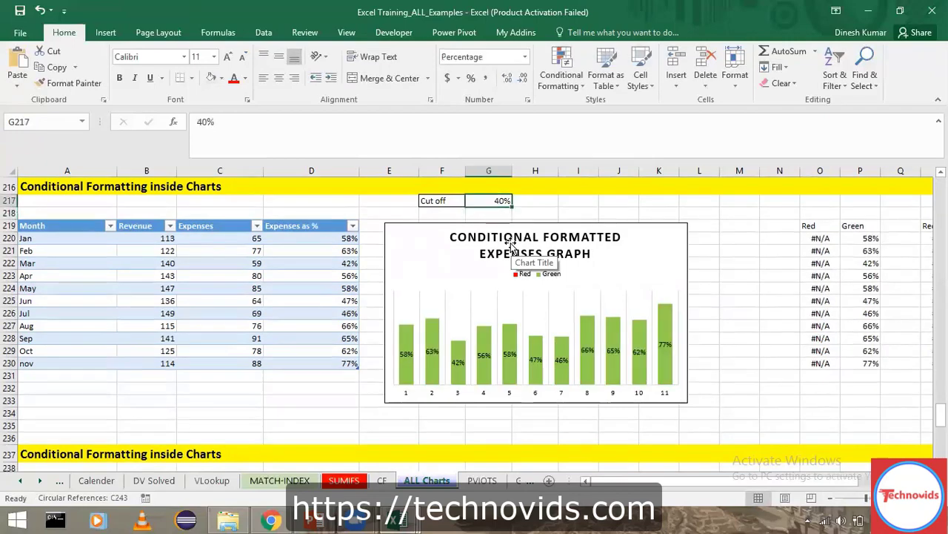
Set the Cut off value in G217 to 60%
type("60")
key("Return")
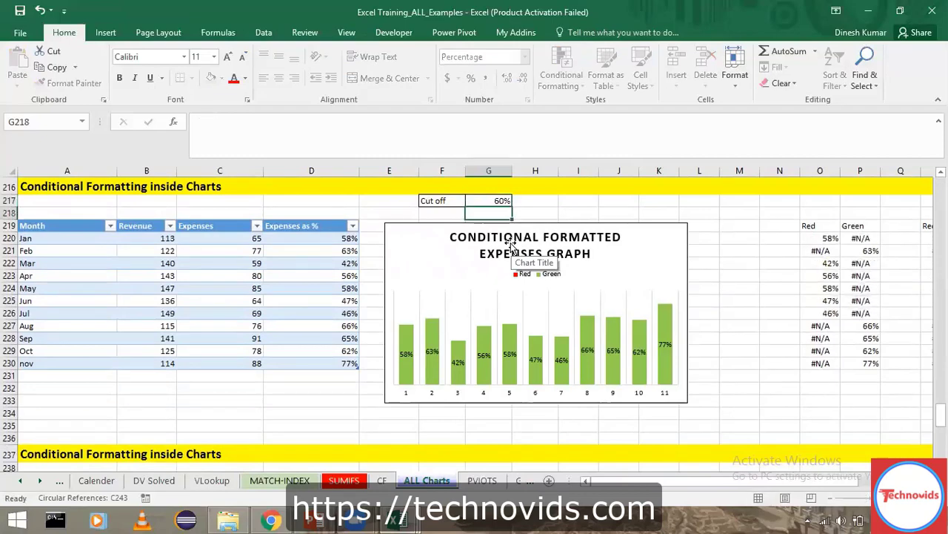
key("Up")
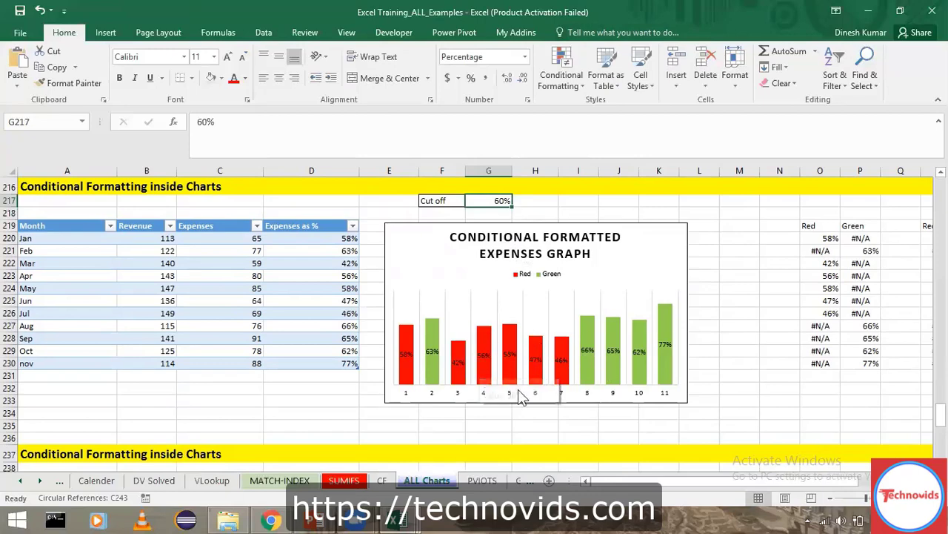
mouse_move(509, 371)
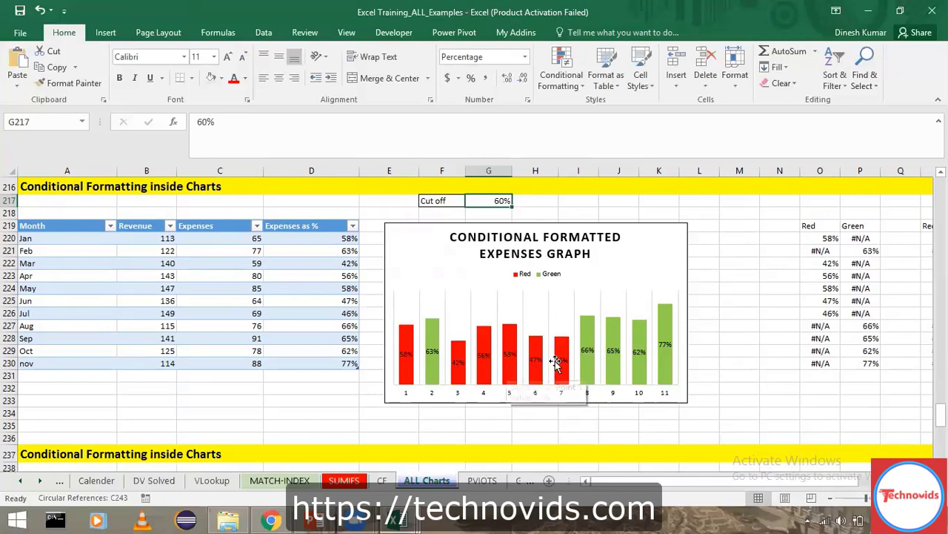
Examine the Red and Green helper columns in O220:P230 and the IF formula behind them
left_click(807, 256)
key("Up")
key("ctrl+shift+Right")
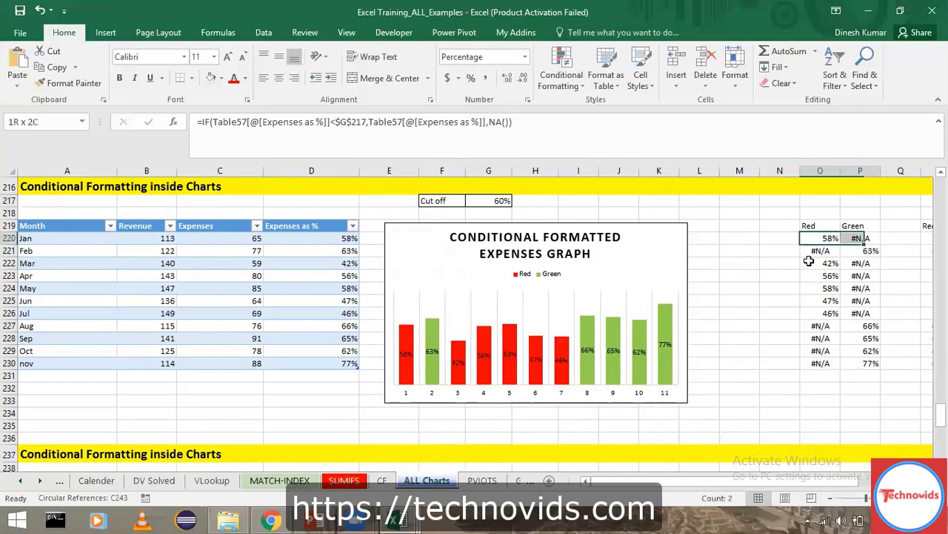
key("ctrl+shift+Down")
key("Right")
key("Right")
key("Left")
key("Left")
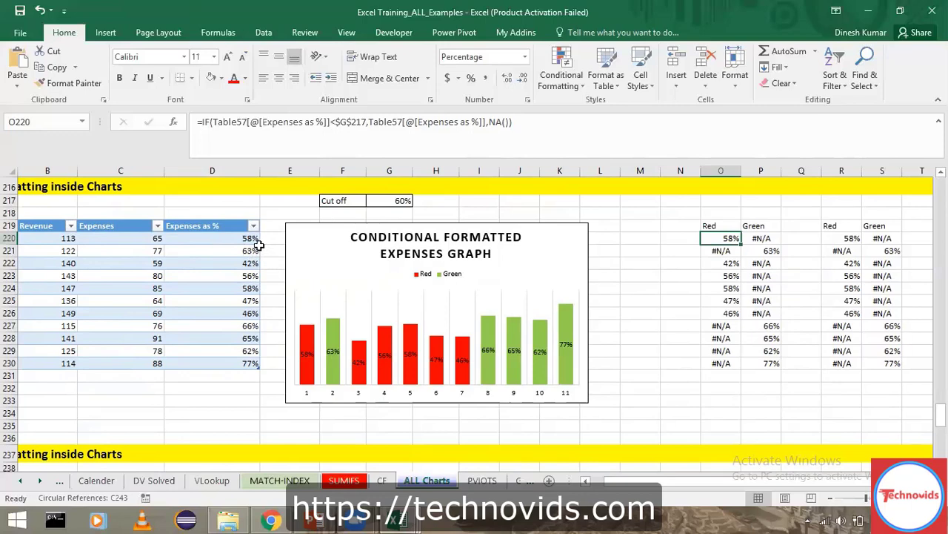
Clear the second pair of Red and Green helper values in R220:S230, keeping the headers
left_click(843, 225)
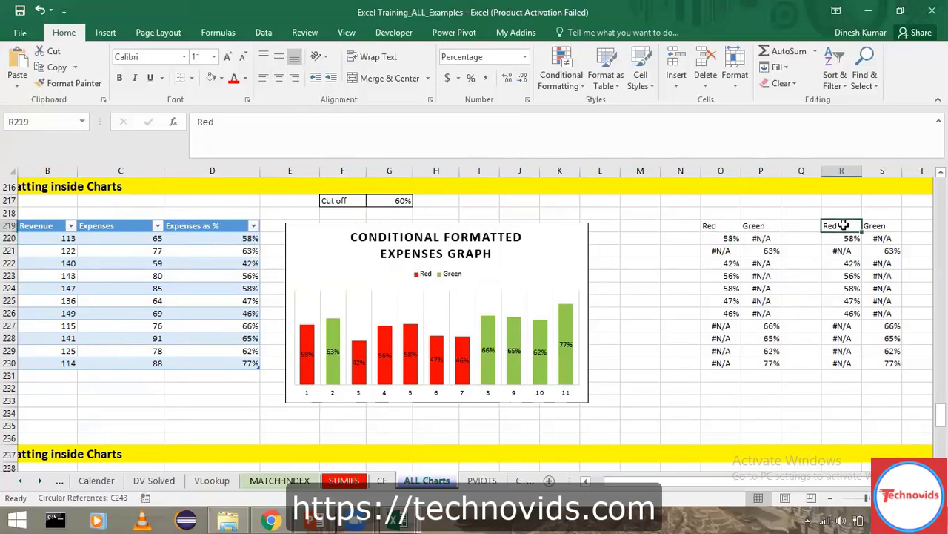
key("Down")
key("ctrl+shift+Right")
key("ctrl+shift+Down")
key("Delete")
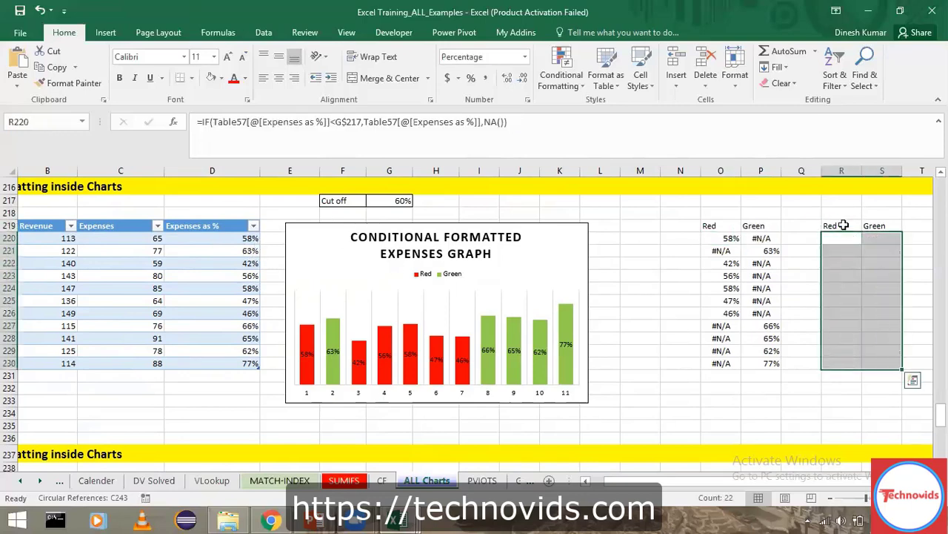
Enter =IF(Table57[@[Expenses as %]]>$G$217,Table57[@[Expenses as %]],NA()) in R220
type("=")
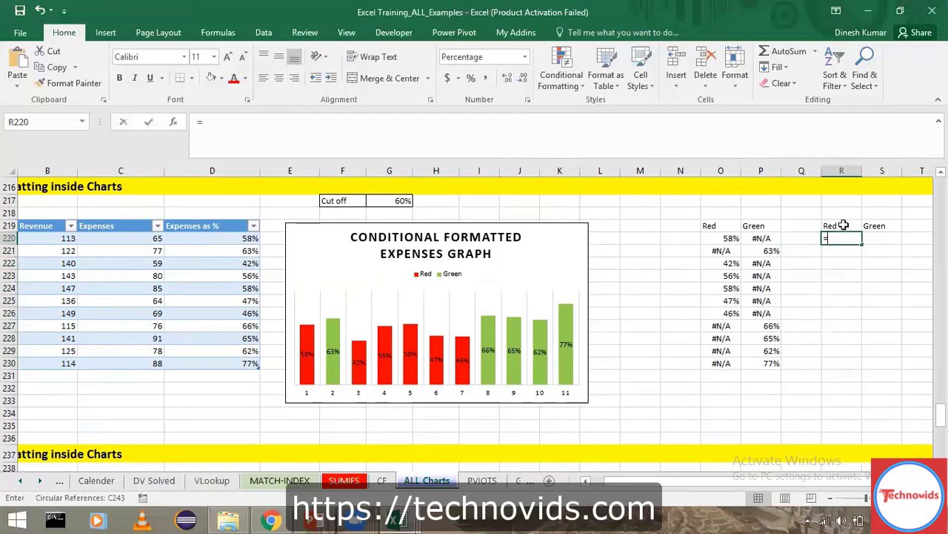
type("if(")
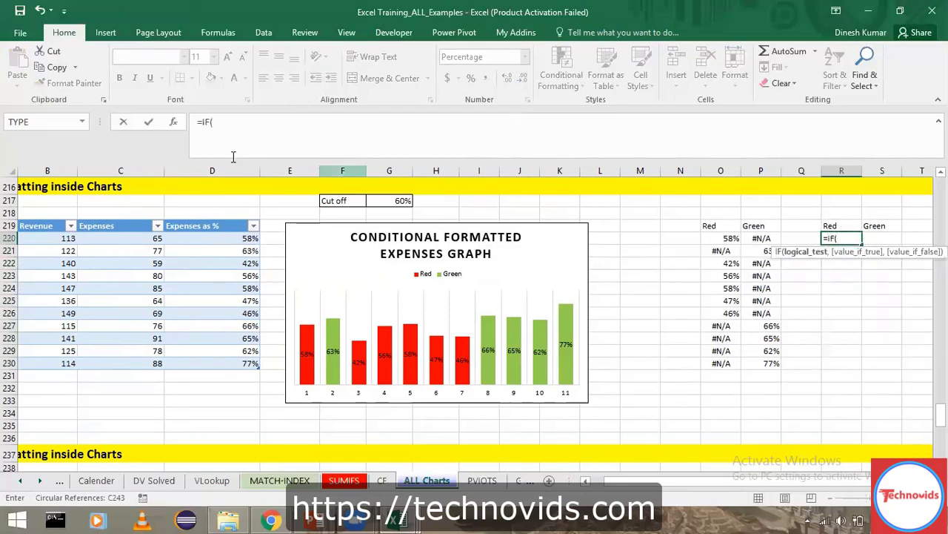
left_click(222, 239)
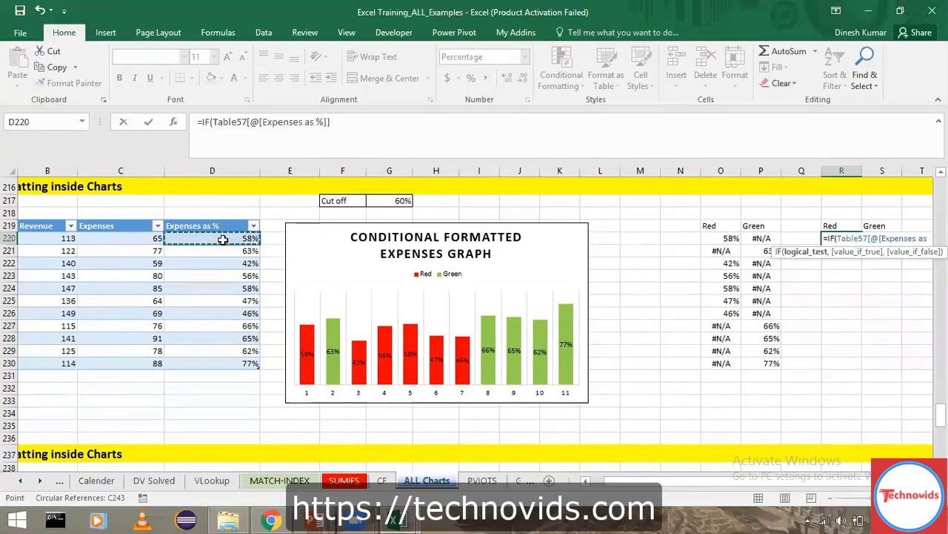
type(">")
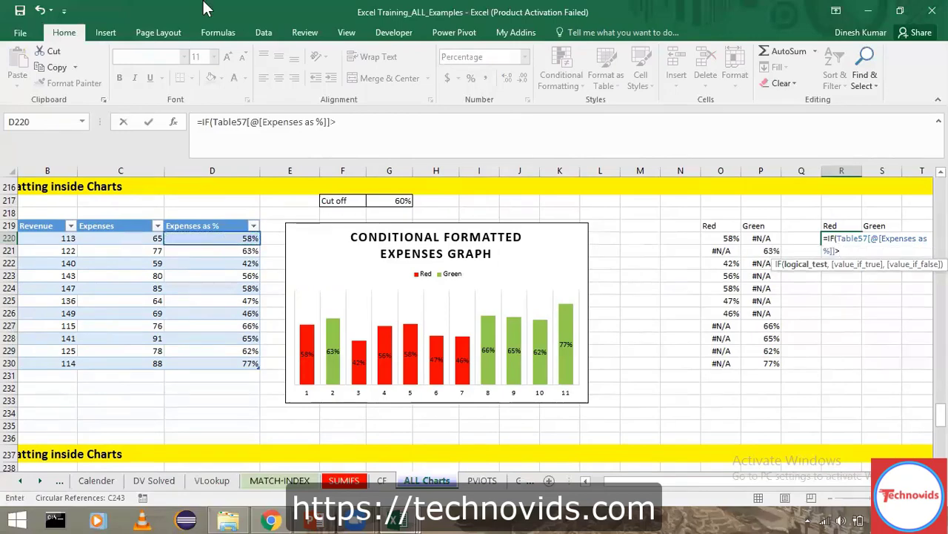
left_click(396, 201)
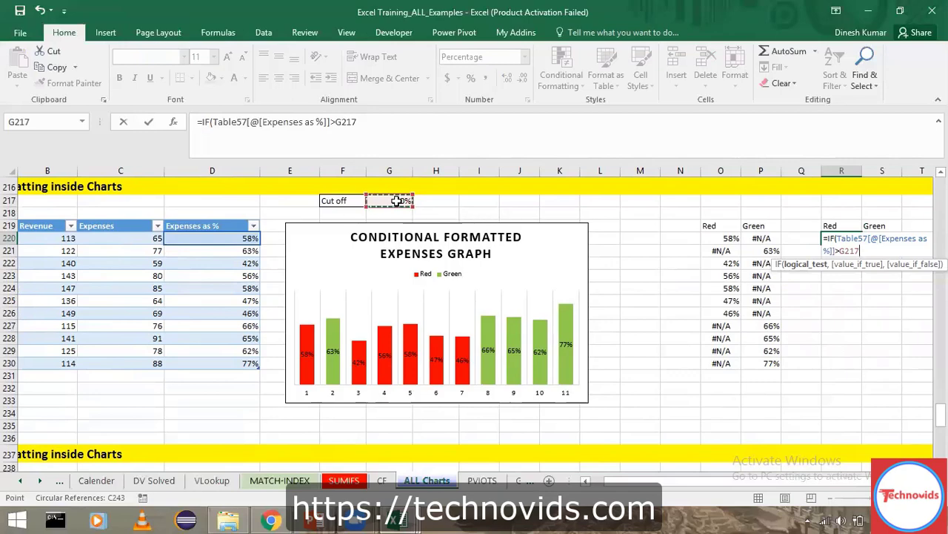
key("F4")
type(",")
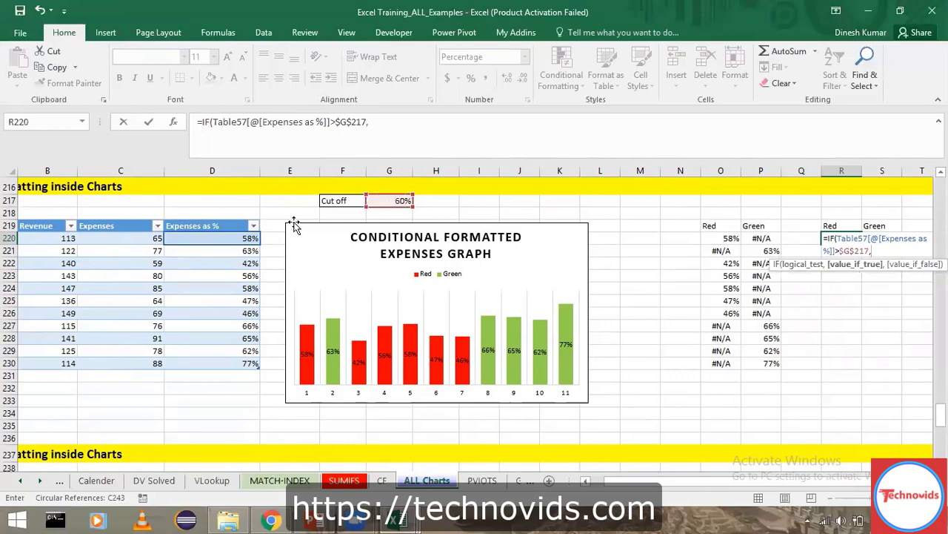
left_click(223, 239)
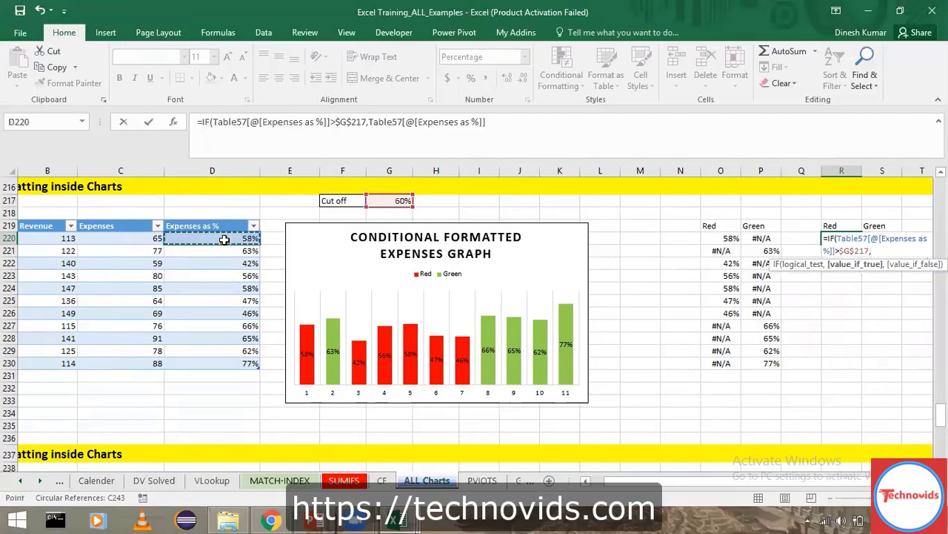
type(",")
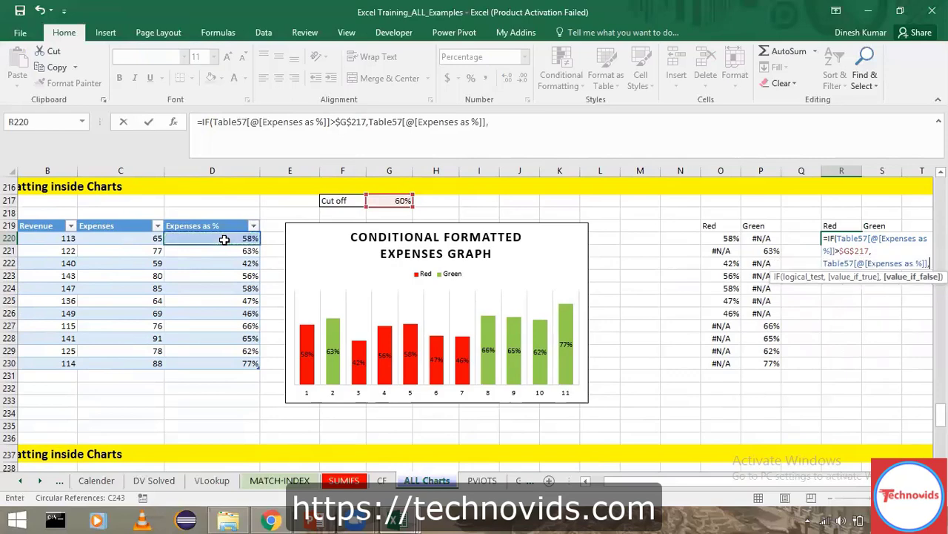
type("NA")
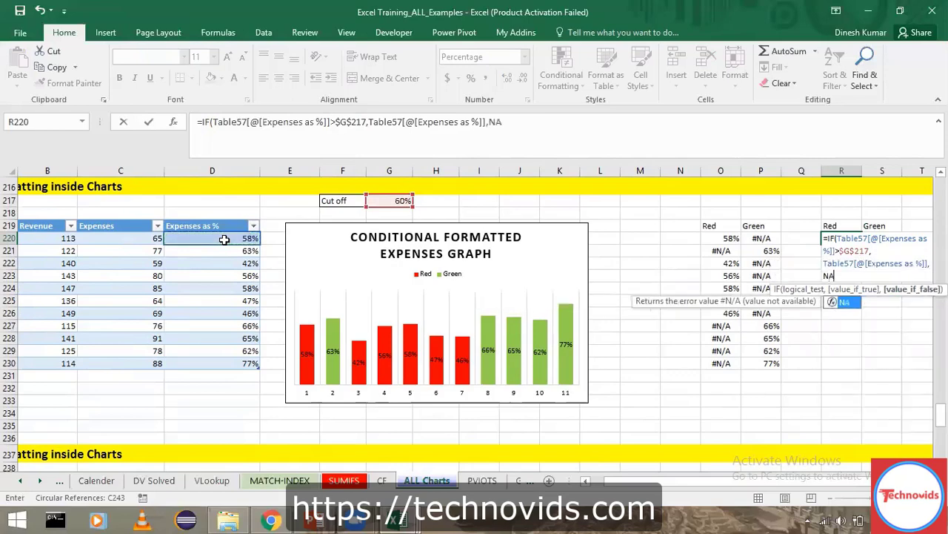
type("(")
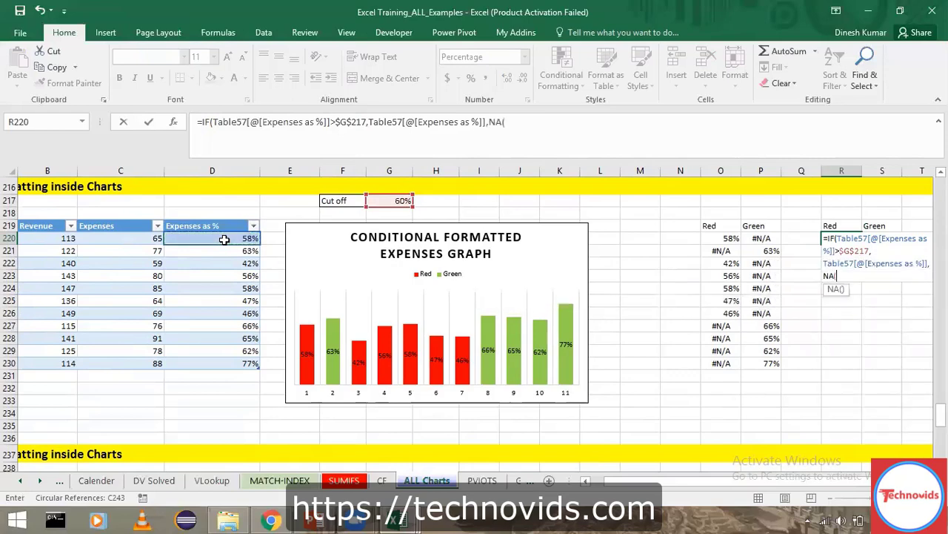
type("))")
key("Return")
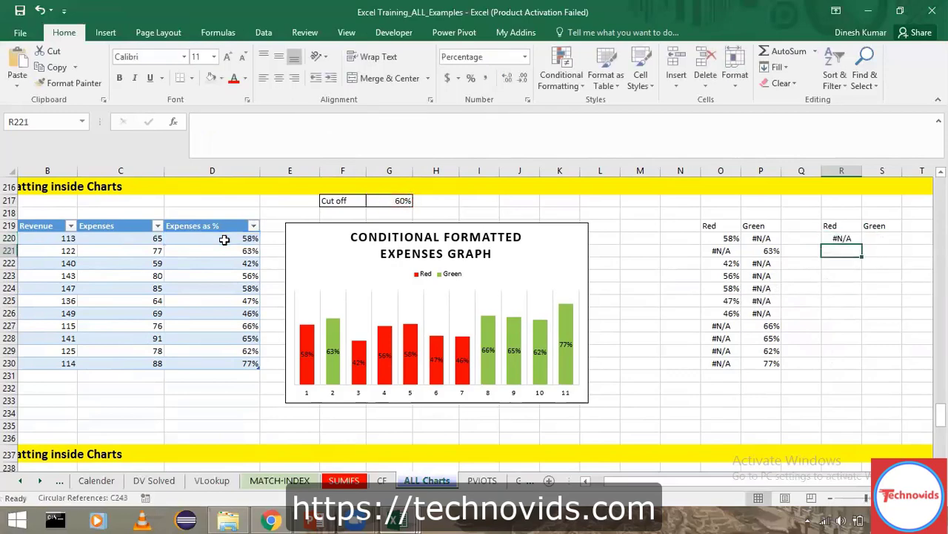
Fill the R220 formula down through R230
key("Up")
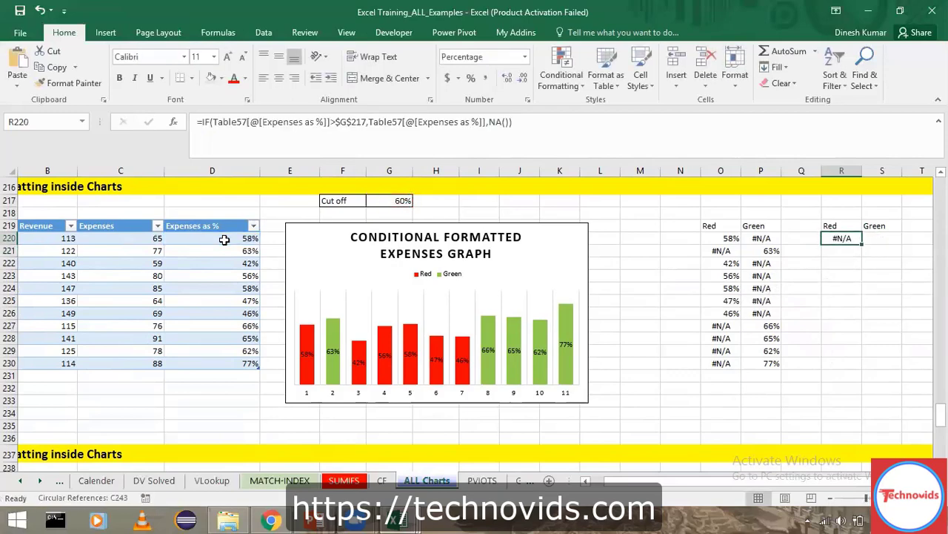
key("shift+Down")
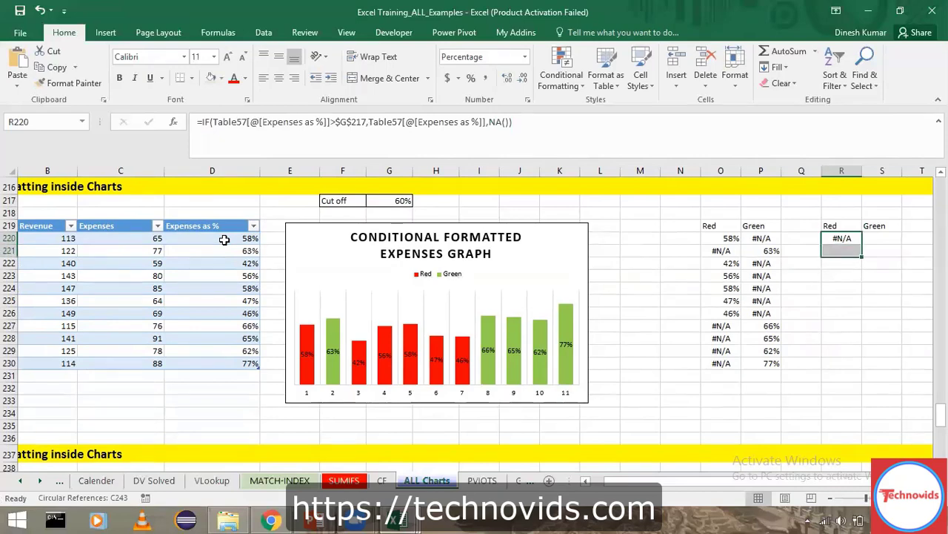
key("ctrl+d")
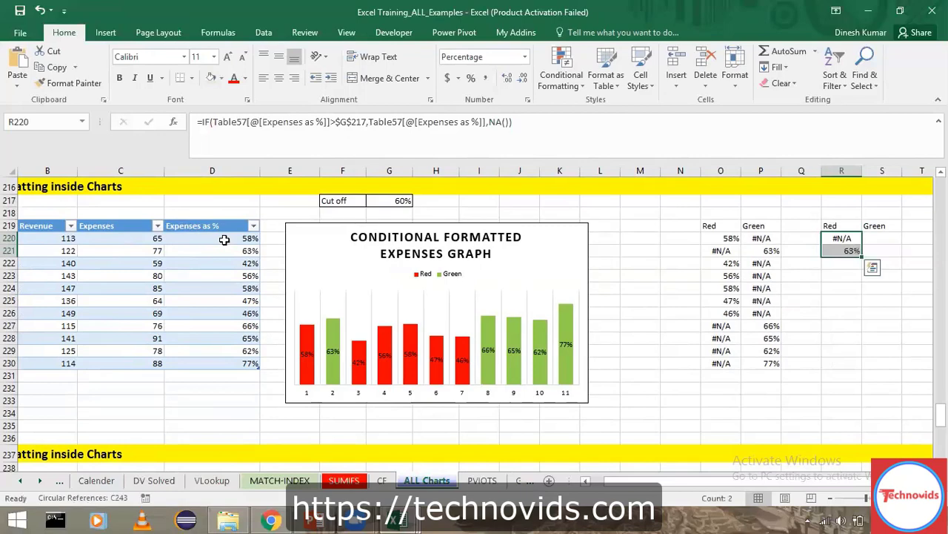
key("shift+Down")
key("shift+Down")
key("shift+Down")
key("shift+Down")
key("shift+Down")
key("shift+Down")
key("shift+Down")
key("shift+Down")
key("shift+Down")
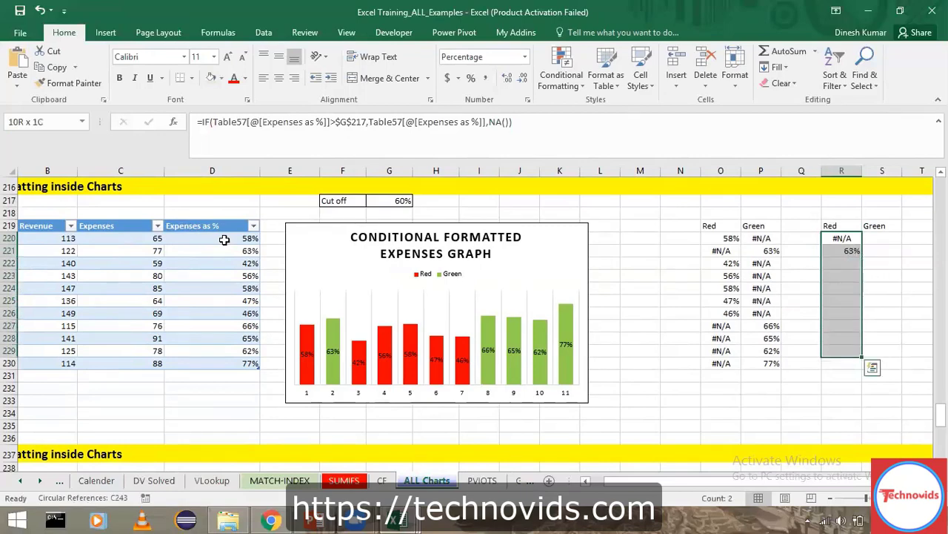
key("ctrl+d")
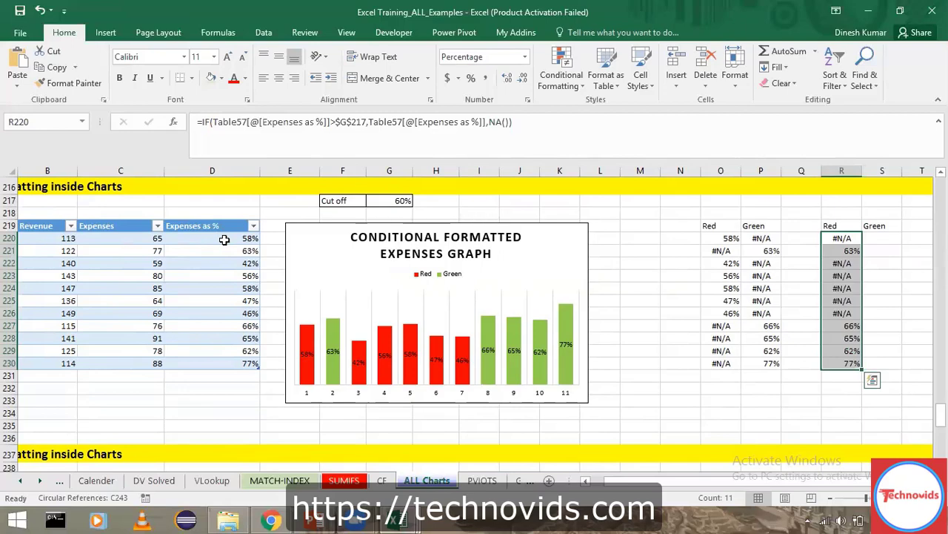
Check the filled formulas and results row by row in R220:R230
key("Down")
key("Down")
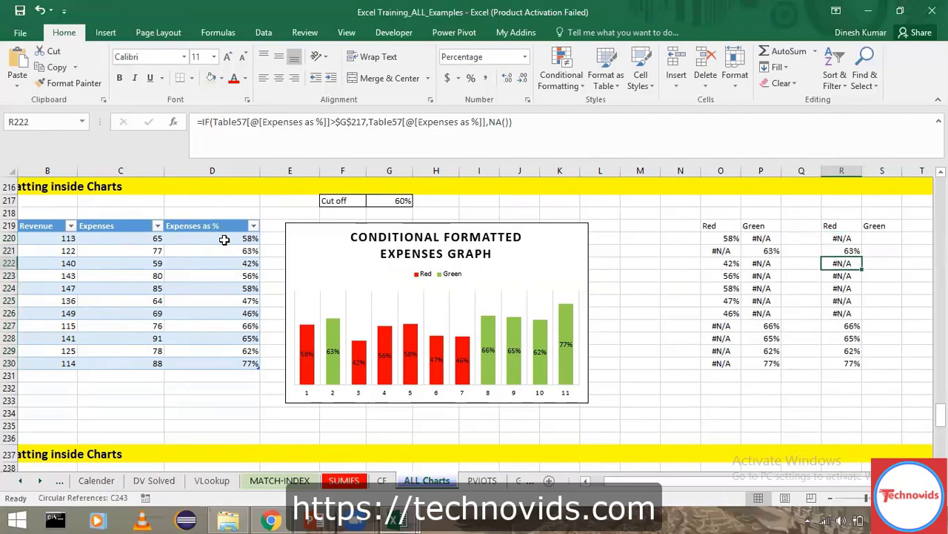
key("Down")
key("Down")
key("Down")
key("Down")
key("Down")
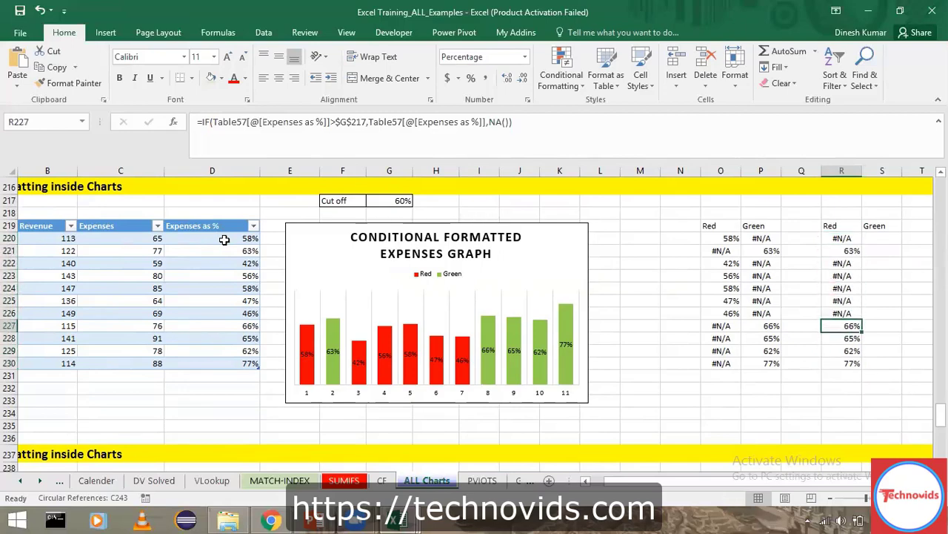
key("Down")
key("Down")
key("Down")
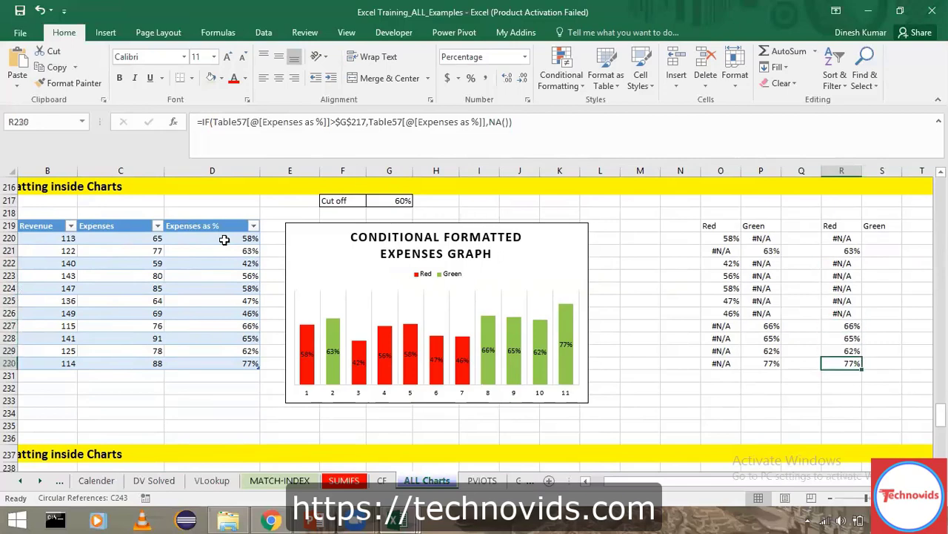
key("ctrl+Up")
key("Down")
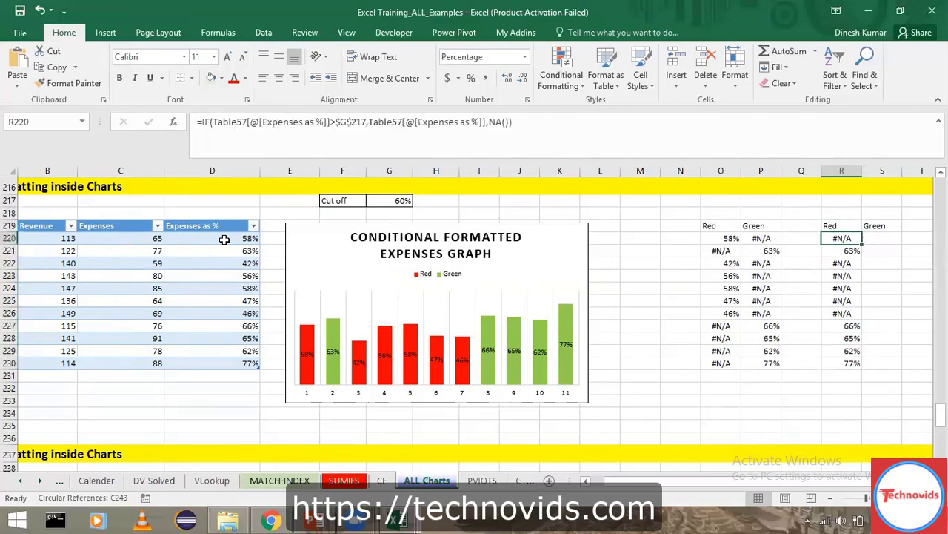
Swap the helper column headers, naming R219 Green and S219 Red
key("Right")
key("Left")
key("Up")
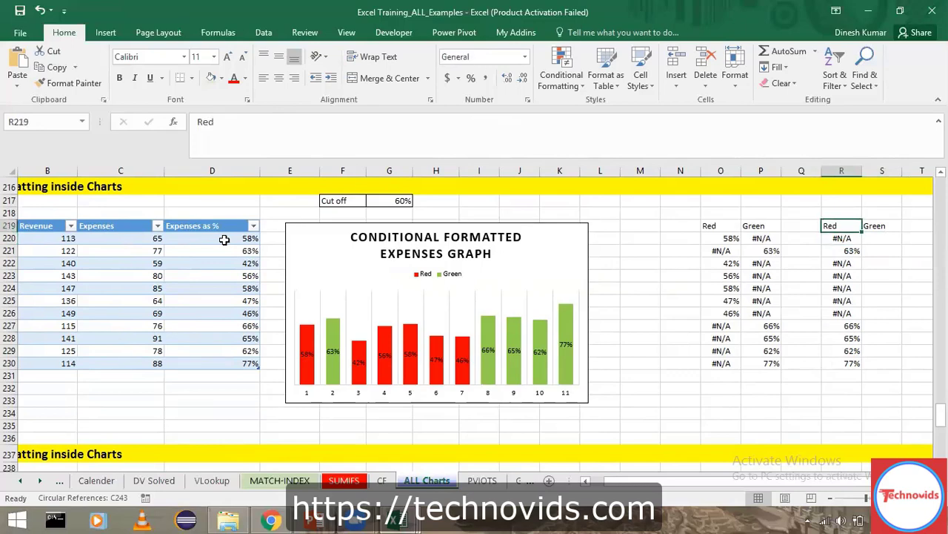
type("Gre")
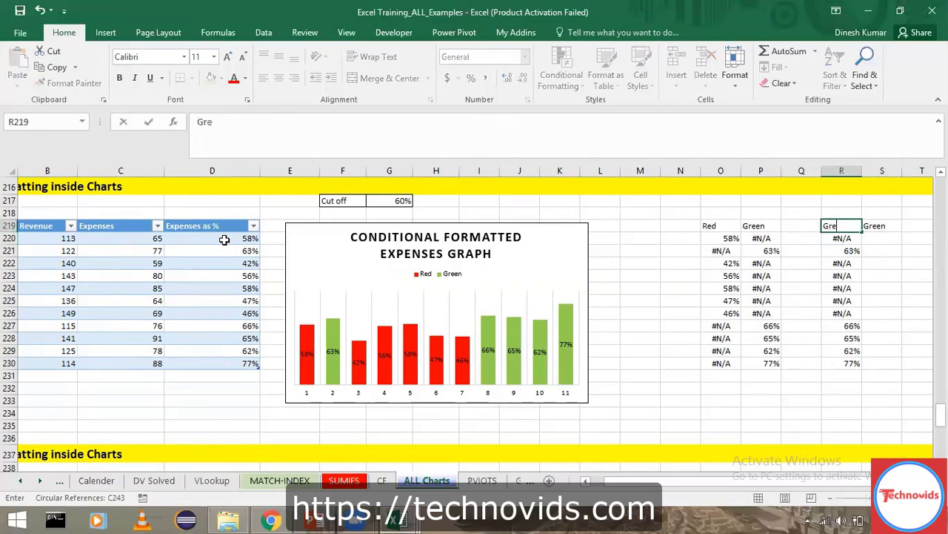
type("en")
key("Tab")
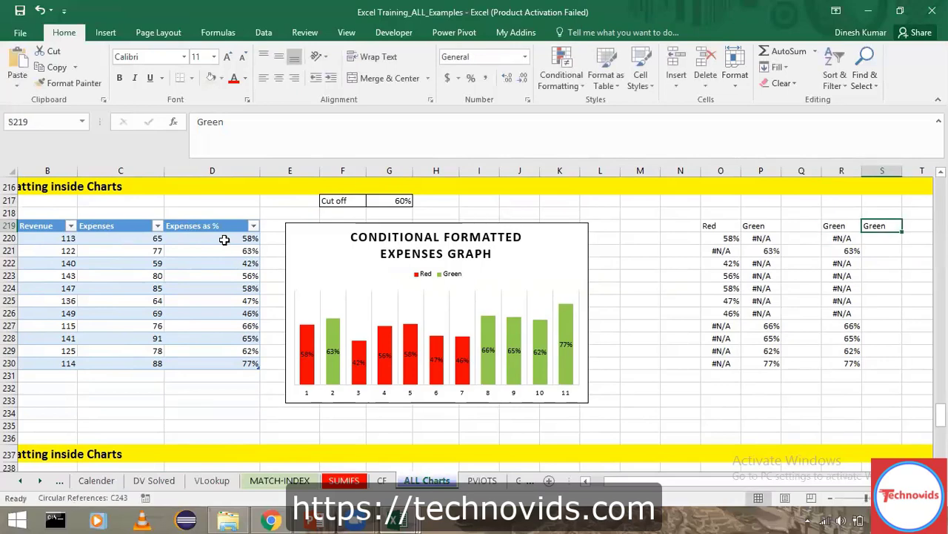
type("Red")
key("Return")
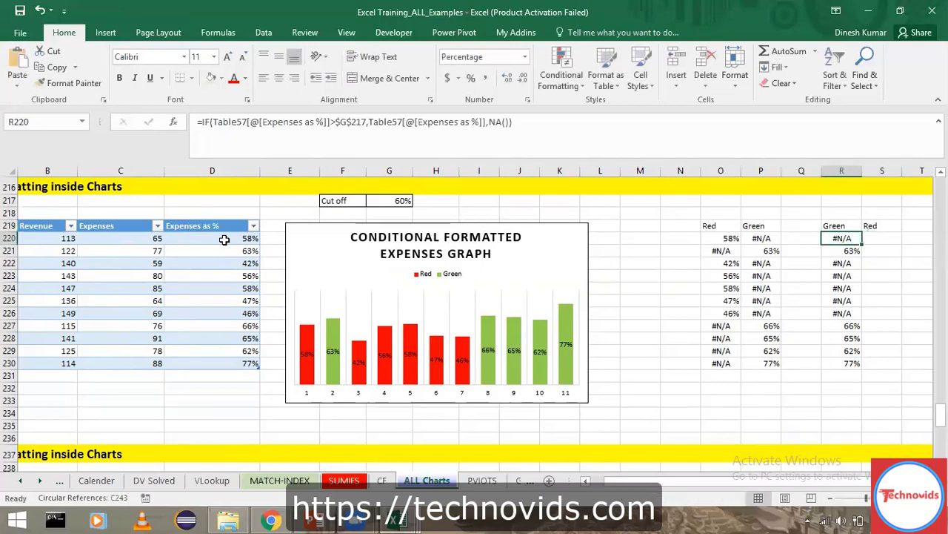
Enter =IF(Table57[@[Expenses as %]]<$G$217,Table57[@[Expenses as %]],NA()) in S220
key("Right")
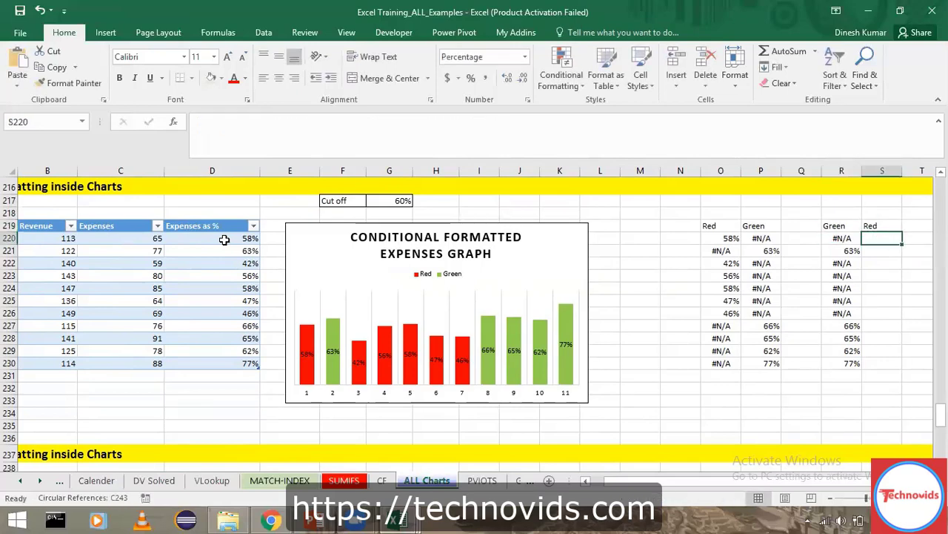
type("=IF(")
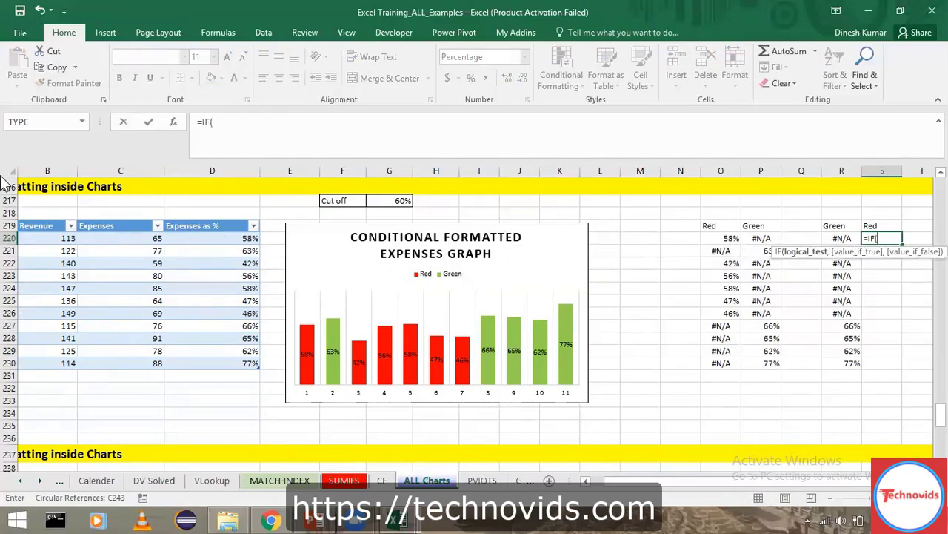
left_click(232, 238)
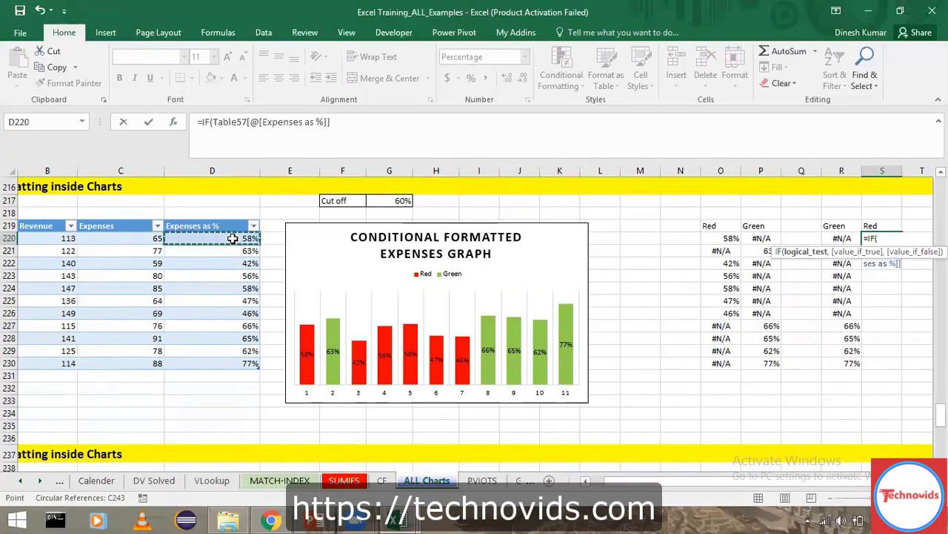
type("<")
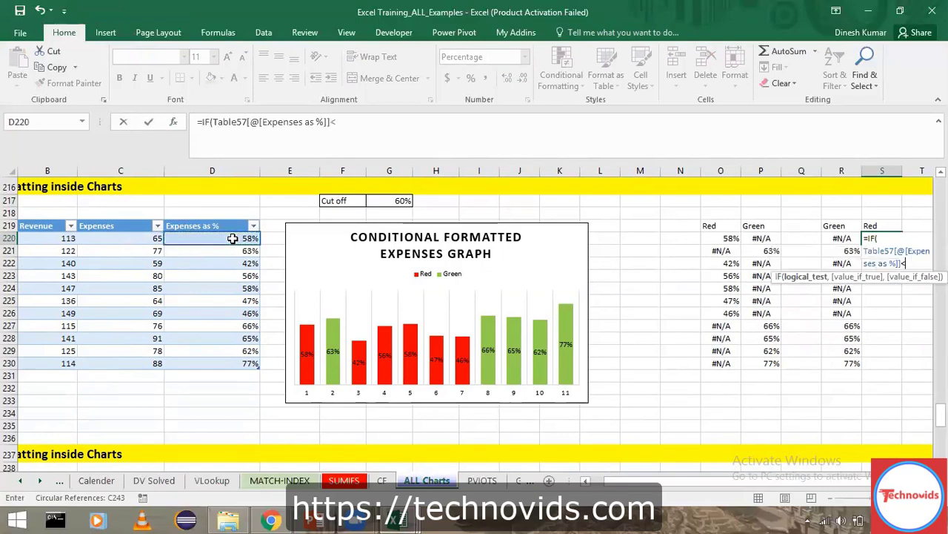
left_click(397, 200)
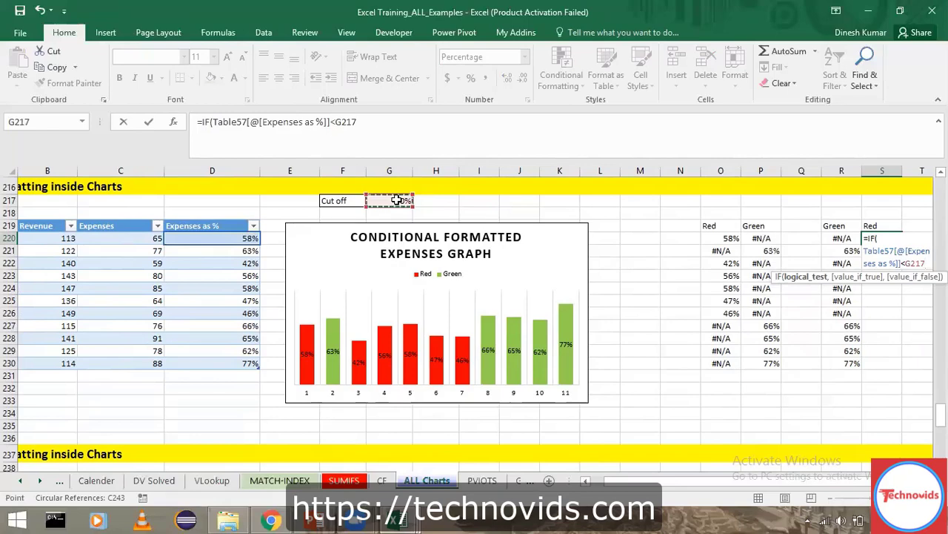
key("F4")
type(",")
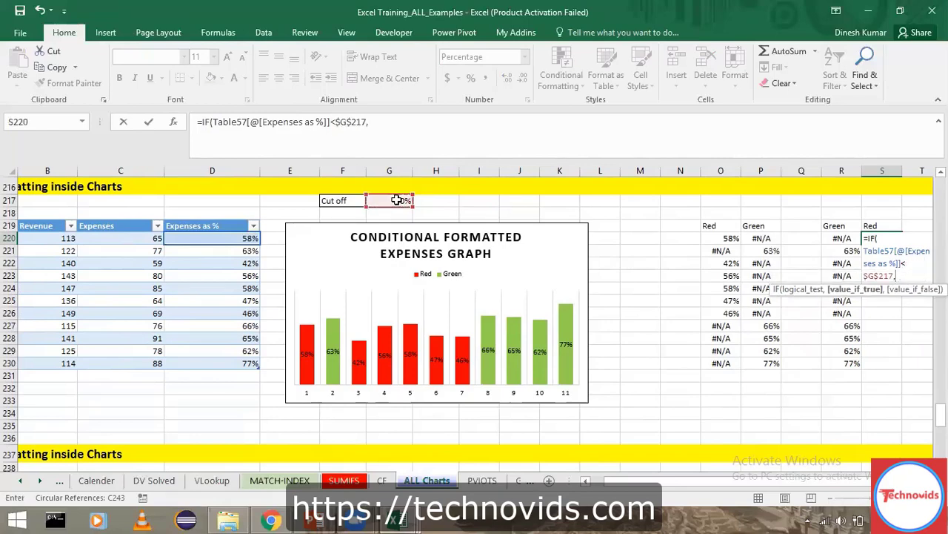
left_click(235, 237)
type(",")
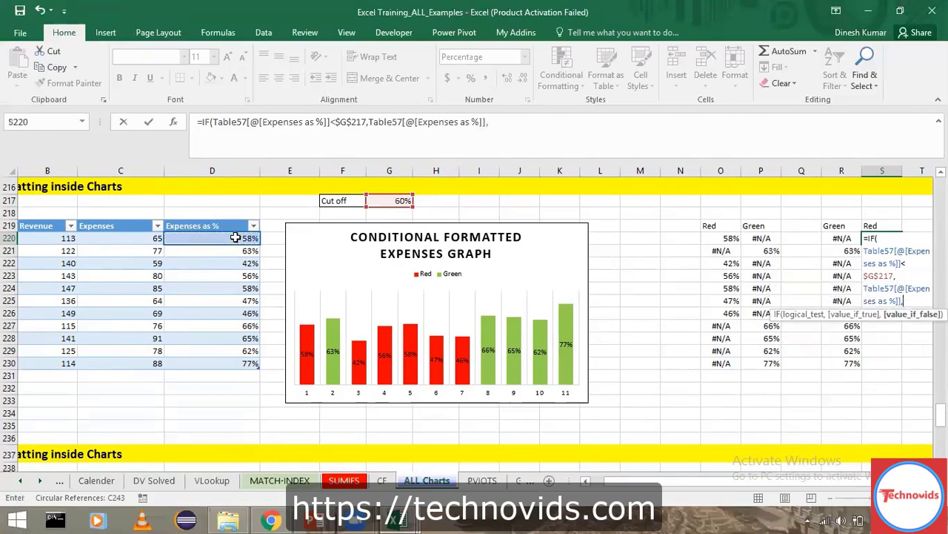
type("NA")
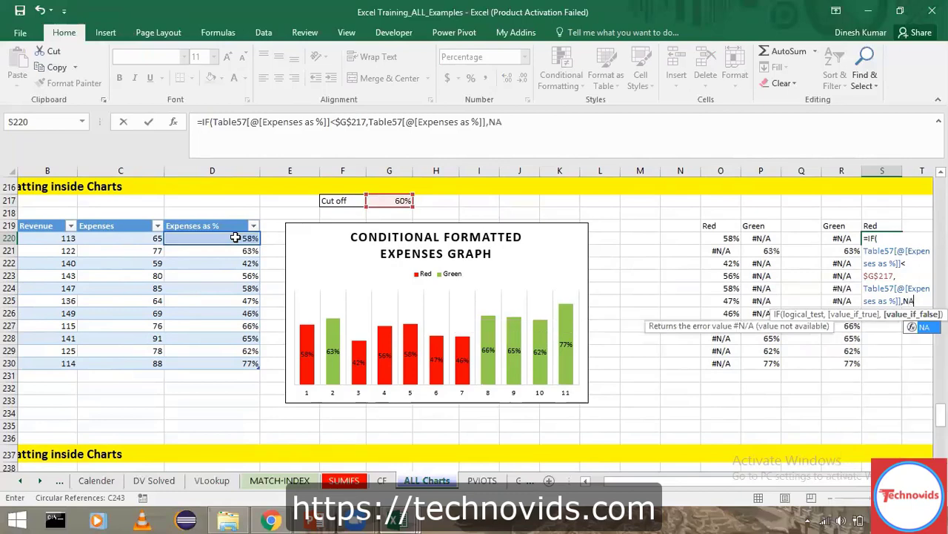
type("(")
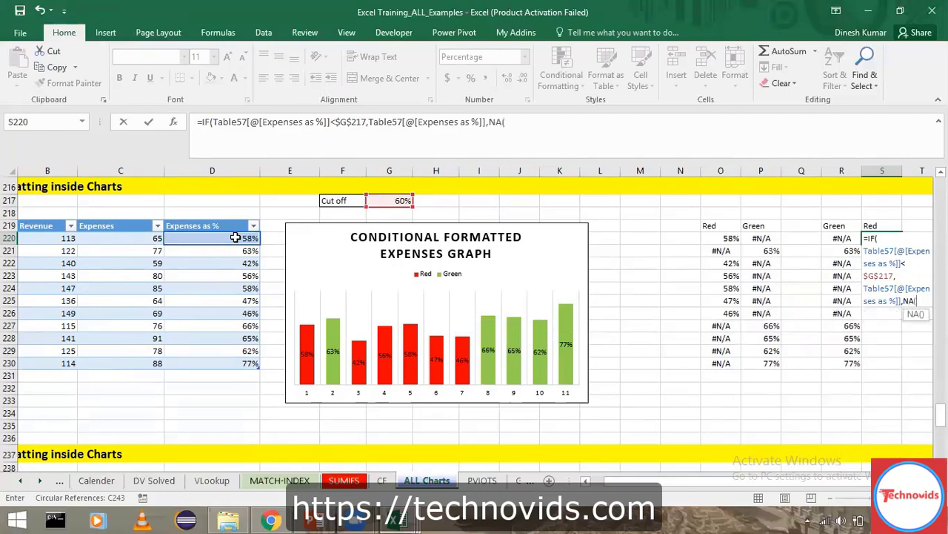
type("))")
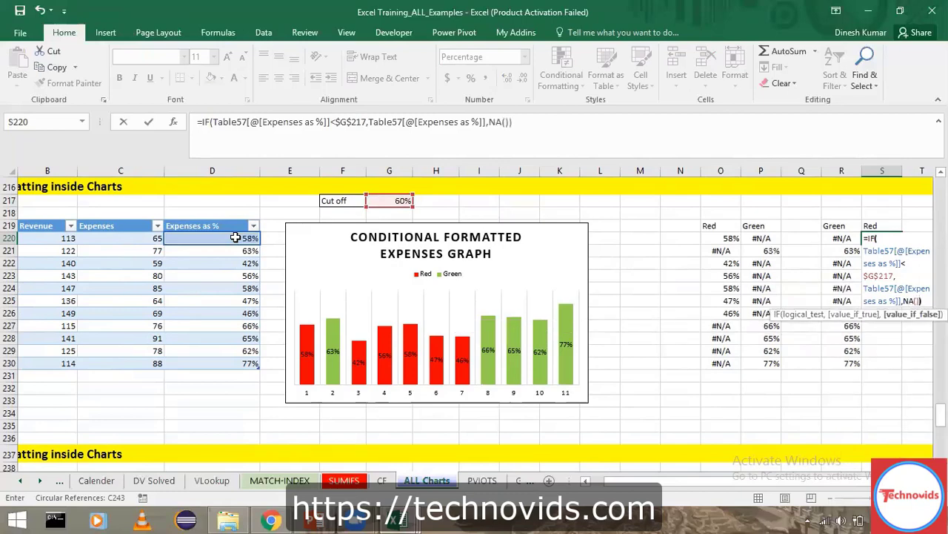
key("ctrl+Return")
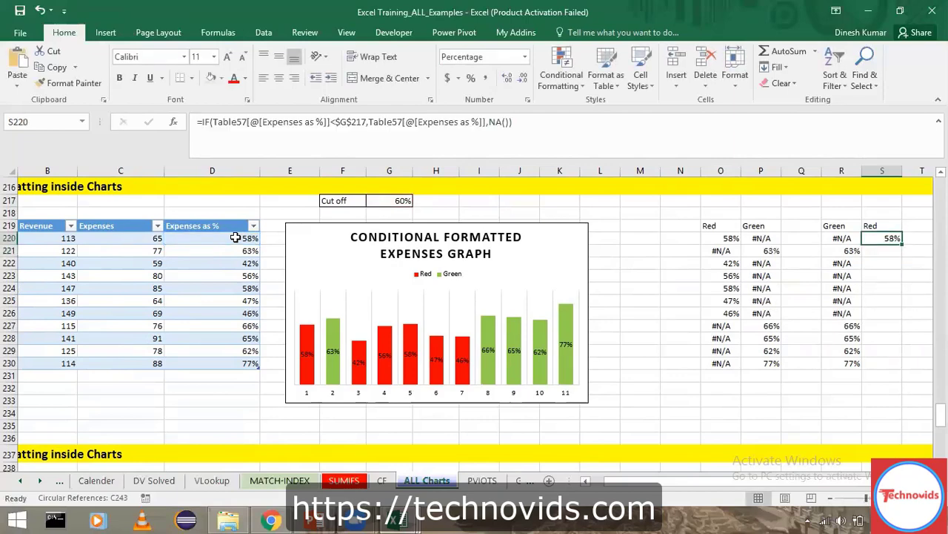
Fill the S220 formula down through S230
key("shift+Down")
key("shift+Down")
key("shift+Down")
key("shift+Down")
key("shift+Down")
key("shift+Down")
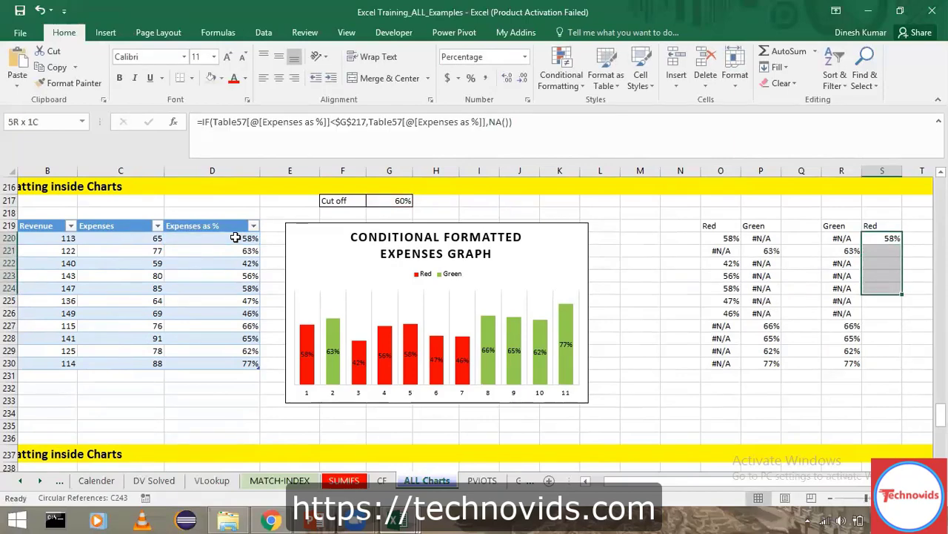
key("shift+Down")
key("shift+Down")
key("shift+Down")
key("shift+Down")
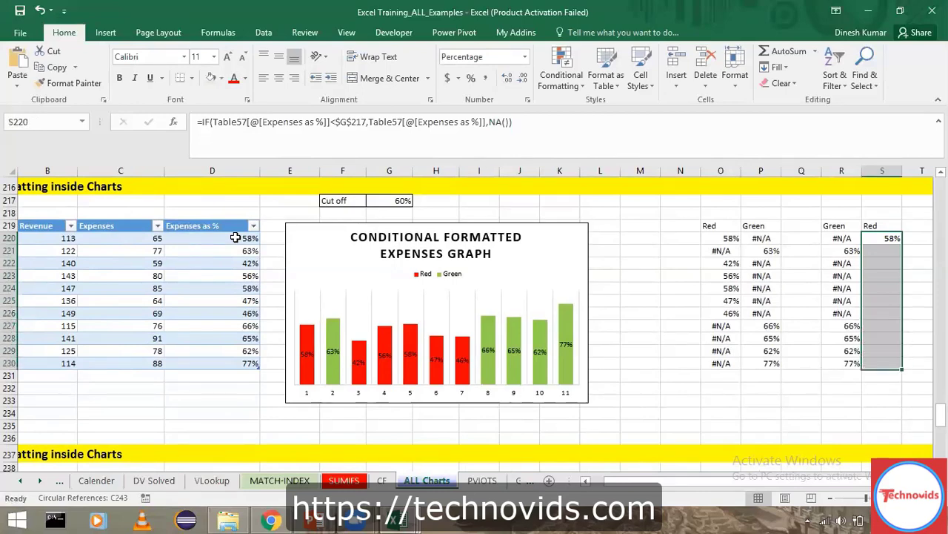
key("ctrl+d")
Compare the filled results of the Green and Red helper columns across rows 221 to 230
key("Down")
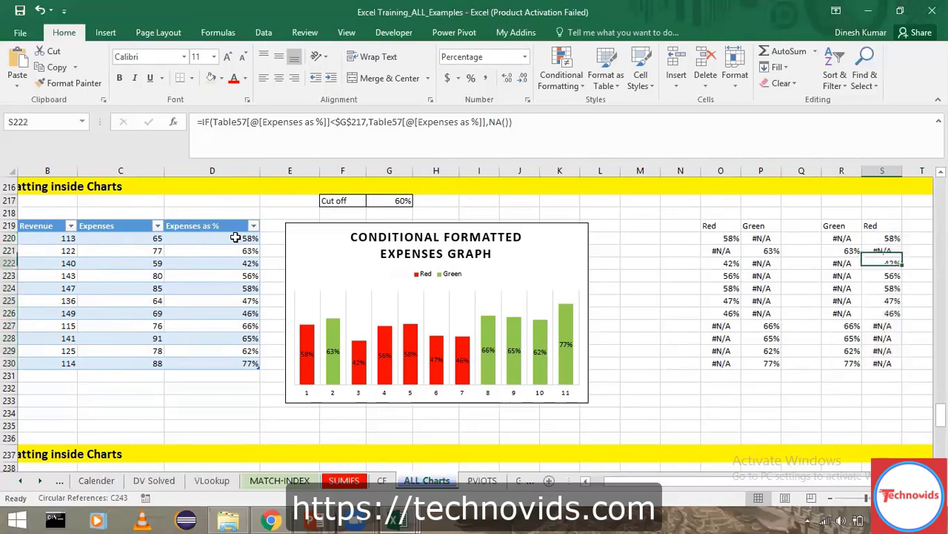
key("Down")
key("Left")
key("Right")
key("shift+Down")
key("shift+Down")
key("shift+Down")
key("shift+Down")
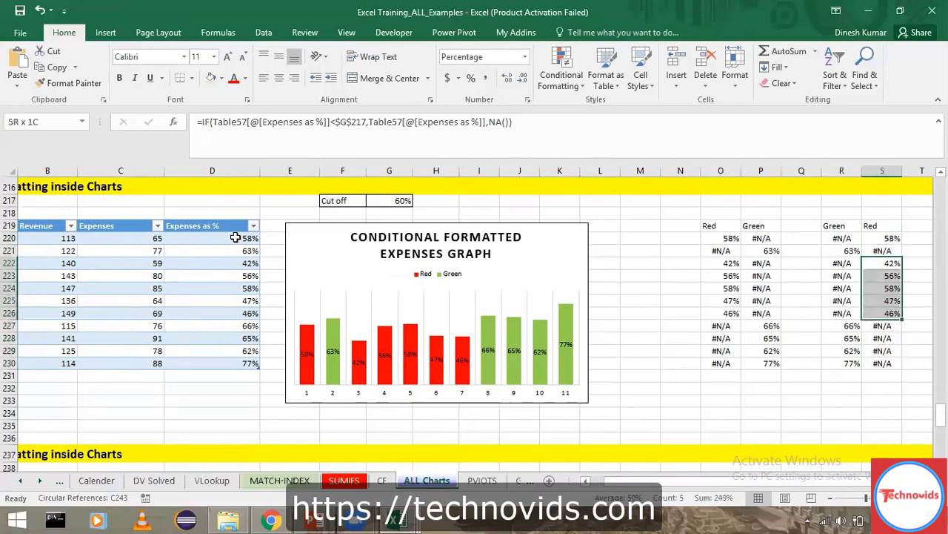
key("Left")
key("Down")
key("Down")
key("Down")
key("Down")
key("Down")
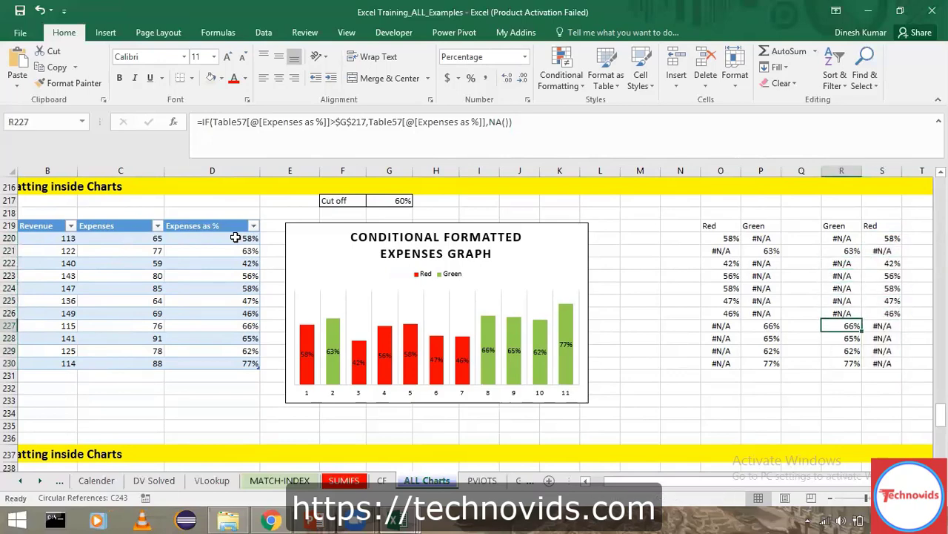
key("Right")
key("shift+Down")
key("shift+Down")
key("shift+Down")
key("shift+Down")
key("shift+Down")
key("Left")
Insert a 2-D clustered column chart from the Green and Red helper columns, R219:S230
key("ctrl+Up")
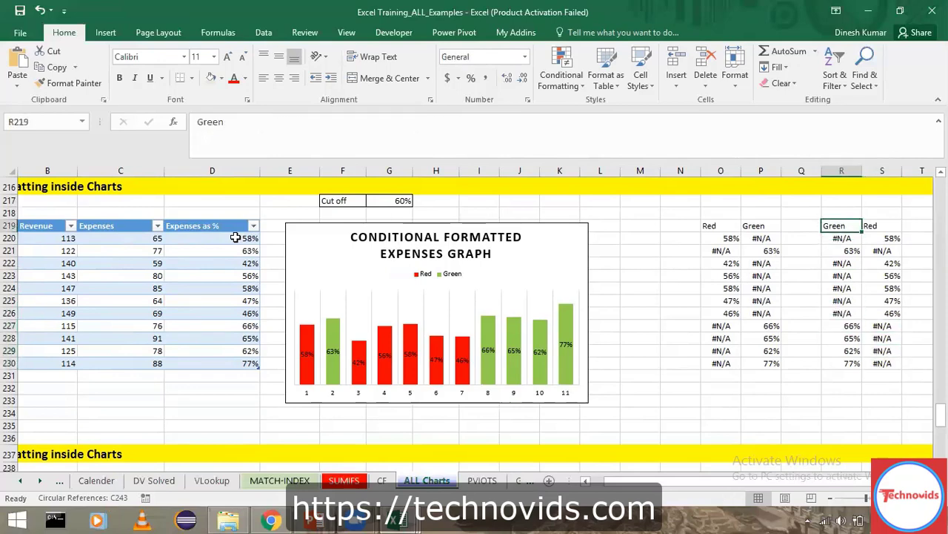
key("shift+Right")
key("ctrl+shift+Down")
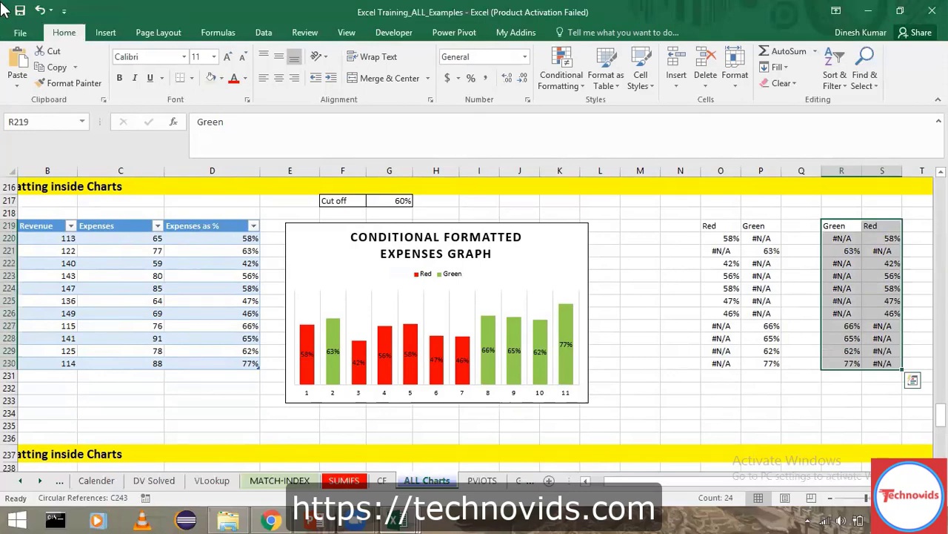
left_click(104, 31)
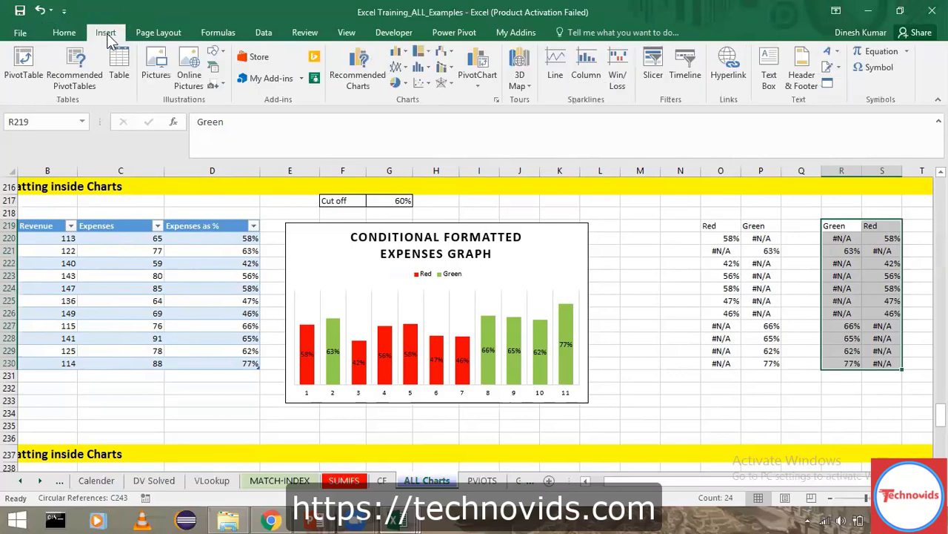
left_click(405, 59)
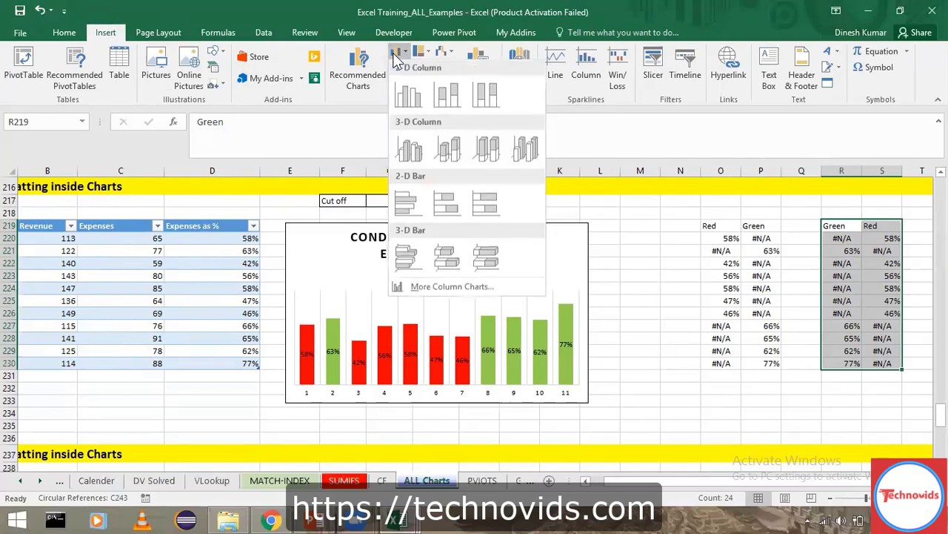
left_click(406, 102)
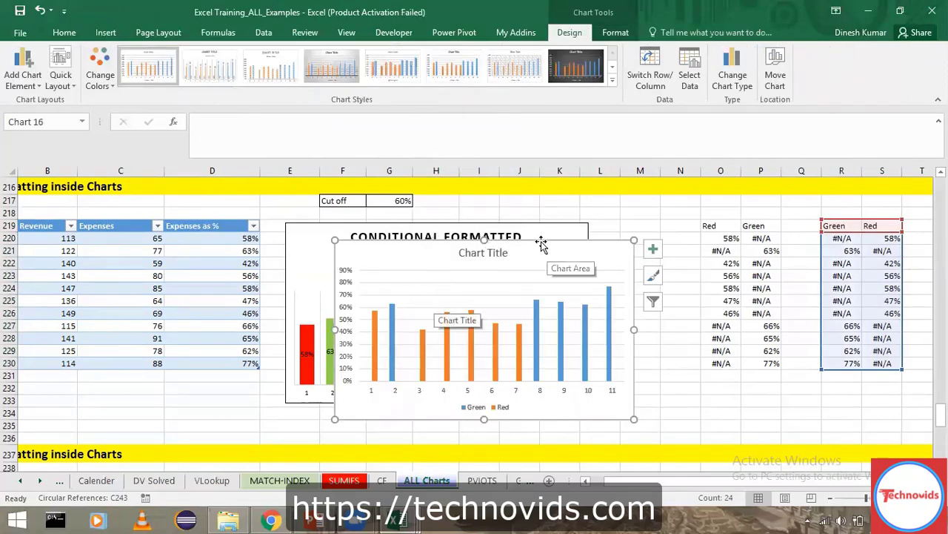
Place the new chart over the existing expenses graph and enlarge it to about 6.08 by 3.32 inches
mouse_move(540, 240)
left_mouse_down()
mouse_move(511, 220)
mouse_move(493, 224)
left_mouse_up()
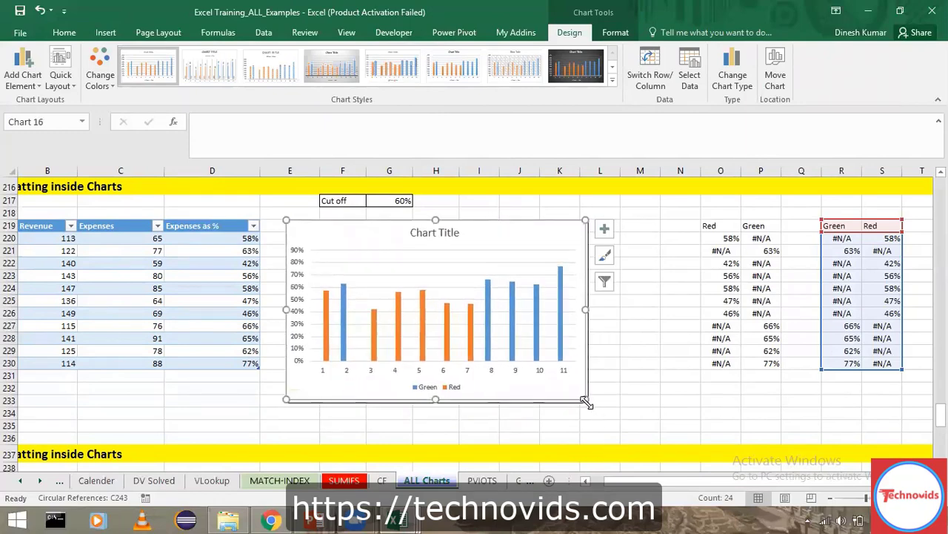
left_click_drag(586, 401, 649, 418)
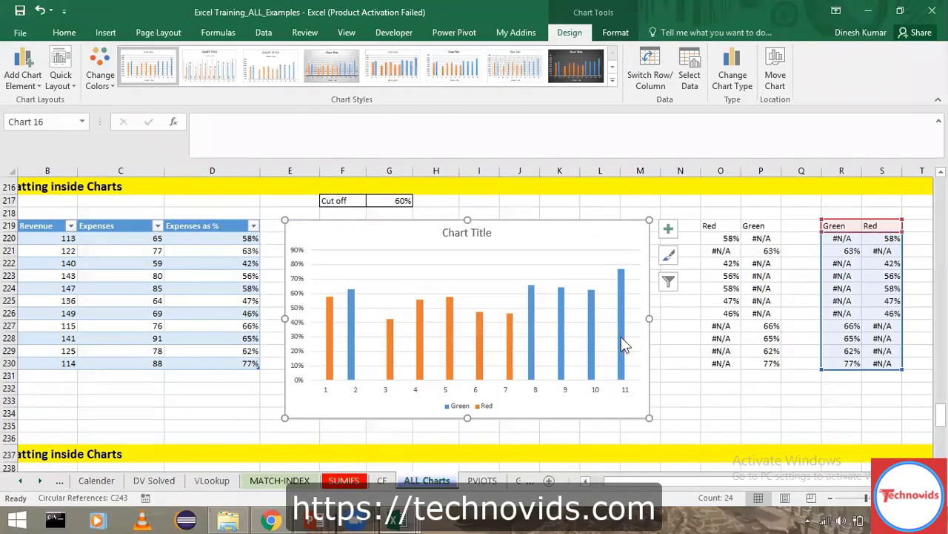
mouse_move(518, 340)
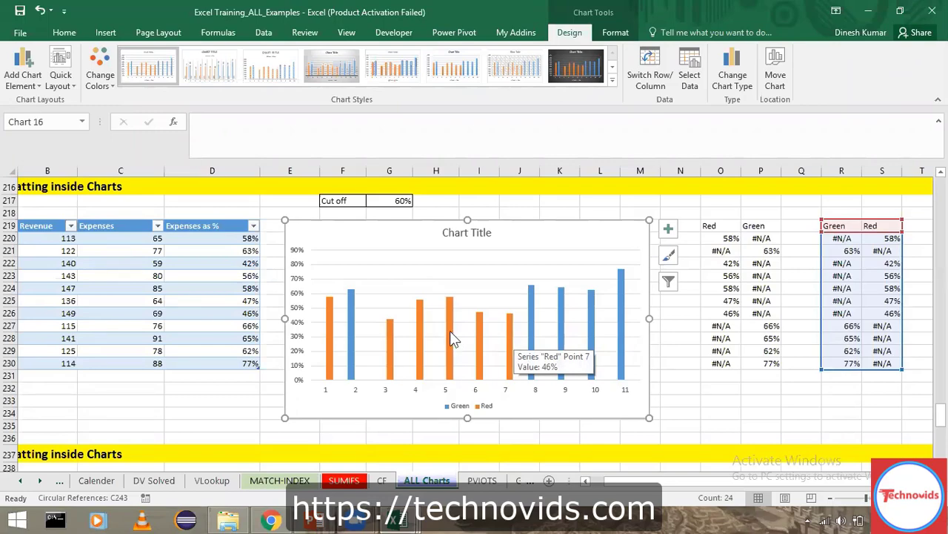
Fill the Green series columns with the standard light green colour
left_click(351, 318)
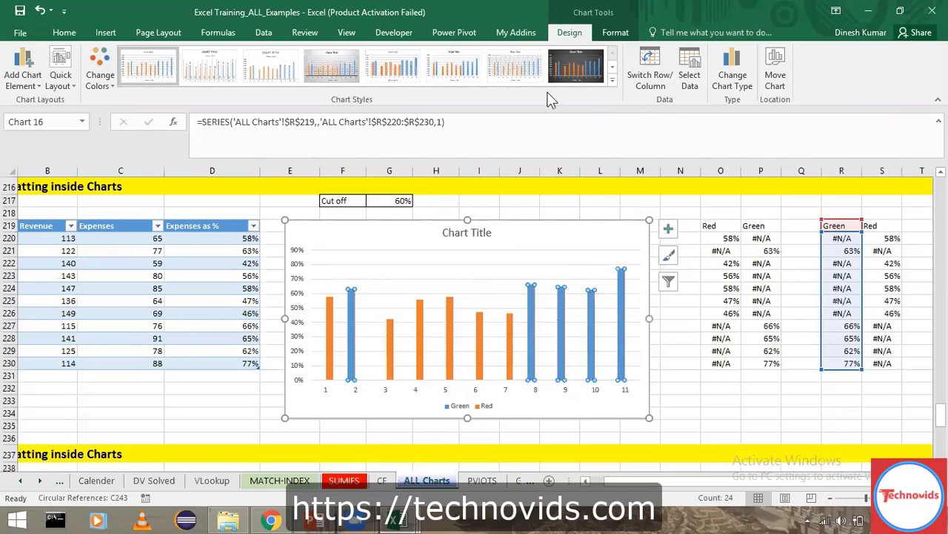
left_click(615, 31)
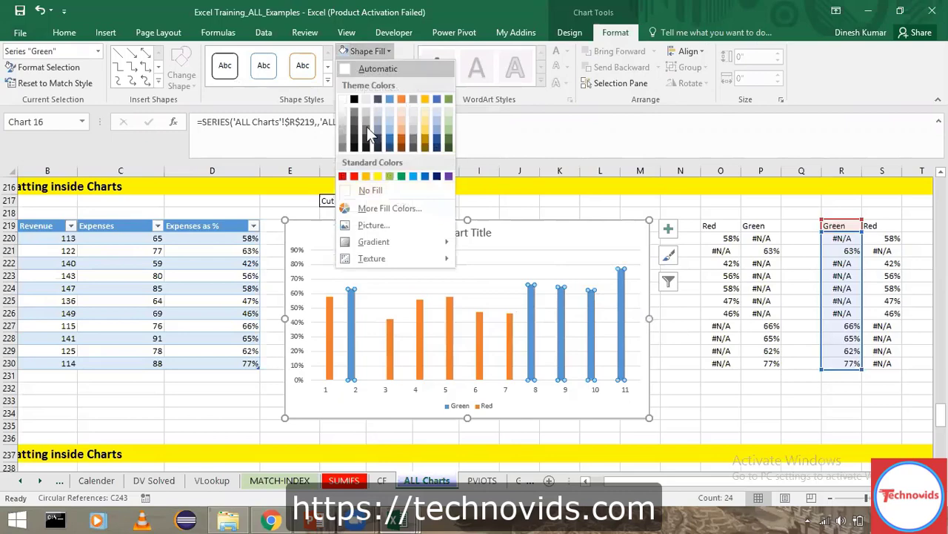
left_click(389, 176)
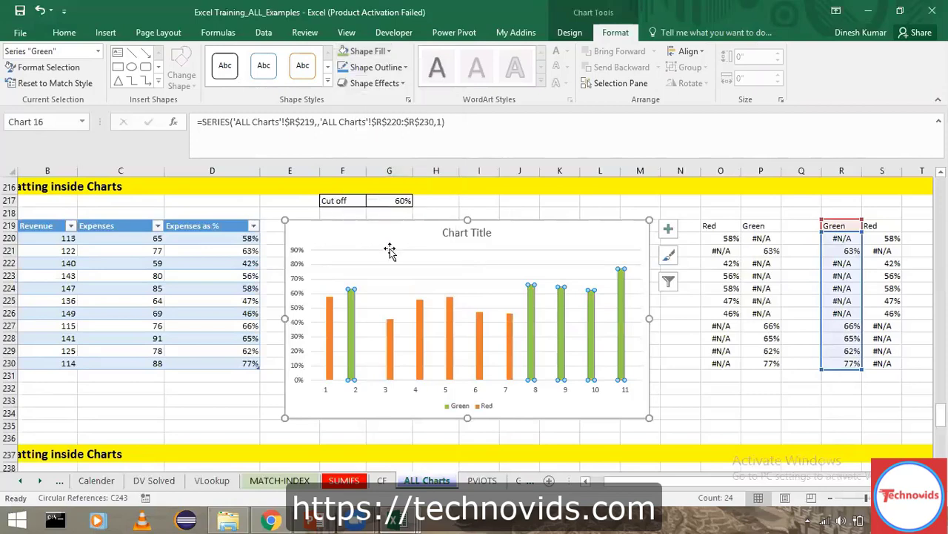
Fill the Red series columns with the standard red colour
left_click(390, 341)
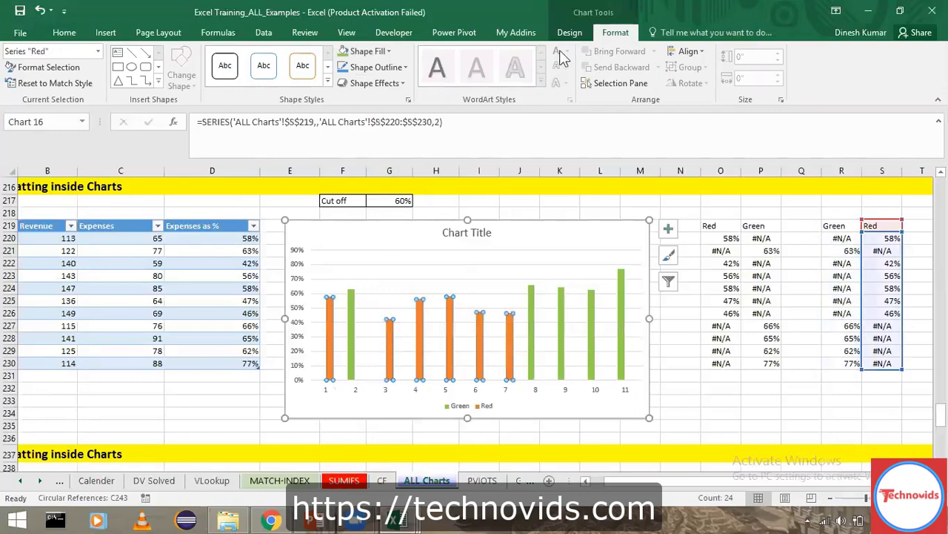
left_click(388, 52)
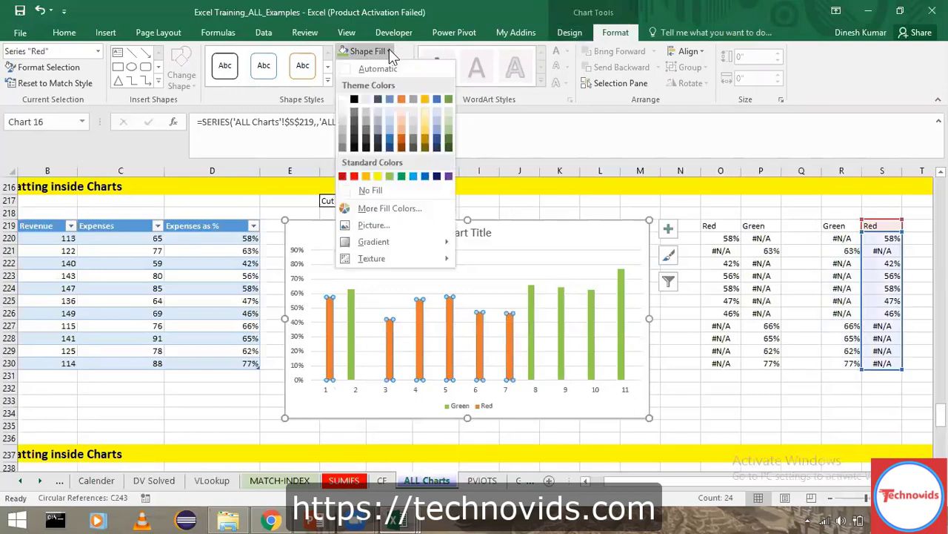
left_click(354, 177)
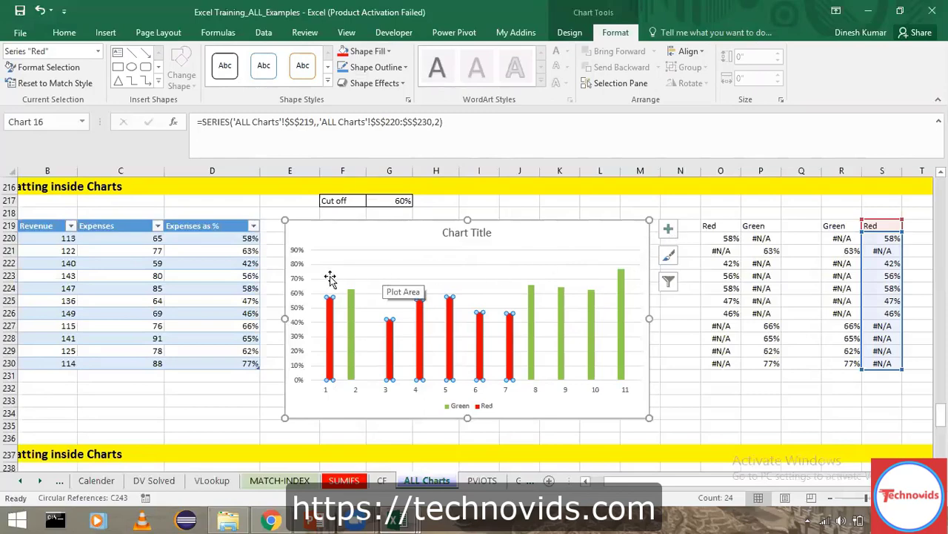
Delete the new chart's vertical axis and add data labels to its columns
left_click(296, 280)
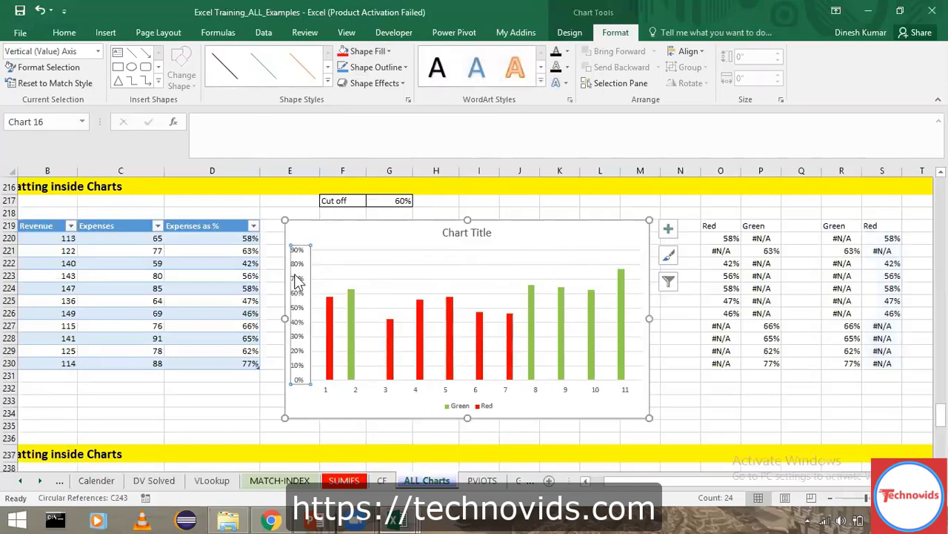
key("Delete")
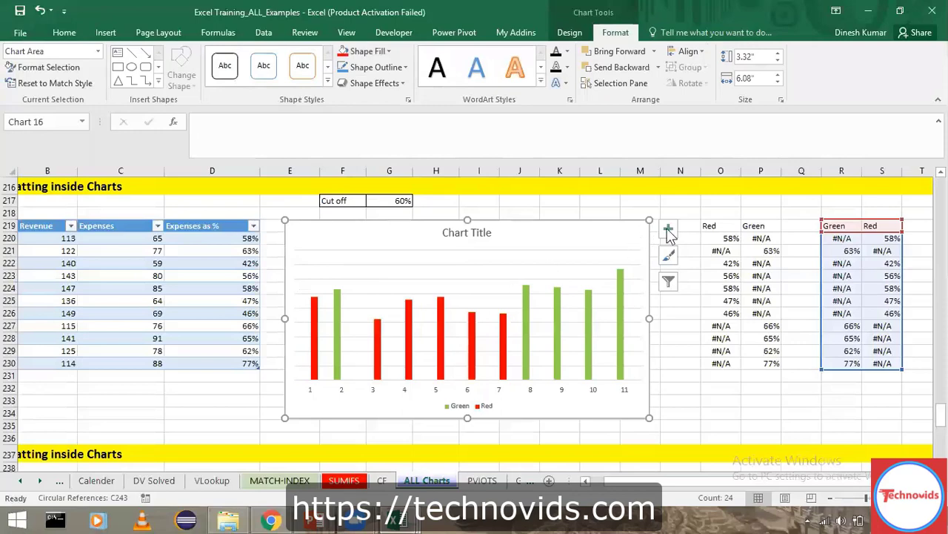
left_click(669, 230)
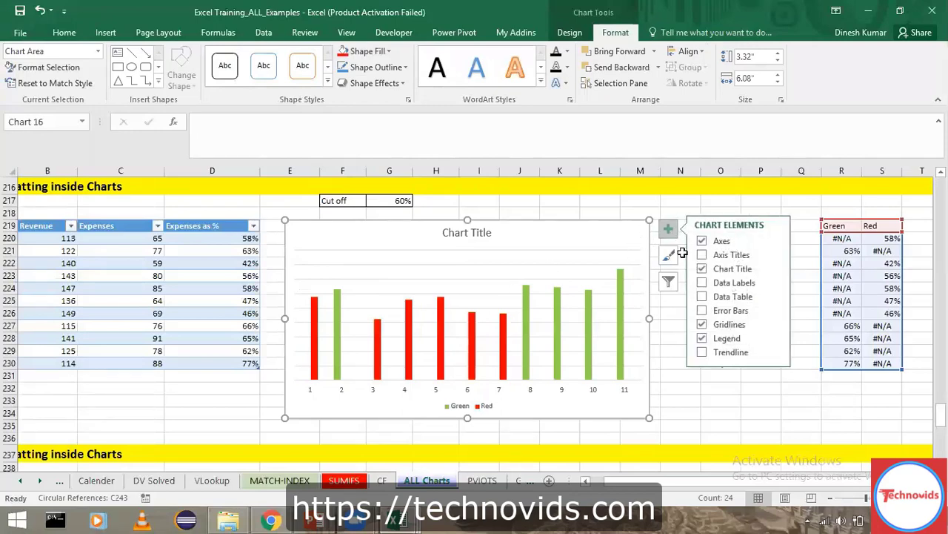
left_click(702, 283)
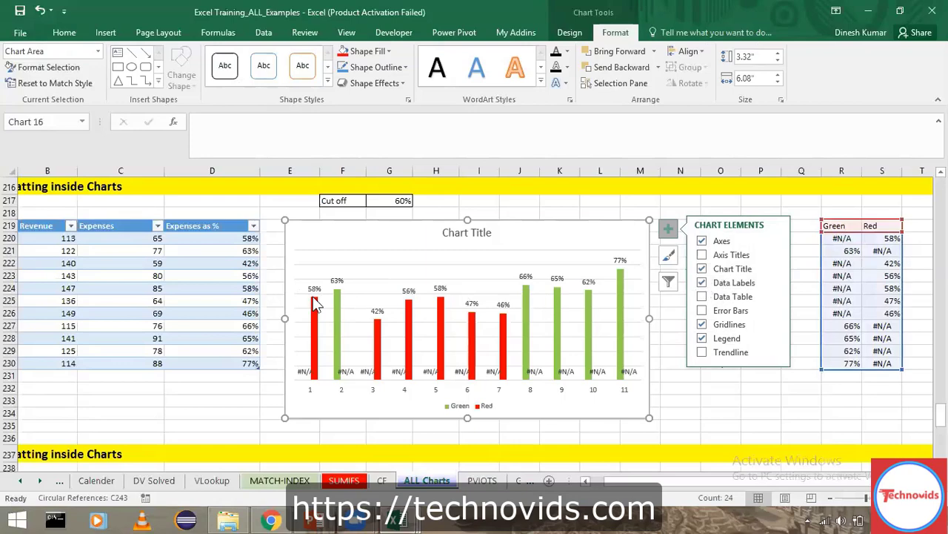
mouse_move(319, 308)
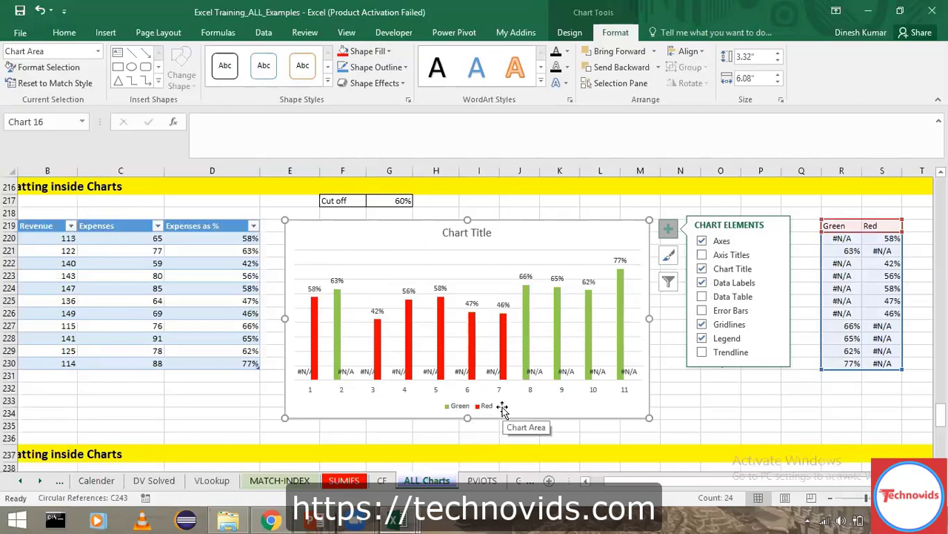
left_click(669, 231)
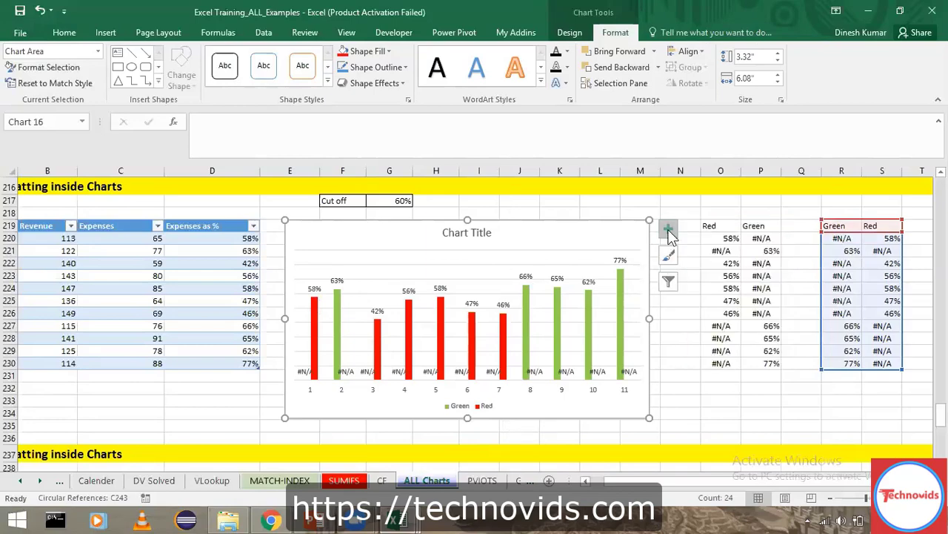
Set the cut-off value in G217 to 50%
left_click(401, 202)
type("5")
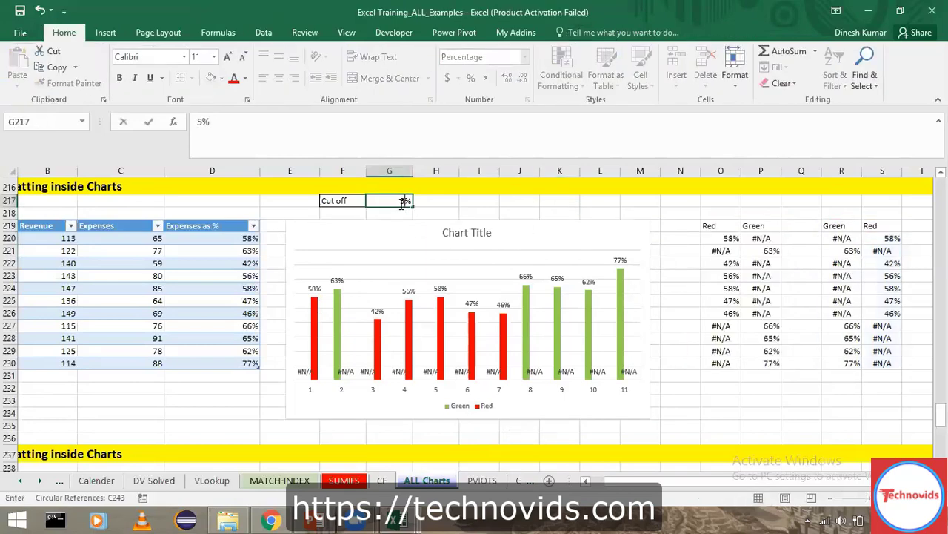
type("0")
key("Return")
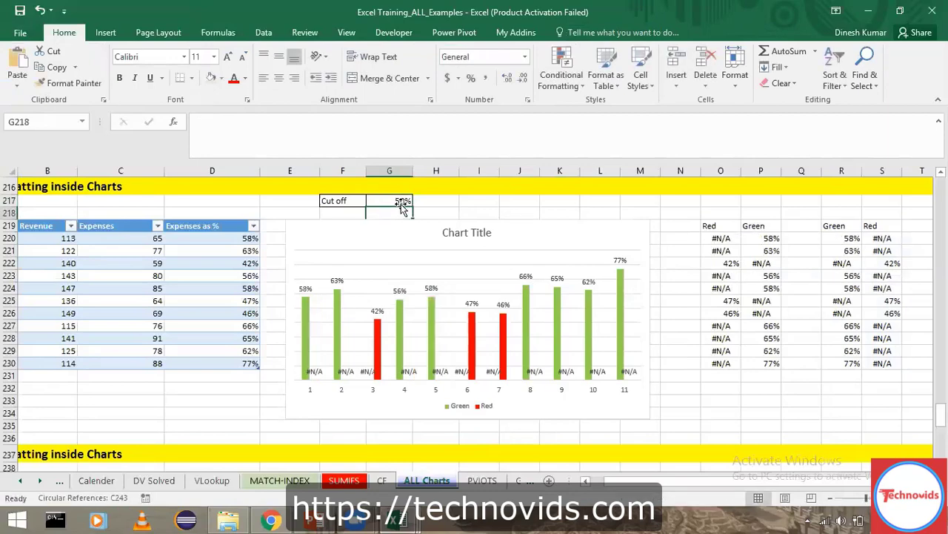